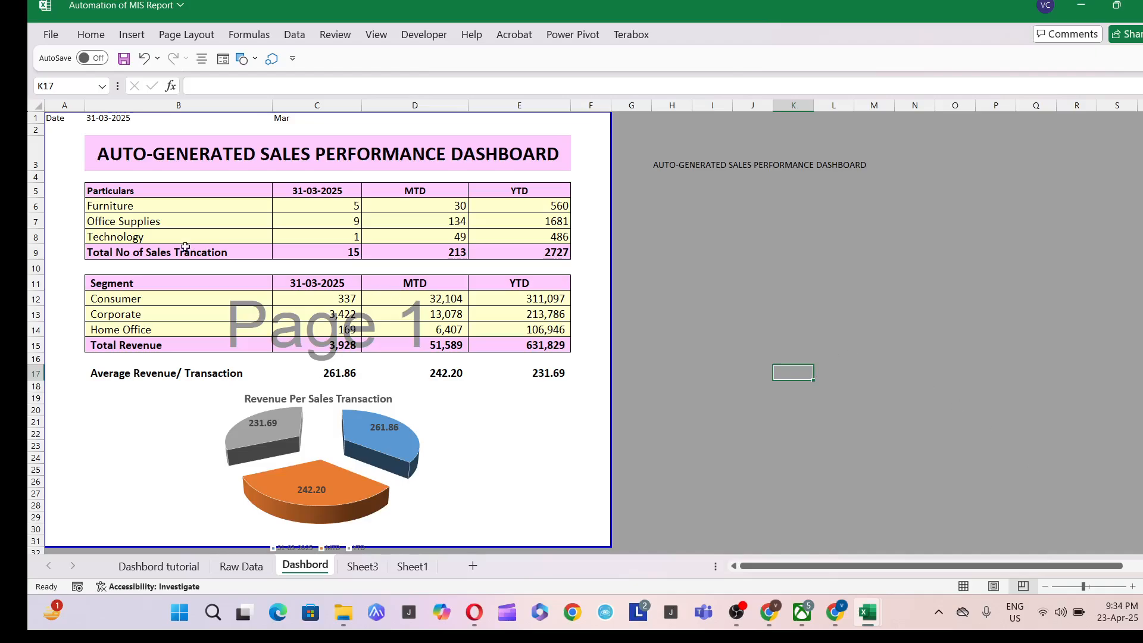
# Examine the 31-03-2025, MTD and YTD columns of the dashboard's Particulars table.
pyautogui.click(431, 189)
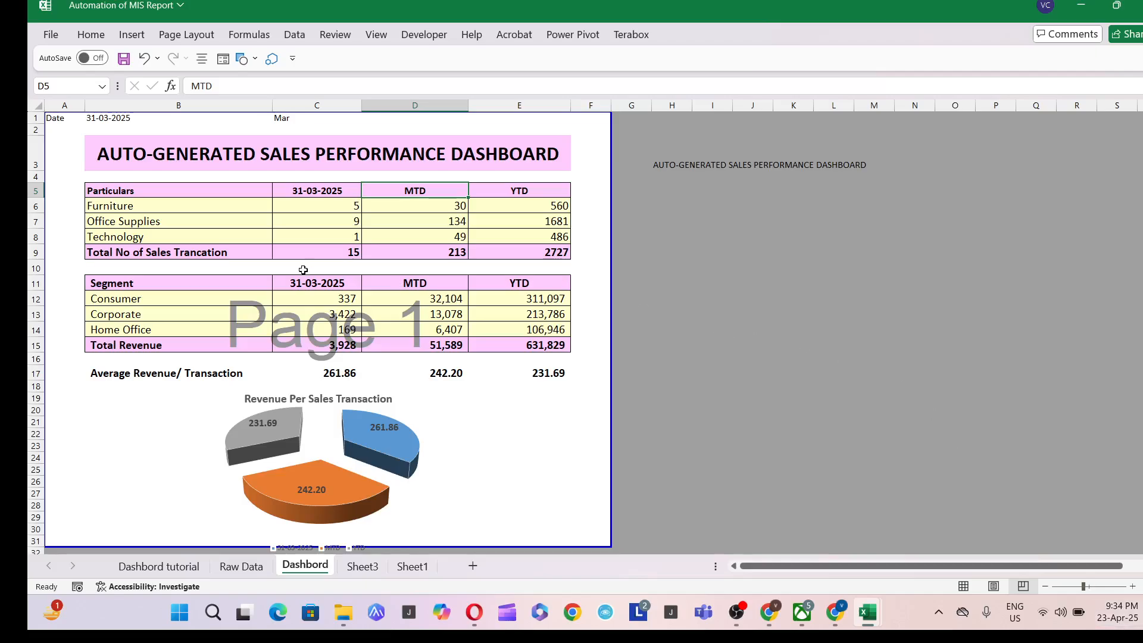
pyautogui.click(303, 269)
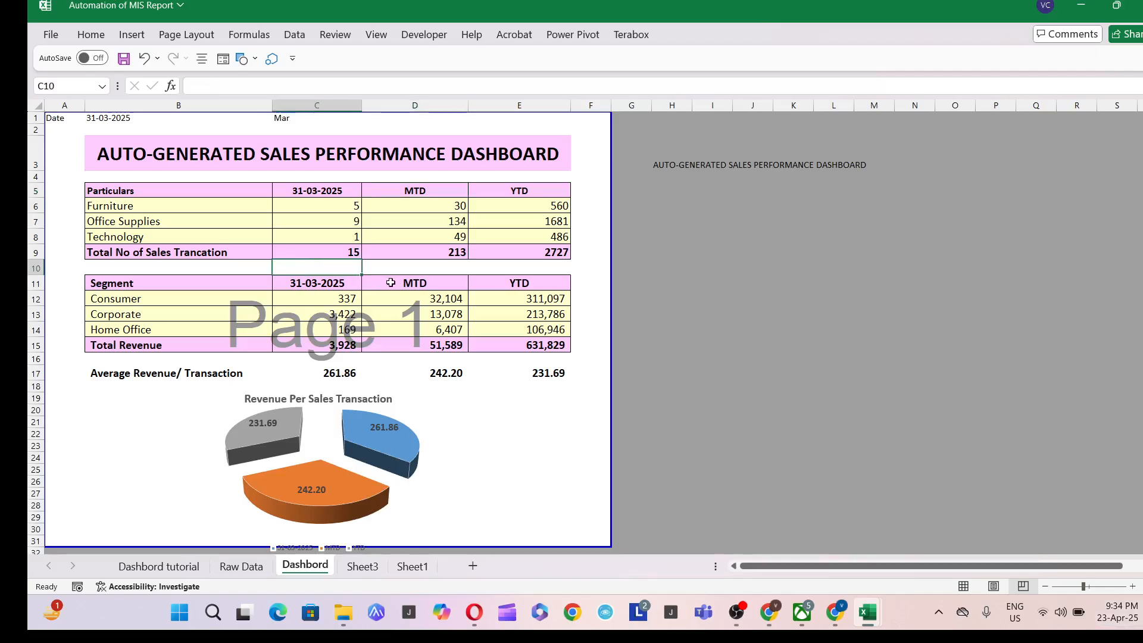
pyautogui.click(528, 188)
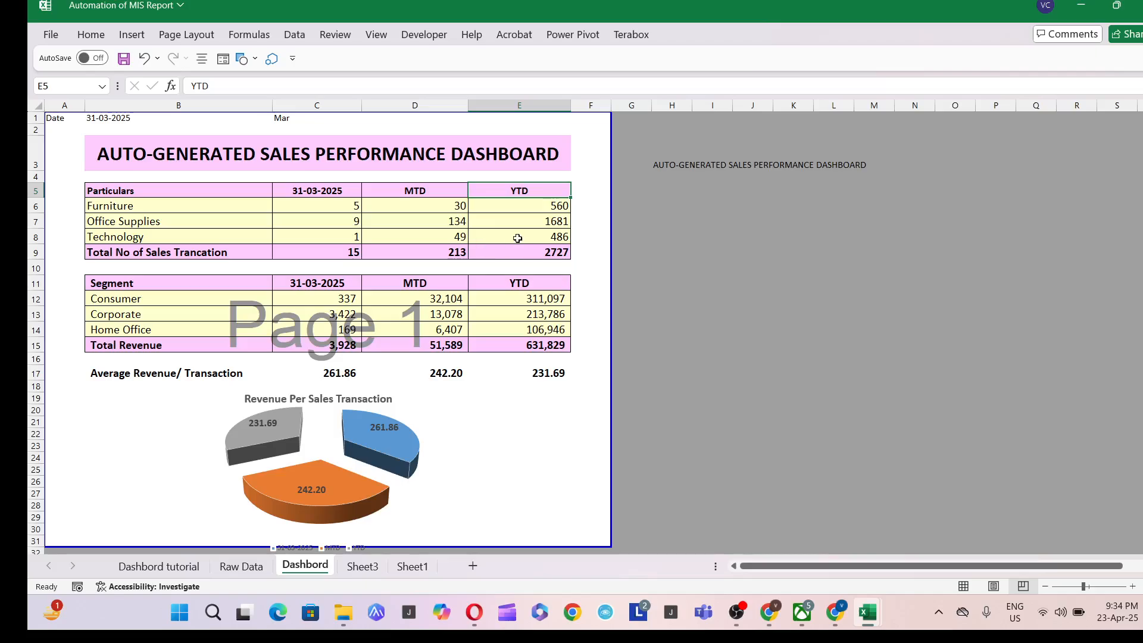
pyautogui.click(413, 191)
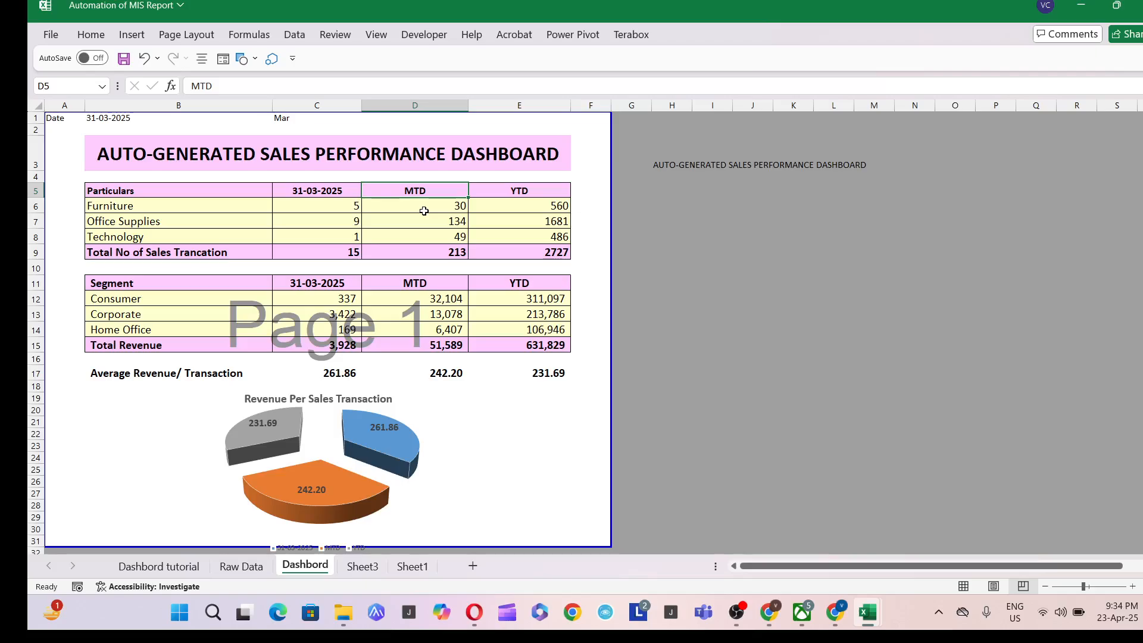
pyautogui.click(544, 197)
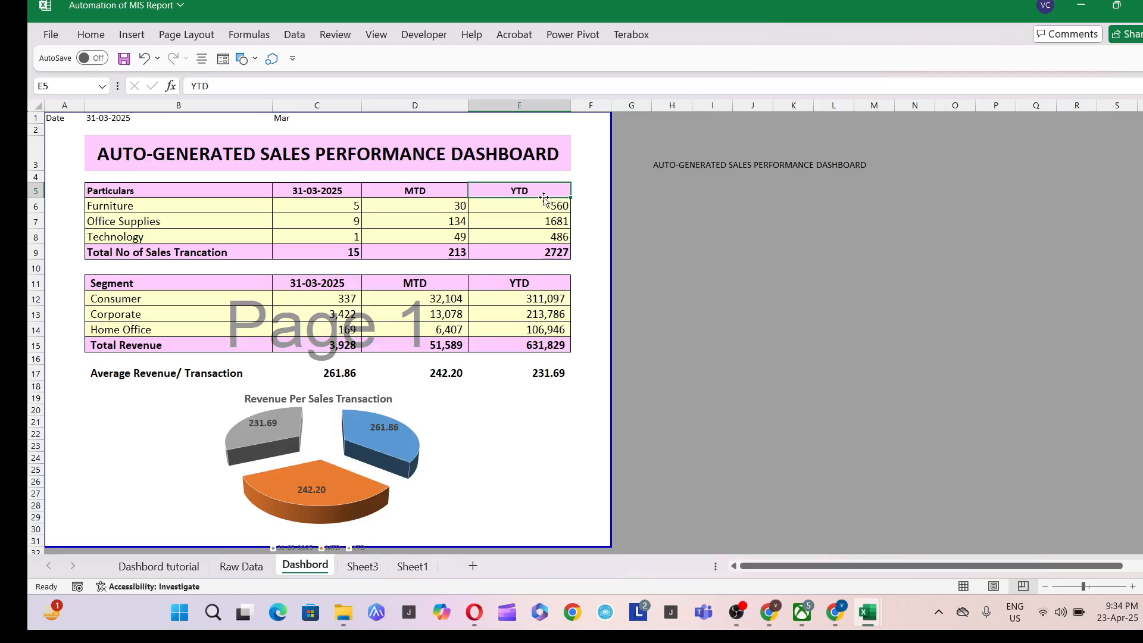
pyautogui.click(329, 195)
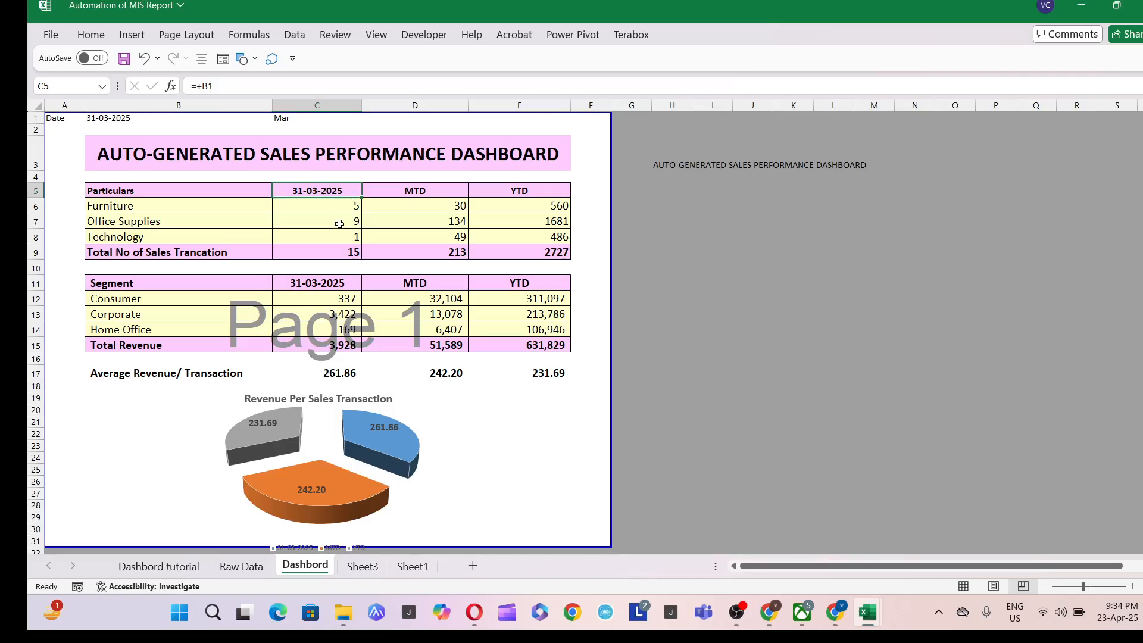
pyautogui.moveTo(433, 192); pyautogui.dragTo(423, 237)
pyautogui.moveTo(487, 195); pyautogui.dragTo(486, 240)
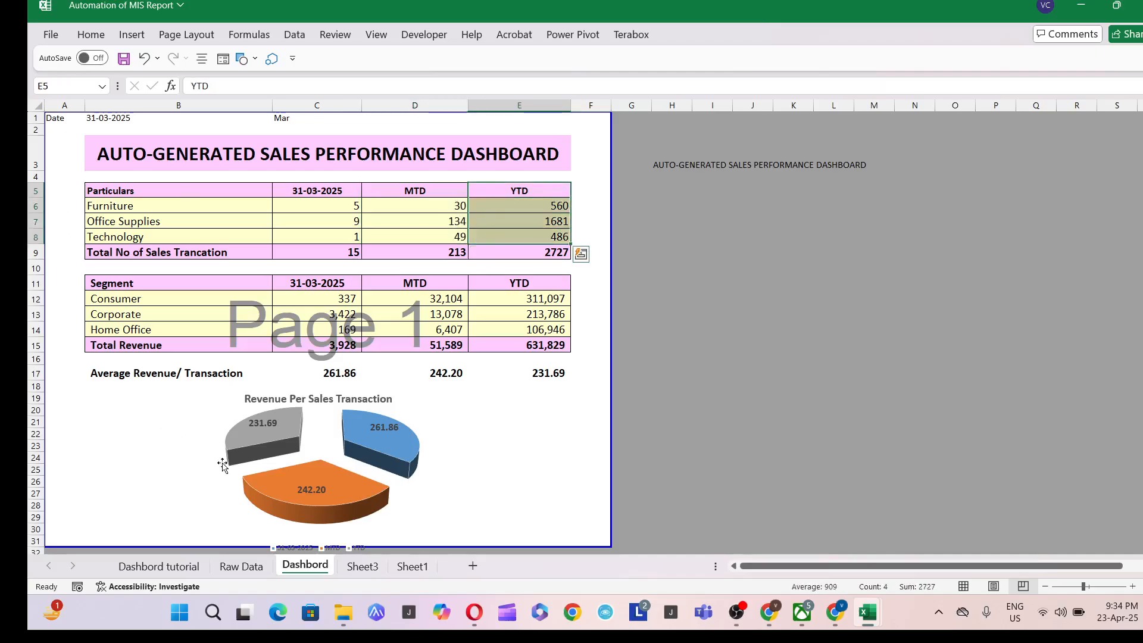
# View the Raw Data sheet with all its cells selected, and return to the Dashbord sheet.
pyautogui.click(241, 566)
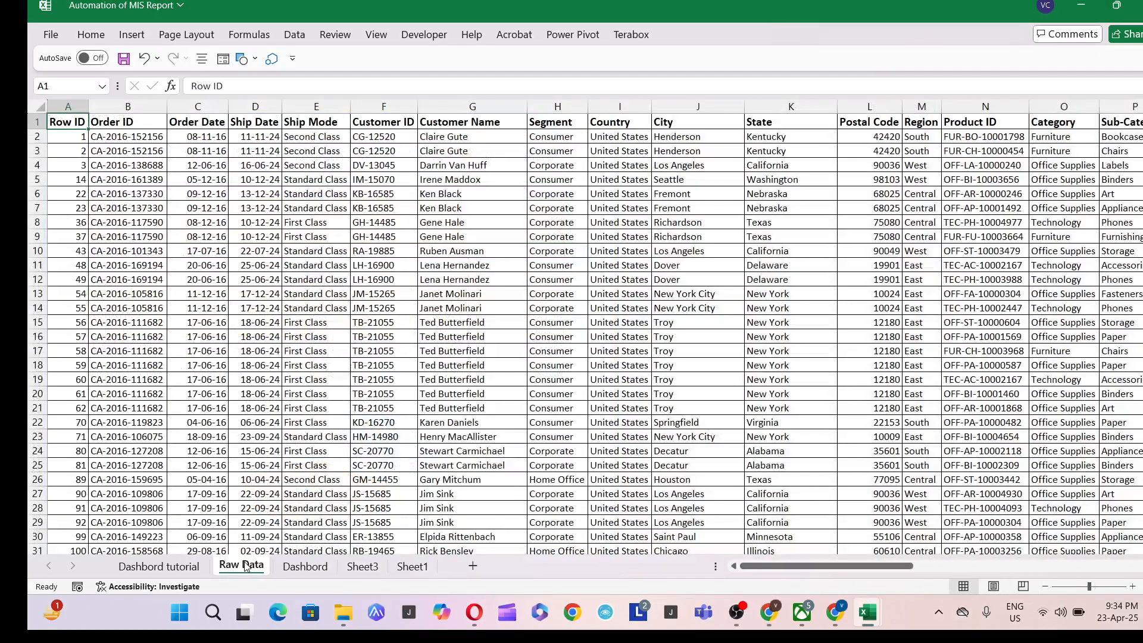
pyautogui.click(305, 566)
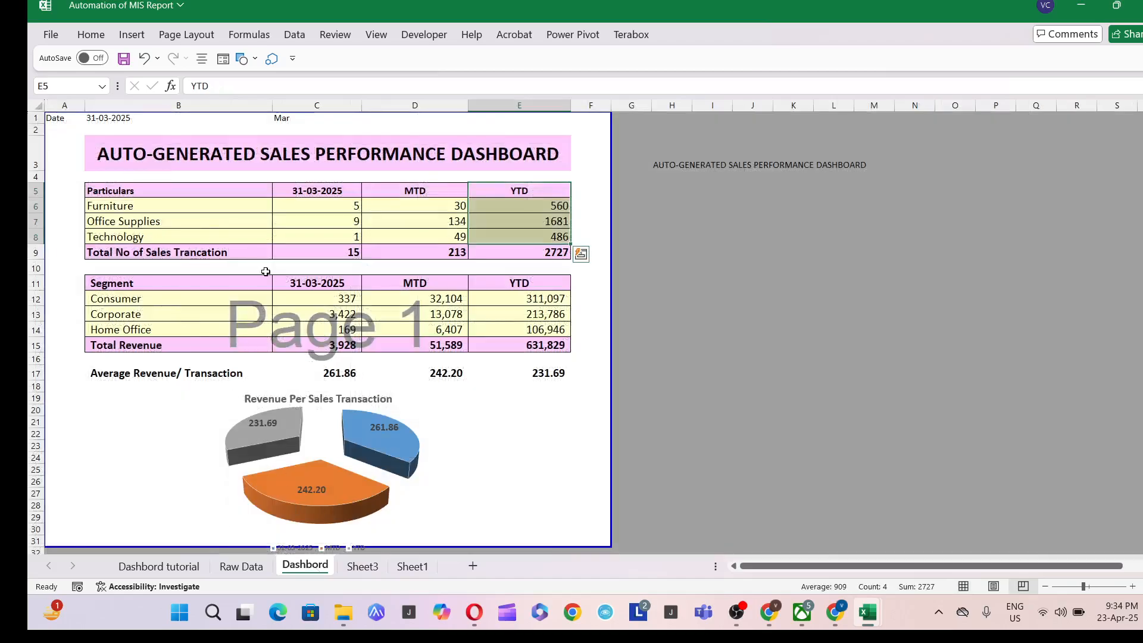
pyautogui.click(239, 575)
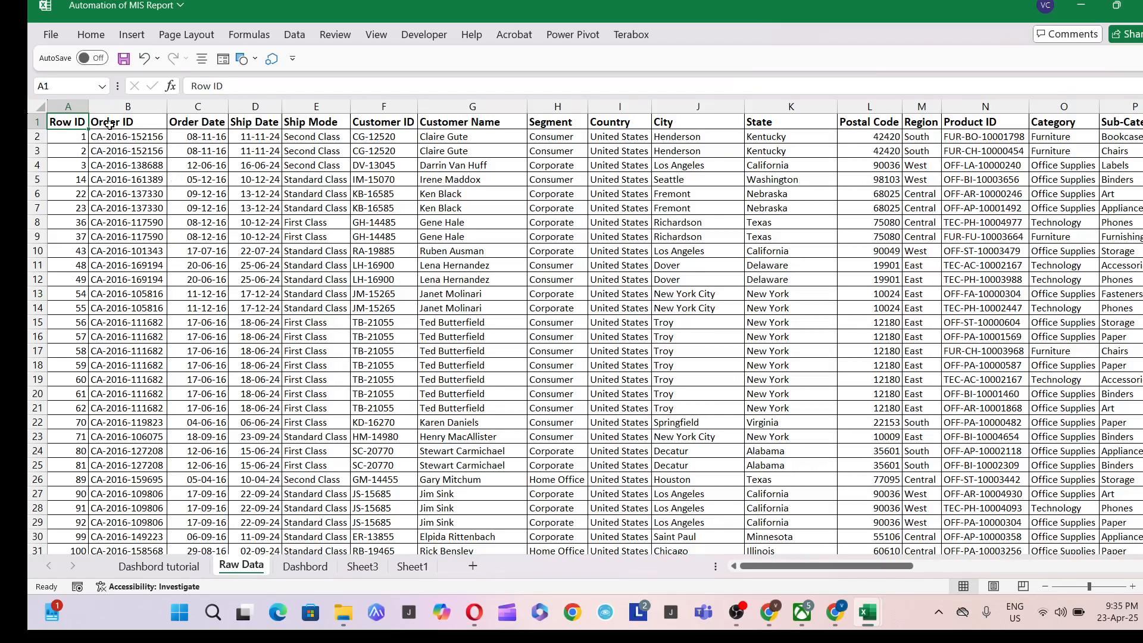
pyautogui.click(40, 107)
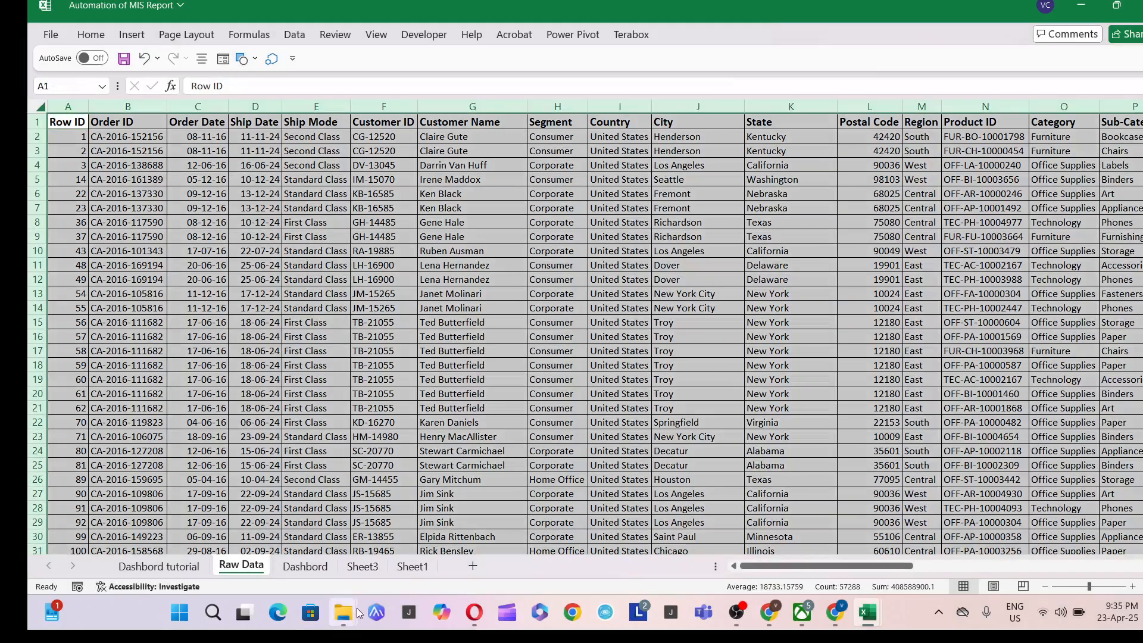
pyautogui.click(322, 570)
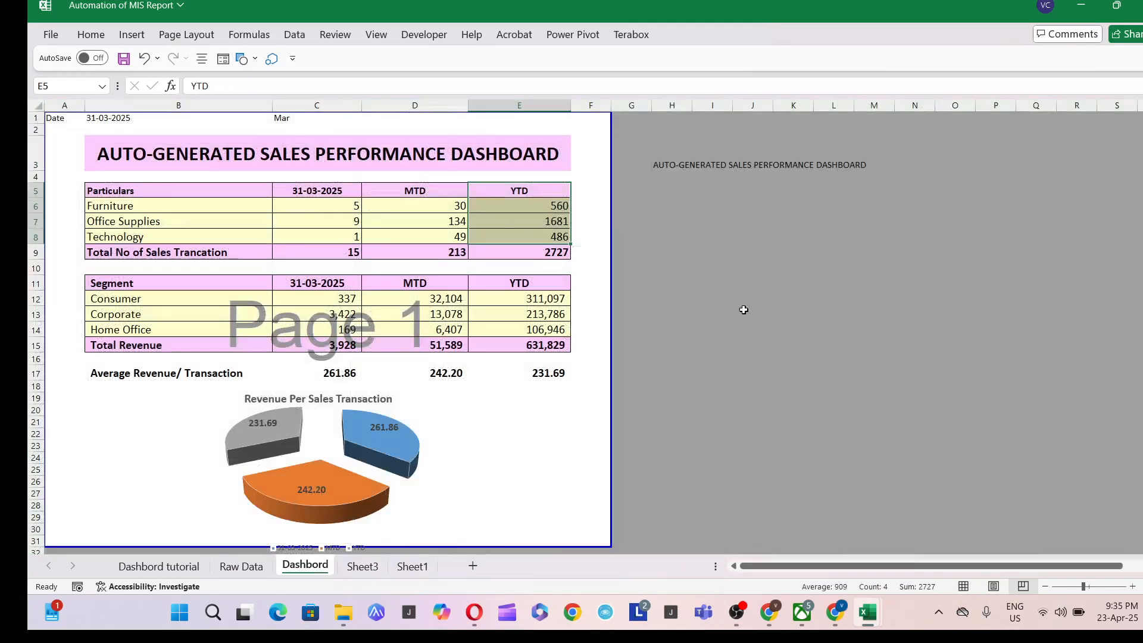
# Inspect the Furniture, Office Supplies and Technology rows and their transaction-count formulas for 31-03-2025.
pyautogui.click(552, 351)
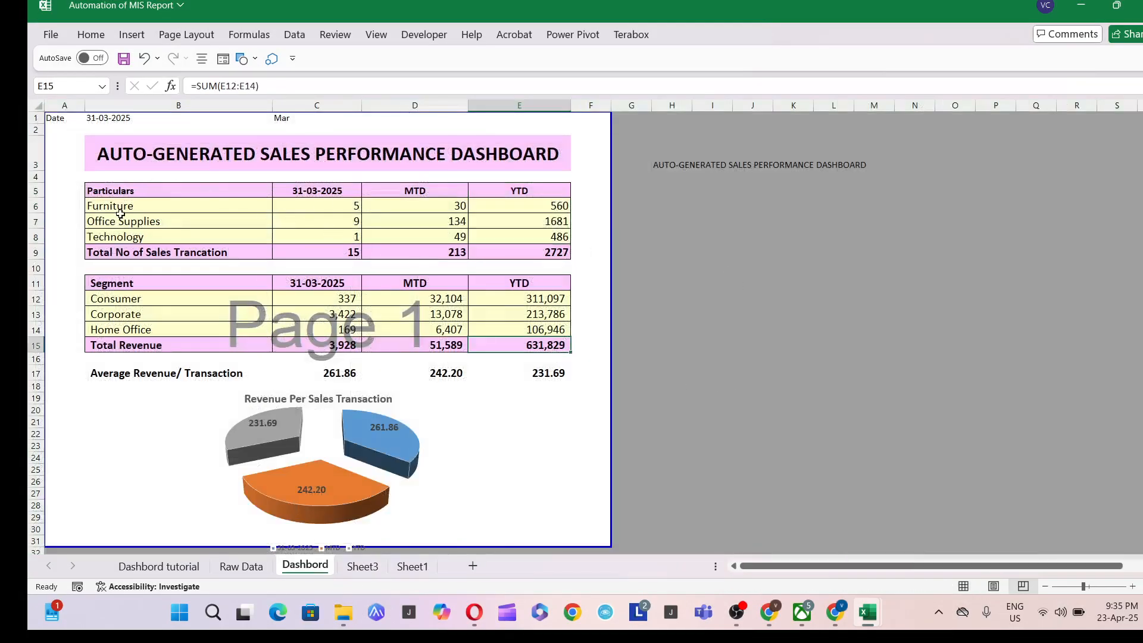
pyautogui.moveTo(118, 207); pyautogui.dragTo(113, 237)
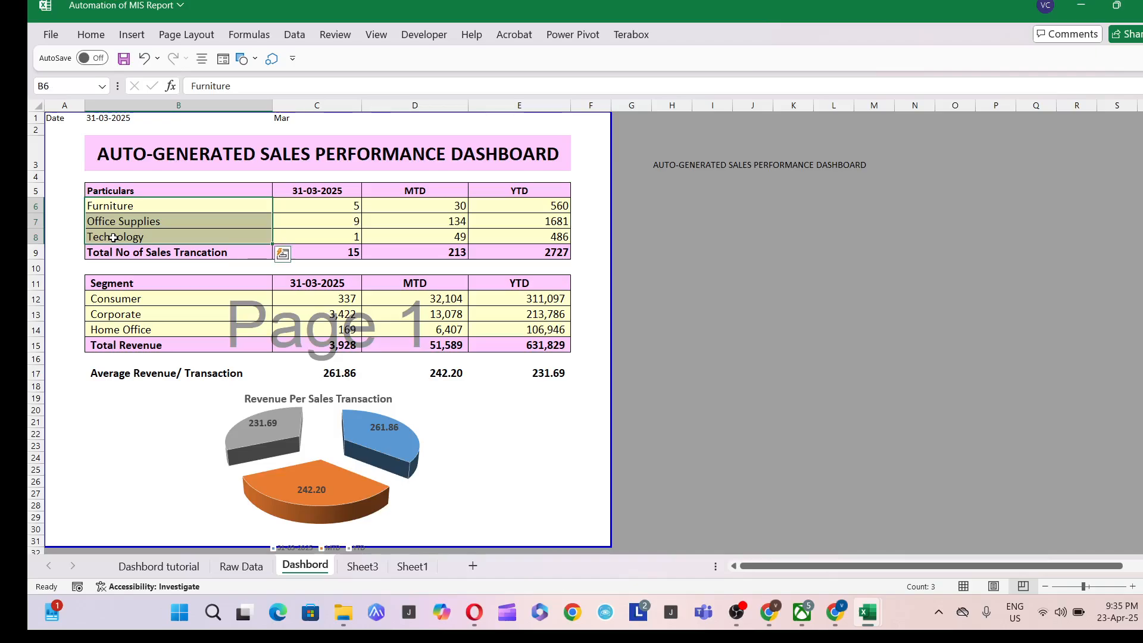
pyautogui.click(168, 223)
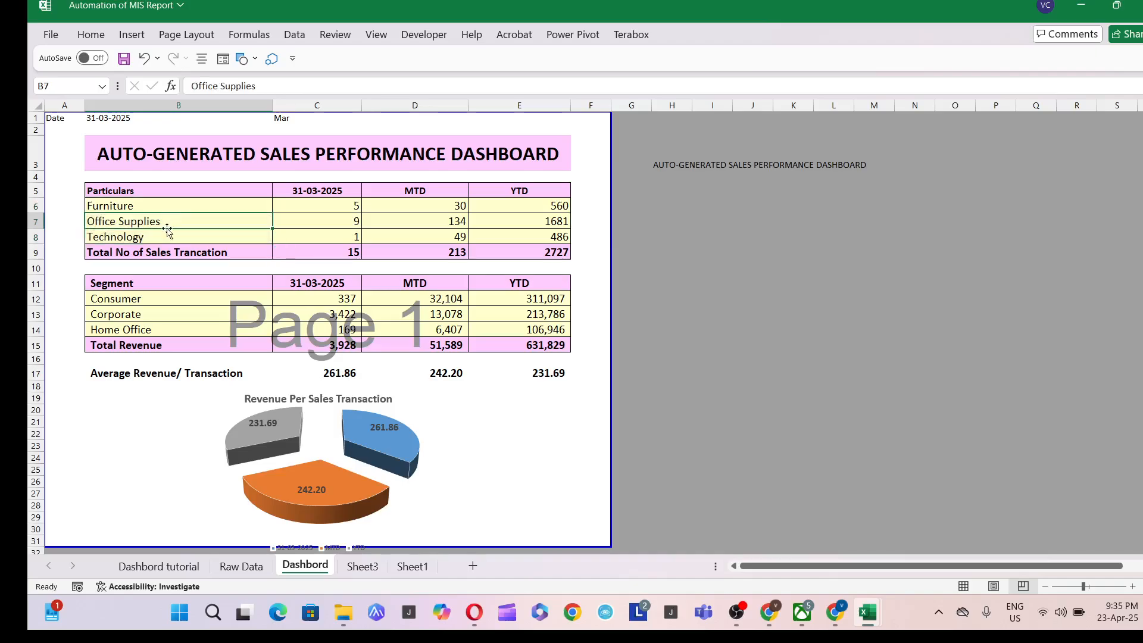
pyautogui.click(167, 232)
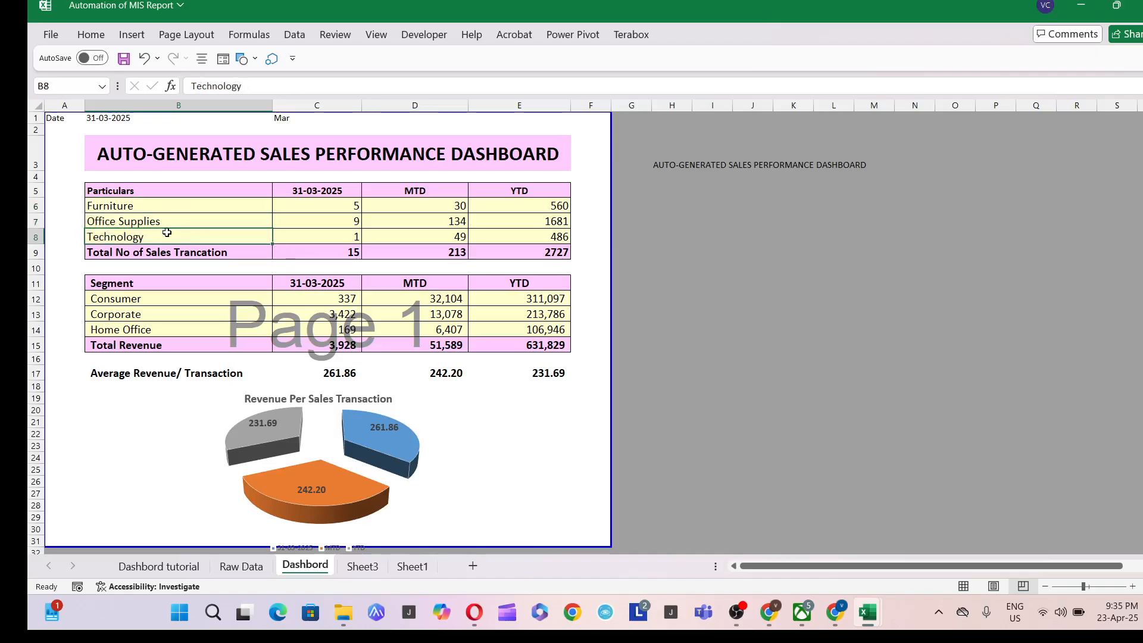
pyautogui.click(325, 204)
pyautogui.moveTo(325, 204); pyautogui.dragTo(323, 235)
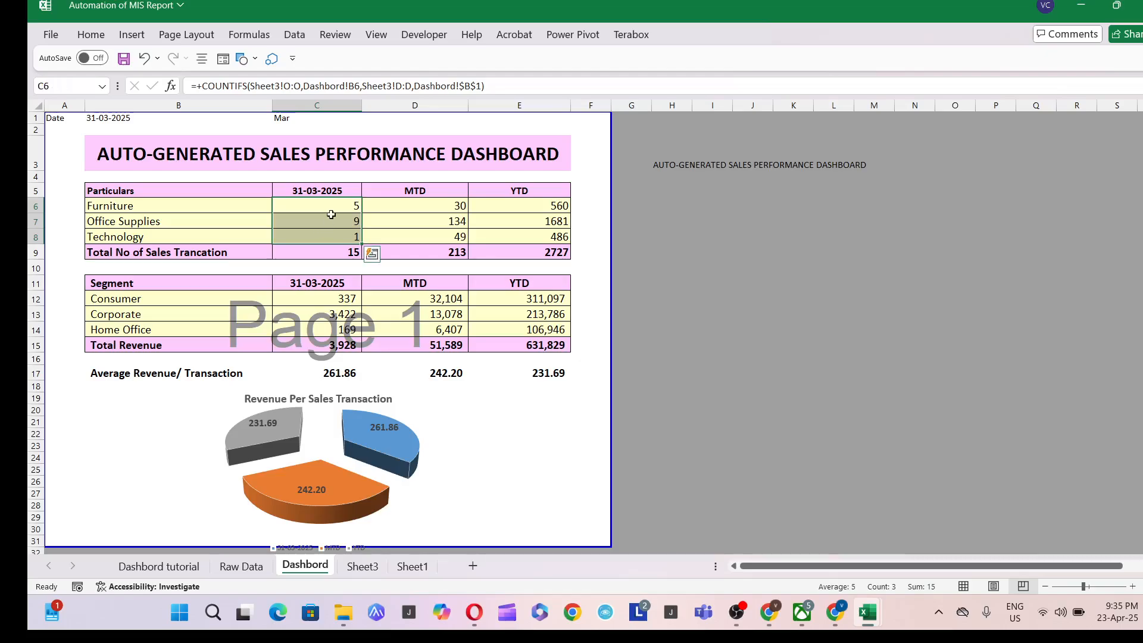
pyautogui.click(294, 203)
pyautogui.click(185, 207)
pyautogui.click(336, 209)
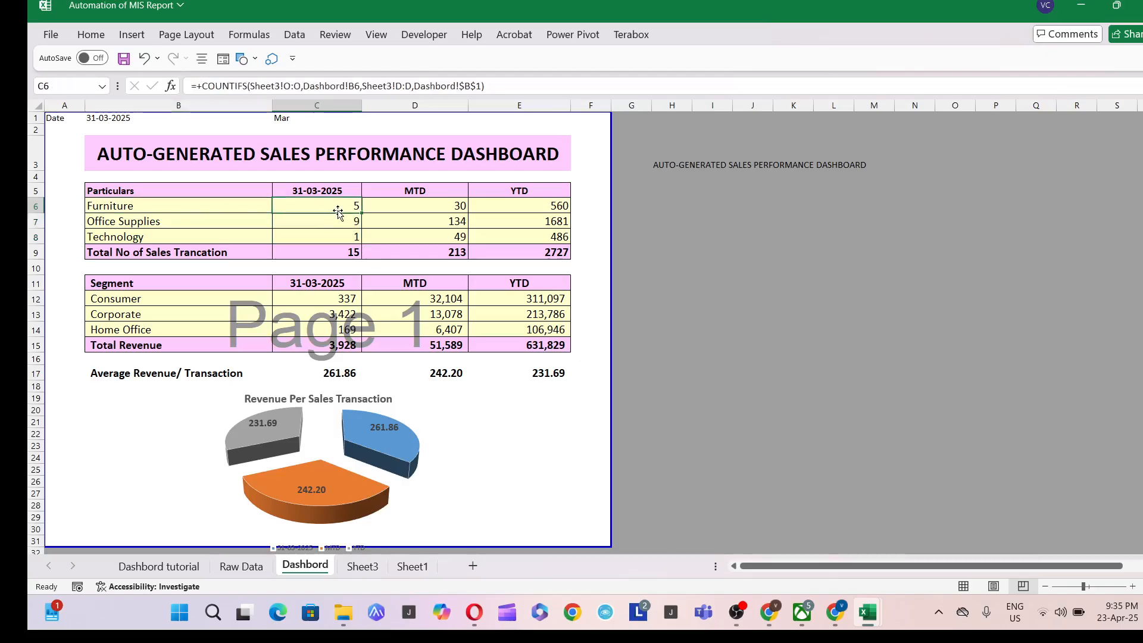
pyautogui.click(214, 218)
pyautogui.click(322, 228)
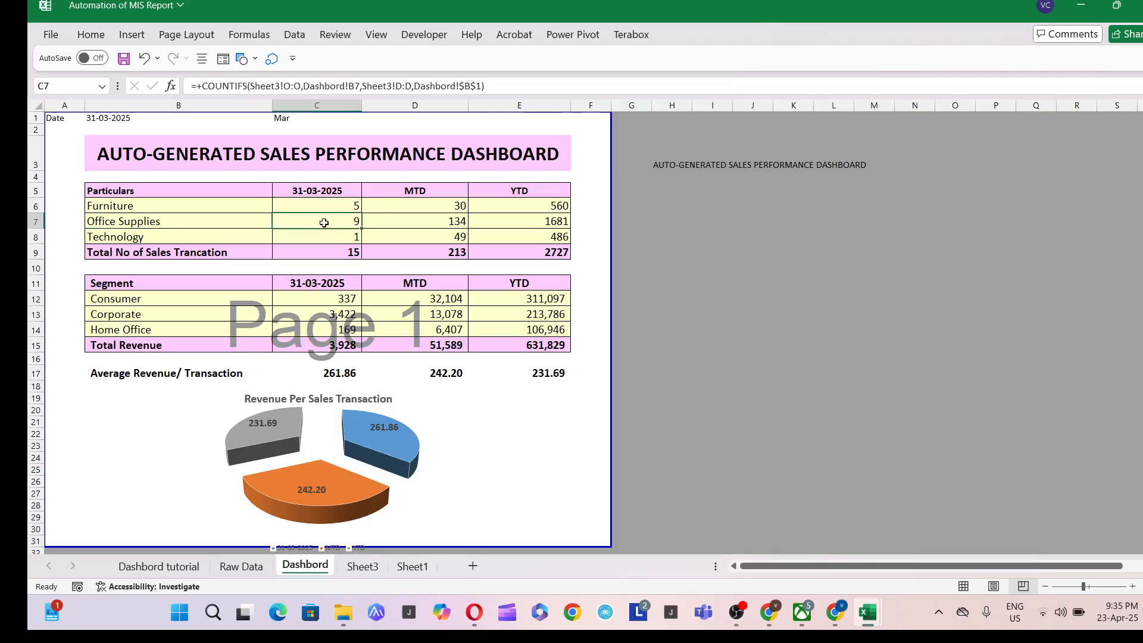
pyautogui.click(333, 191)
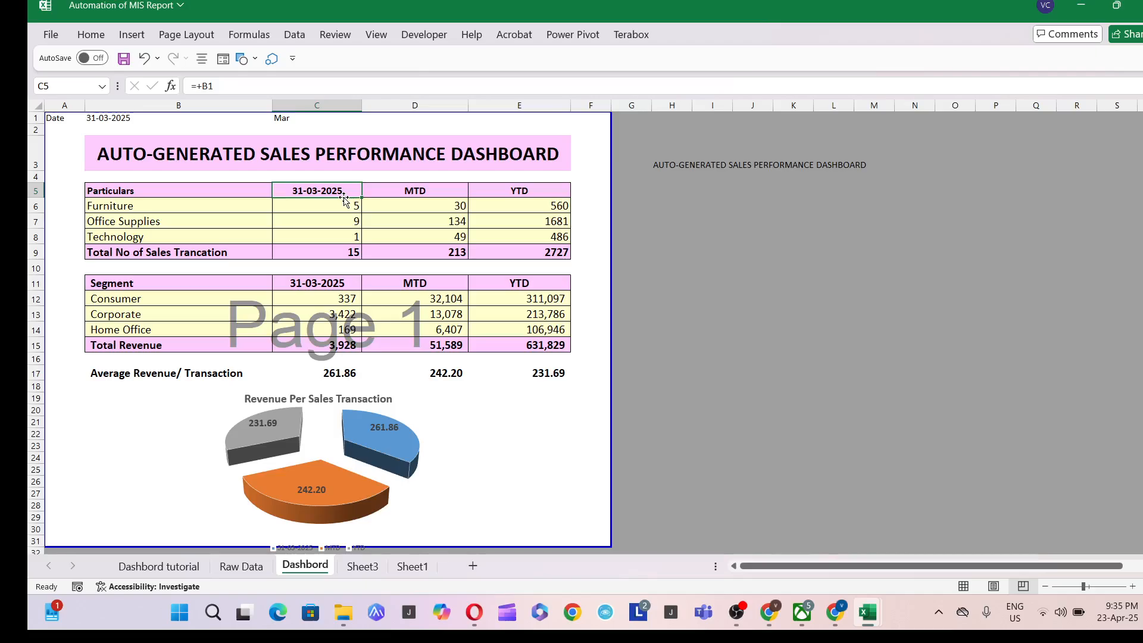
# Inspect the MTD and YTD transaction-count formulas in the Particulars table.
pyautogui.click(426, 212)
pyautogui.click(423, 194)
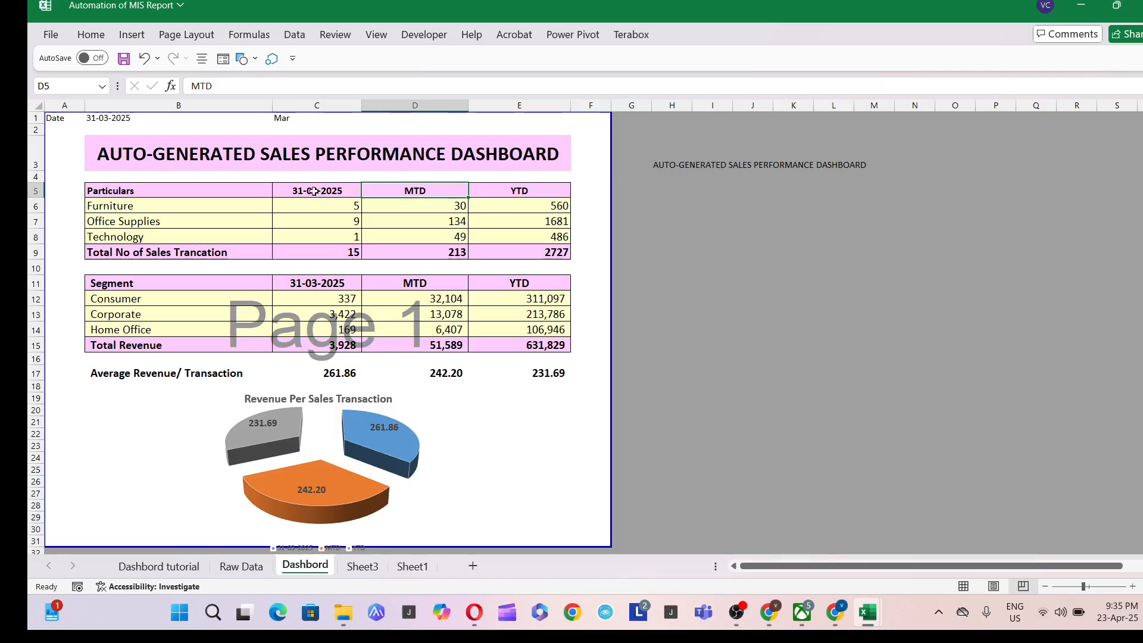
pyautogui.click(395, 205)
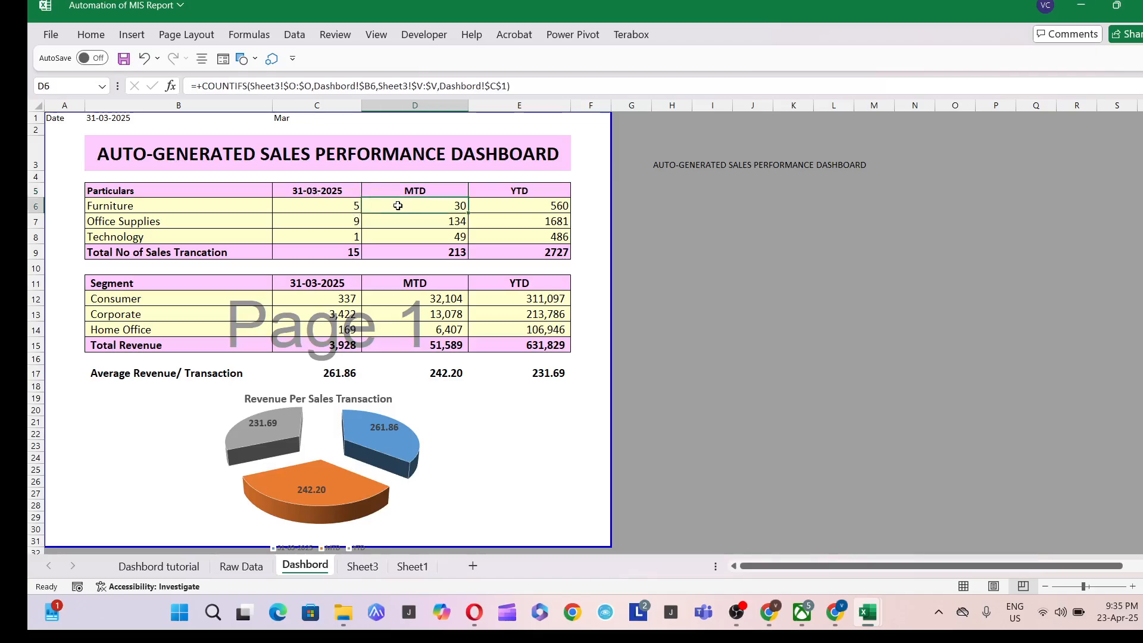
pyautogui.click(452, 223)
pyautogui.click(553, 210)
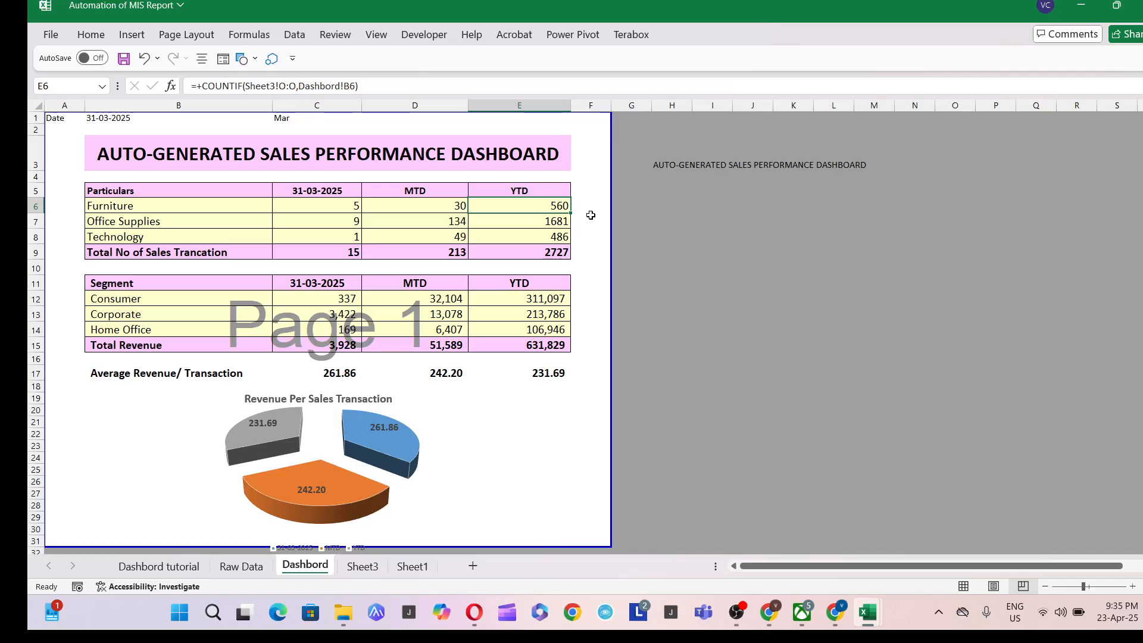
# Examine the Consumer, Corporate and Home Office row labels in the Segment table.
pyautogui.click(539, 309)
pyautogui.click(173, 302)
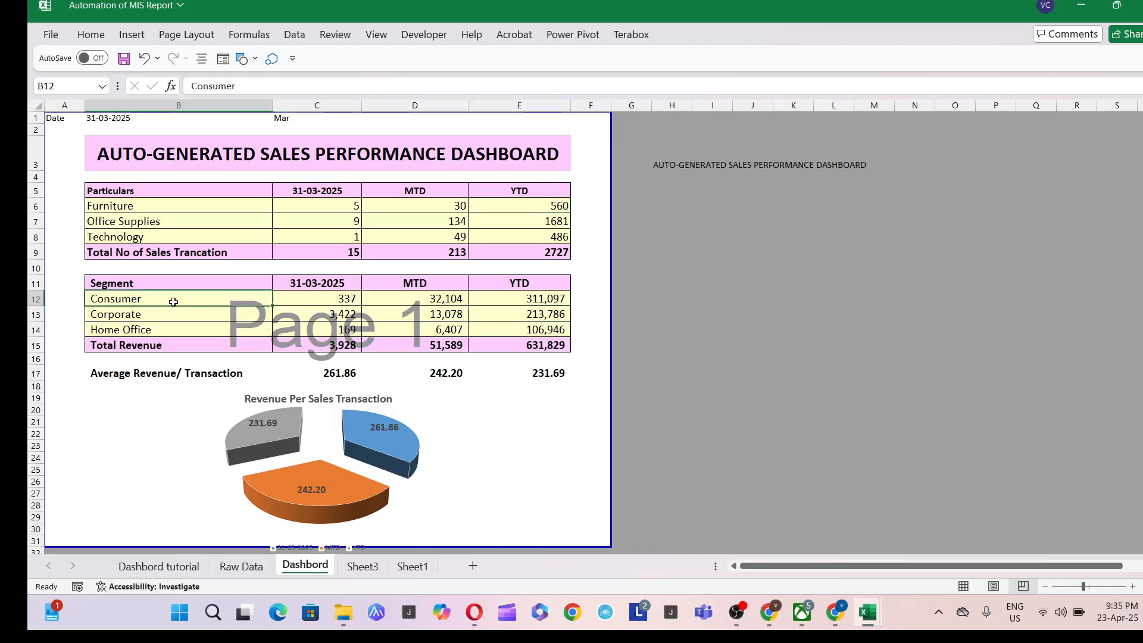
pyautogui.click(159, 324)
pyautogui.click(144, 283)
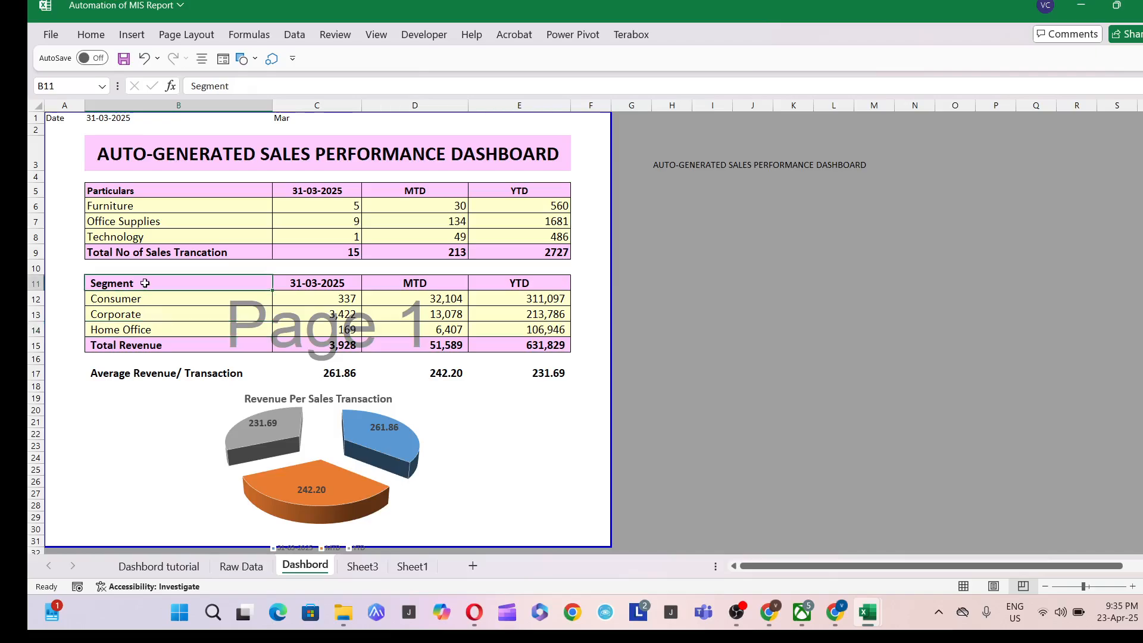
pyautogui.click(145, 299)
pyautogui.click(147, 314)
pyautogui.click(150, 328)
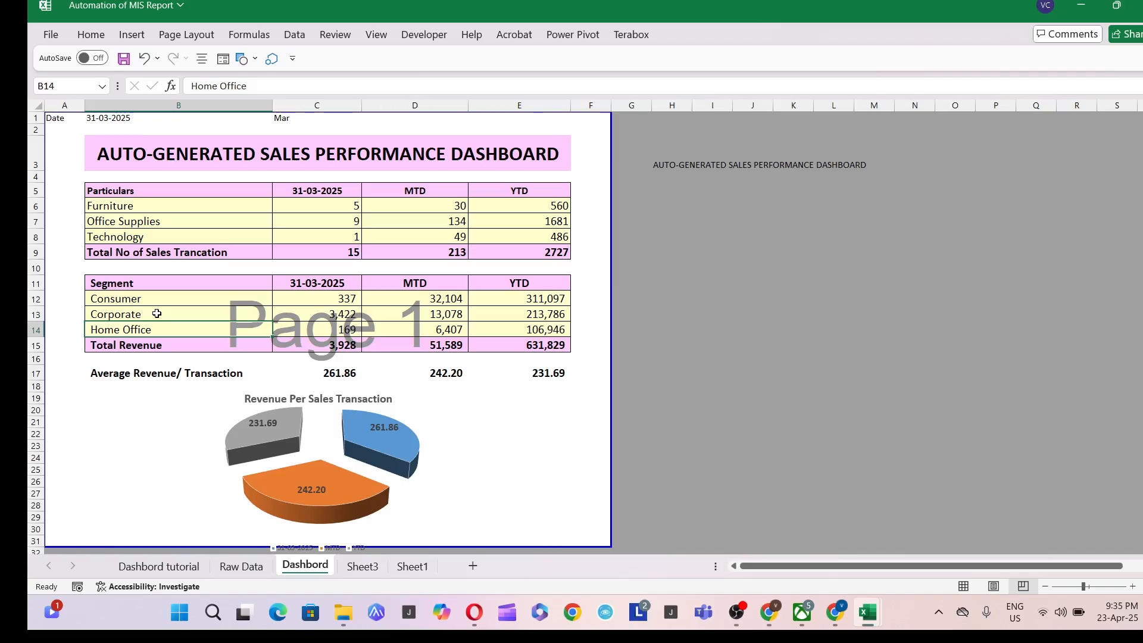
pyautogui.click(156, 314)
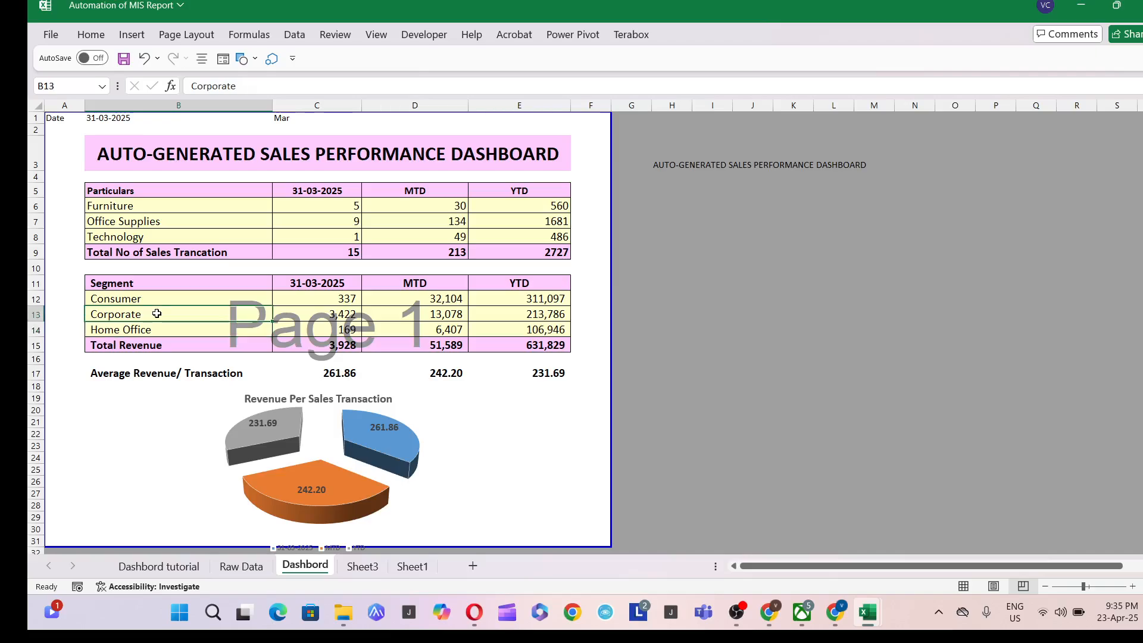
pyautogui.click(157, 329)
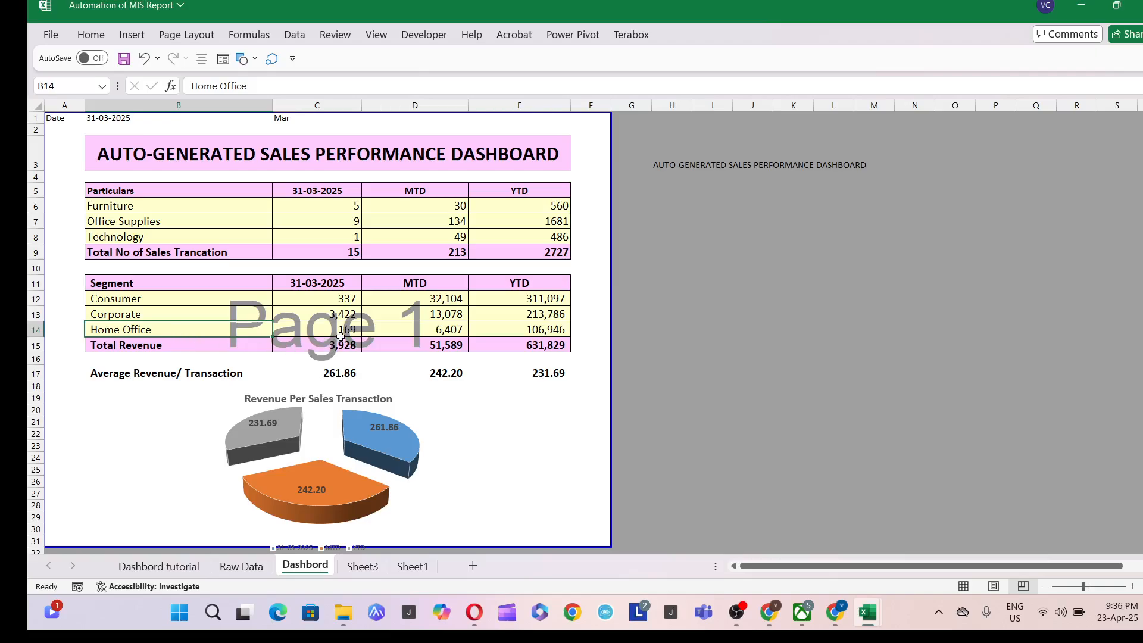
# Inspect the Segment table's revenue formulas for 31-03-2025, MTD and YTD, comparing them with the Furniture transaction-count formula.
pyautogui.click(341, 333)
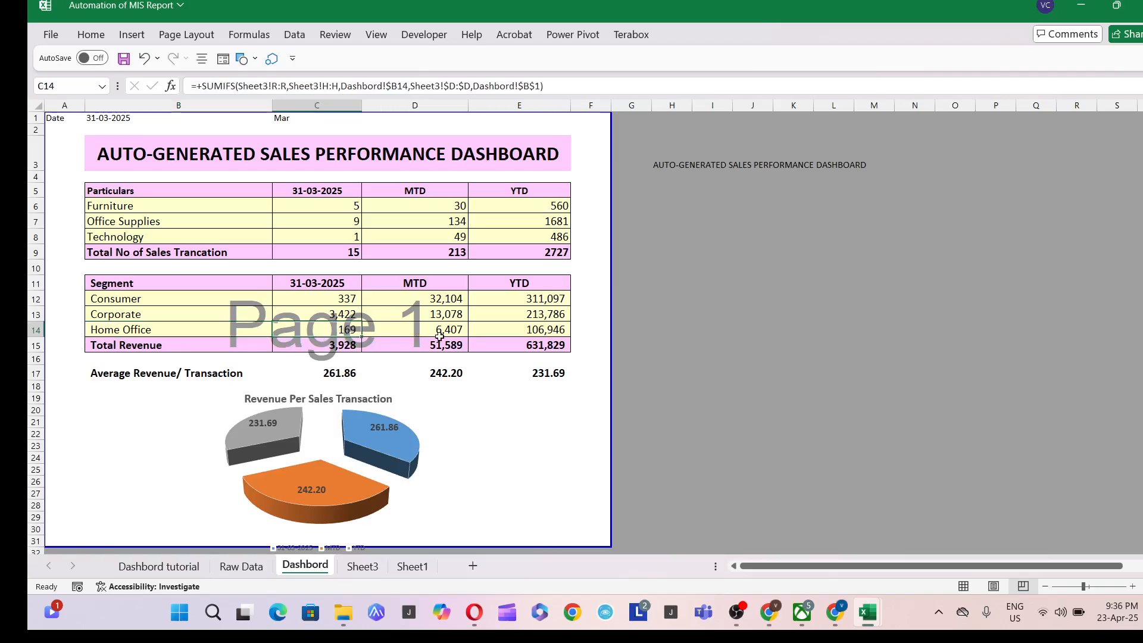
pyautogui.click(340, 307)
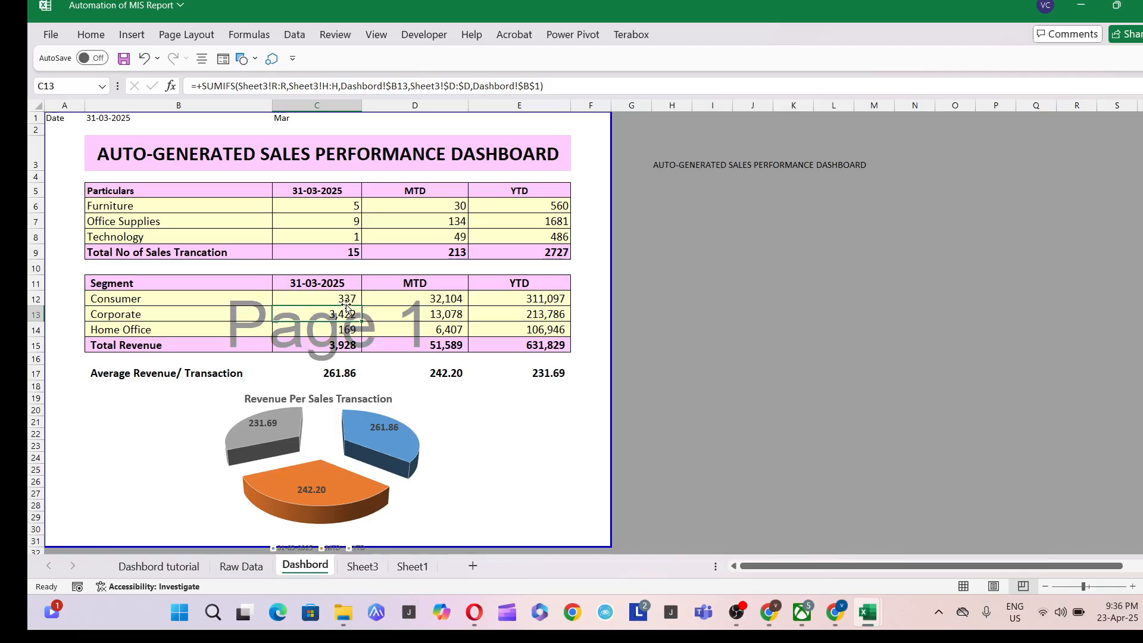
pyautogui.click(347, 298)
pyautogui.click(356, 203)
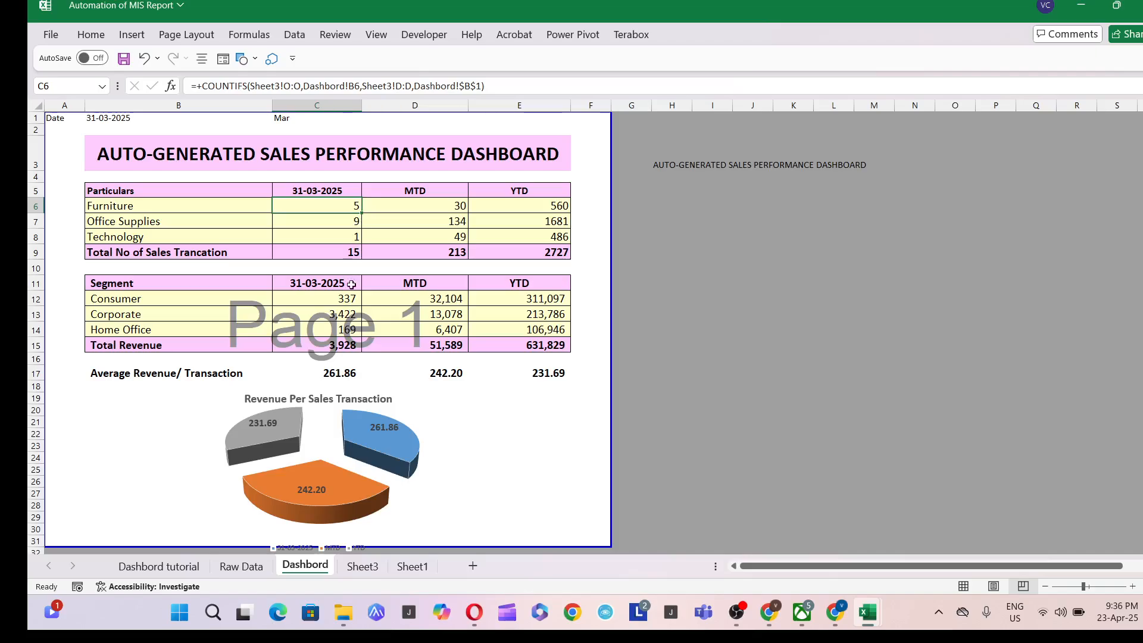
pyautogui.click(346, 300)
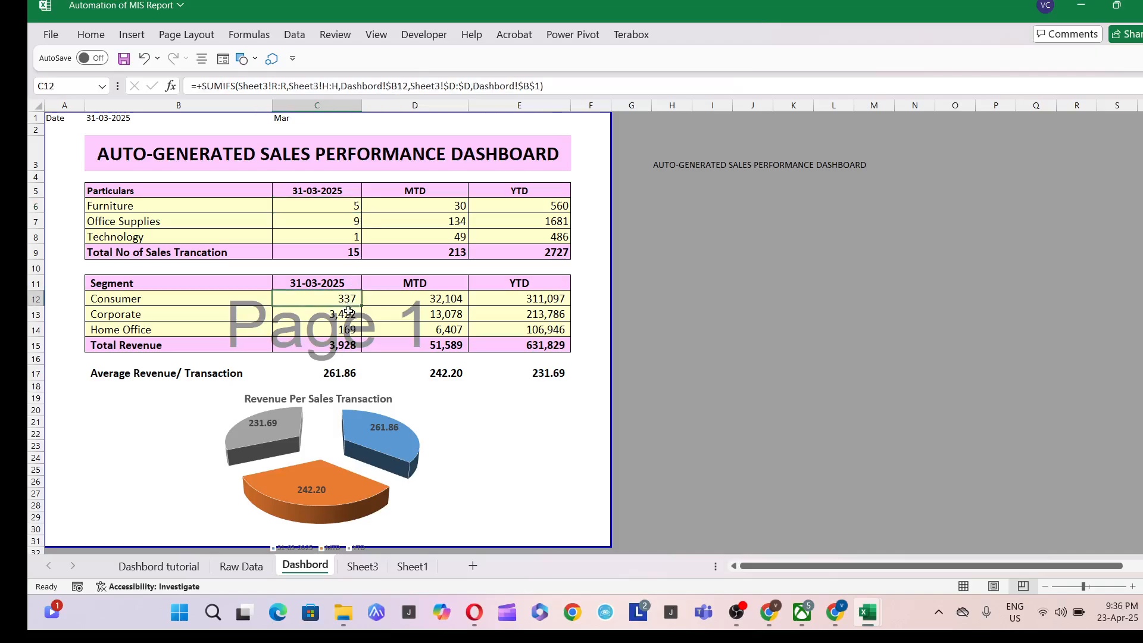
pyautogui.click(388, 310)
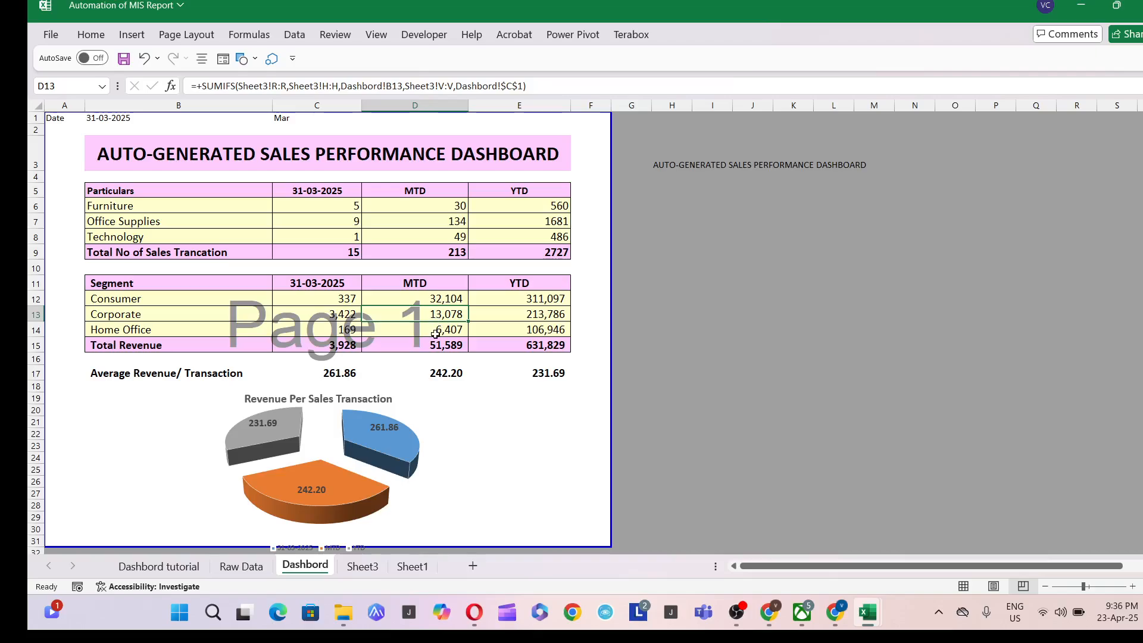
pyautogui.click(527, 304)
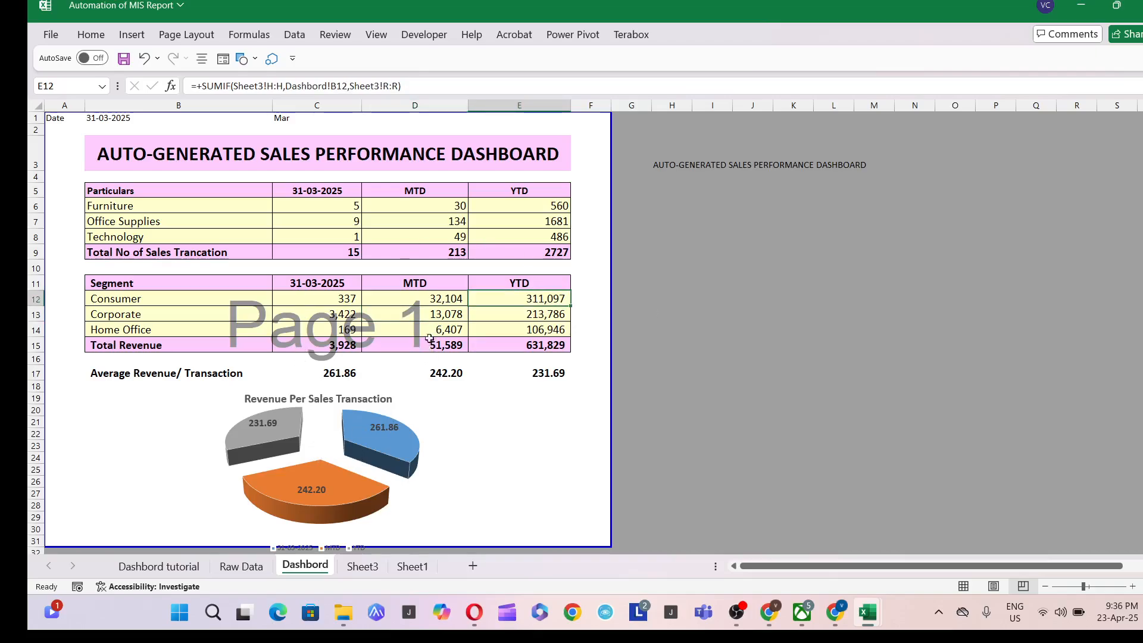
pyautogui.click(241, 565)
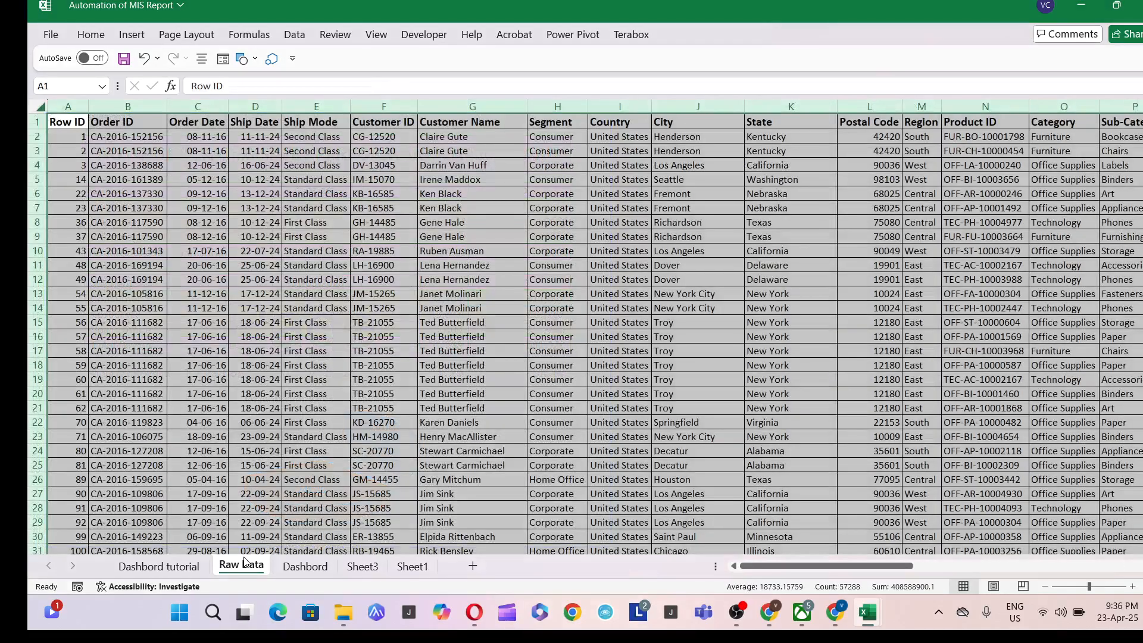
pyautogui.click(305, 566)
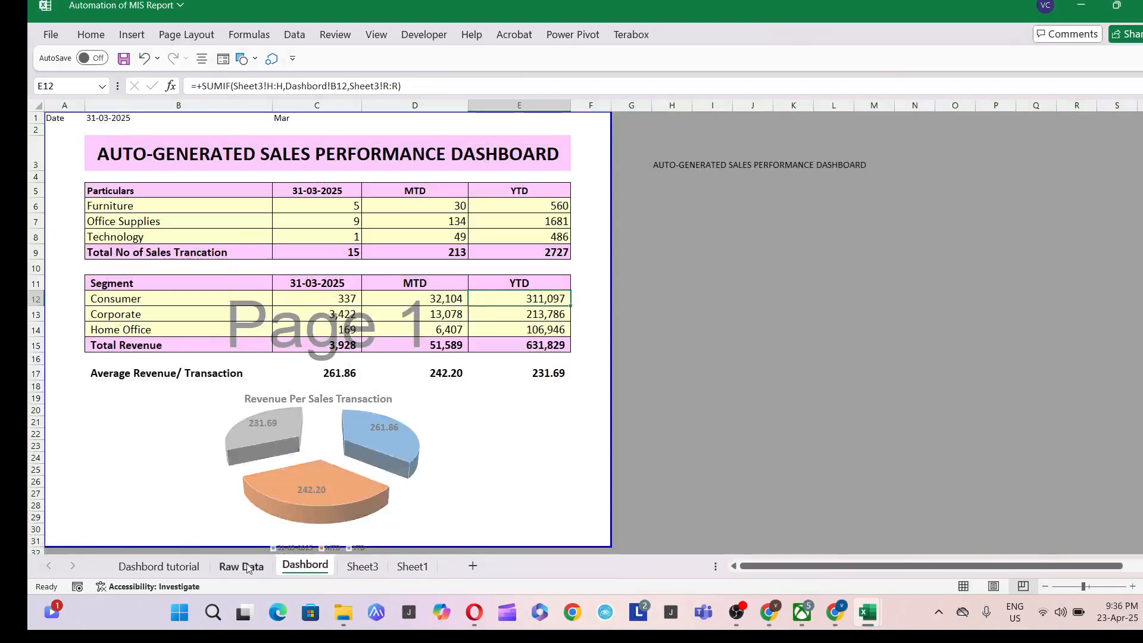
pyautogui.click(244, 566)
pyautogui.click(160, 566)
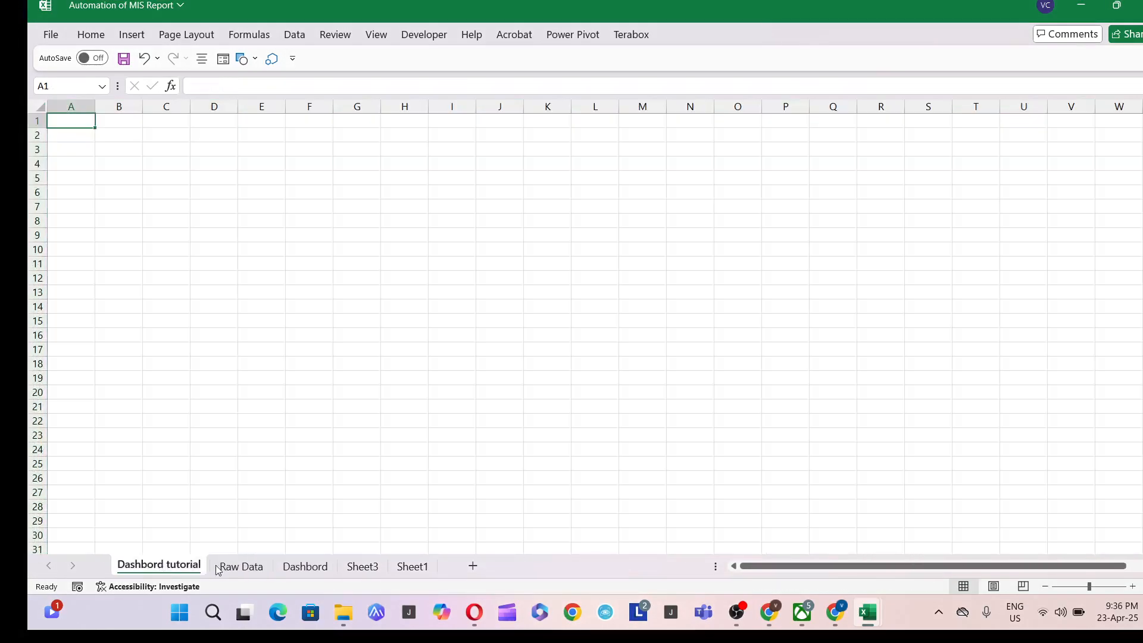
pyautogui.click(281, 568)
pyautogui.click(241, 566)
# Copy the Particulars table's header row from the Dashbord sheet into the Dashbord tutorial sheet starting at B4.
pyautogui.click(305, 566)
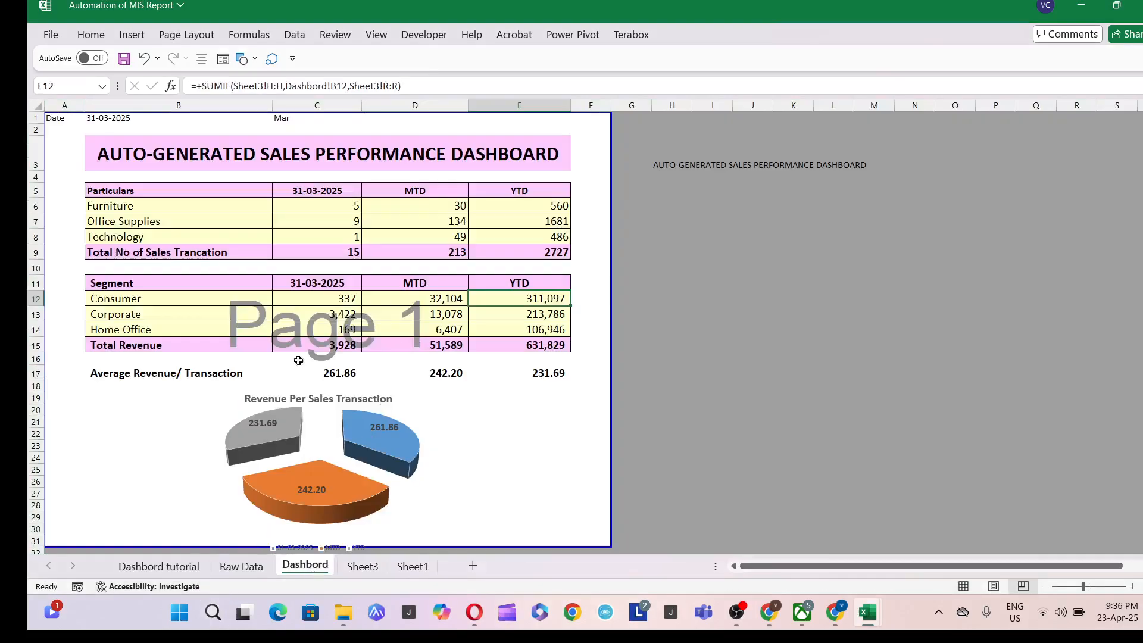
pyautogui.moveTo(178, 189); pyautogui.dragTo(506, 199)
pyautogui.hotkey('ctrl', 'c')
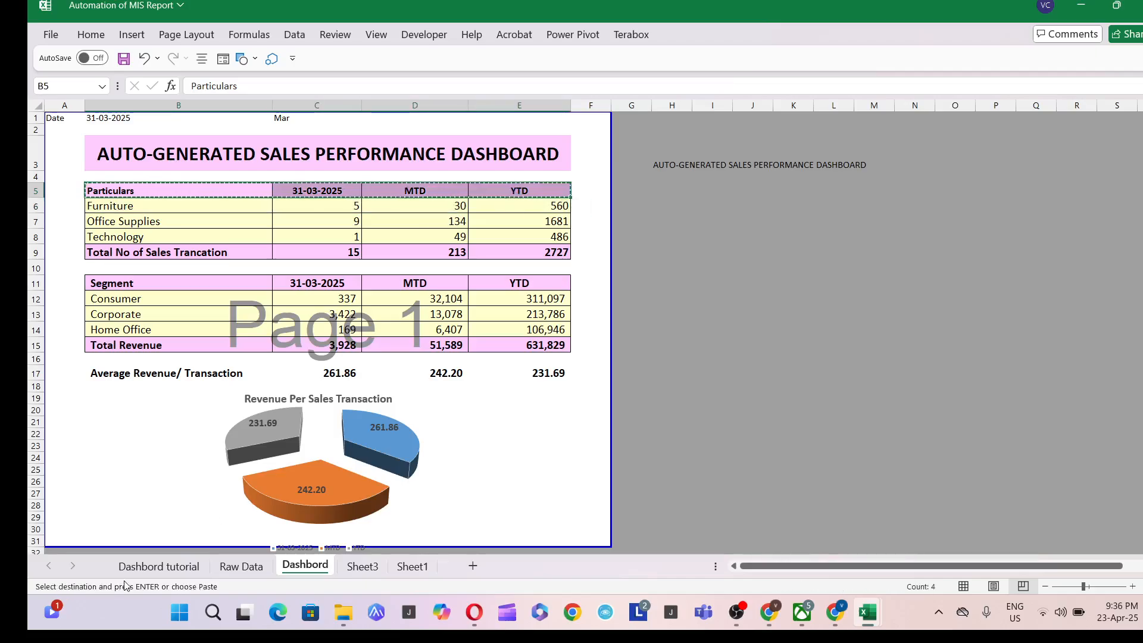
pyautogui.click(159, 565)
pyautogui.moveTo(131, 162); pyautogui.dragTo(274, 165)
pyautogui.hotkey('ctrl', 'v')
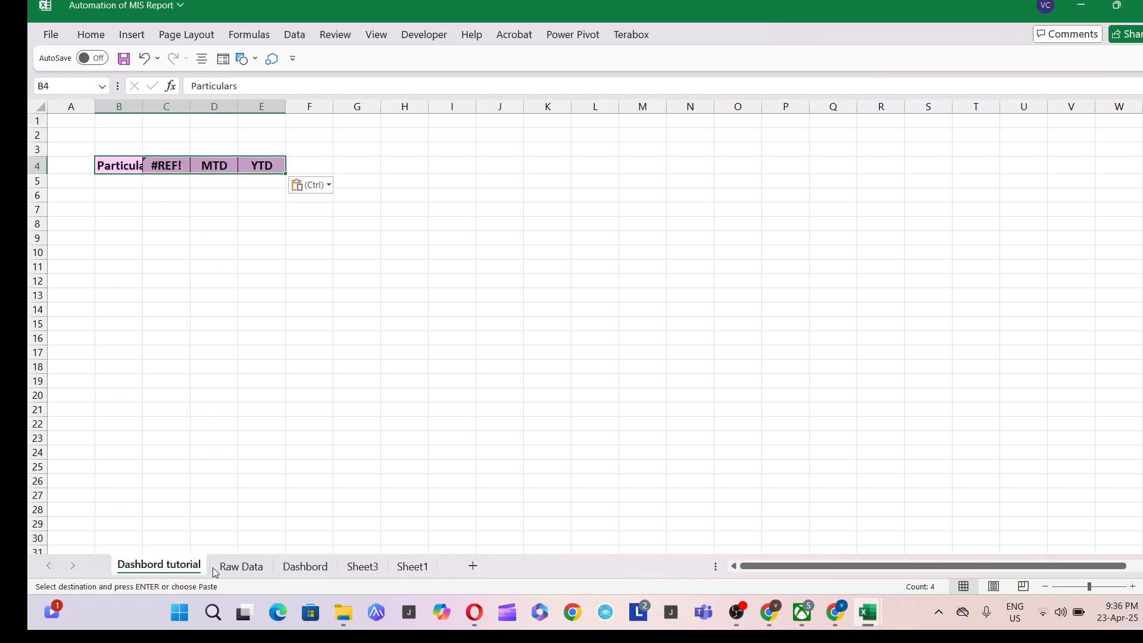
# Copy the title, both tables and the average revenue row (B3:E17) from Dashbord into the Dashbord tutorial sheet at B4.
pyautogui.click(215, 569)
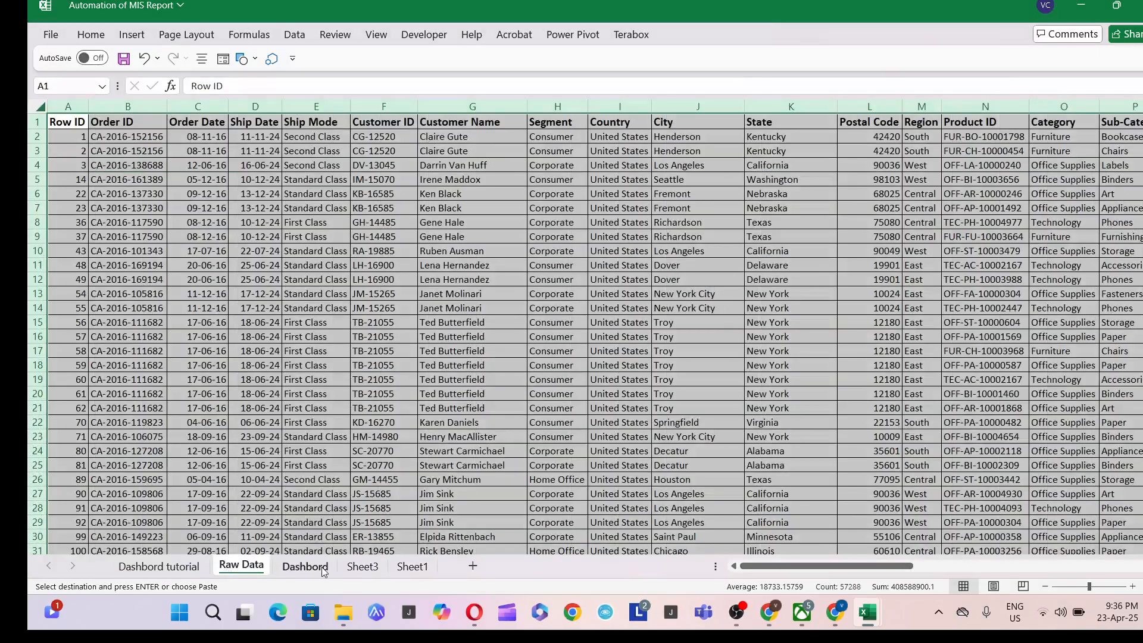
pyautogui.click(323, 570)
pyautogui.moveTo(179, 157); pyautogui.dragTo(211, 372)
pyautogui.hotkey('ctrl', 'c')
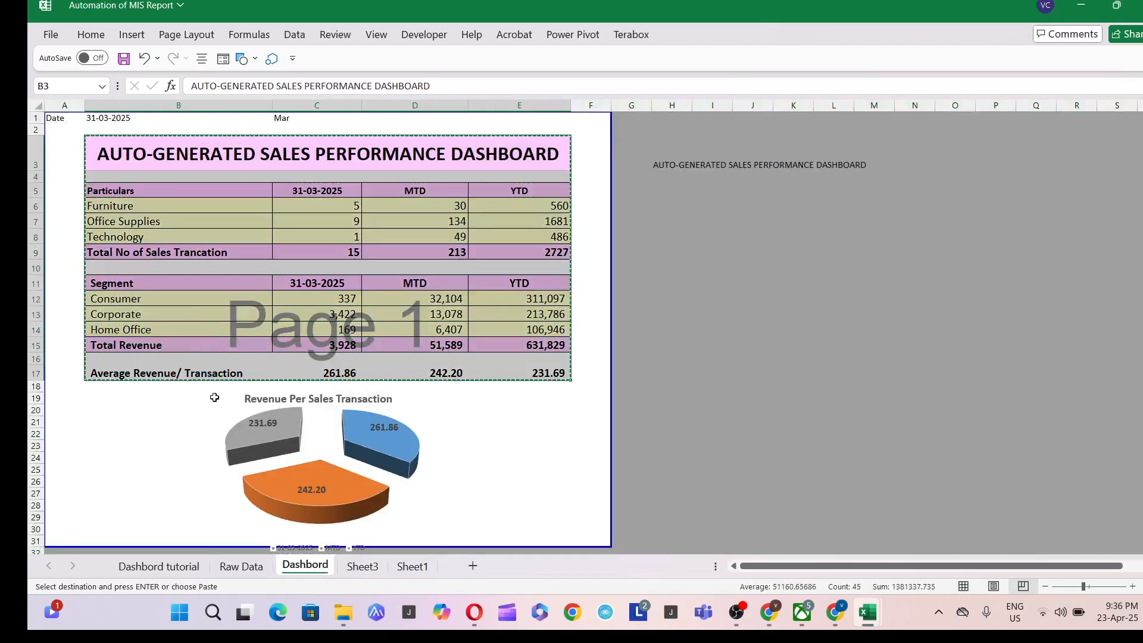
pyautogui.click(158, 566)
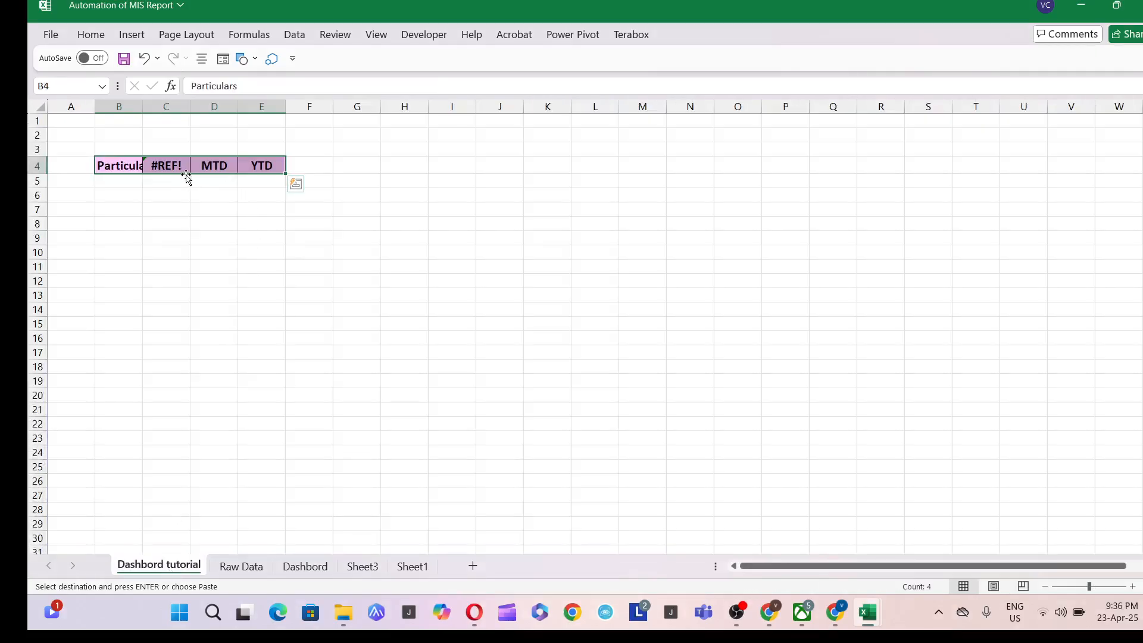
pyautogui.hotkey('ctrl', 'v')
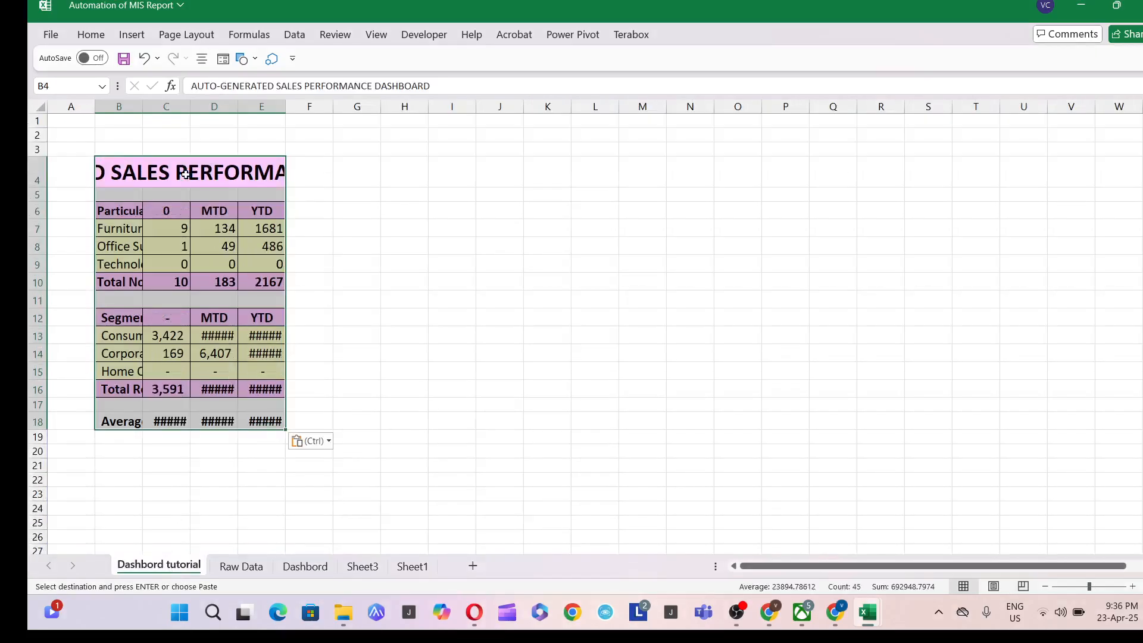
# Autofit the widths of columns B to E to the pasted dashboard contents.
pyautogui.press('Escape')
pyautogui.hotkey('alt', 'o')
pyautogui.press('c')
pyautogui.press('a')
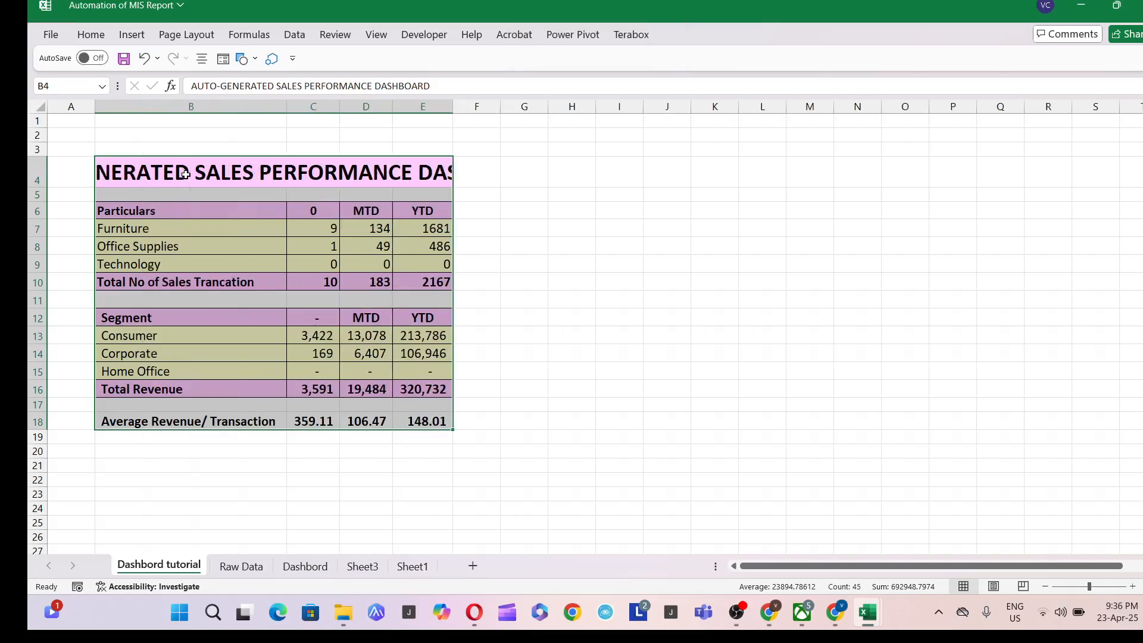
# Clear the date, MTD and YTD transaction counts of Furniture, Office Supplies and Technology in C7:E9.
pyautogui.press('Down')
pyautogui.press('Down')
pyautogui.press('Right')
pyautogui.press('Down')
pyautogui.hotkey('ctrl', 'shift', 'Right')
pyautogui.hotkey('ctrl', 'shift', 'Down')
pyautogui.hotkey('shift', 'Up')
pyautogui.press('Delete')
# Clear the date, MTD and YTD revenue figures of Corporate and Home Office in C14:E15.
pyautogui.press('Down')
pyautogui.press('Down')
pyautogui.press('Down')
pyautogui.press('Down')
pyautogui.press('Down')
pyautogui.hotkey('ctrl', 'Down')
pyautogui.hotkey('ctrl', 'shift', 'Down')
pyautogui.press('Up')
pyautogui.press('Up')
pyautogui.press('Up')
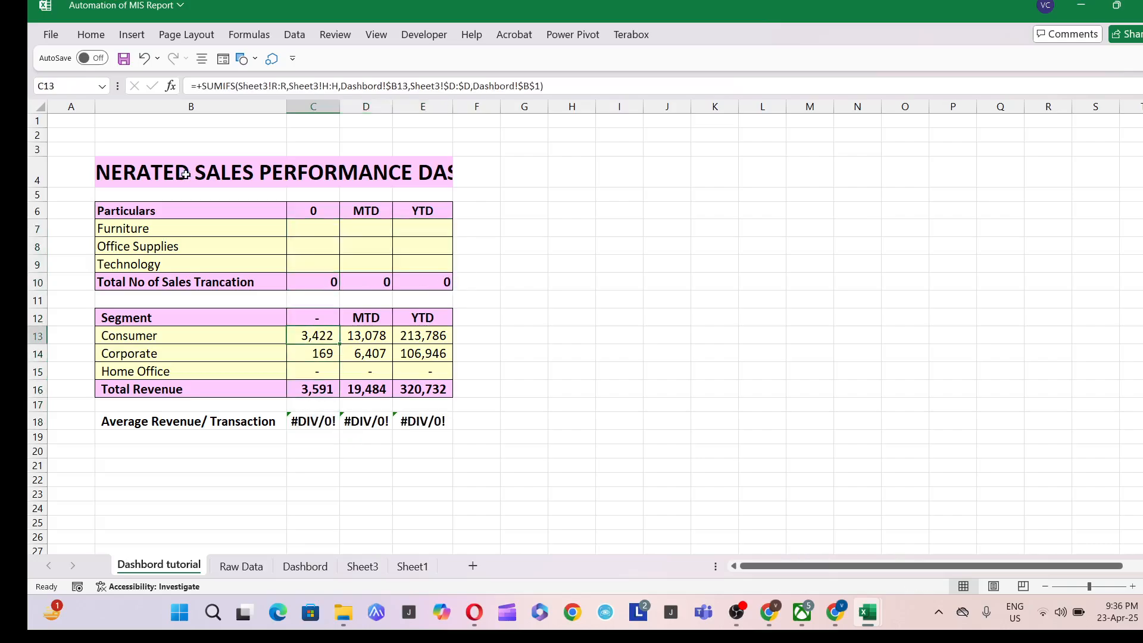
pyautogui.press('Down')
pyautogui.hotkey('shift', 'Right')
pyautogui.hotkey('shift', 'Down')
pyautogui.hotkey('shift', 'Right')
pyautogui.press('Delete')
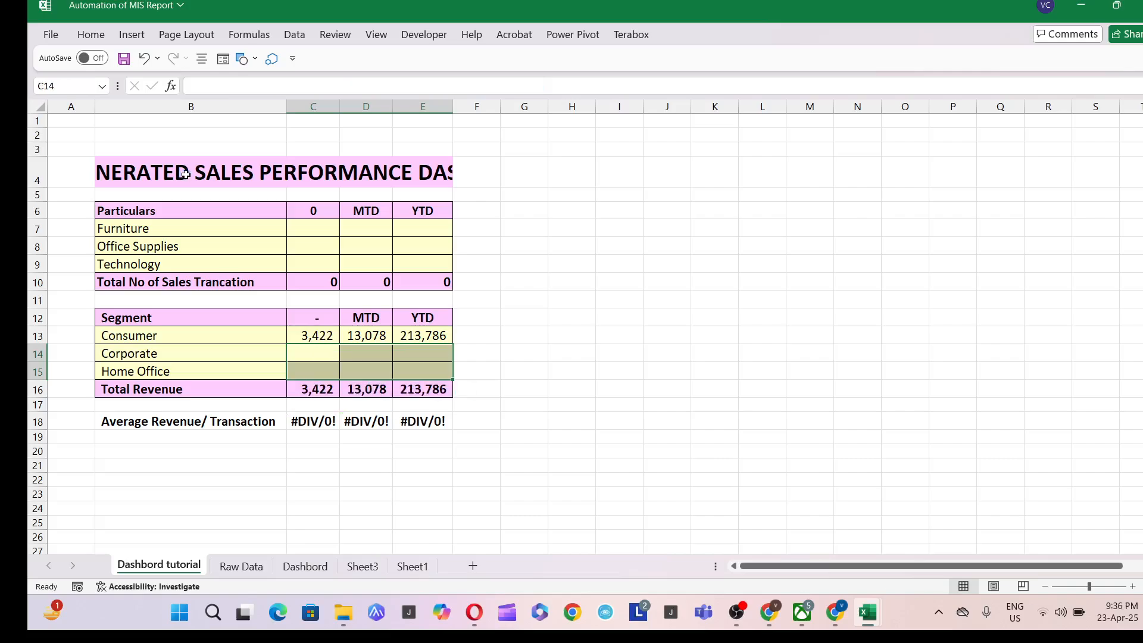
# Widen columns B to E until the full dashboard title fits within its merged cell.
pyautogui.scroll(2, 203, 161)
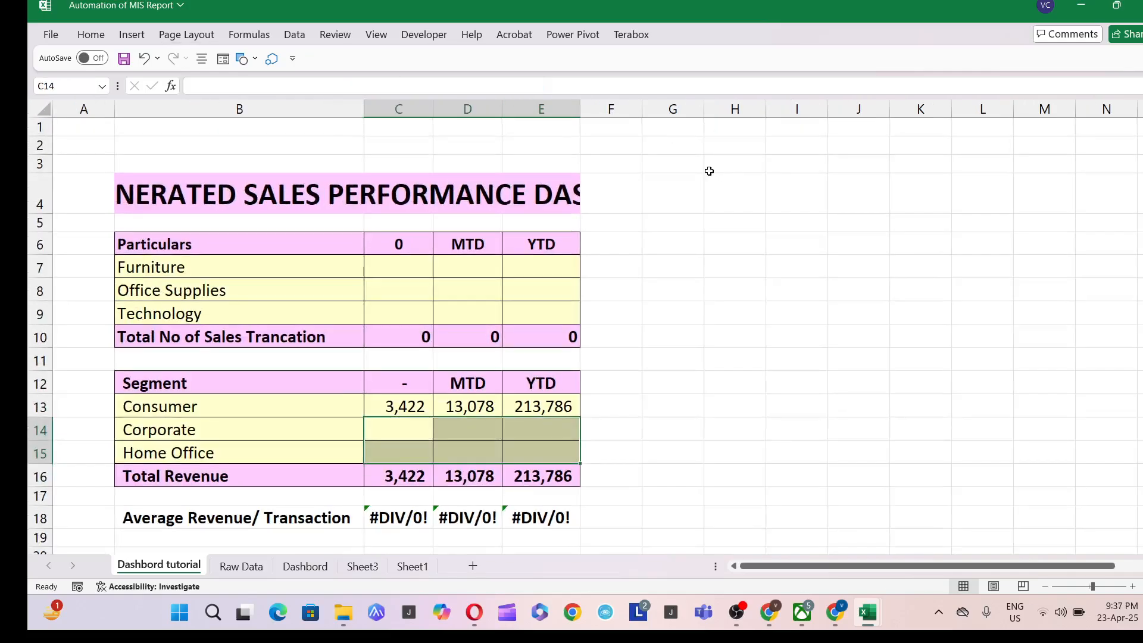
pyautogui.moveTo(571, 106); pyautogui.dragTo(649, 108)
pyautogui.moveTo(502, 108); pyautogui.dragTo(554, 113)
pyautogui.click(426, 109)
pyautogui.moveTo(433, 109); pyautogui.dragTo(471, 117)
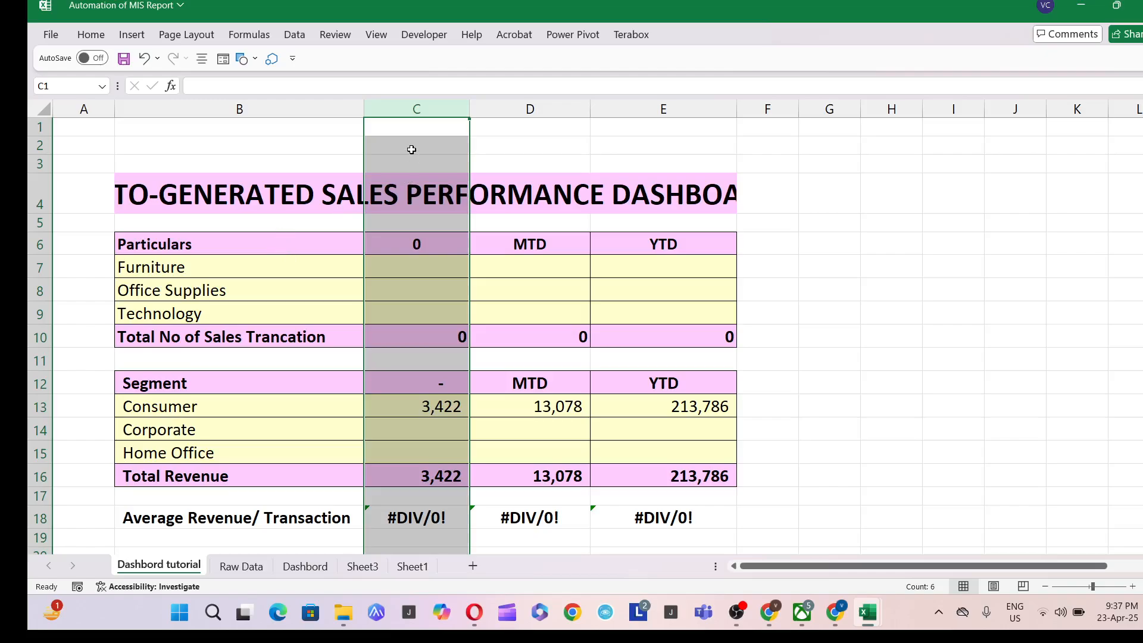
pyautogui.moveTo(368, 104); pyautogui.dragTo(416, 112)
pyautogui.click(382, 229)
pyautogui.press('Up')
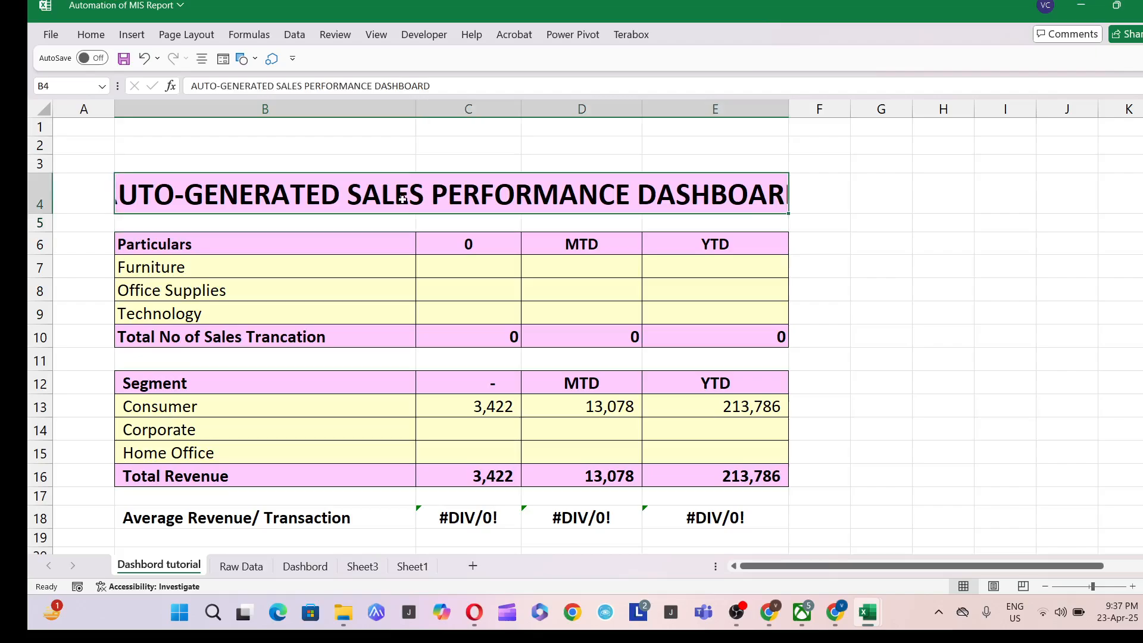
pyautogui.moveTo(416, 109); pyautogui.dragTo(446, 119)
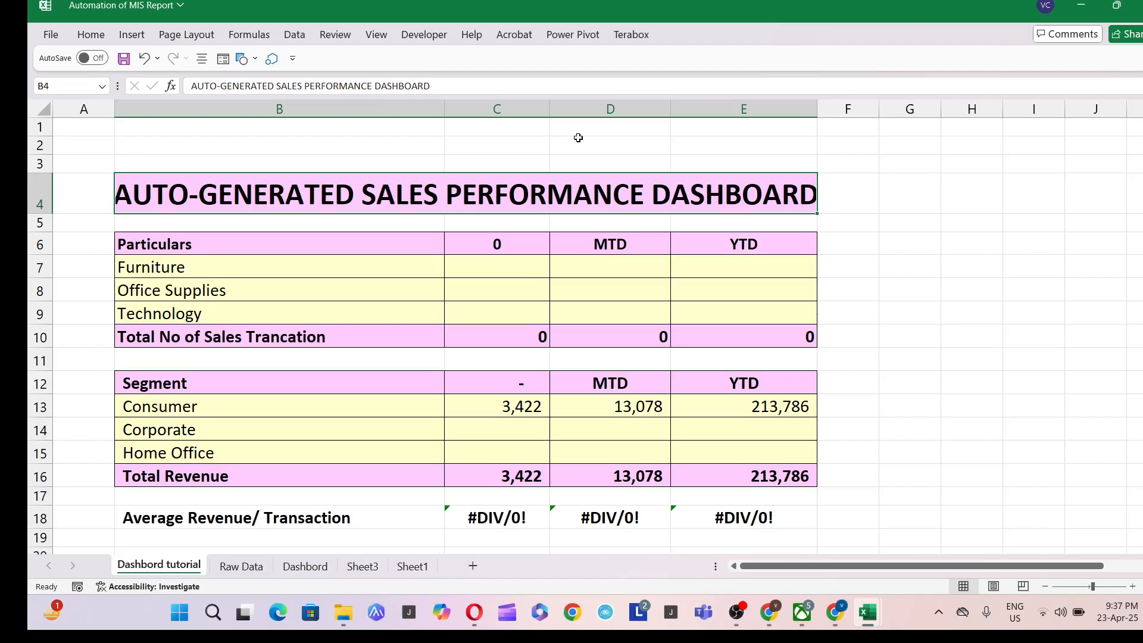
pyautogui.moveTo(445, 109); pyautogui.dragTo(437, 109)
pyautogui.moveTo(542, 109); pyautogui.dragTo(560, 110)
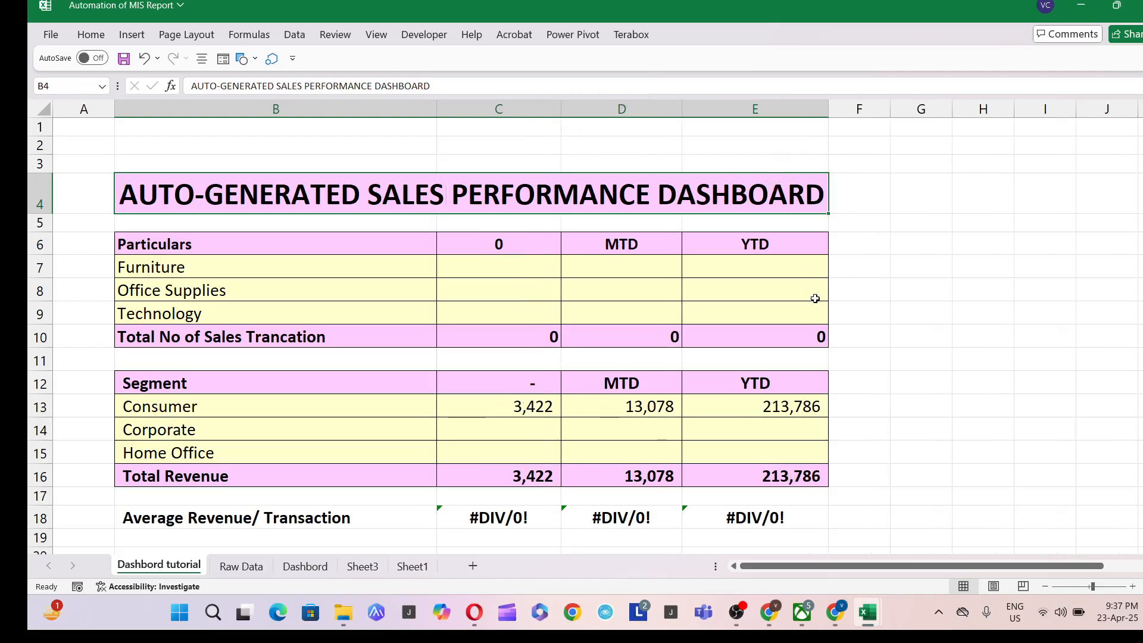
# Clear the Consumer row's date, MTD and YTD revenue figures in C13:E13.
pyautogui.moveTo(519, 405); pyautogui.dragTo(714, 409)
pyautogui.press('Delete')
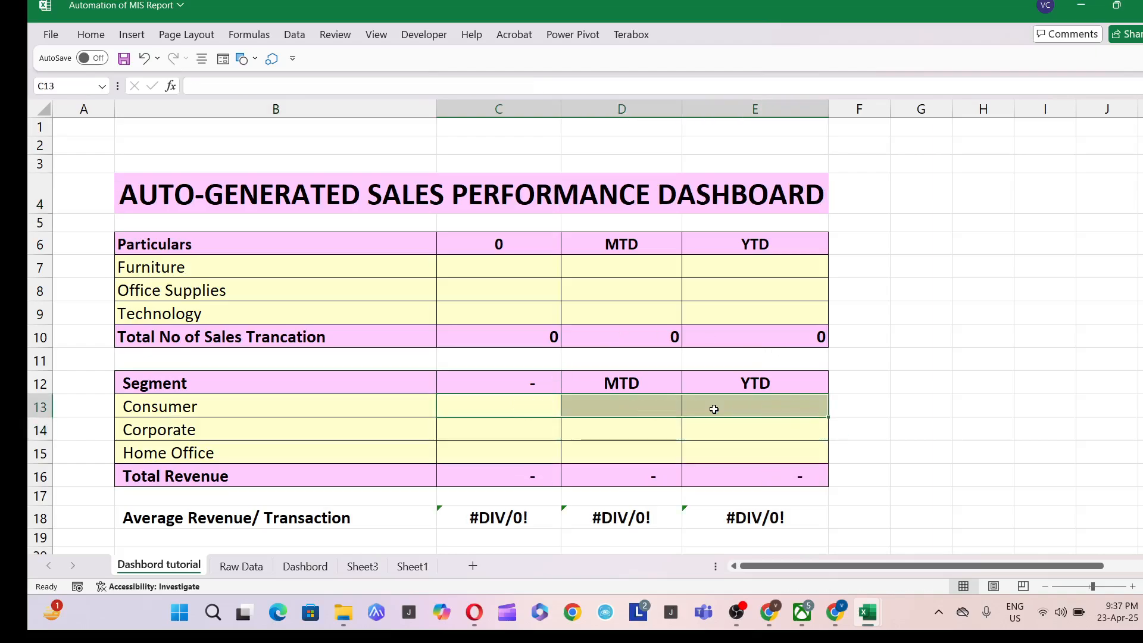
pyautogui.scroll(-1, 600, 462)
pyautogui.scroll(1, 596, 468)
# Examine the extent of the records in the Raw Data sheet, from the last row back to the column headers.
pyautogui.click(243, 566)
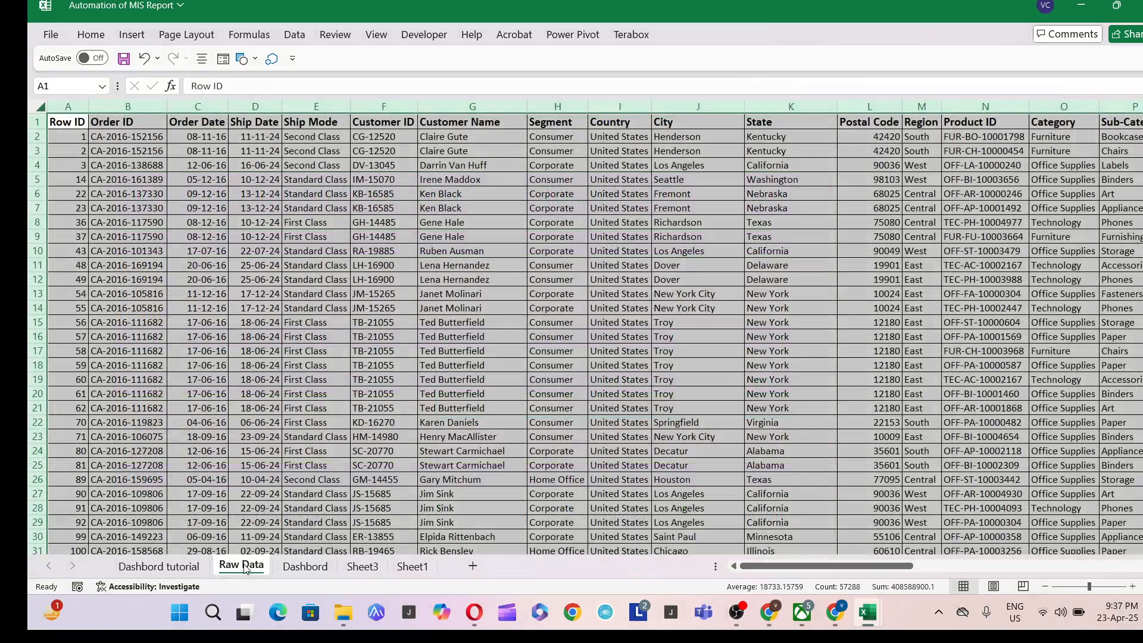
pyautogui.click(693, 278)
pyautogui.hotkey('ctrl', 'Down')
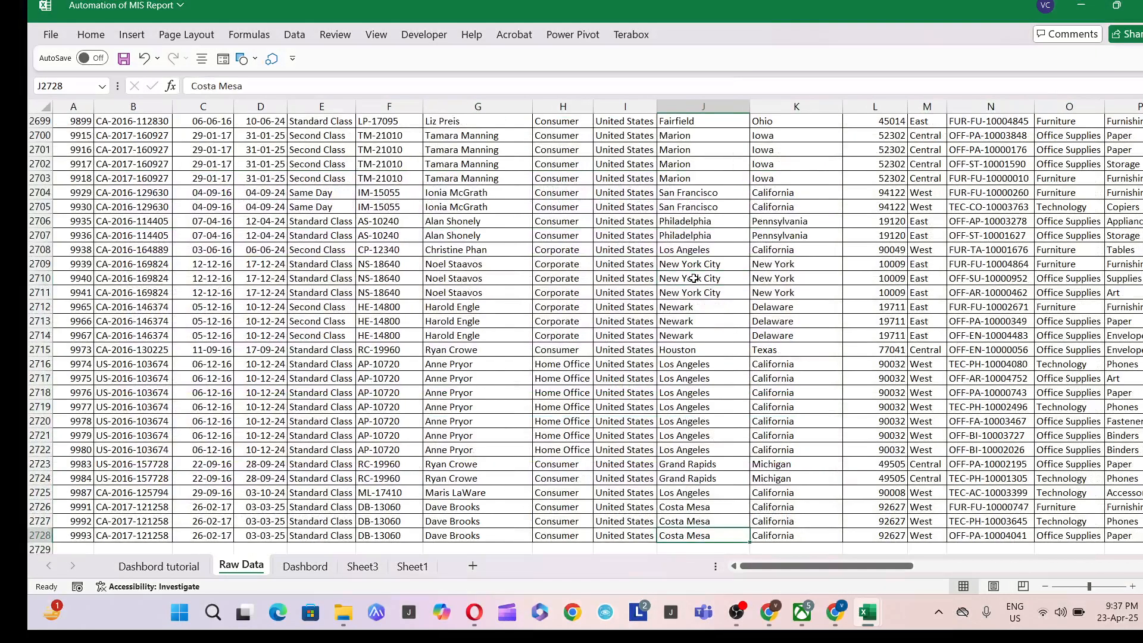
pyautogui.hotkey('ctrl', 'Right')
pyautogui.hotkey('ctrl', 'Up')
pyautogui.press('Left')
pyautogui.press('Left')
pyautogui.hotkey('ctrl', 'Left')
# Fill the Segment column of the Raw Data sheet, header included, with standard red.
pyautogui.press('Right')
pyautogui.press('Right')
pyautogui.press('Right')
pyautogui.press('Right')
pyautogui.press('Right')
pyautogui.press('Right')
pyautogui.press('Right')
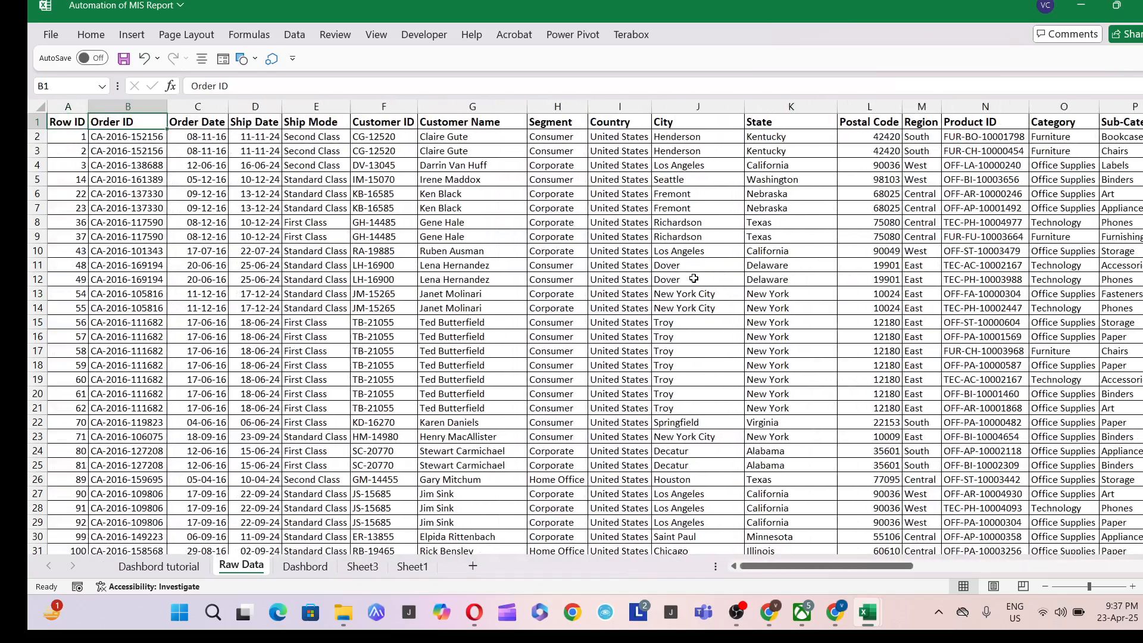
pyautogui.hotkey('ctrl', 'shift', 'Down')
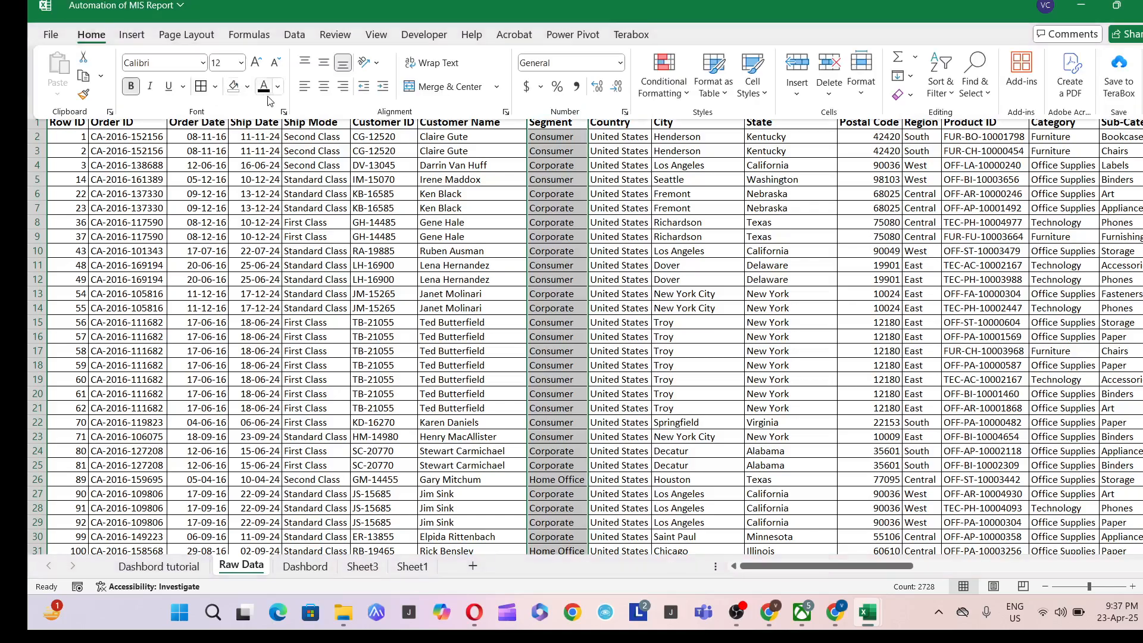
pyautogui.click(247, 87)
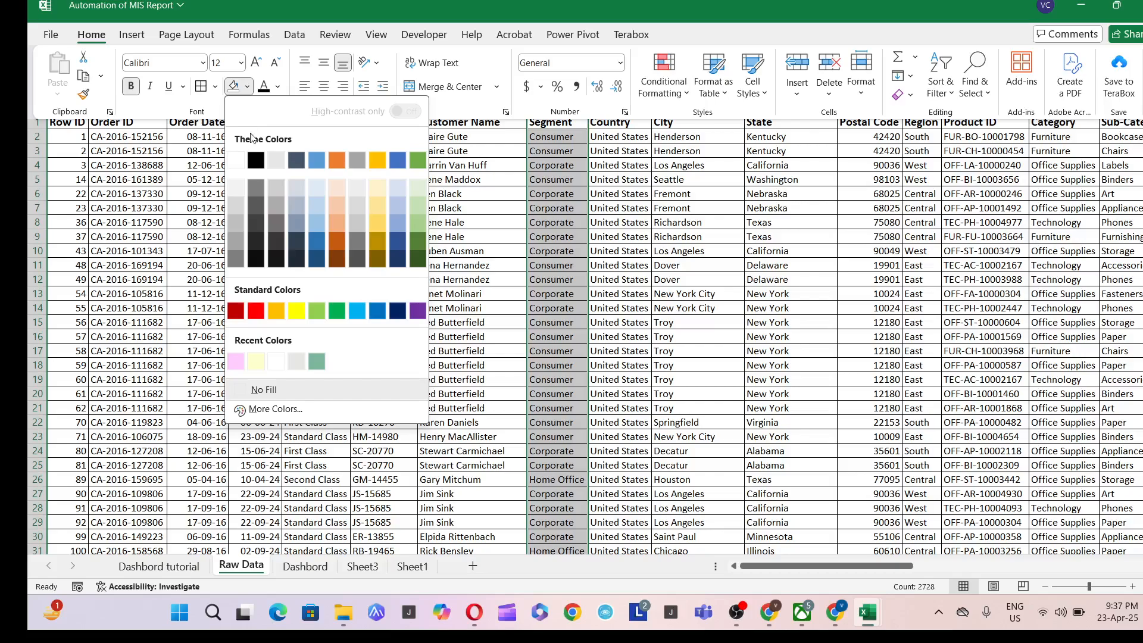
pyautogui.click(256, 310)
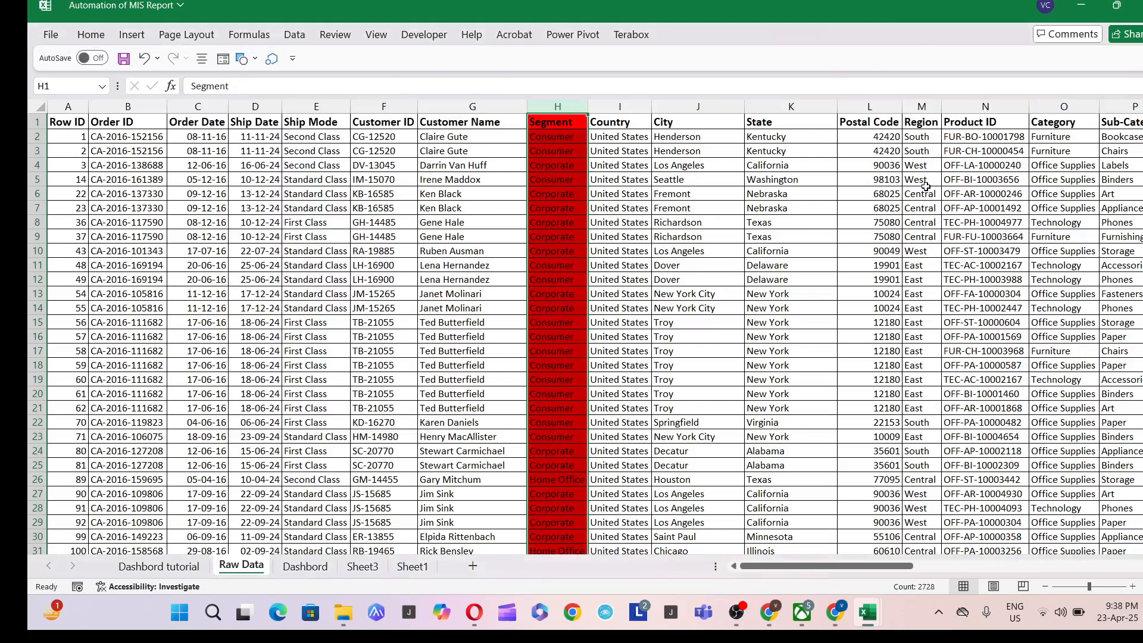
# Check the Segment and Particulars row labels in the Dashbord tutorial tables against the raw data columns.
pyautogui.hotkey('ctrl', 'pageup')
pyautogui.press('Down')
pyautogui.press('Down')
pyautogui.press('Left')
pyautogui.press('Up')
pyautogui.press('Up')
pyautogui.press('Up')
pyautogui.press('Up')
pyautogui.press('Up')
pyautogui.press('Up')
# Fill the Category column of the Raw Data sheet with the same red.
pyautogui.hotkey('ctrl', 'pagedown')
pyautogui.press('Right')
pyautogui.press('Right')
pyautogui.press('Right')
pyautogui.press('Right')
pyautogui.press('Right')
pyautogui.press('Right')
pyautogui.press('Right')
pyautogui.press('Right')
pyautogui.press('Left')
pyautogui.hotkey('ctrl', 'space')
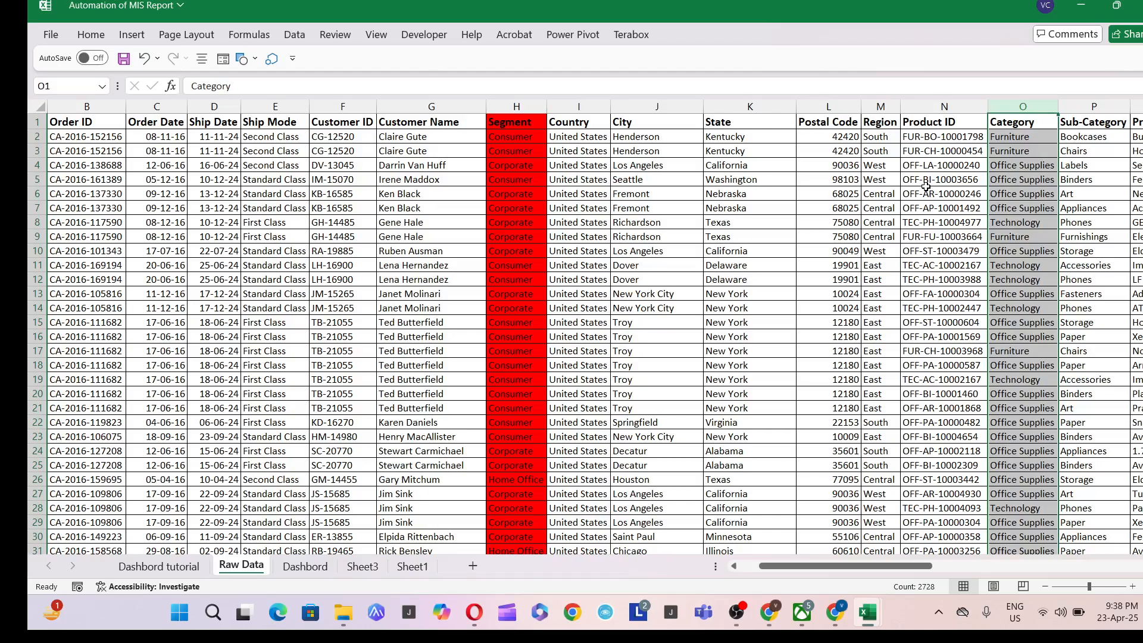
pyautogui.click(91, 35)
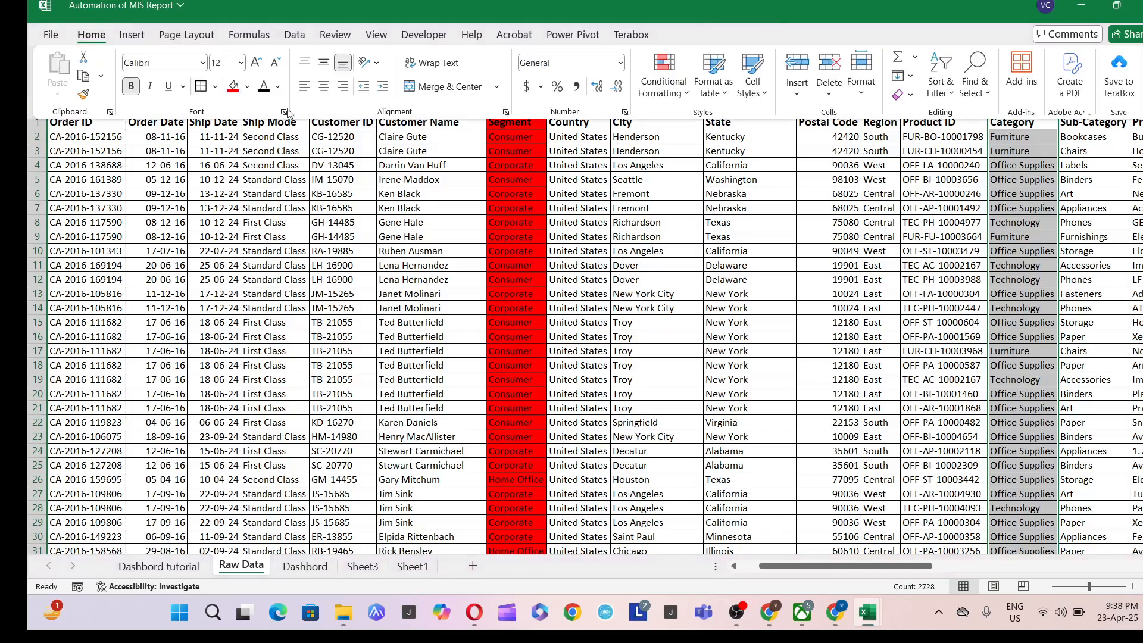
pyautogui.click(233, 86)
# Examine the date, MTD and YTD headers of the Particulars table in the Dashbord tutorial sheet.
pyautogui.hotkey('ctrl', 'pageup')
pyautogui.press('Up')
pyautogui.press('Up')
pyautogui.press('Up')
pyautogui.press('Right')
pyautogui.press('Right')
pyautogui.press('Right')
pyautogui.press('Right')
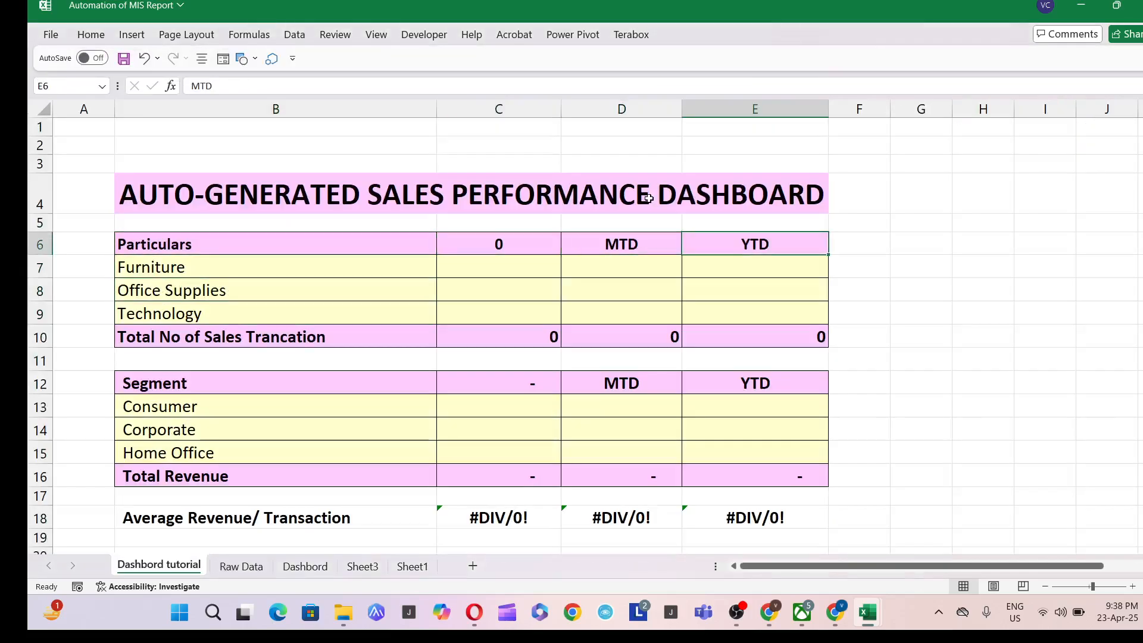
pyautogui.press('Left')
pyautogui.press('Left')
pyautogui.press('Left')
pyautogui.press('Left')
pyautogui.press('Right')
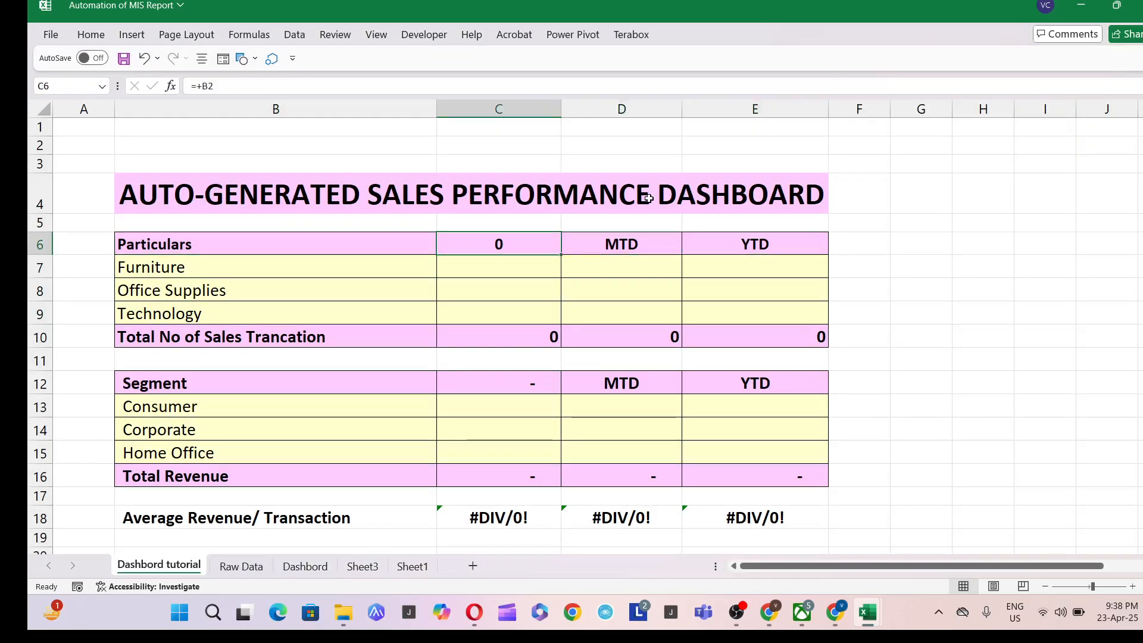
# Fill the Order Date column of the Raw Data sheet, header included, with the same red.
pyautogui.hotkey('ctrl', 'pagedown')
pyautogui.hotkey('ctrl', 'Home')
pyautogui.press('Right')
pyautogui.press('Right')
pyautogui.press('Right')
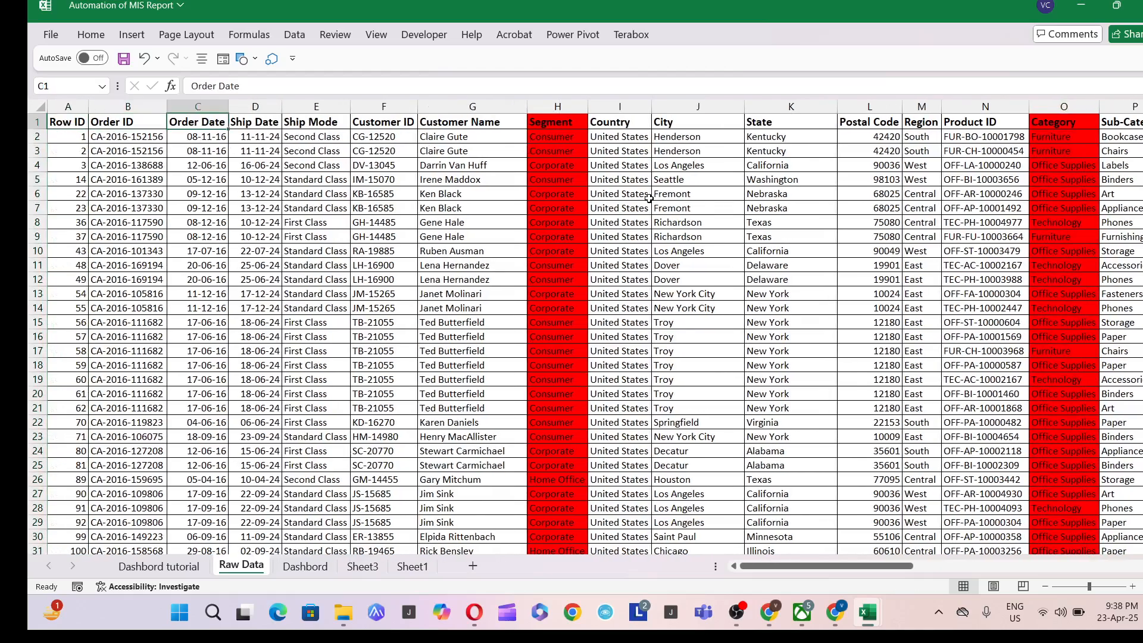
pyautogui.hotkey('ctrl', 'shift', 'Down')
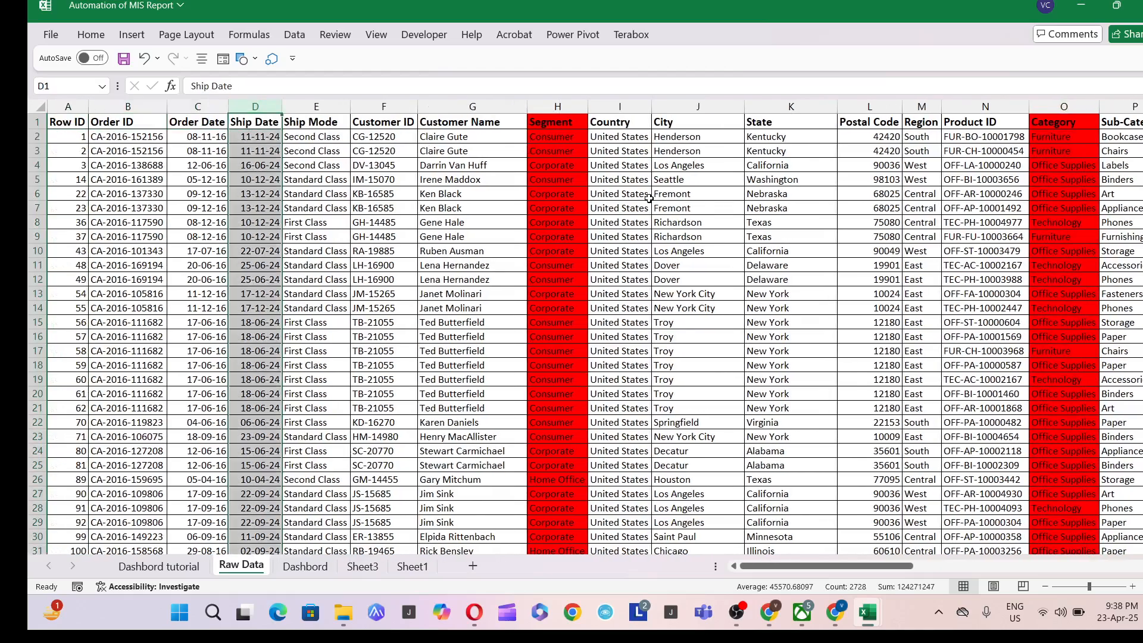
pyautogui.press('Up')
pyautogui.press('Left')
pyautogui.hotkey('ctrl', 'shift', 'Down')
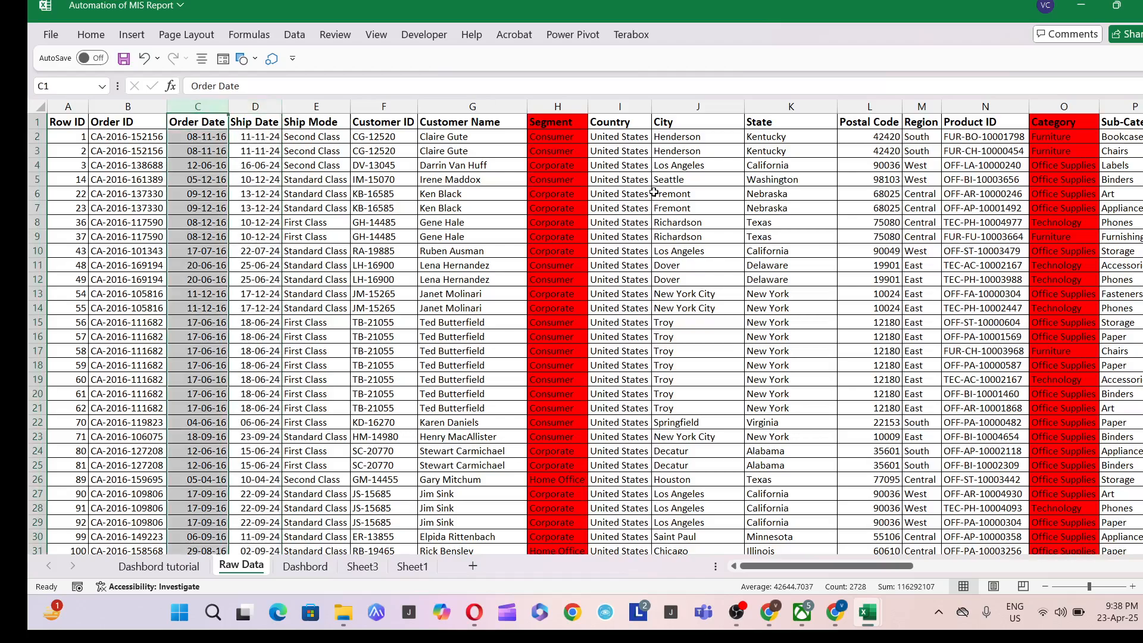
pyautogui.click(92, 34)
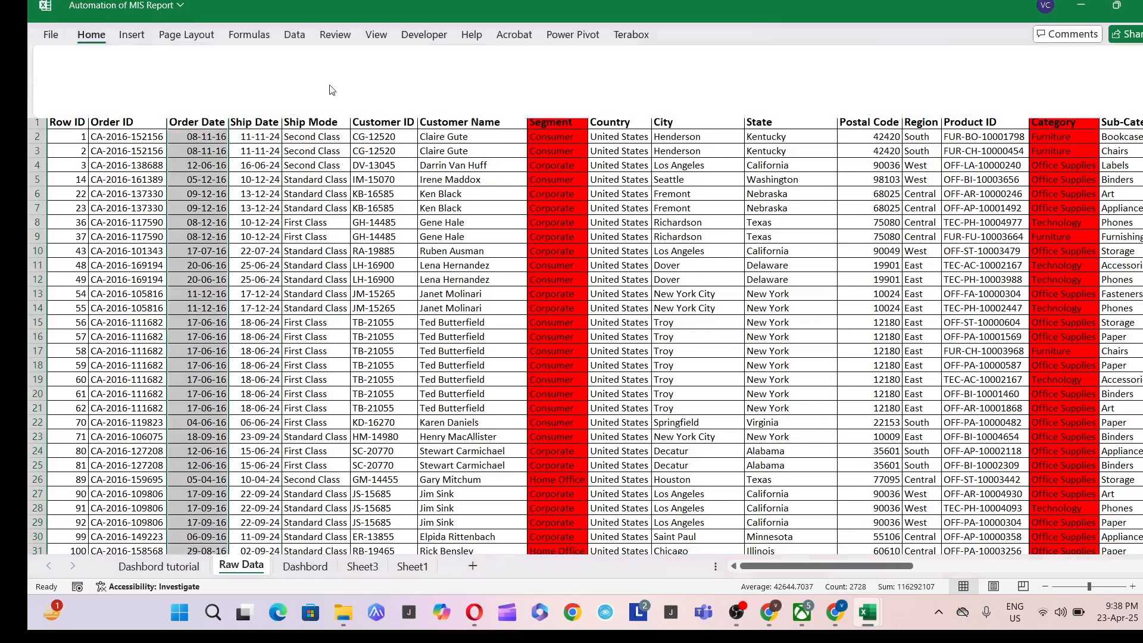
pyautogui.click(233, 86)
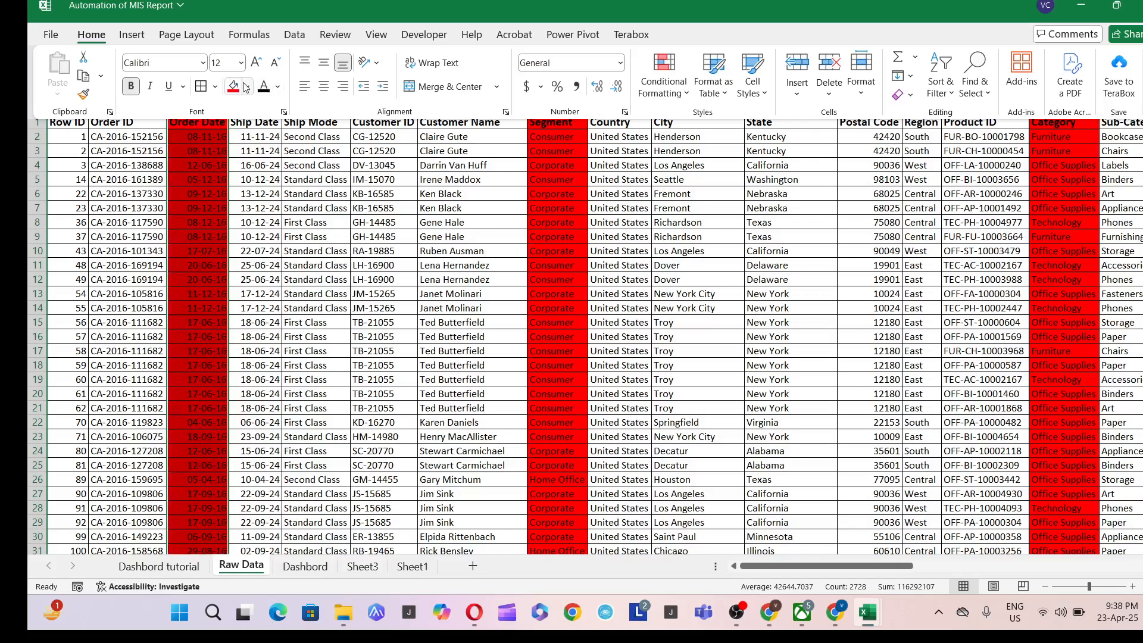
pyautogui.press('Down')
pyautogui.press('Up')
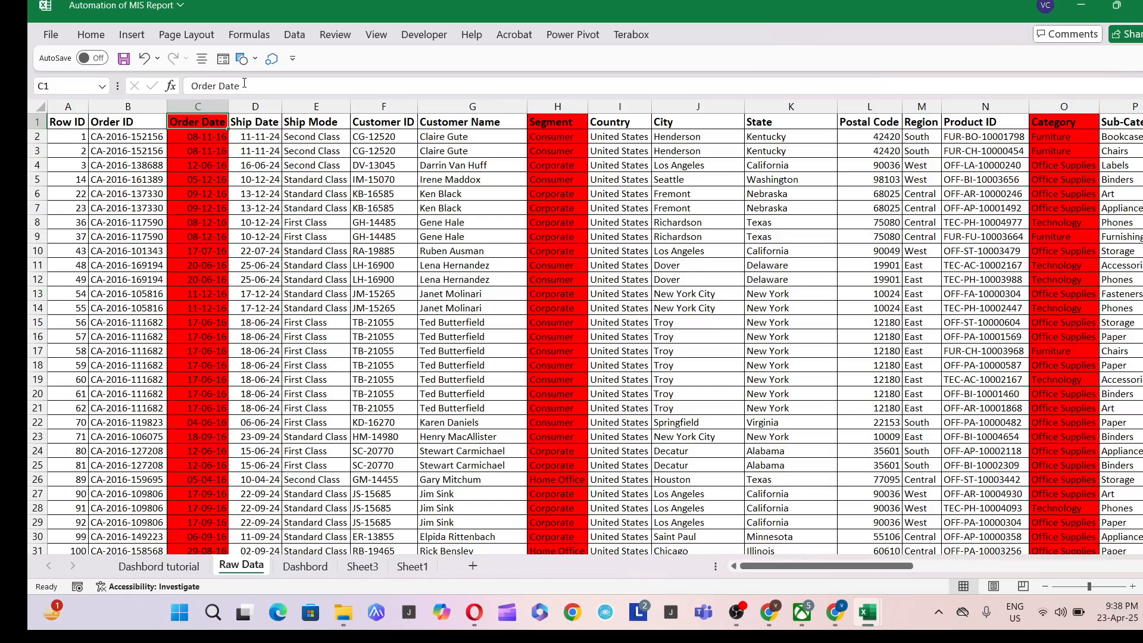
# Add a Month header in the first empty column after Profit on the Raw Data sheet.
pyautogui.click(292, 280)
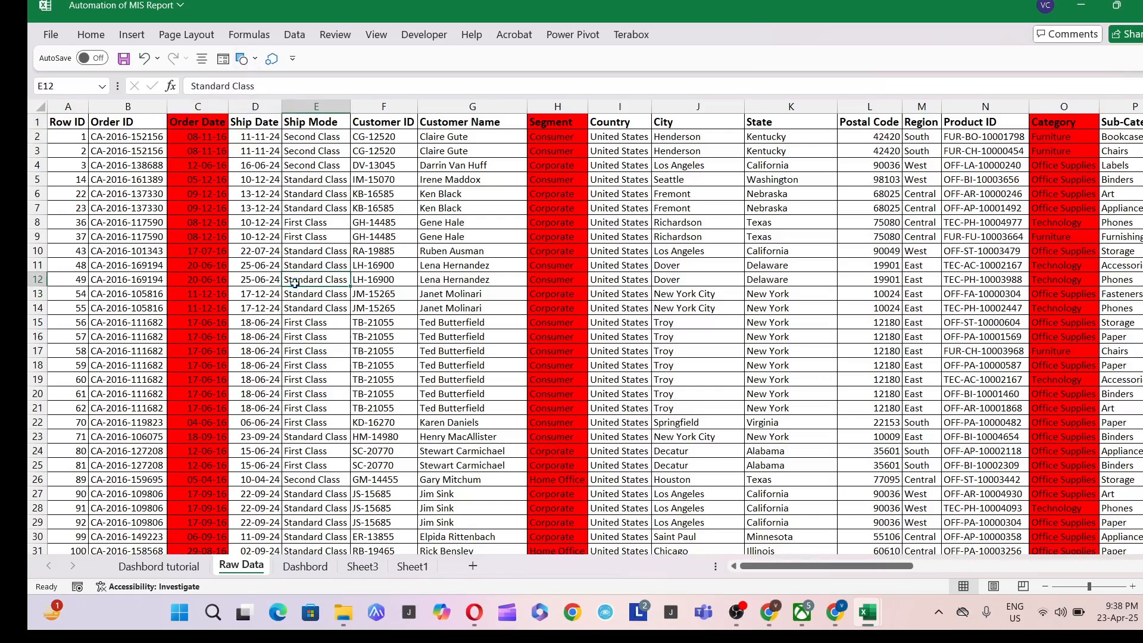
pyautogui.scroll(2, 290, 265)
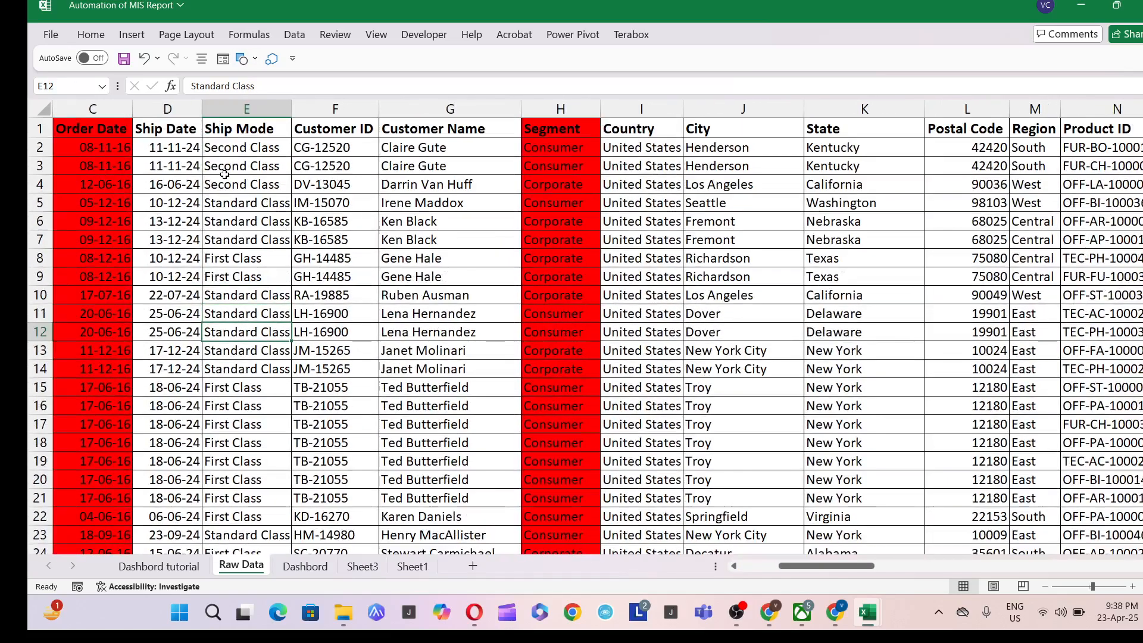
pyautogui.scroll(1, 225, 174)
pyautogui.click(225, 175)
pyautogui.hotkey('ctrl', 'Up')
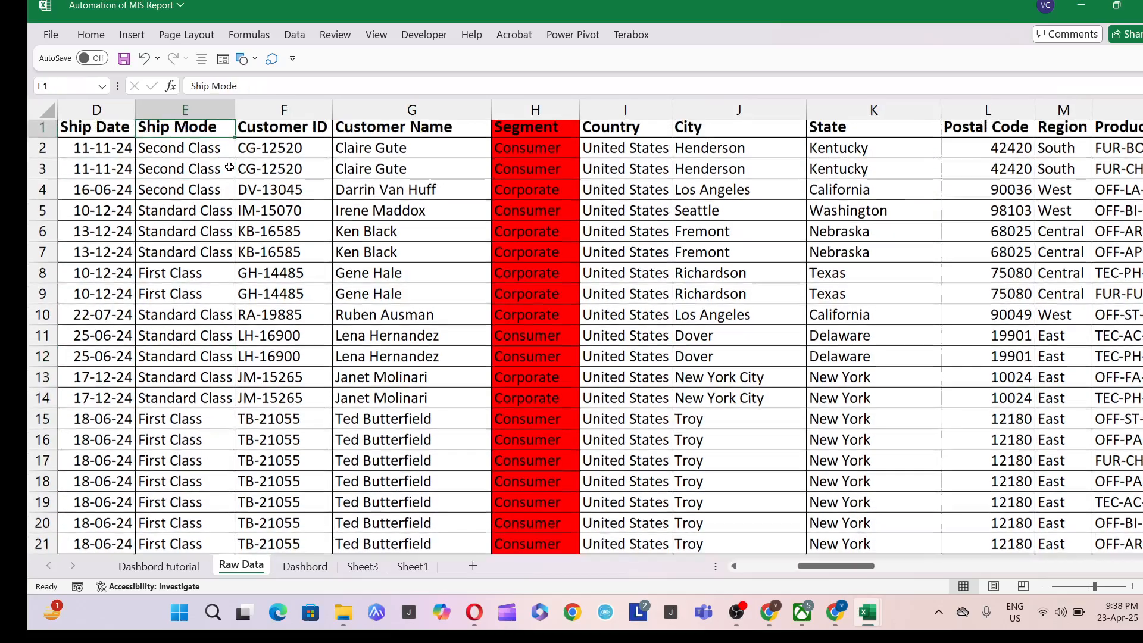
pyautogui.hotkey('ctrl', 'Left')
pyautogui.hotkey('ctrl', 'Right')
pyautogui.hotkey('ctrl', 'Left')
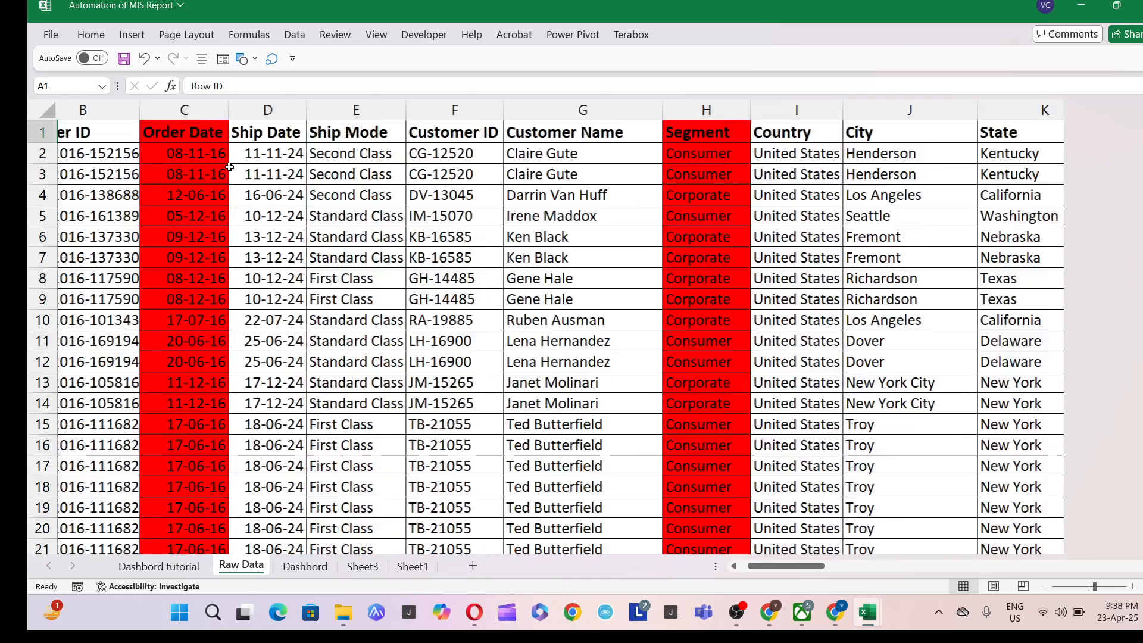
pyautogui.press('Right')
pyautogui.hotkey('ctrl', 'Right')
pyautogui.press('Down')
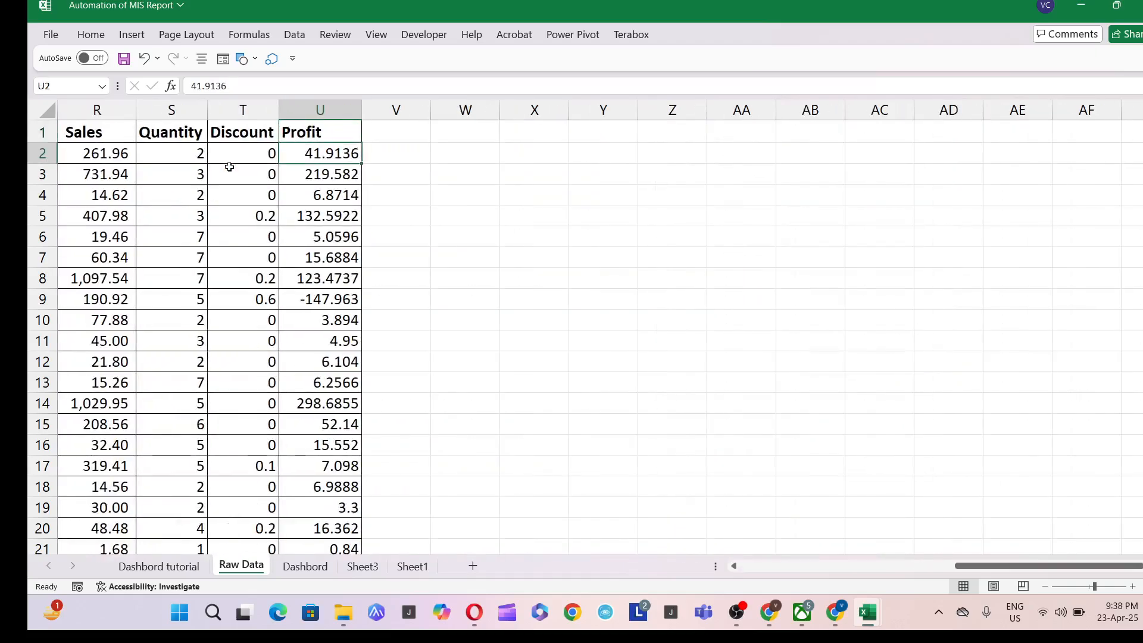
pyautogui.press('Up')
pyautogui.press('Right')
pyautogui.write('Month')
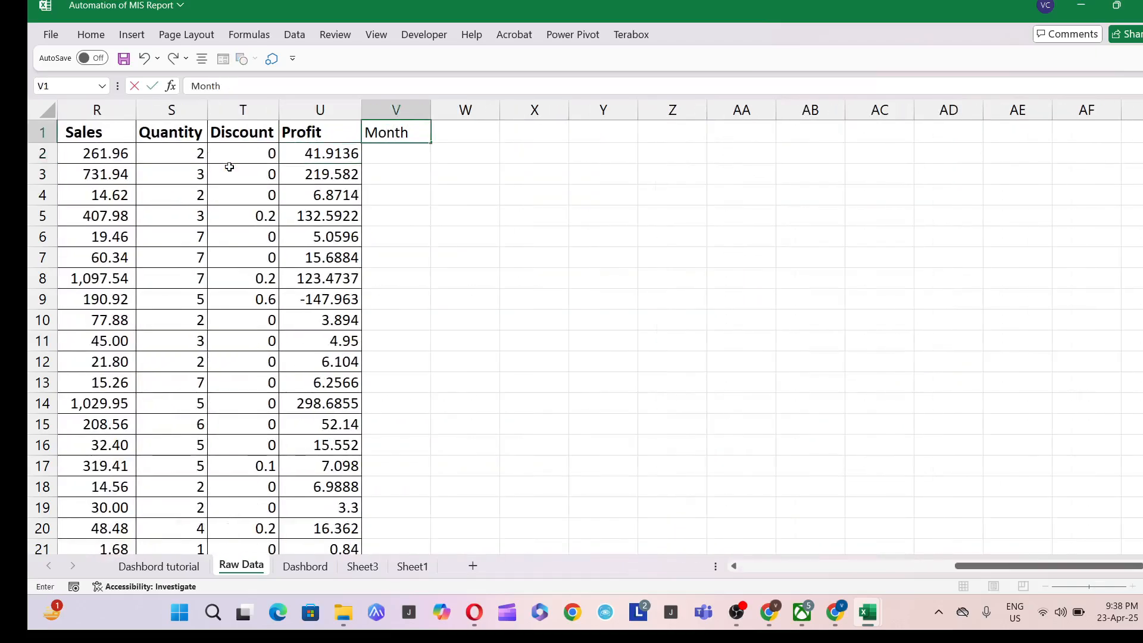
pyautogui.write("'")
pyautogui.press('BackSpace')
pyautogui.press('Return')
# Enter the formula +TEXT(C2,"mmm") in V2 to extract the month name from the first Order Date.
pyautogui.write('+tex')
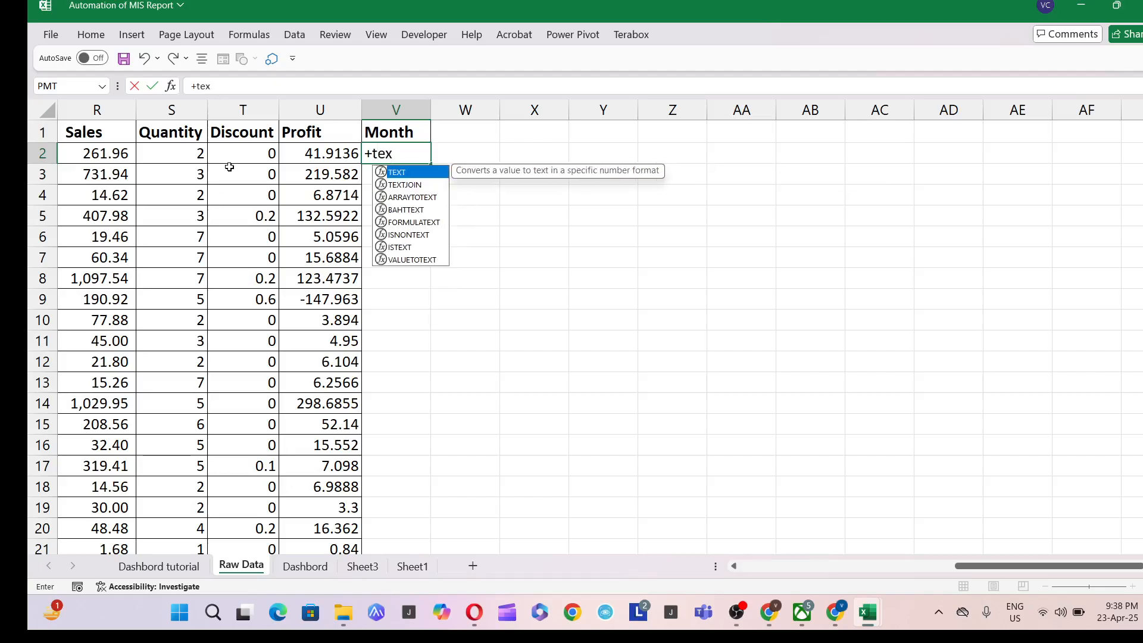
pyautogui.write('t(')
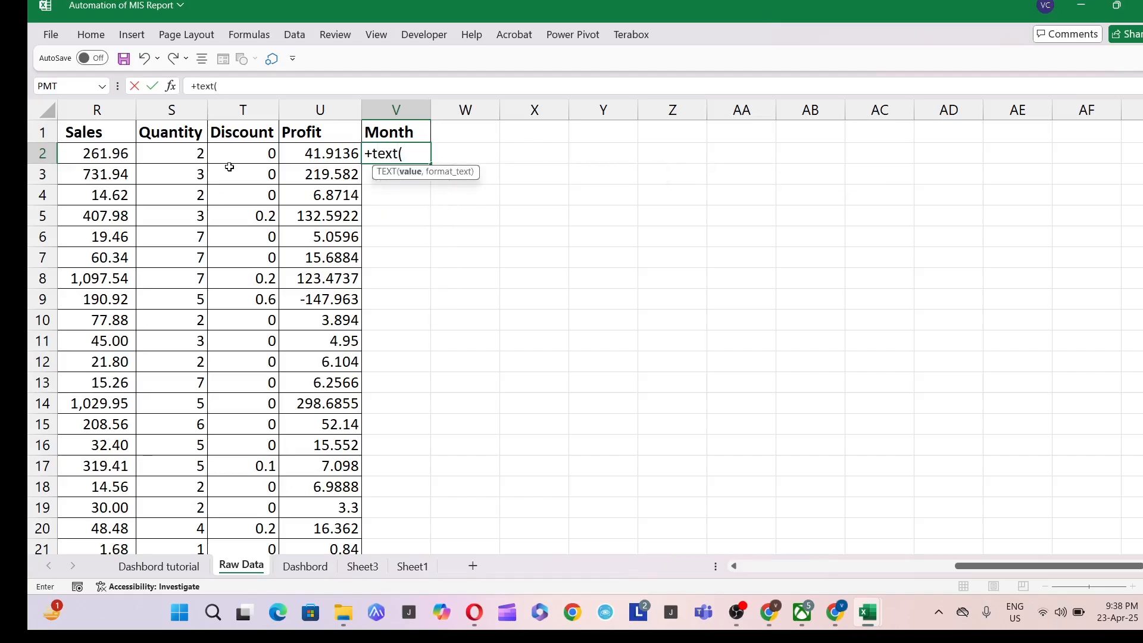
pyautogui.press('Left')
pyautogui.hotkey('ctrl', 'Left')
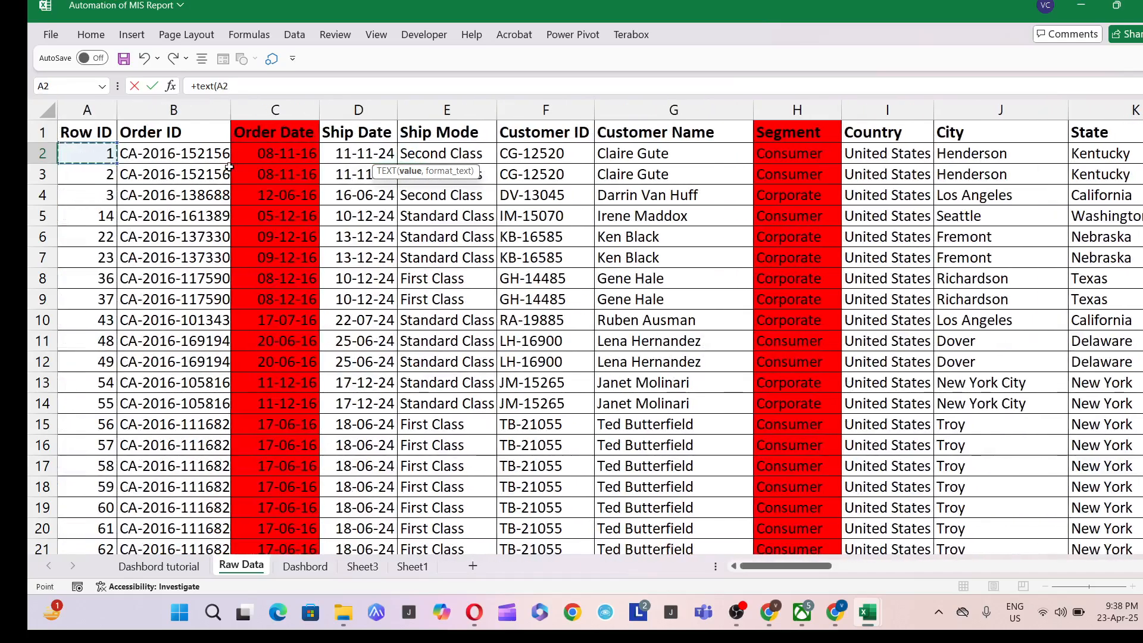
pyautogui.press('Right')
pyautogui.press('Right')
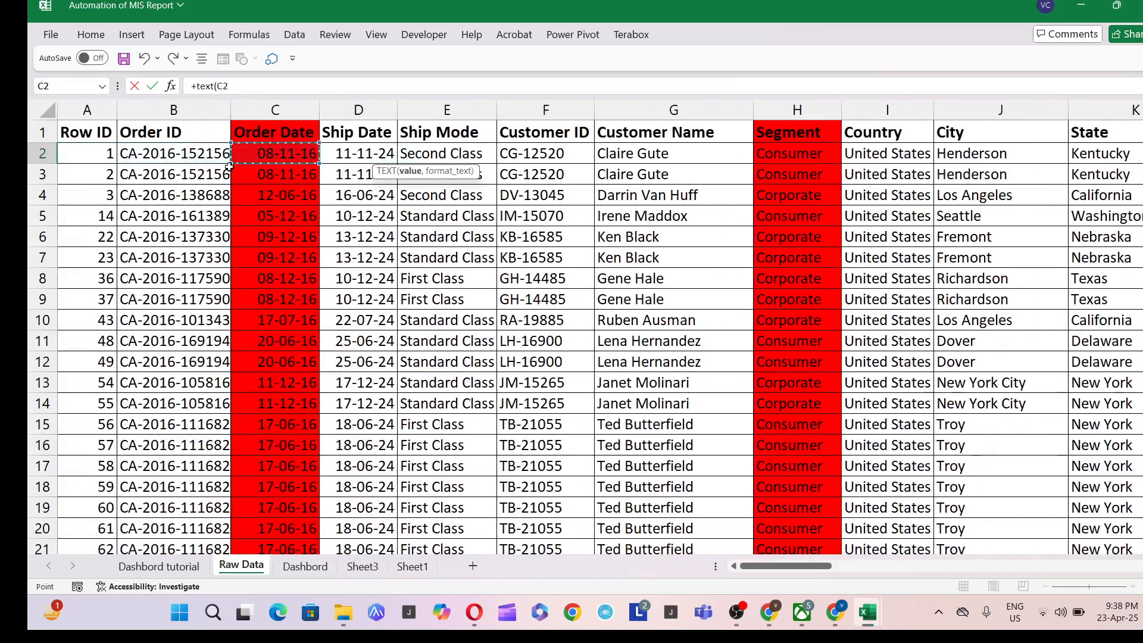
pyautogui.write(',"mmm')
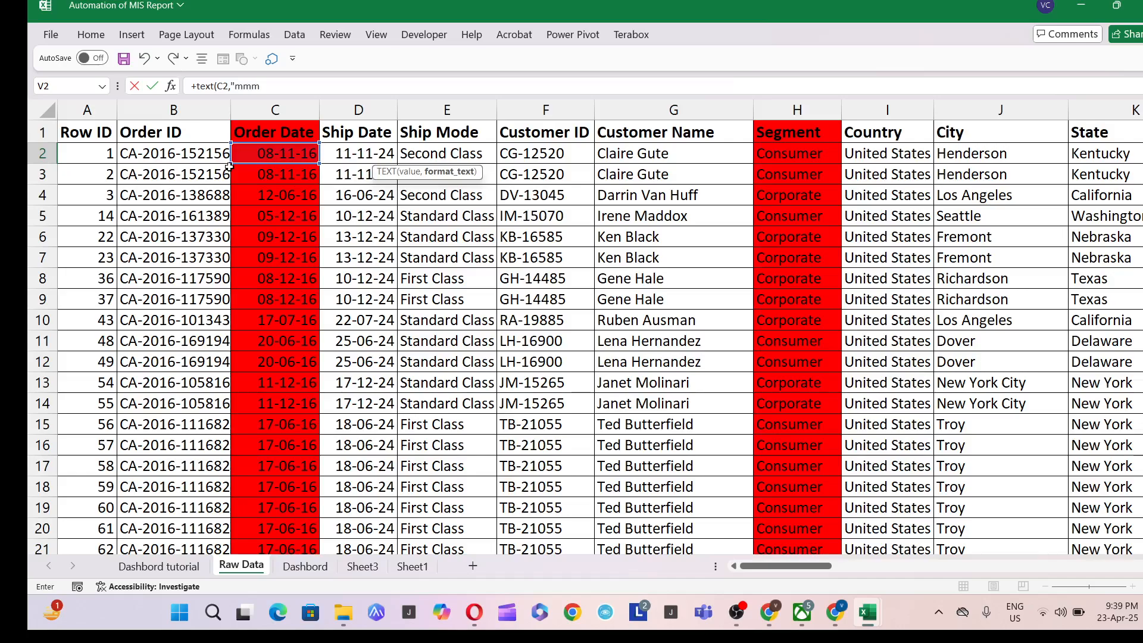
pyautogui.press('Return')
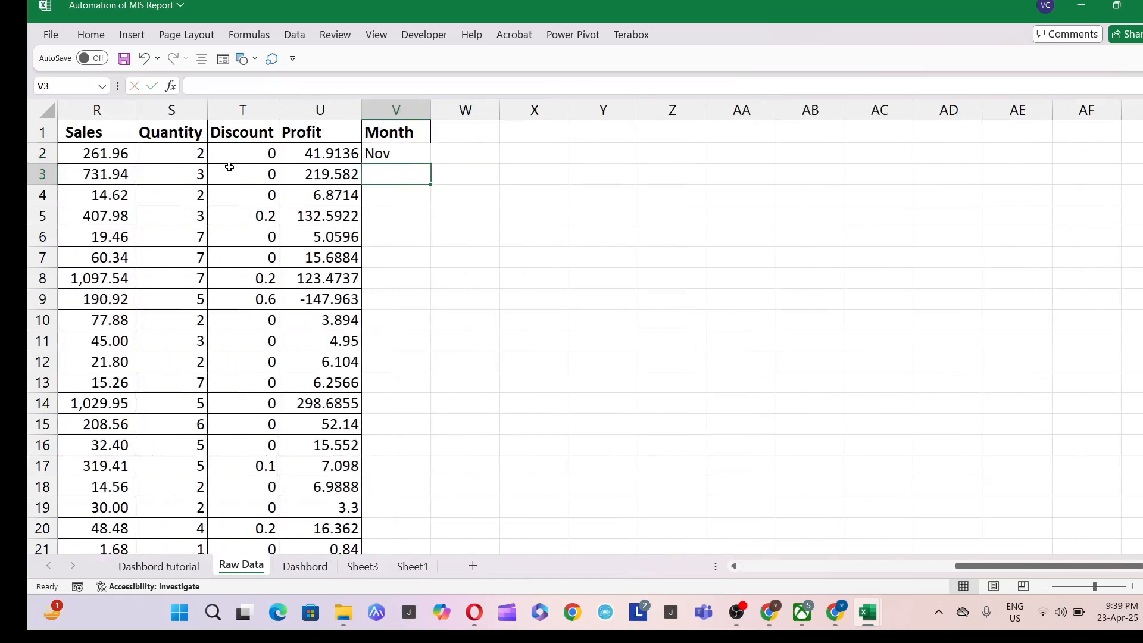
# Copy the Month formula from V2 down the column to the last data row, V2728.
pyautogui.press('Up')
pyautogui.hotkey('ctrl', 'c')
pyautogui.press('Left')
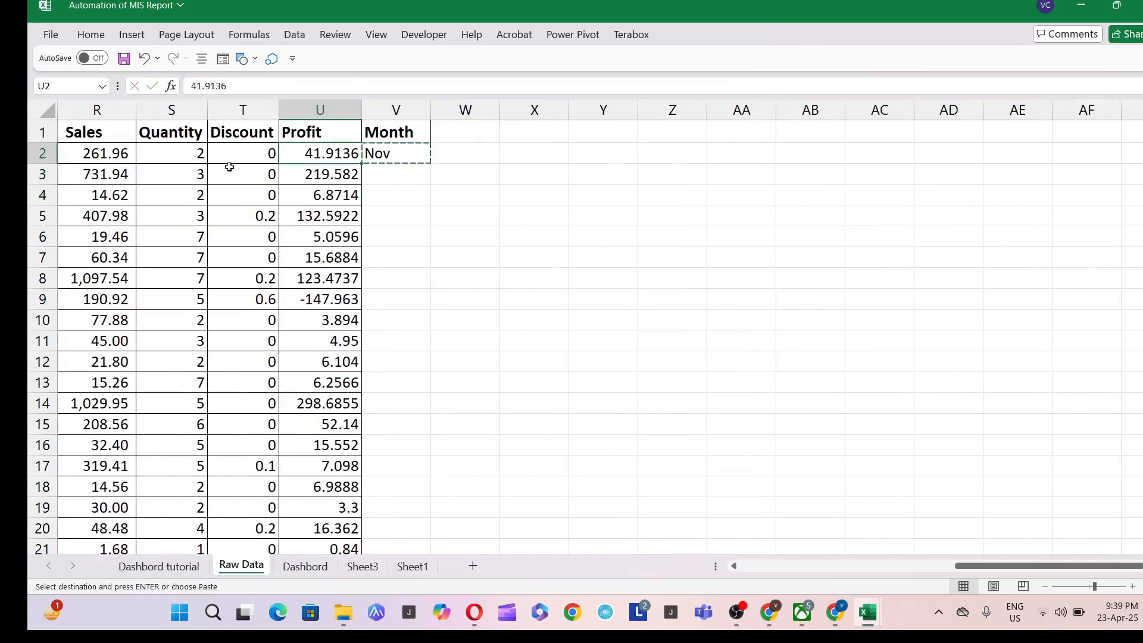
pyautogui.hotkey('ctrl', 'Down')
pyautogui.press('Right')
pyautogui.hotkey('ctrl', 'shift', 'Up')
pyautogui.hotkey('ctrl', 'v')
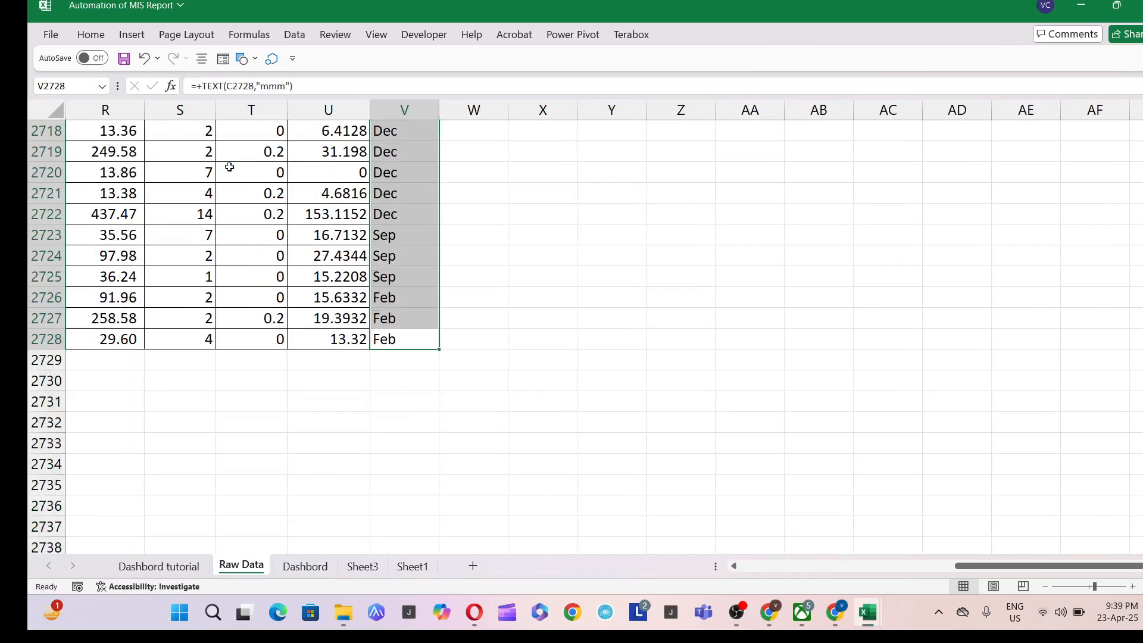
# Turn on filters for the entire raw data range, from Row ID through Month.
pyautogui.hotkey('ctrl', 'Up')
pyautogui.hotkey('ctrl', 'Home')
pyautogui.press('Right')
pyautogui.press('Left')
pyautogui.hotkey('ctrl', 'shift', 'Right')
pyautogui.hotkey('ctrl', 'shift', 'Down')
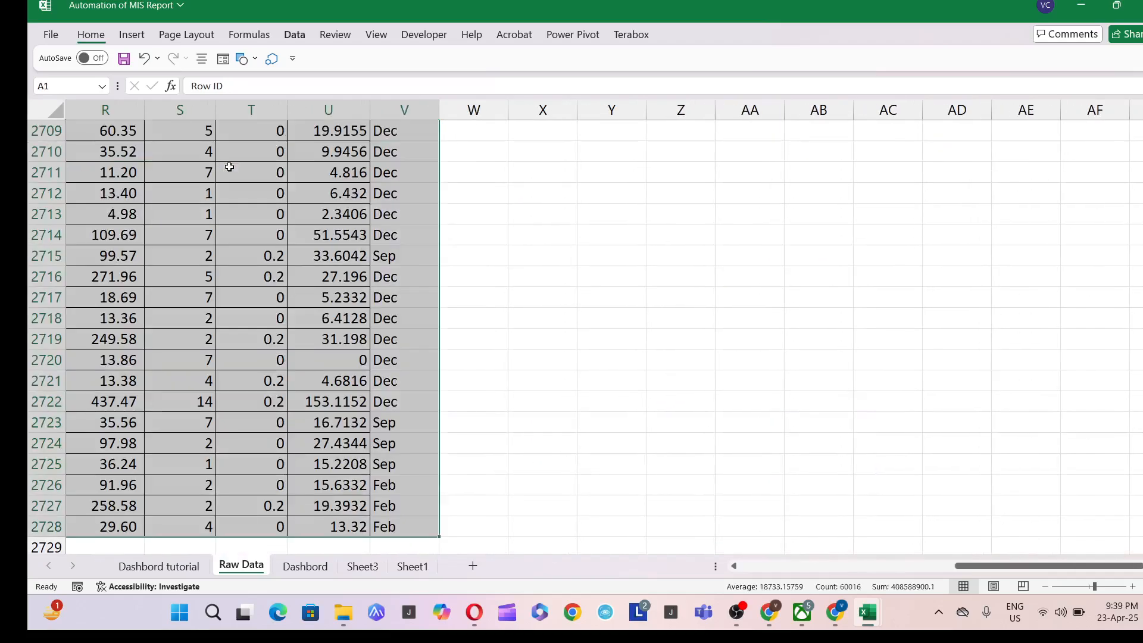
pyautogui.hotkey('alt', 'a')
pyautogui.press('t')
pyautogui.hotkey('ctrl', 'Home')
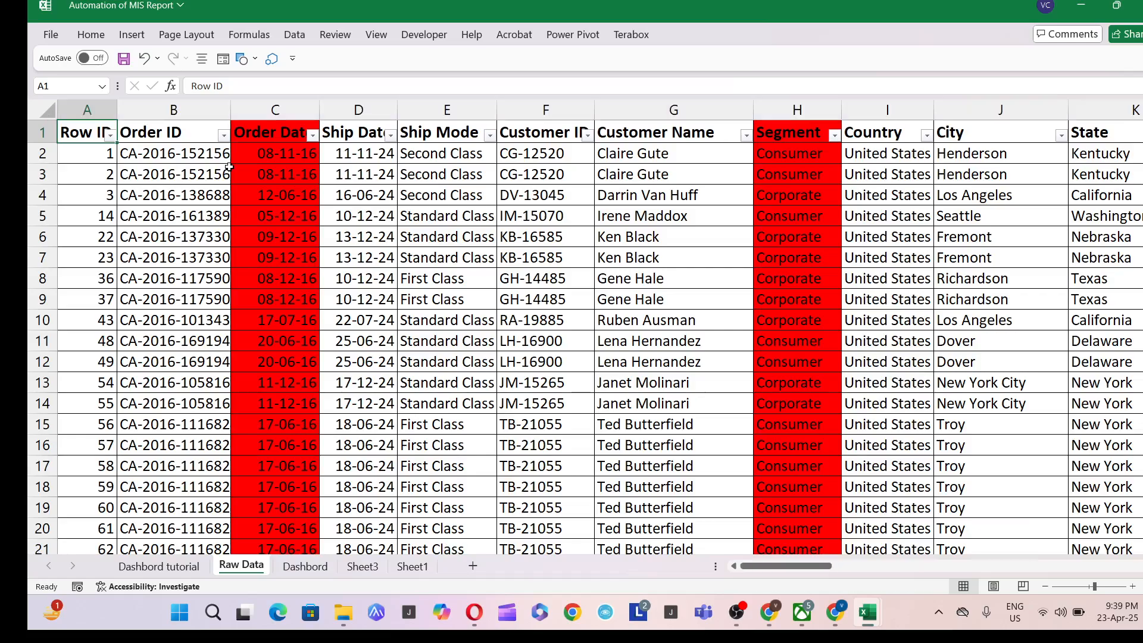
# Replace the Ship Date header in D1 with a copy of the Order Date header.
pyautogui.press('Right')
pyautogui.press('Right')
pyautogui.press('Right')
pyautogui.press('Right')
pyautogui.press('Down')
pyautogui.press('Left')
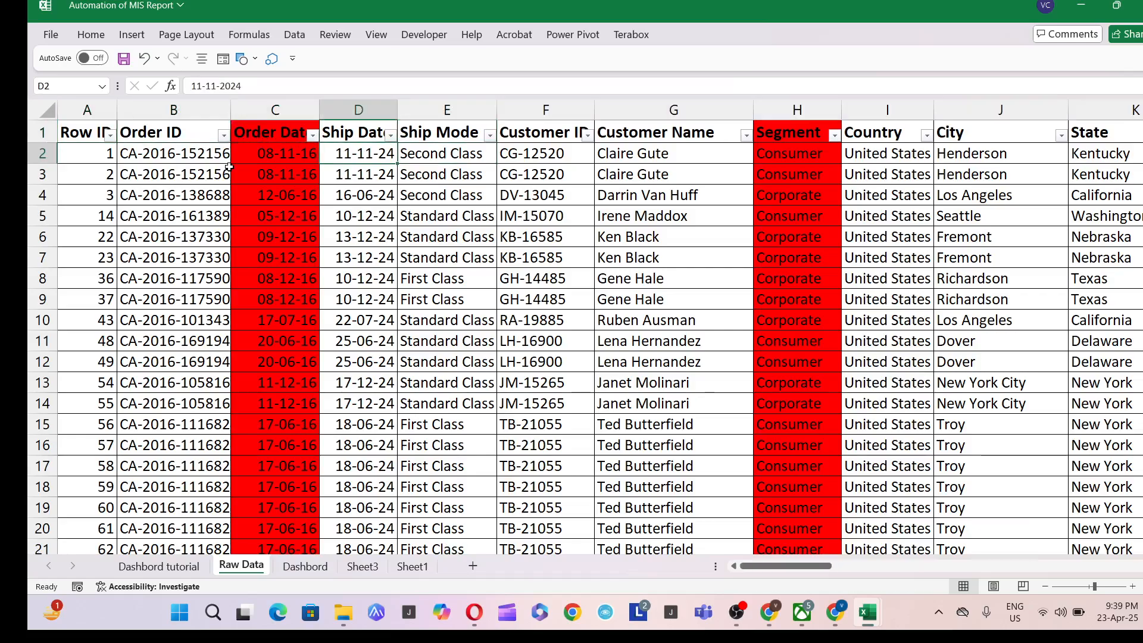
pyautogui.press('Up')
pyautogui.press('Left')
pyautogui.press('Right')
pyautogui.press('Left')
pyautogui.press('Right')
pyautogui.press('Left')
pyautogui.hotkey('ctrl', 'c')
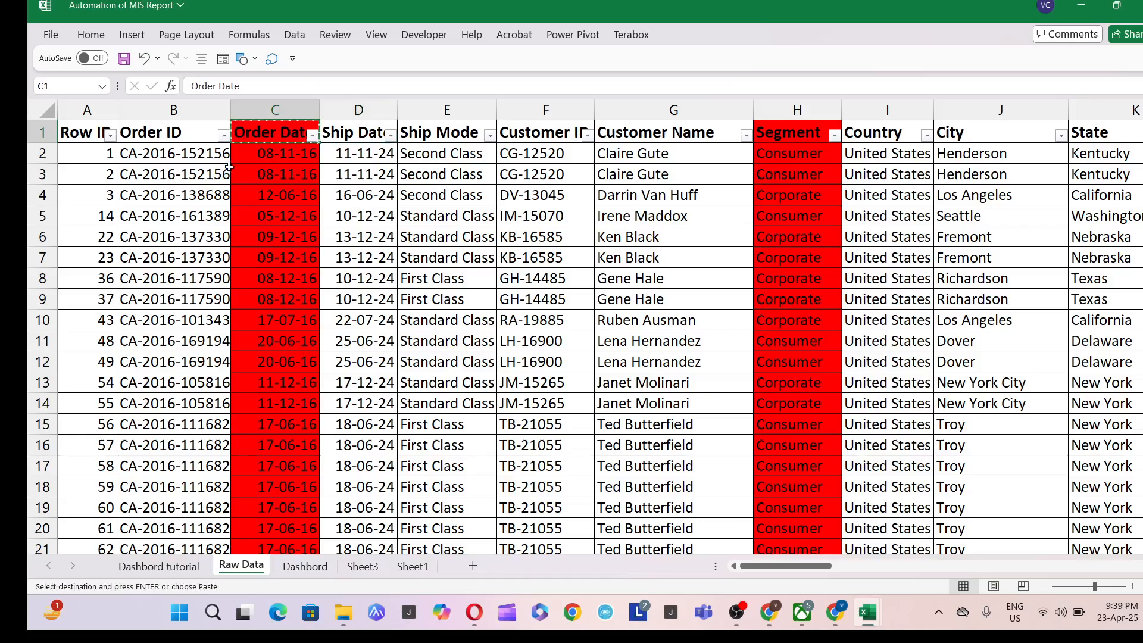
pyautogui.press('Right')
pyautogui.press('Return')
# Delete the original red Order Date column C from the Raw Data sheet.
pyautogui.press('Left')
pyautogui.hotkey('ctrl', 'shift', 'Down')
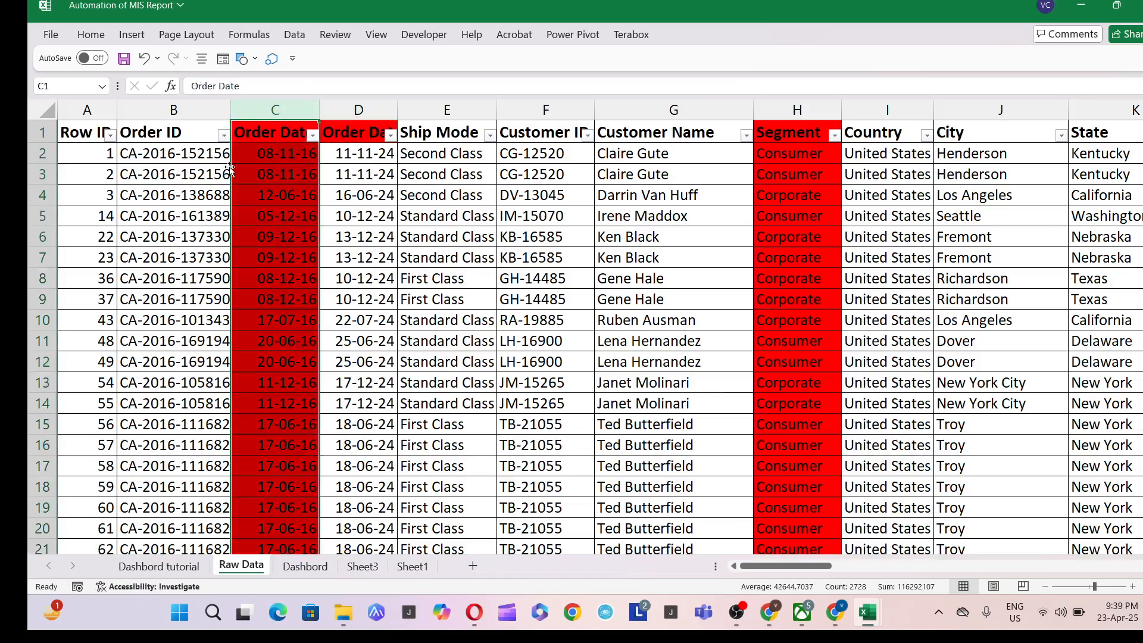
pyautogui.hotkey('ctrl', 'space')
pyautogui.hotkey('ctrl', '-')
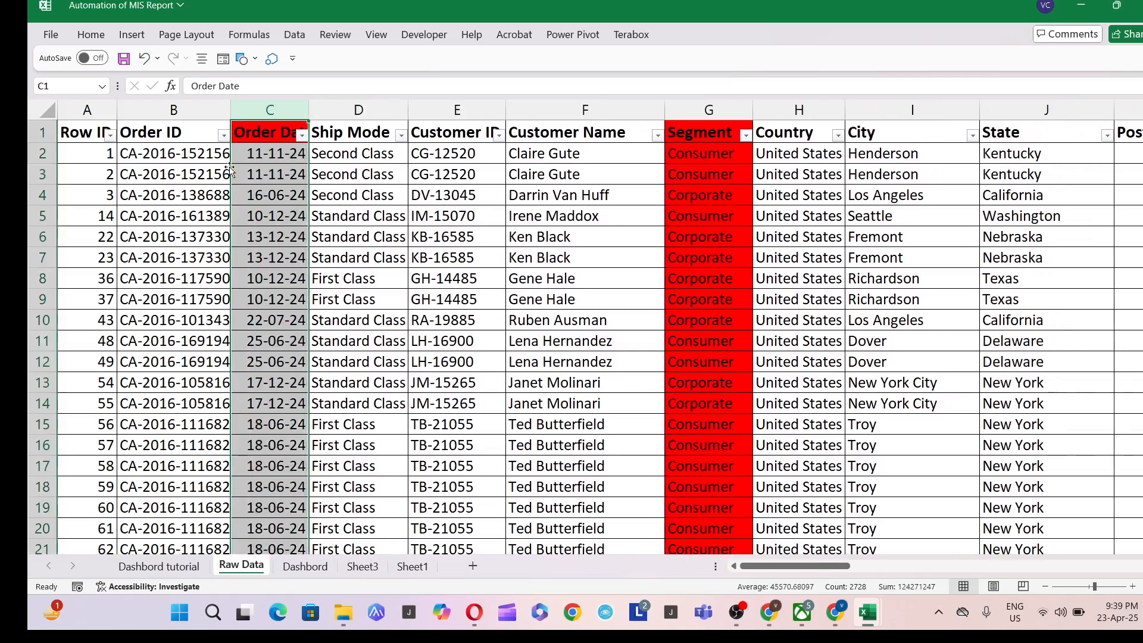
# Remove the broken #REF! argument from the TEXT formula in the first Month cell, U2.
pyautogui.press('Up')
pyautogui.press('Right')
pyautogui.hotkey('ctrl', 'Right')
pyautogui.press('Down')
pyautogui.press('Left')
pyautogui.press('Right')
pyautogui.press('F2')
pyautogui.press('Left')
pyautogui.press('Left')
pyautogui.hotkey('shift', 'Left')
pyautogui.hotkey('shift', 'Left')
pyautogui.hotkey('shift', 'Left')
pyautogui.hotkey('shift', 'Left')
pyautogui.hotkey('shift', 'Left')
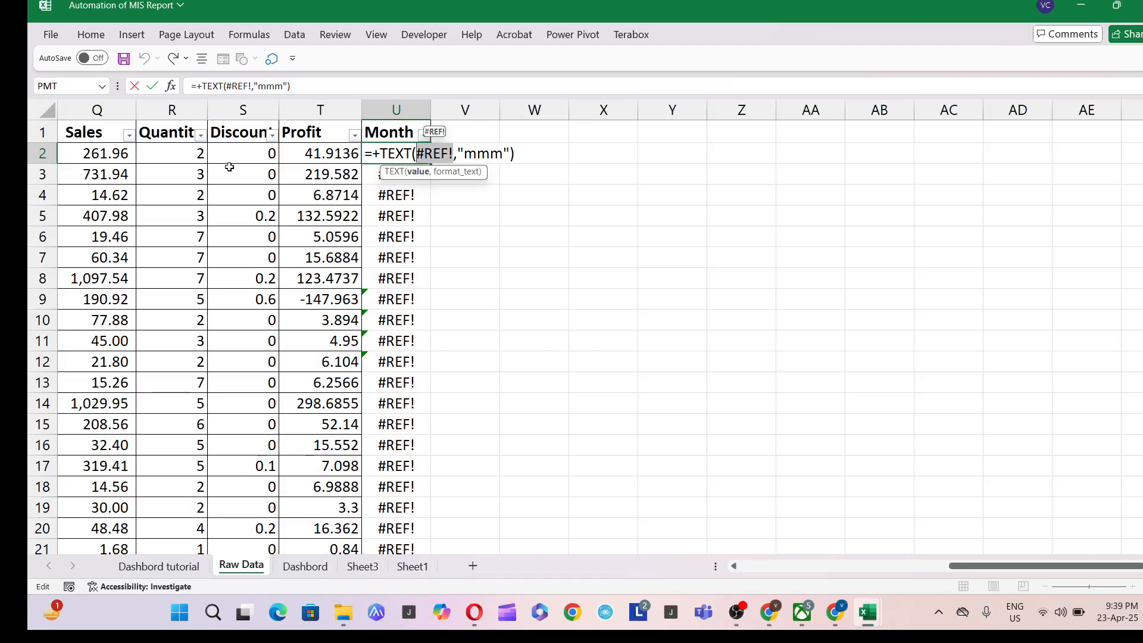
pyautogui.press('BackSpace')
# Point the U2 formula at the first cell of the new Order Date column, giving =+TEXT(C2,"mmm").
pyautogui.press('F2')
pyautogui.press('Left')
pyautogui.press('Left')
pyautogui.press('Left')
pyautogui.press('Left')
pyautogui.press('Left')
pyautogui.press('Left')
pyautogui.press('Left')
pyautogui.press('Left')
pyautogui.press('Left')
pyautogui.press('Left')
pyautogui.press('Left')
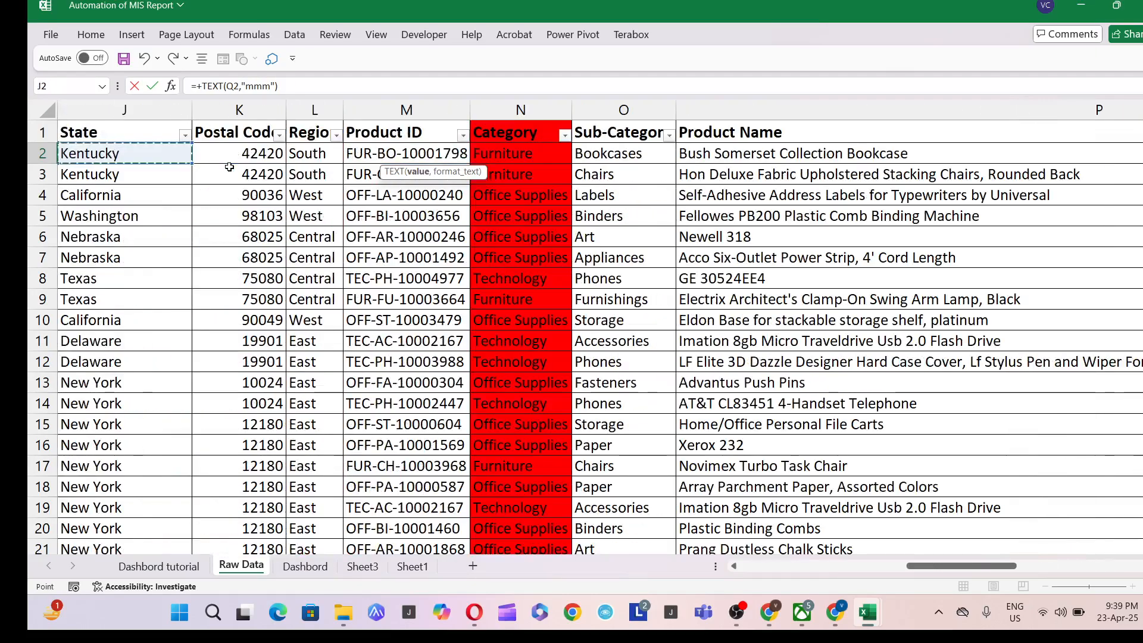
pyautogui.press('Left')
pyautogui.press('Left')
pyautogui.press('Left')
pyautogui.press('Right')
pyautogui.press('Right')
pyautogui.press('Right')
pyautogui.press('Right')
pyautogui.press('Left')
pyautogui.press('Left')
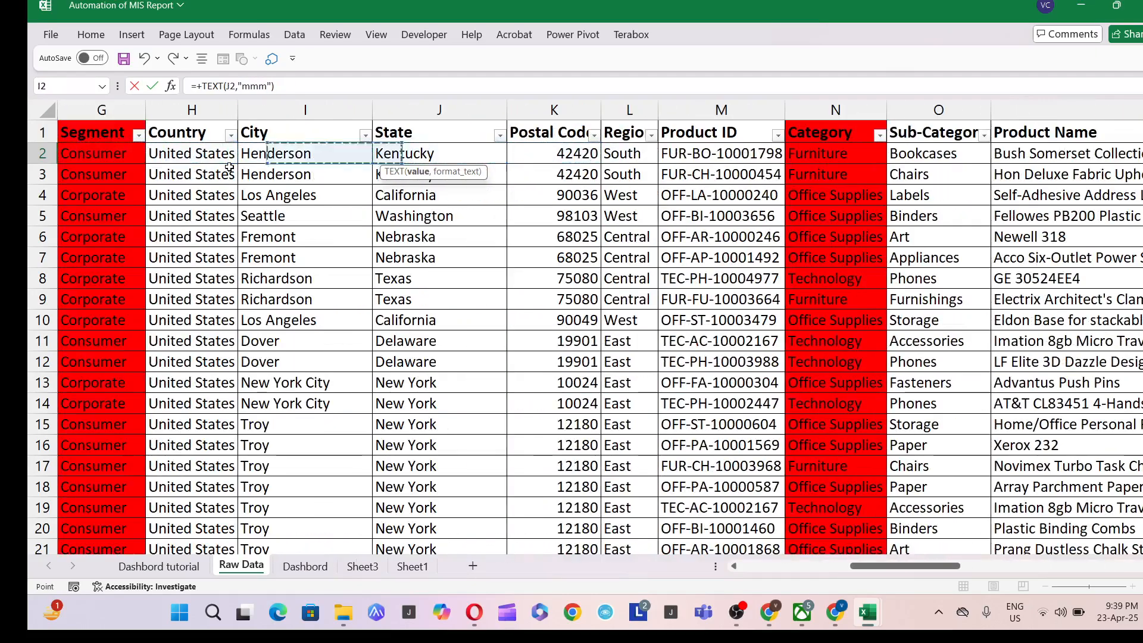
pyautogui.press('Left')
pyautogui.press('Left')
pyautogui.press('Left')
pyautogui.press('Left')
pyautogui.press('Left')
pyautogui.press('Left')
pyautogui.press('Left')
pyautogui.press('Right')
pyautogui.press('Right')
pyautogui.press('Left')
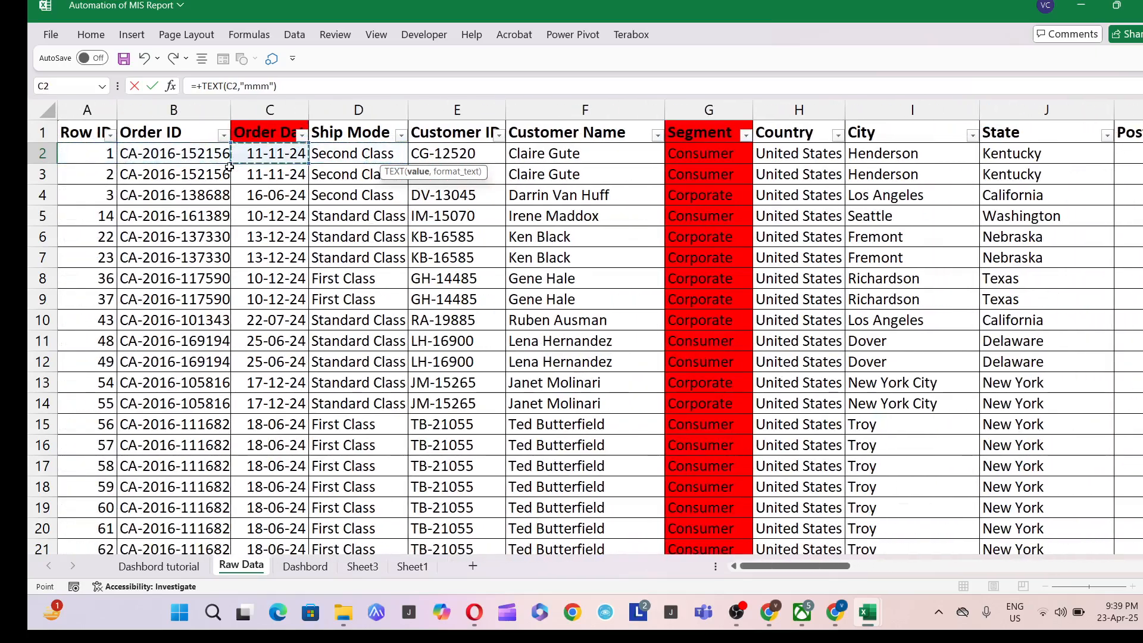
pyautogui.press('Return')
# Copy the corrected U2 formula over all the remaining rows of the Month column.
pyautogui.press('Up')
pyautogui.hotkey('ctrl', 'c')
pyautogui.press('Down')
pyautogui.hotkey('ctrl', 'shift', 'Down')
pyautogui.press('Return')
pyautogui.press('Up')
pyautogui.press('Down')
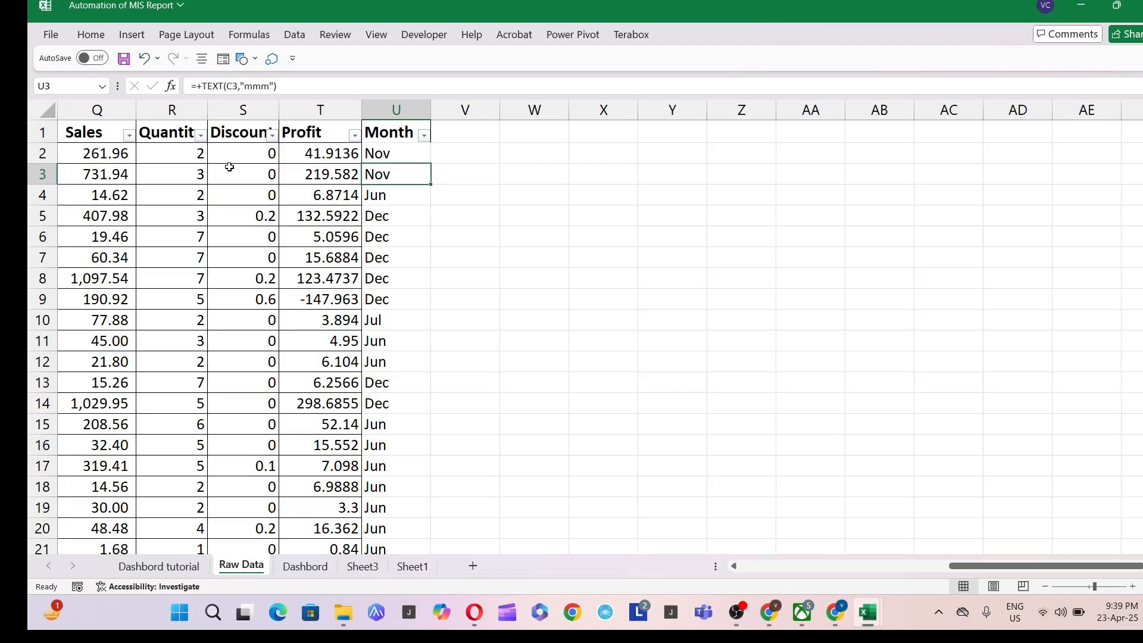
# Examine the formula behind the date header C6 of the Particulars table on the Dashbord tutorial sheet.
pyautogui.hotkey('ctrl', 'pageup')
pyautogui.hotkey('ctrl', 'pagedown')
pyautogui.hotkey('ctrl', 'pageup')
pyautogui.press('Down')
pyautogui.press('Up')
pyautogui.hotkey('ctrl', 'Up')
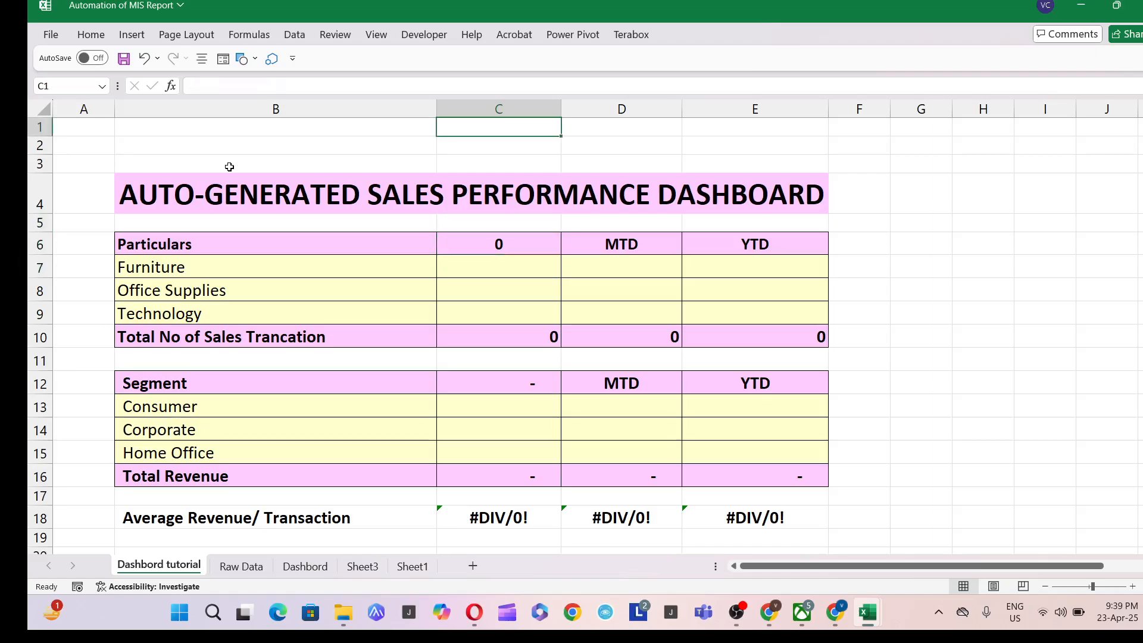
pyautogui.press('Left')
pyautogui.press('Down')
pyautogui.press('Down')
pyautogui.press('Down')
pyautogui.press('Down')
pyautogui.press('Down')
pyautogui.press('Right')
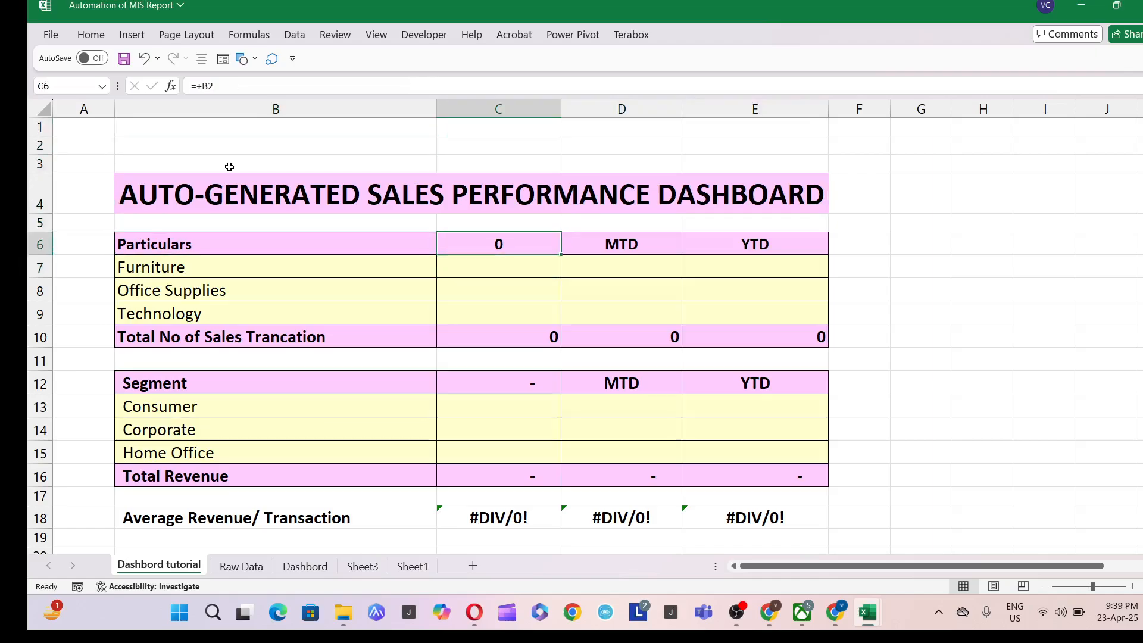
pyautogui.press('F2')
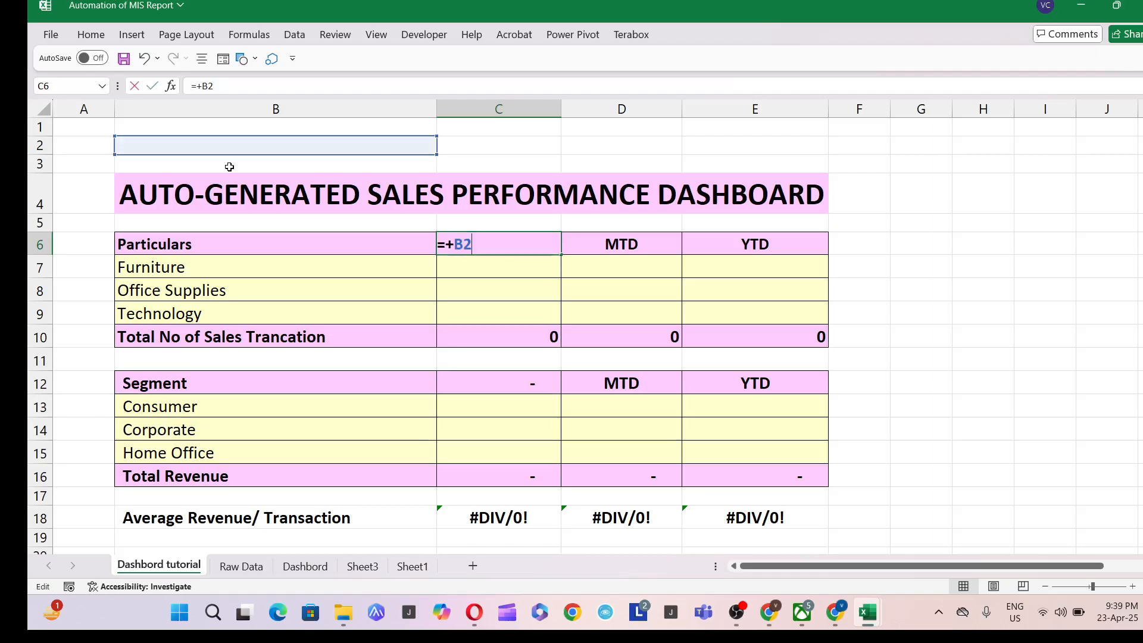
pyautogui.press('Escape')
# Enter the report date 31-03-2025 as text in cell B2, above the dashboard title.
pyautogui.press('Up')
pyautogui.press('Up')
pyautogui.press('Up')
pyautogui.press('Up')
pyautogui.press('Left')
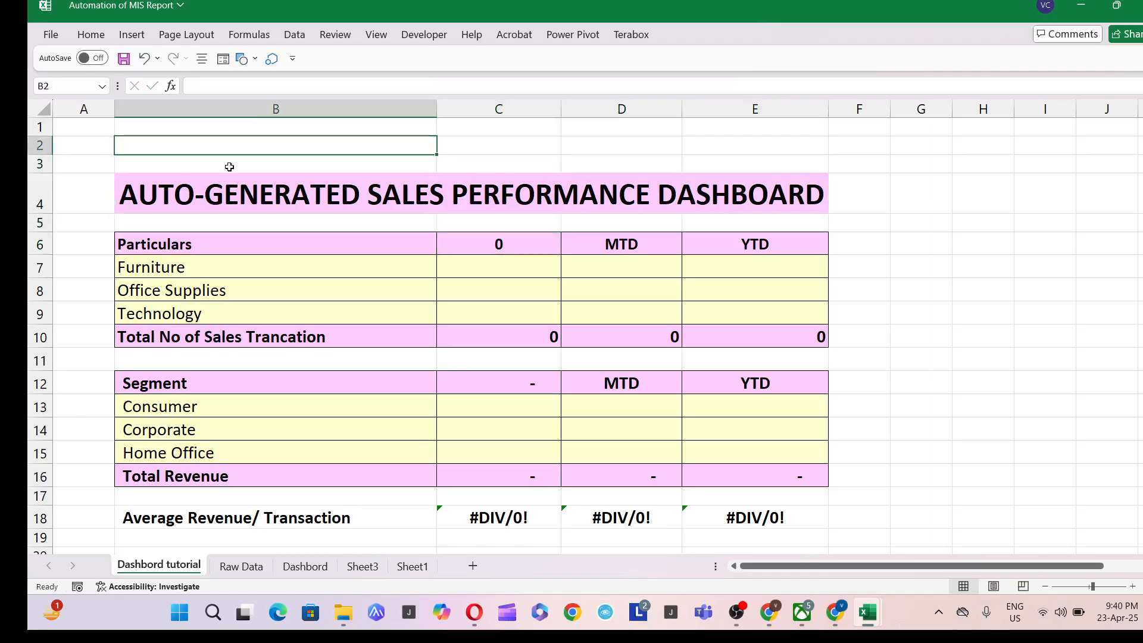
pyautogui.write("'")
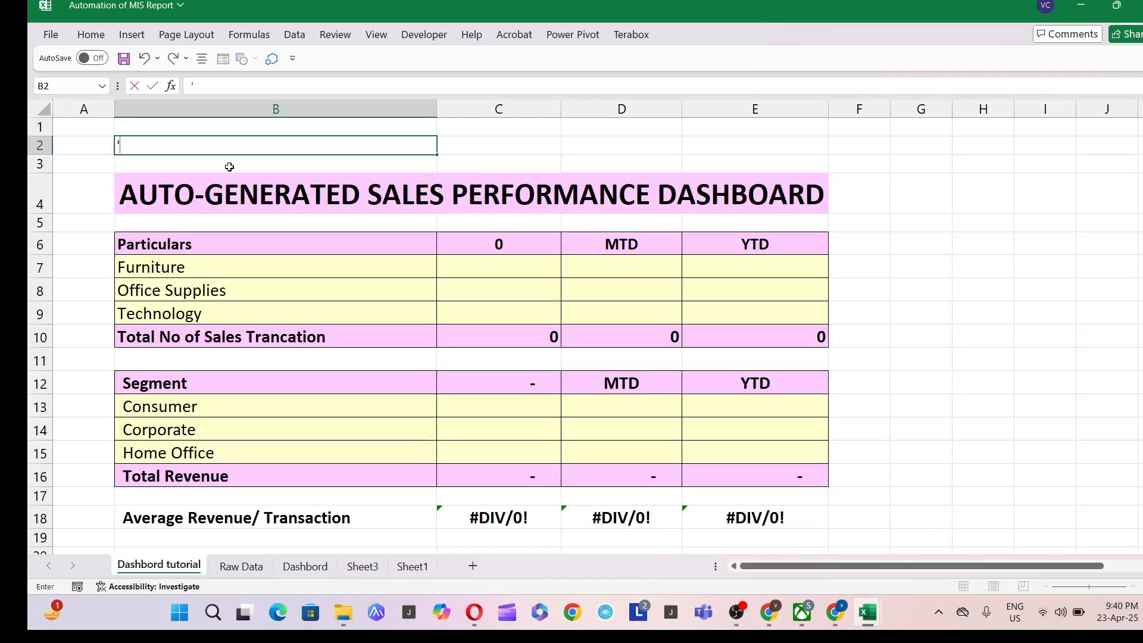
pyautogui.write('31-03-20')
pyautogui.press('Return')
pyautogui.press('Up')
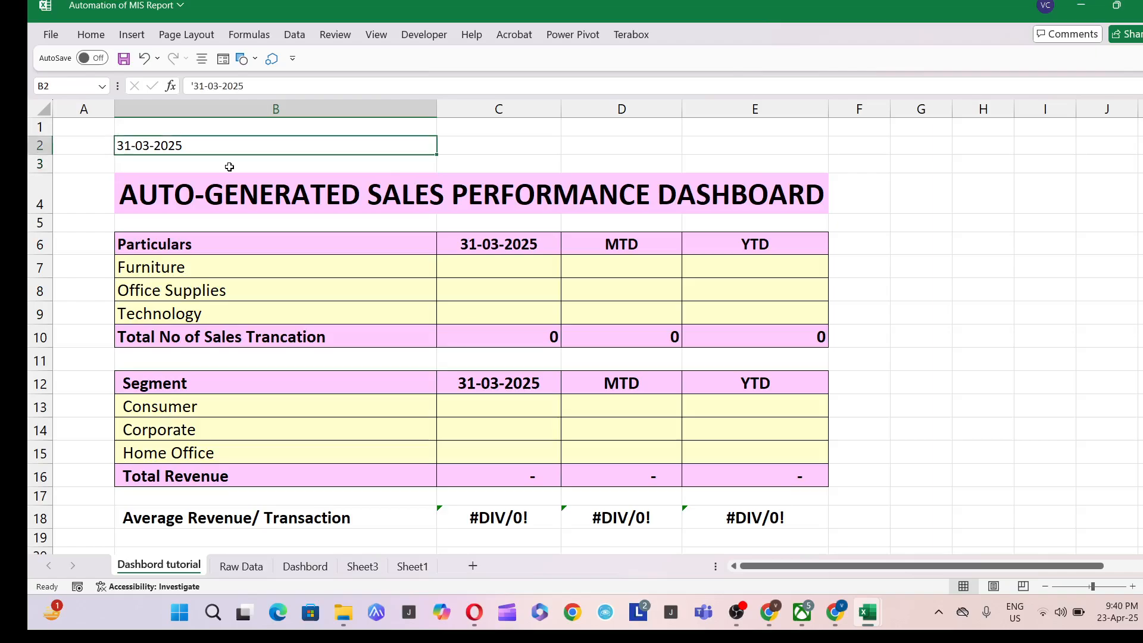
# Re-enter the Particulars table's date header in C6 as the formula +B2, linking it to the report date.
pyautogui.press('Right')
pyautogui.press('Down')
pyautogui.press('Down')
pyautogui.press('Down')
pyautogui.press('Down')
pyautogui.press('F2')
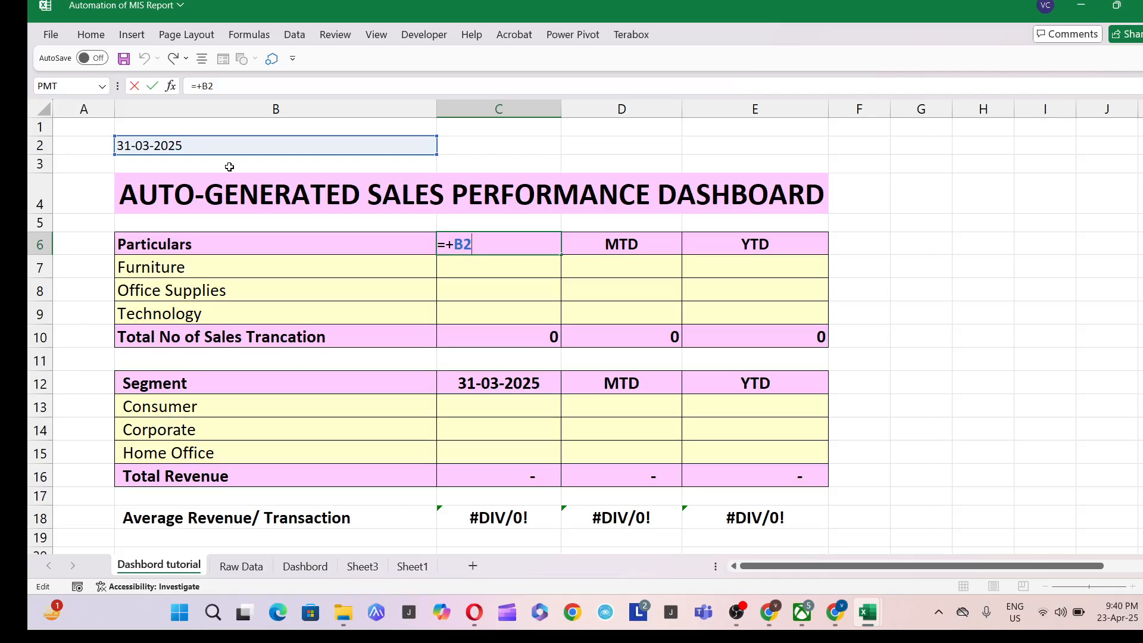
pyautogui.press('Escape')
pyautogui.write('+')
pyautogui.press('Up')
pyautogui.press('Up')
pyautogui.press('Up')
pyautogui.press('Up')
pyautogui.press('Left')
pyautogui.press('Left')
pyautogui.press('Right')
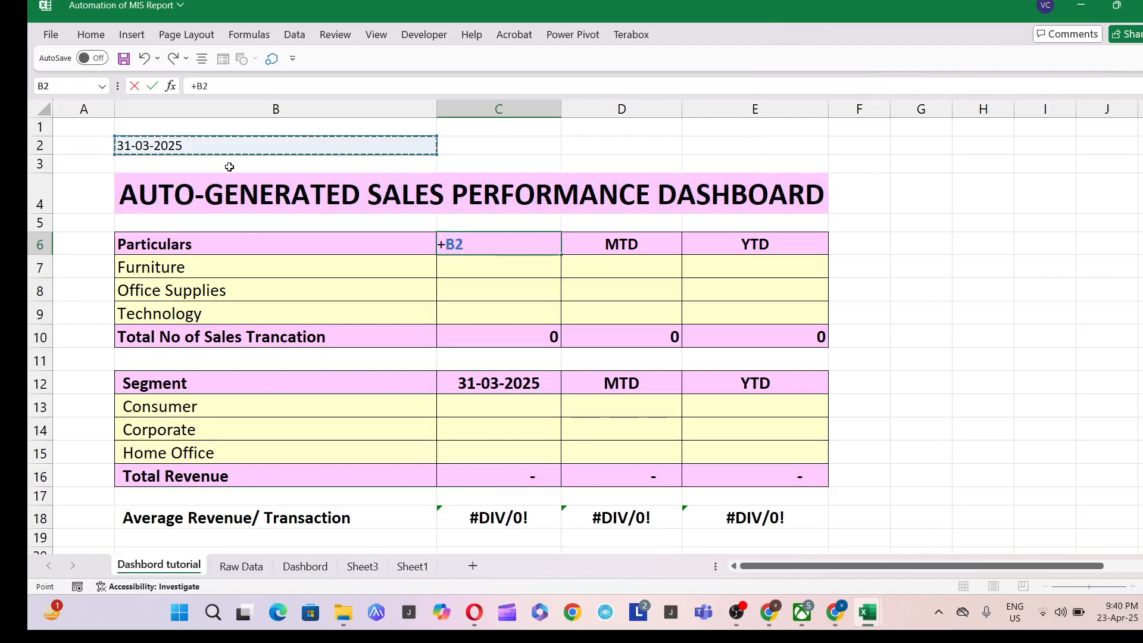
pyautogui.press('Return')
pyautogui.press('Up')
pyautogui.press('Right')
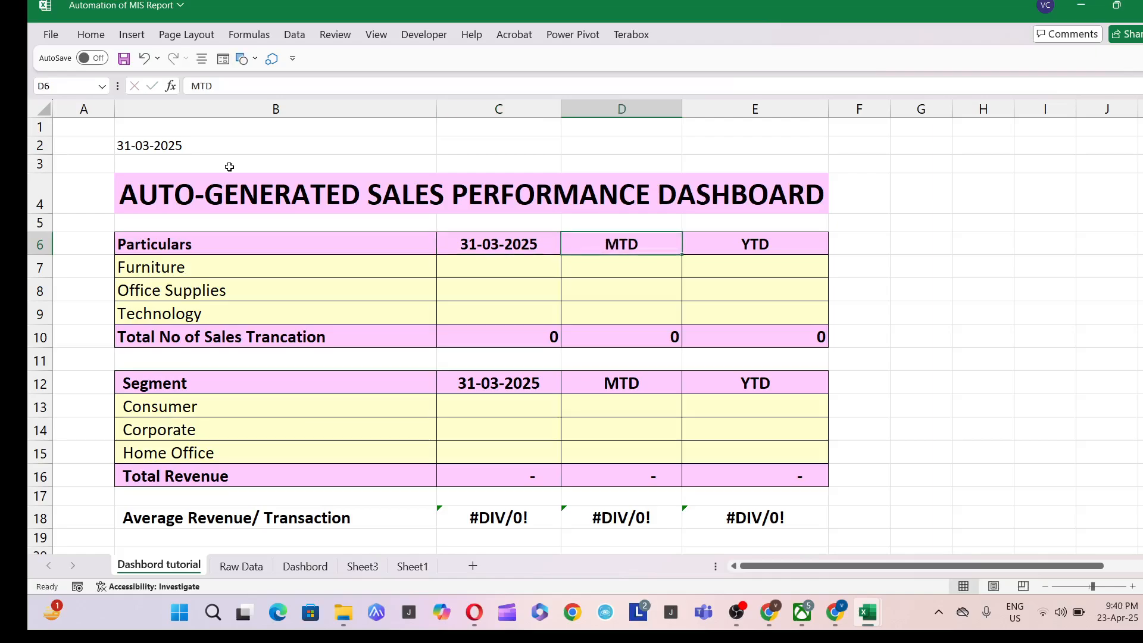
pyautogui.press('Right')
pyautogui.press('F2')
pyautogui.press('Escape')
pyautogui.press('Left')
pyautogui.press('Left')
pyautogui.press('Down')
pyautogui.press('Down')
pyautogui.press('Down')
pyautogui.press('Up')
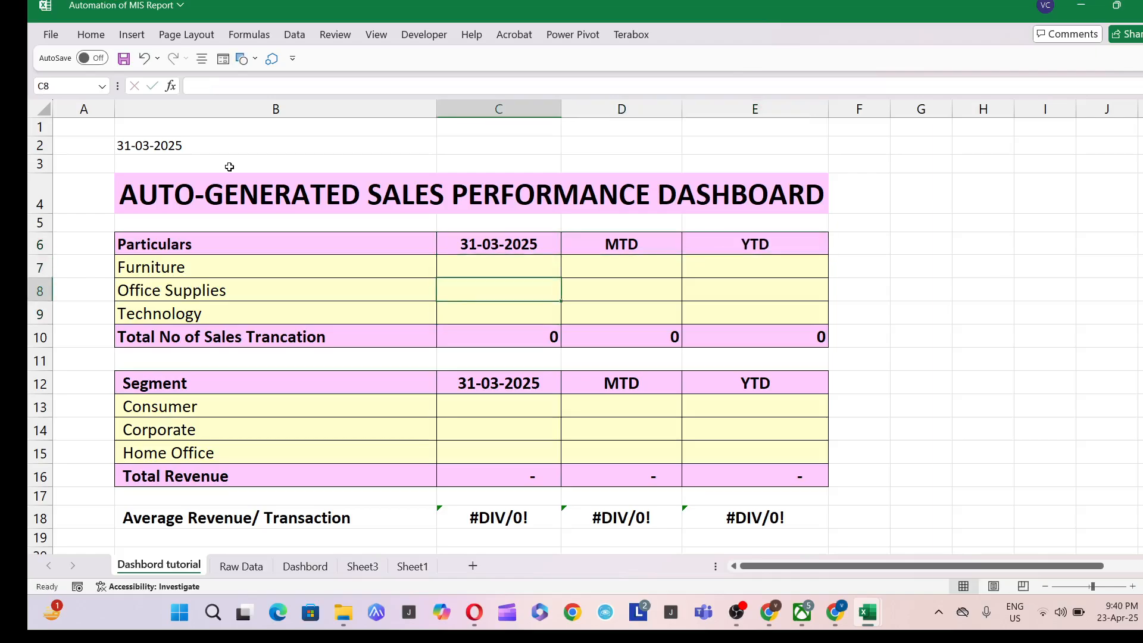
pyautogui.press('Up')
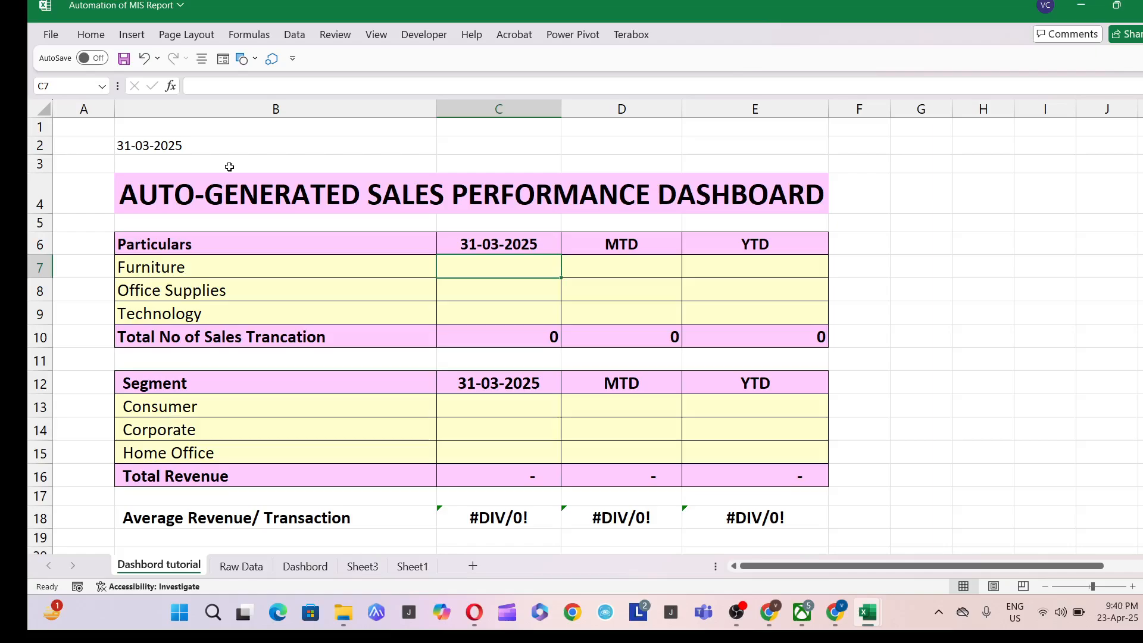
pyautogui.write('+')
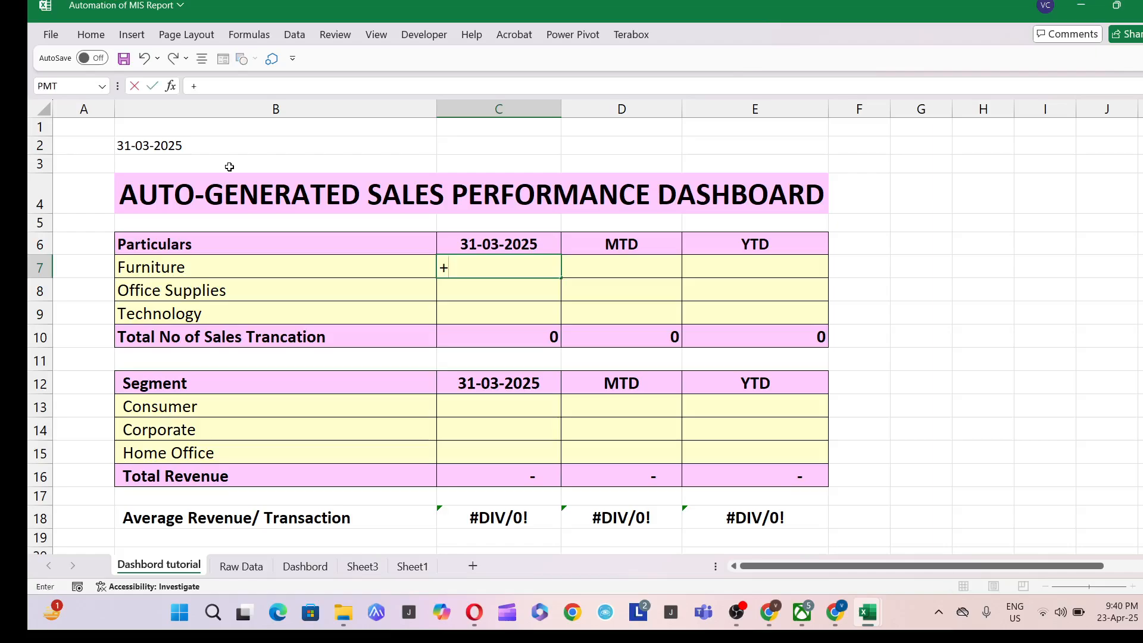
pyautogui.write('um')
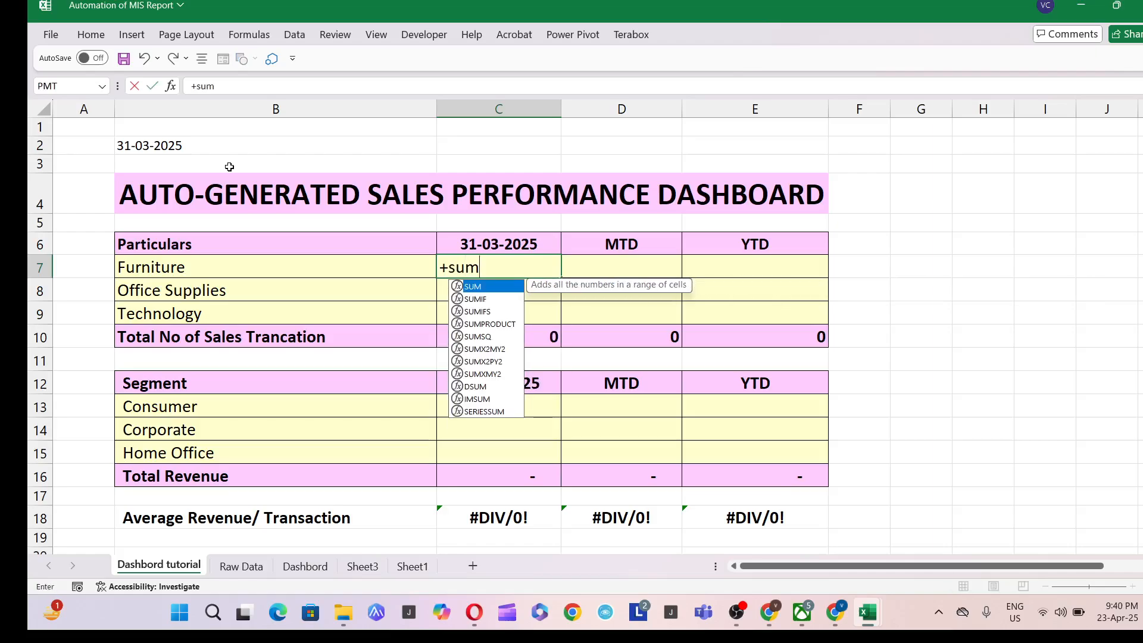
pyautogui.press('Escape')
pyautogui.press('Escape')
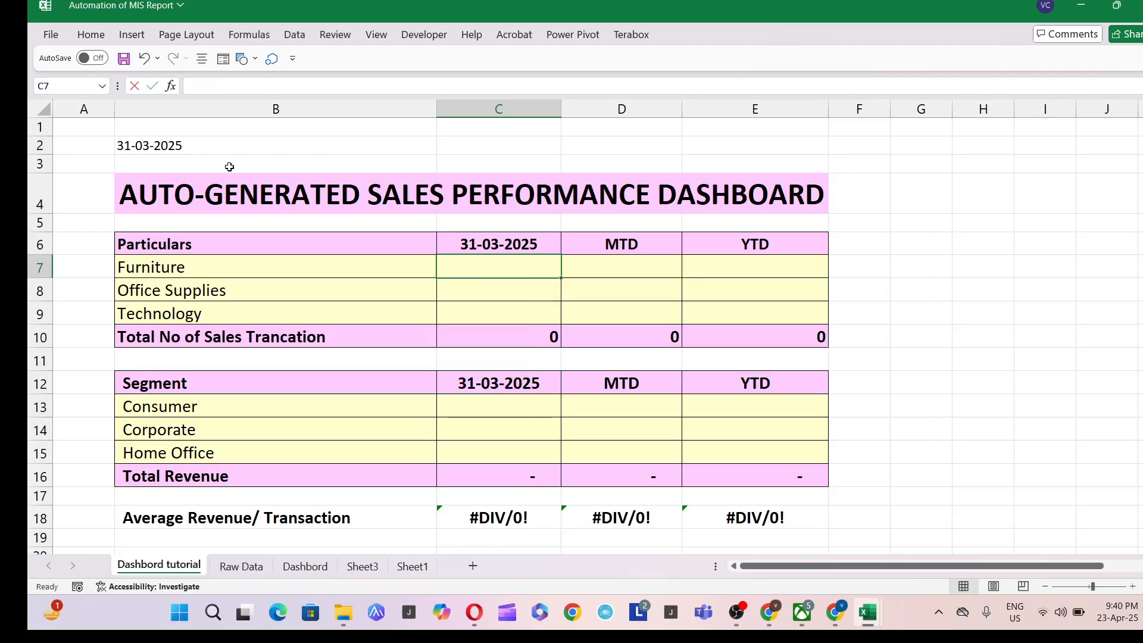
# Start a COUNTIFS formula in C7 that matches the Category column N:N of Raw Data against the Furniture label in B7.
pyautogui.write('+count')
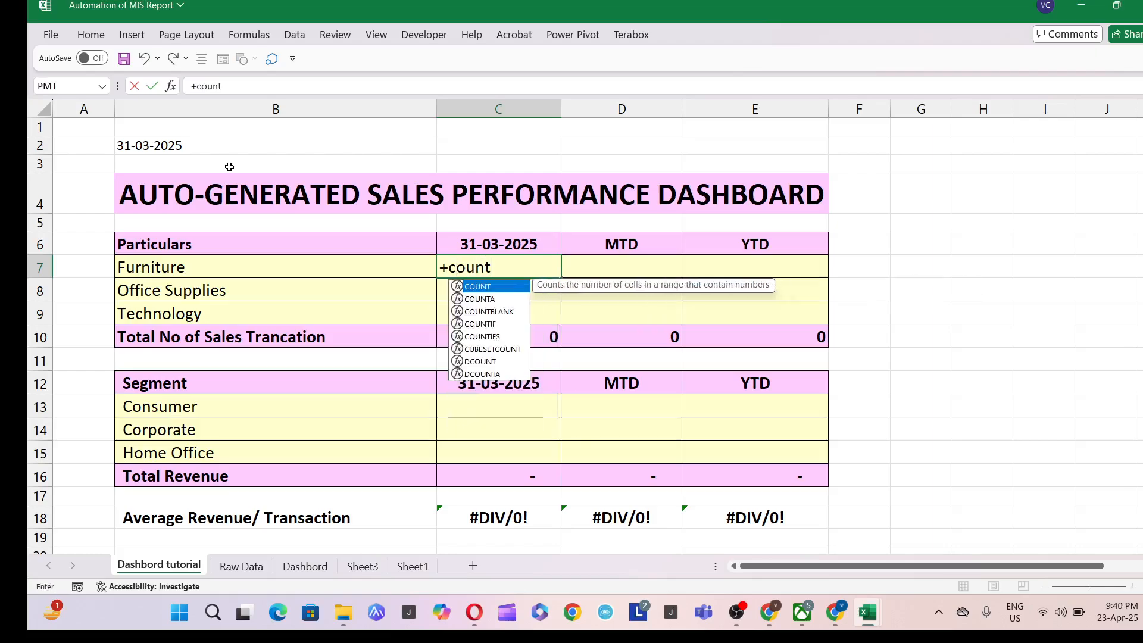
pyautogui.write('ifs')
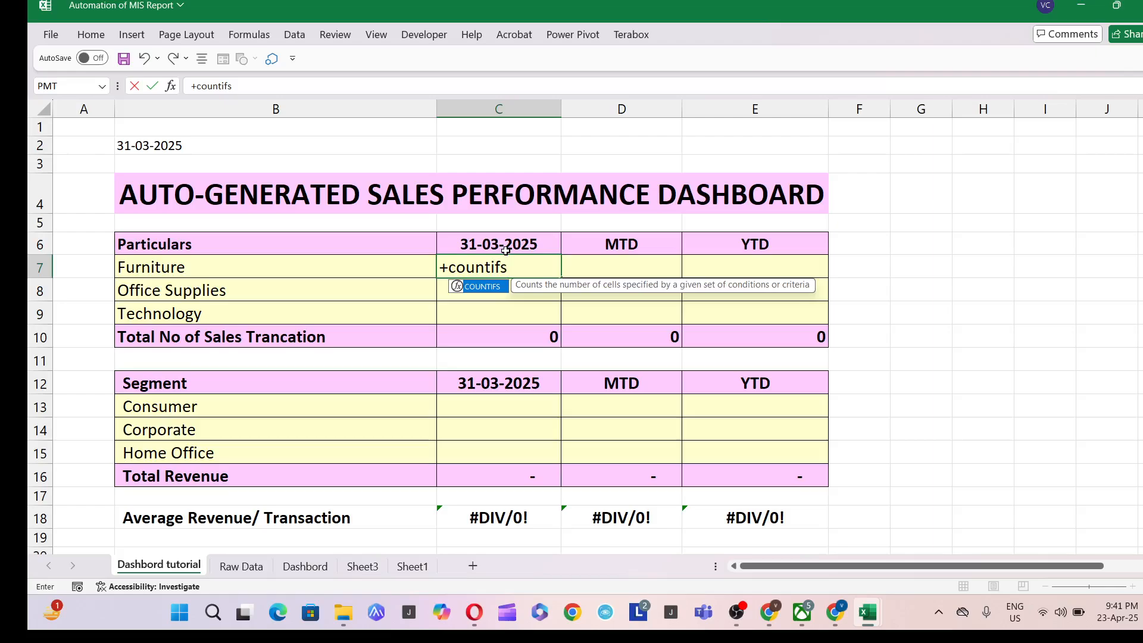
pyautogui.write('(')
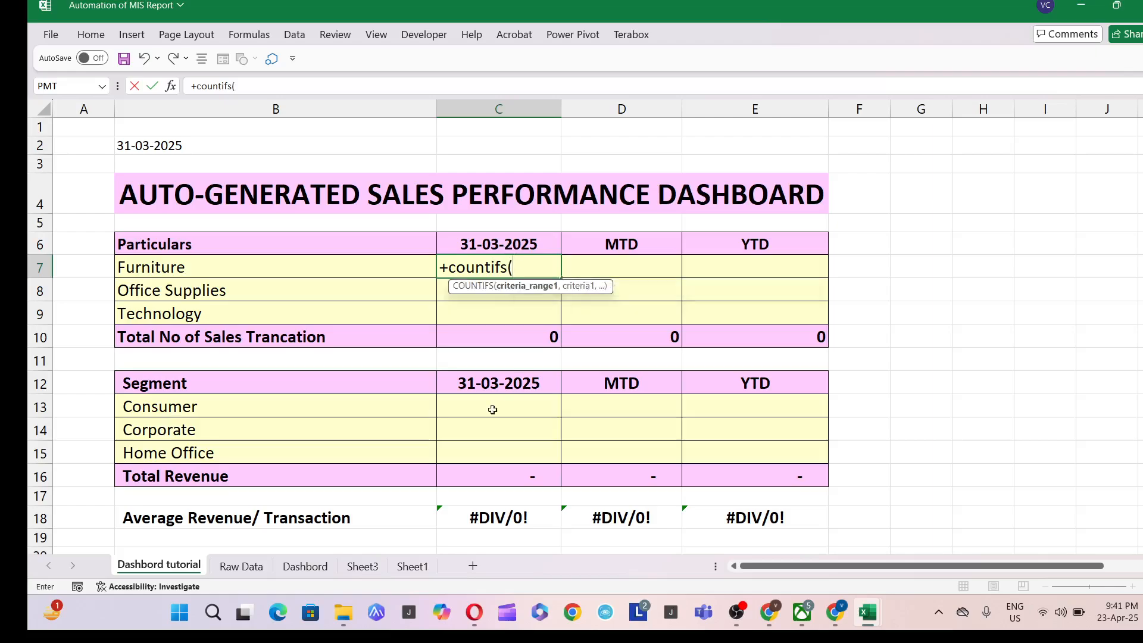
pyautogui.click(241, 566)
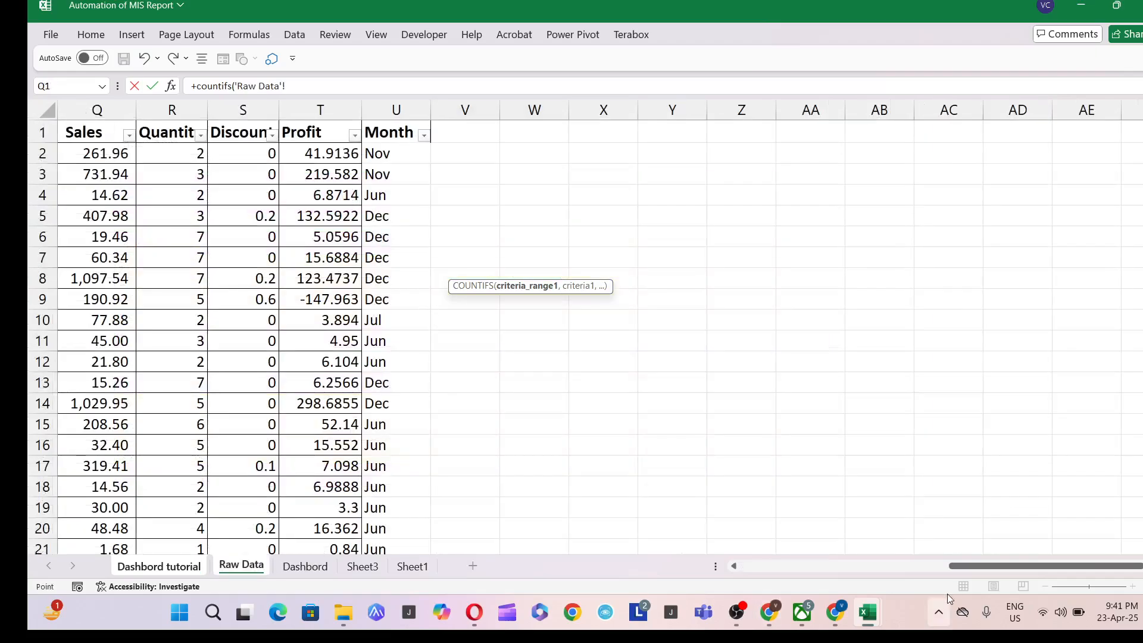
pyautogui.click(923, 565)
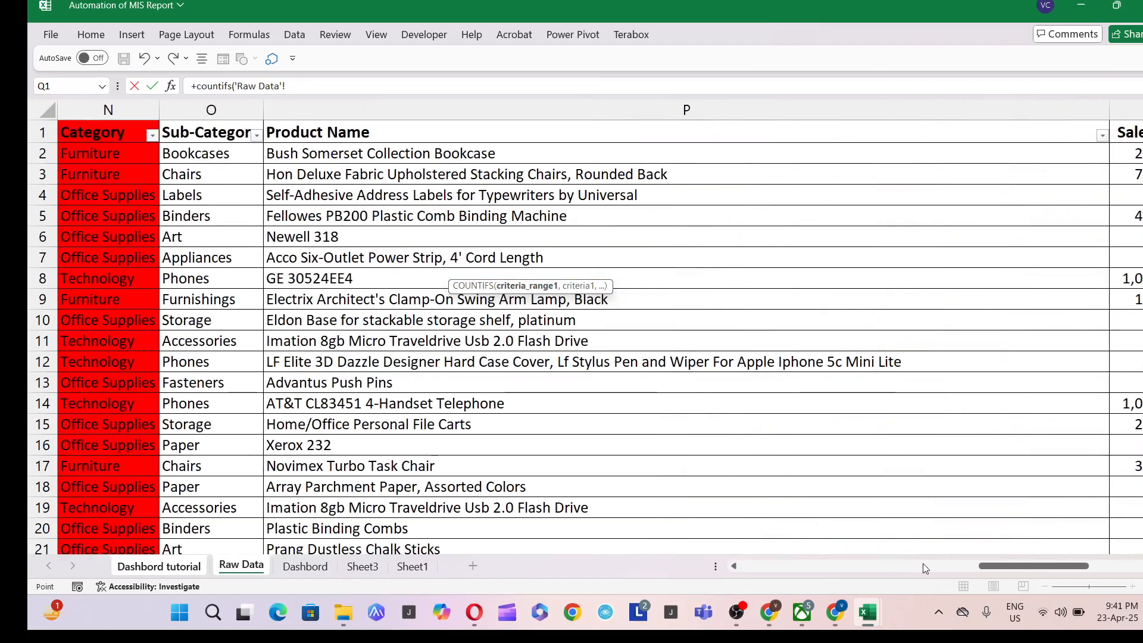
pyautogui.click(922, 565)
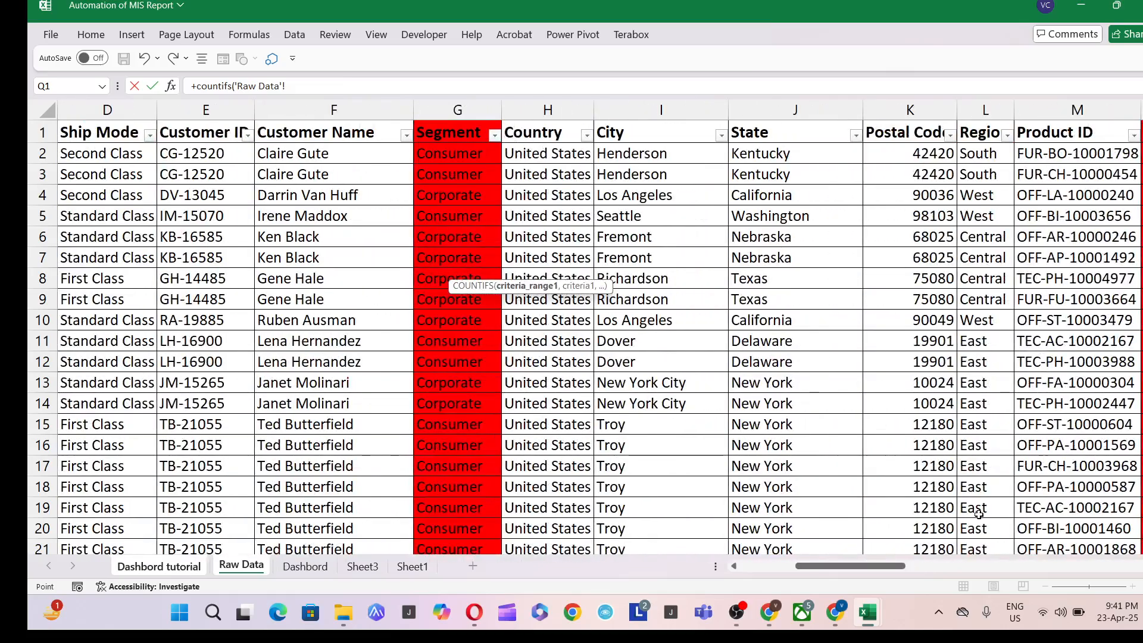
pyautogui.moveTo(889, 567); pyautogui.dragTo(923, 567)
pyautogui.click(1008, 112)
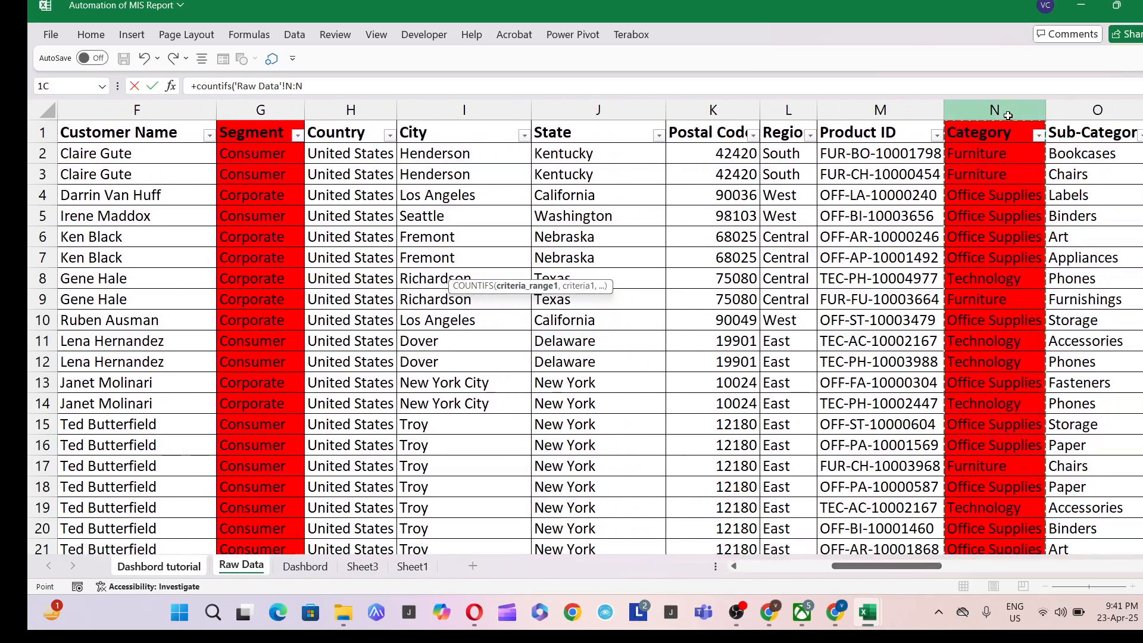
pyautogui.write(',')
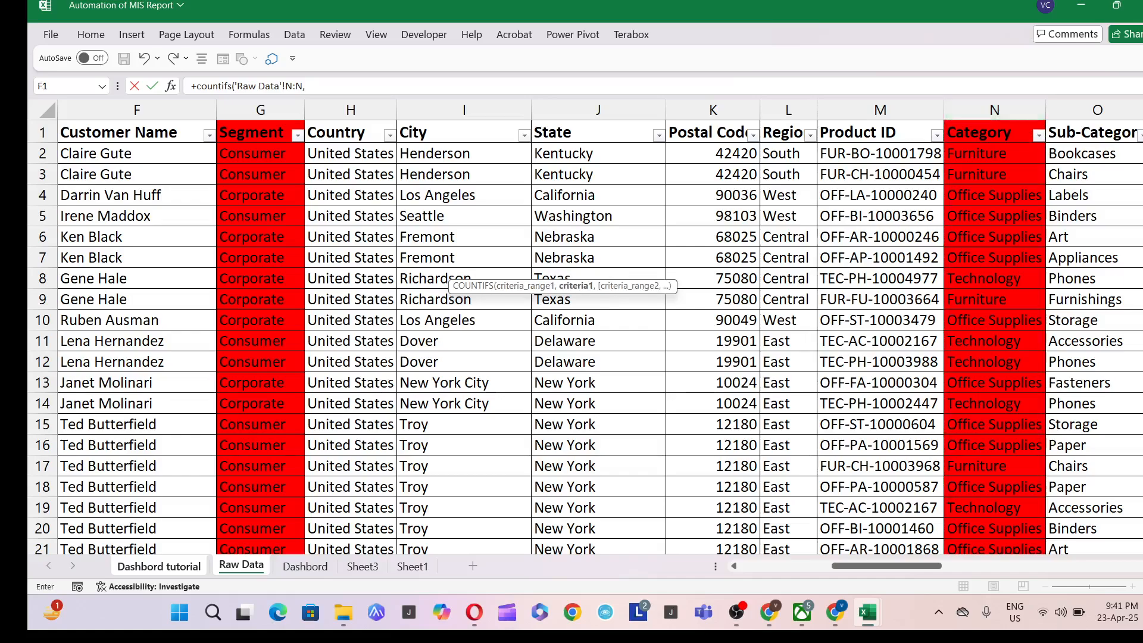
pyautogui.click(135, 569)
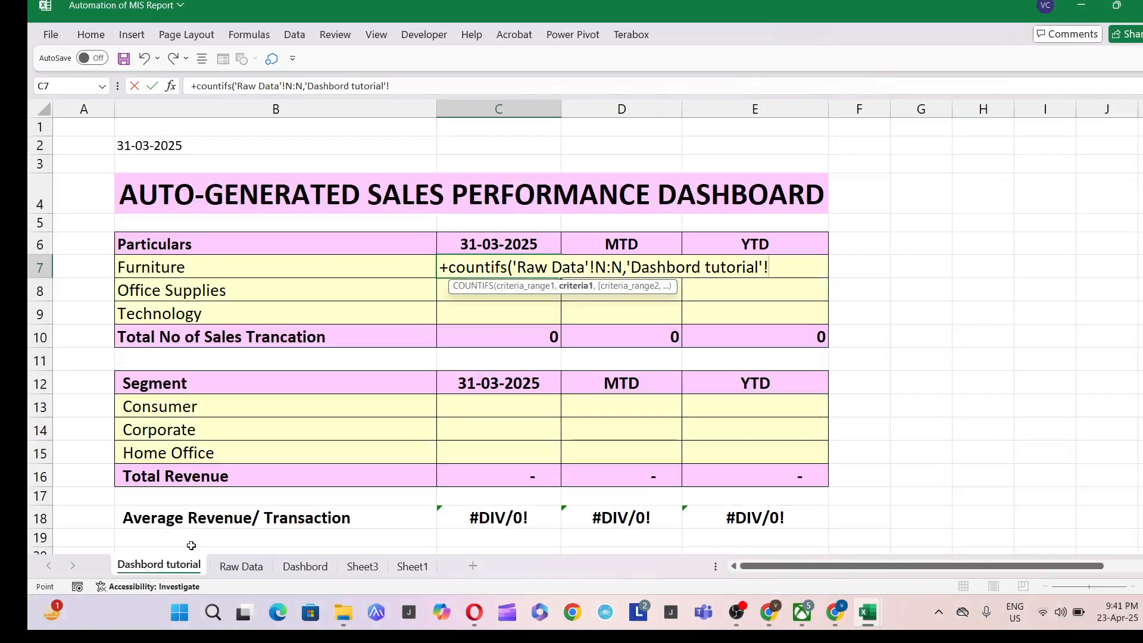
pyautogui.click(219, 263)
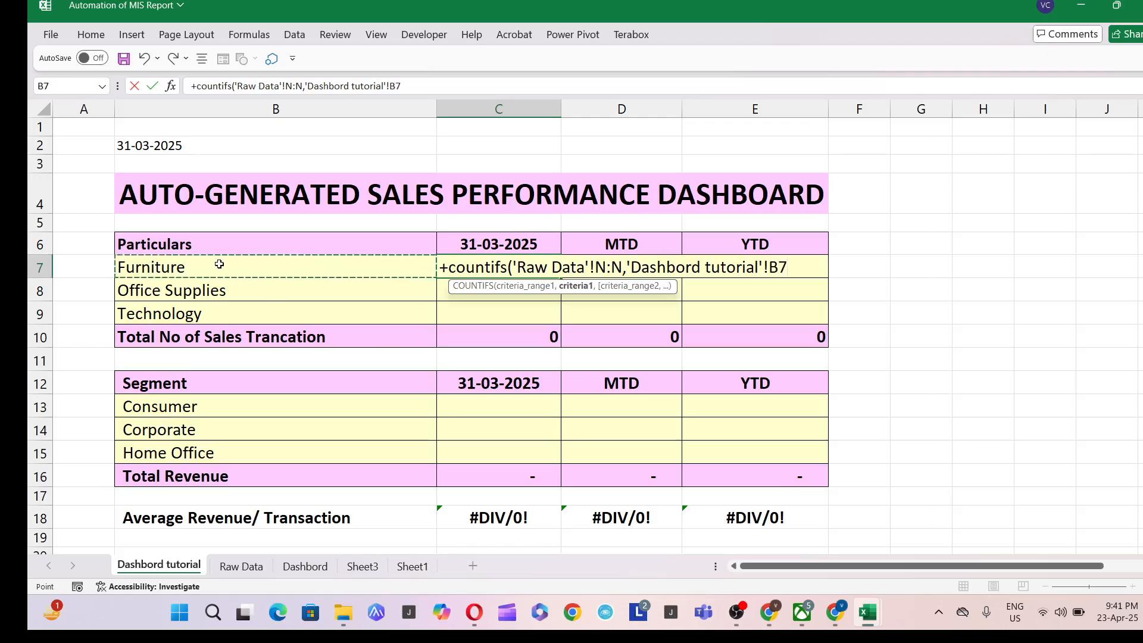
# Complete the C7 COUNTIFS formula with Raw Data's Order Date column C:C as second range and the report date $B$2 as its criterion.
pyautogui.write(",'Raw Data'!")
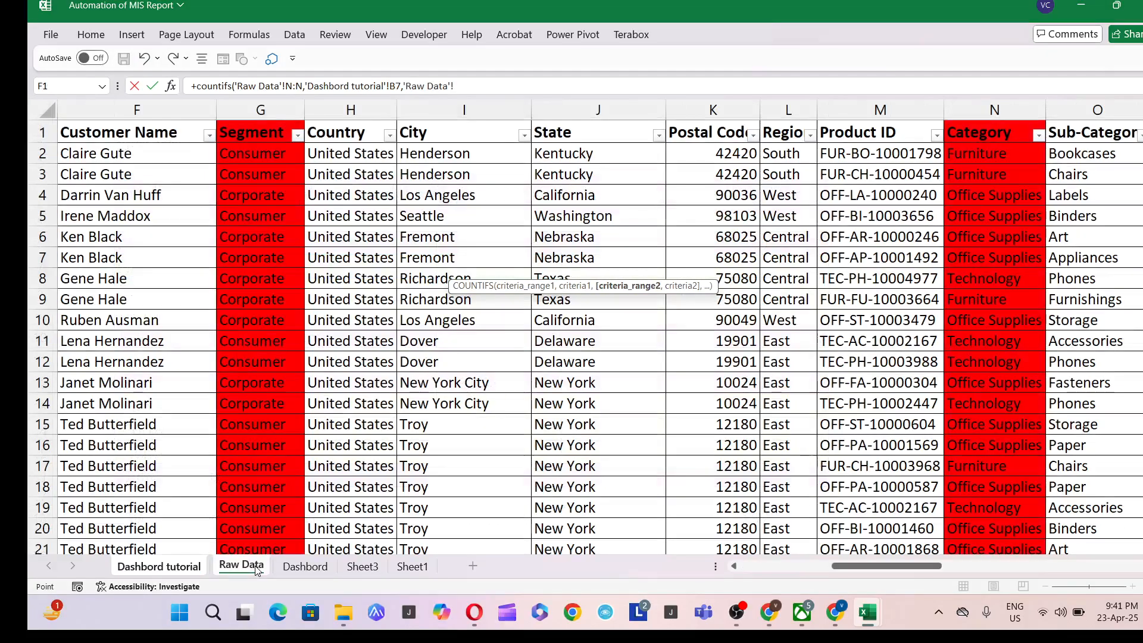
pyautogui.click(257, 569)
pyautogui.click(759, 569)
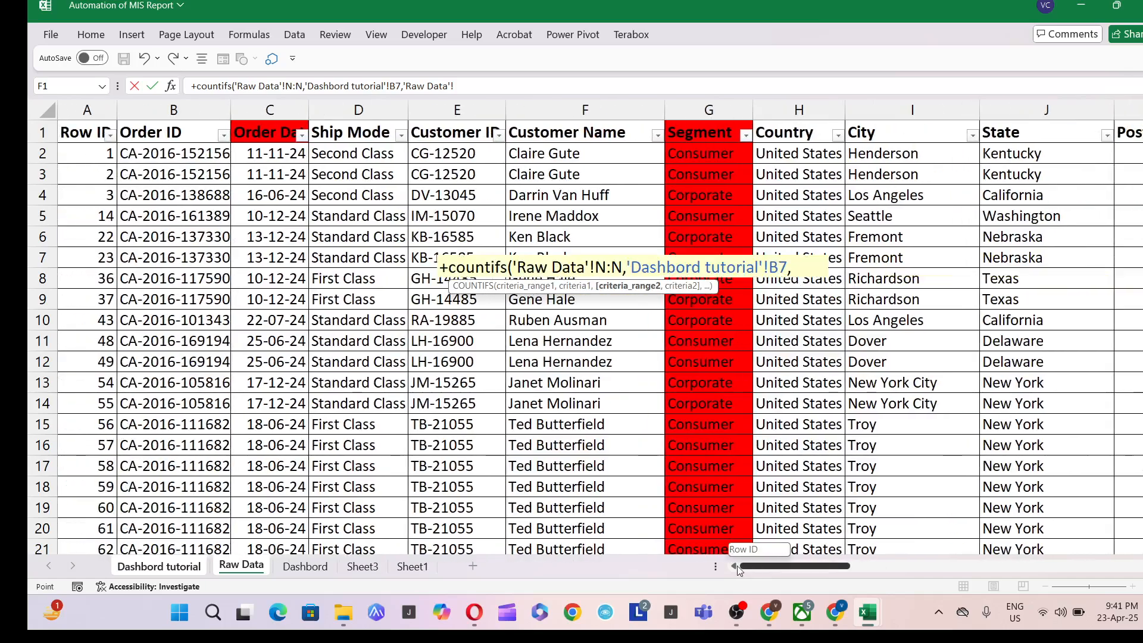
pyautogui.click(273, 107)
pyautogui.write(',')
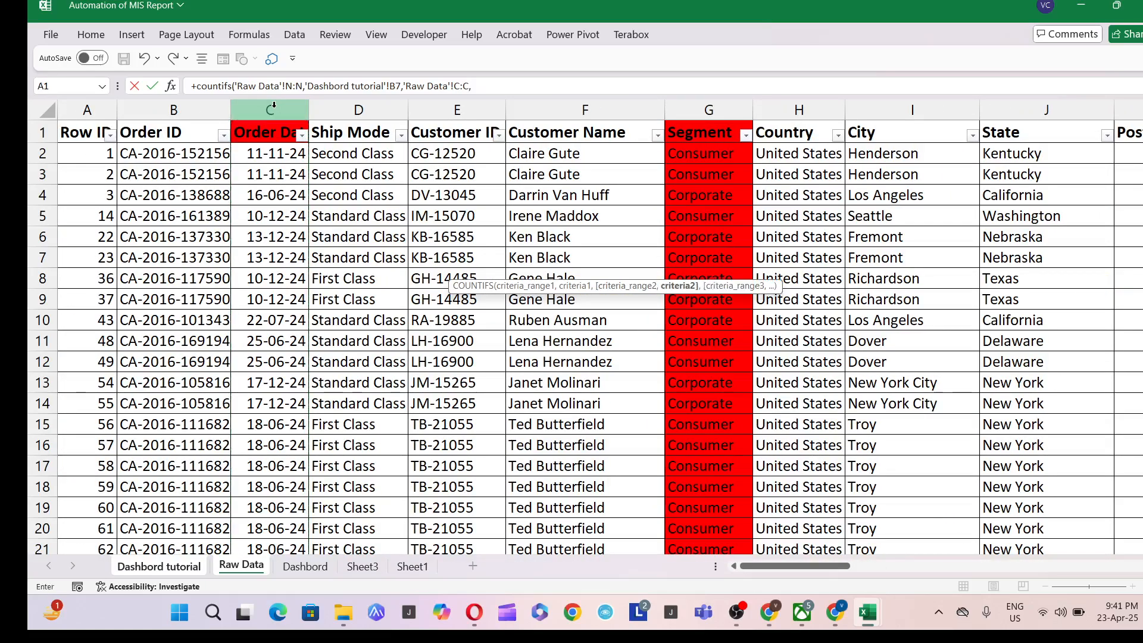
pyautogui.click(190, 569)
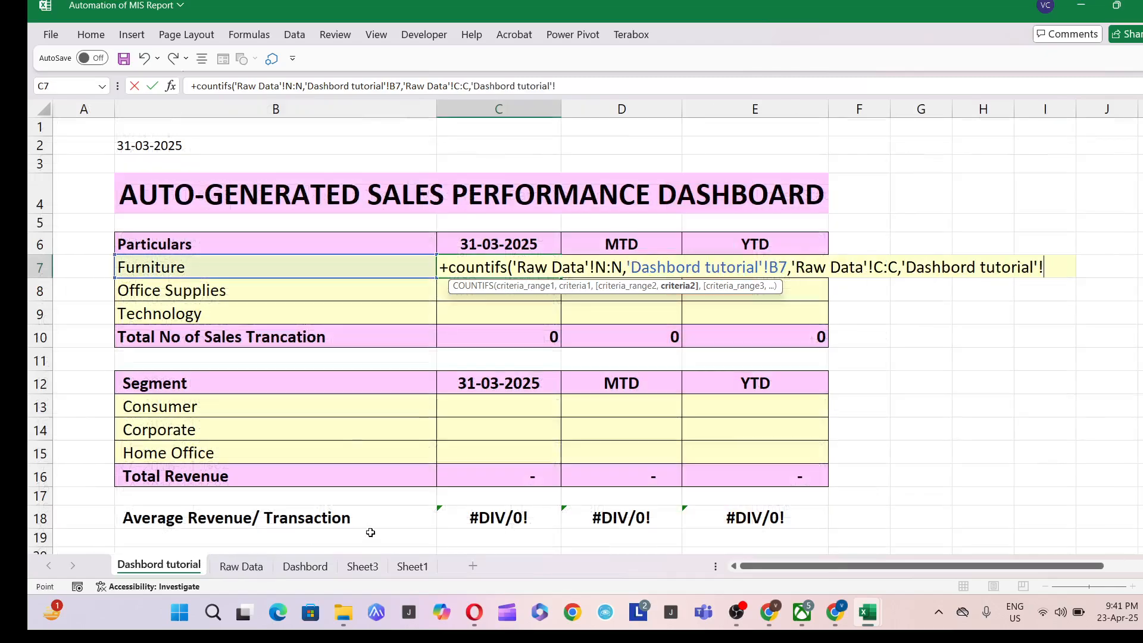
pyautogui.click(140, 150)
pyautogui.press('F4')
pyautogui.press('Return')
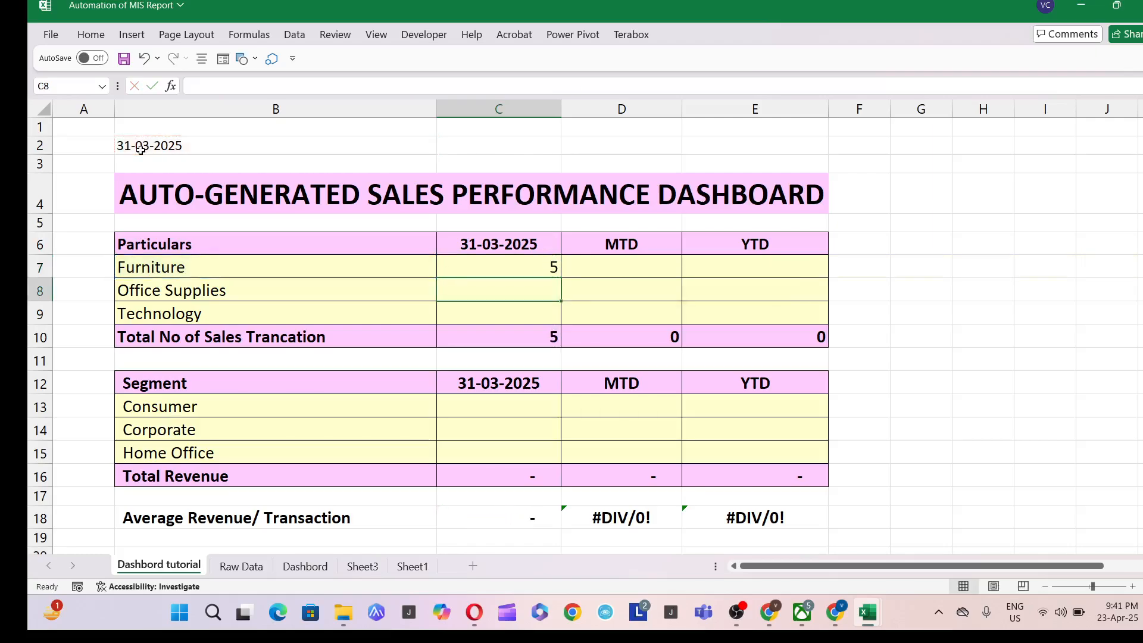
# Copy the Furniture count formula from C7 to the Office Supplies and Technology rows, C8:C9.
pyautogui.press('Left')
pyautogui.press('Left')
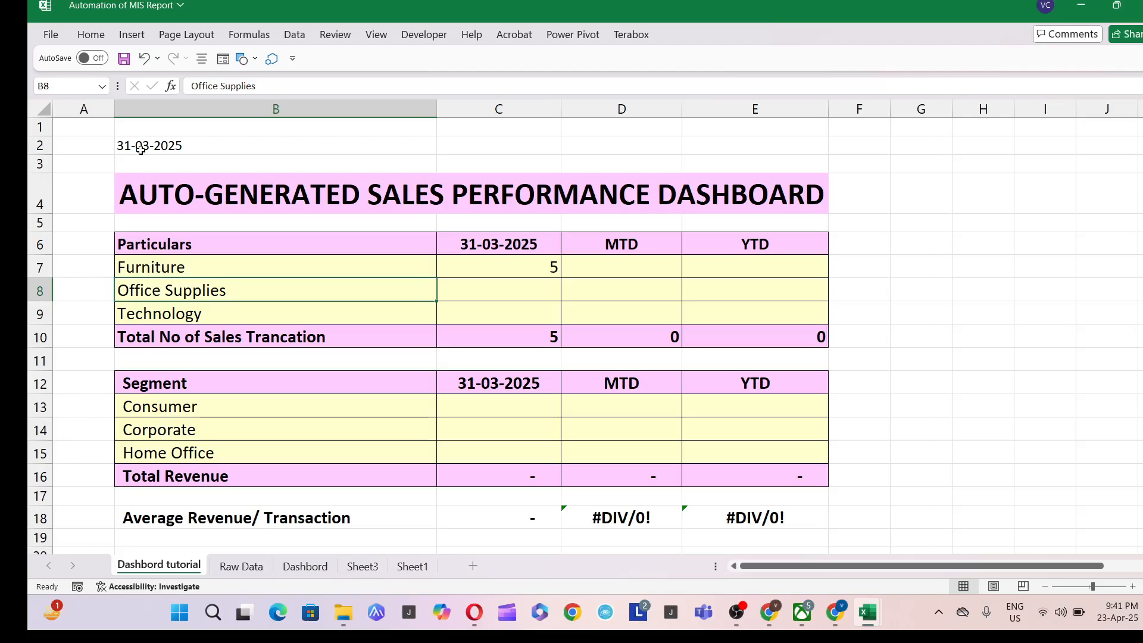
pyautogui.press('Right')
pyautogui.press('Right')
pyautogui.press('Up')
pyautogui.hotkey('ctrl', 'c')
pyautogui.press('Down')
pyautogui.hotkey('shift', 'Down')
pyautogui.press('Return')
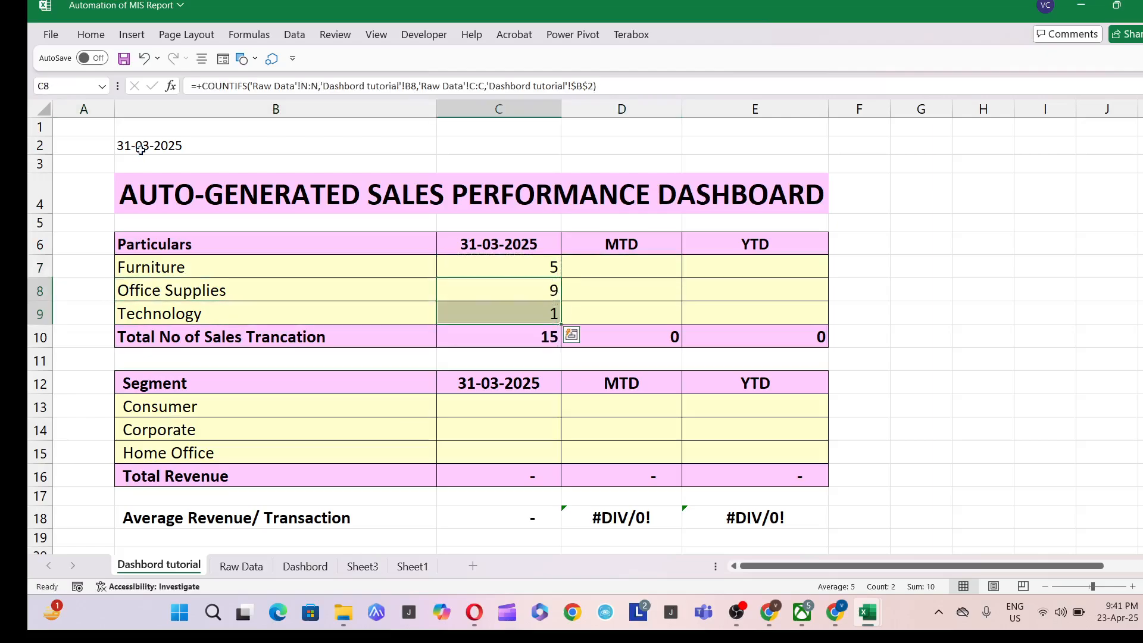
pyautogui.press('Down')
pyautogui.press('Down')
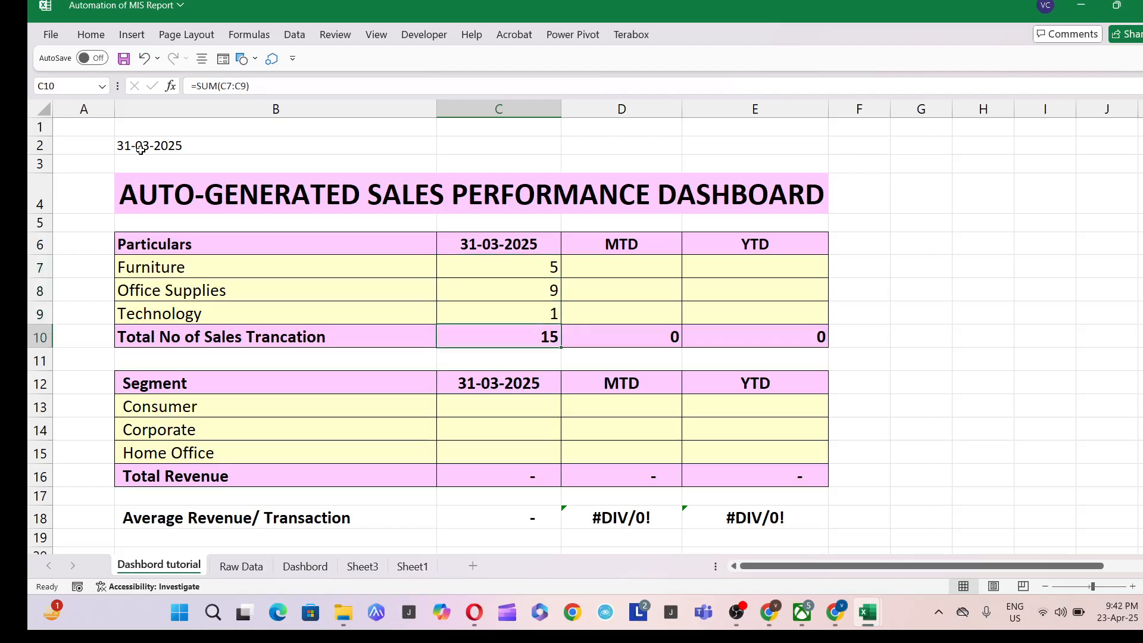
pyautogui.press('Right')
pyautogui.press('Up')
pyautogui.press('Up')
pyautogui.press('Up')
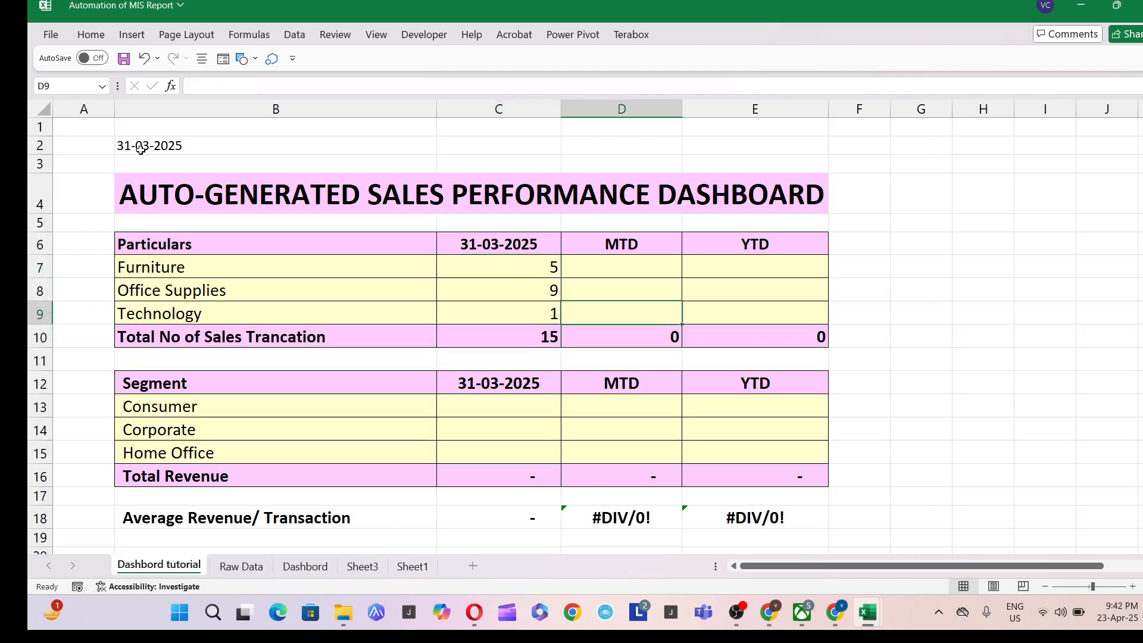
pyautogui.write('+')
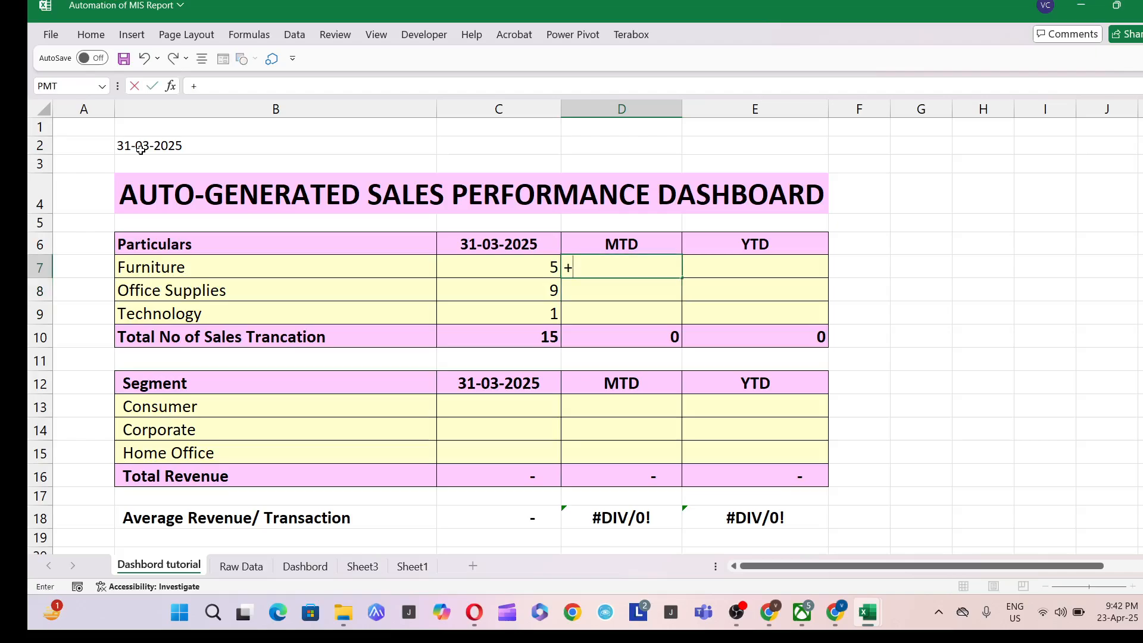
pyautogui.write('sum')
pyautogui.press('Escape')
pyautogui.press('Escape')
# Start a COUNTIFS formula in D7 that matches the Category column N:N of Raw Data against the Furniture label in B7.
pyautogui.write('+co')
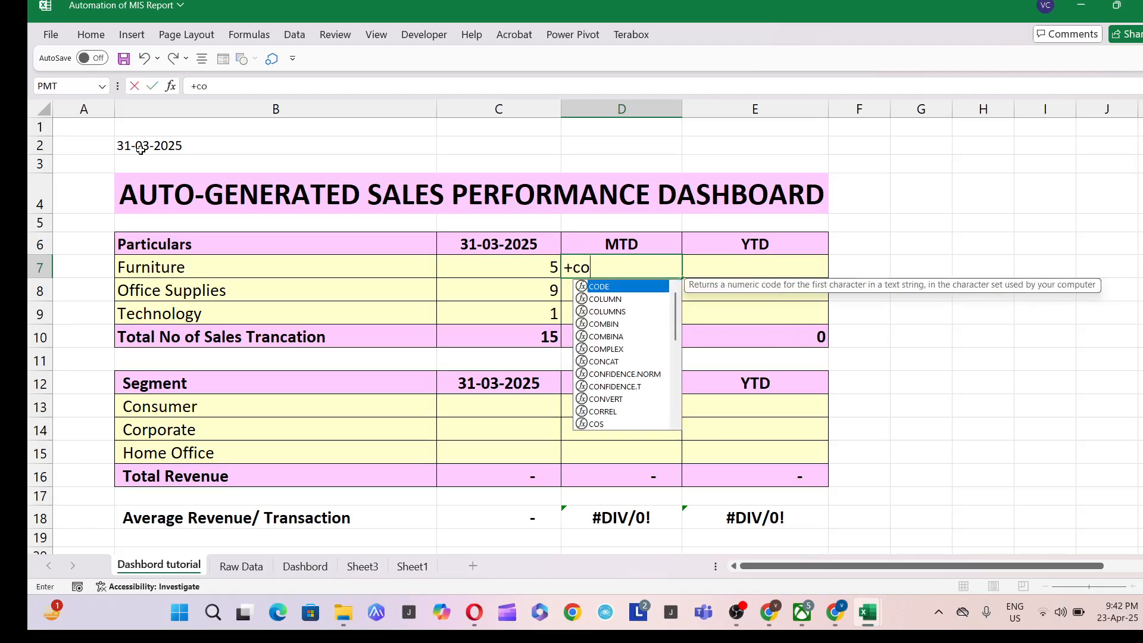
pyautogui.write('unt')
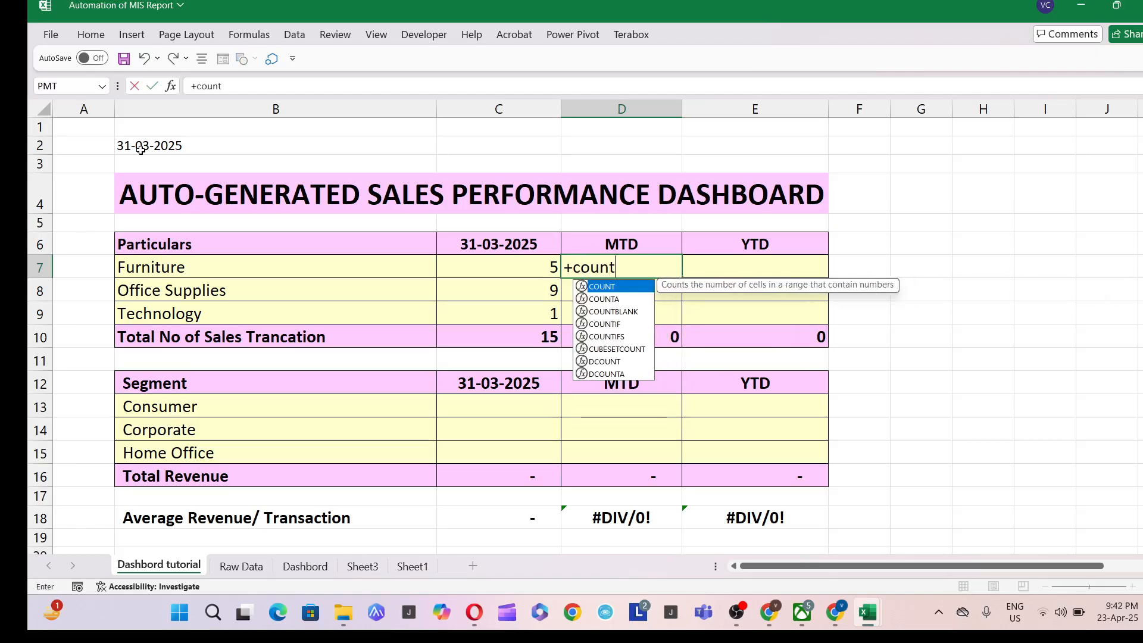
pyautogui.write('ifs')
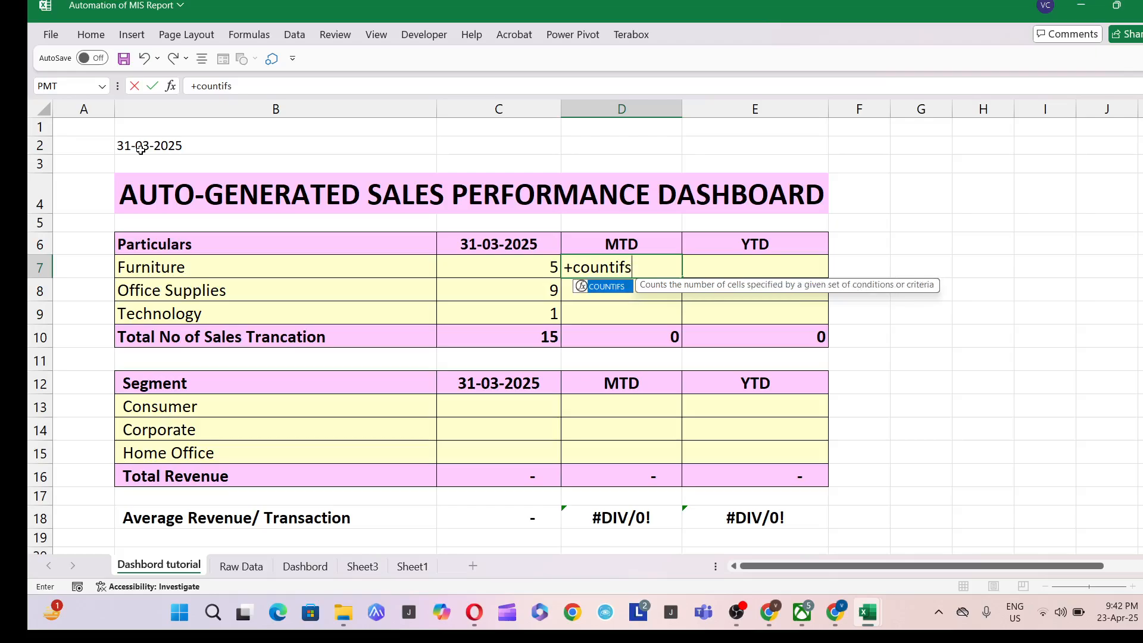
pyautogui.write('(')
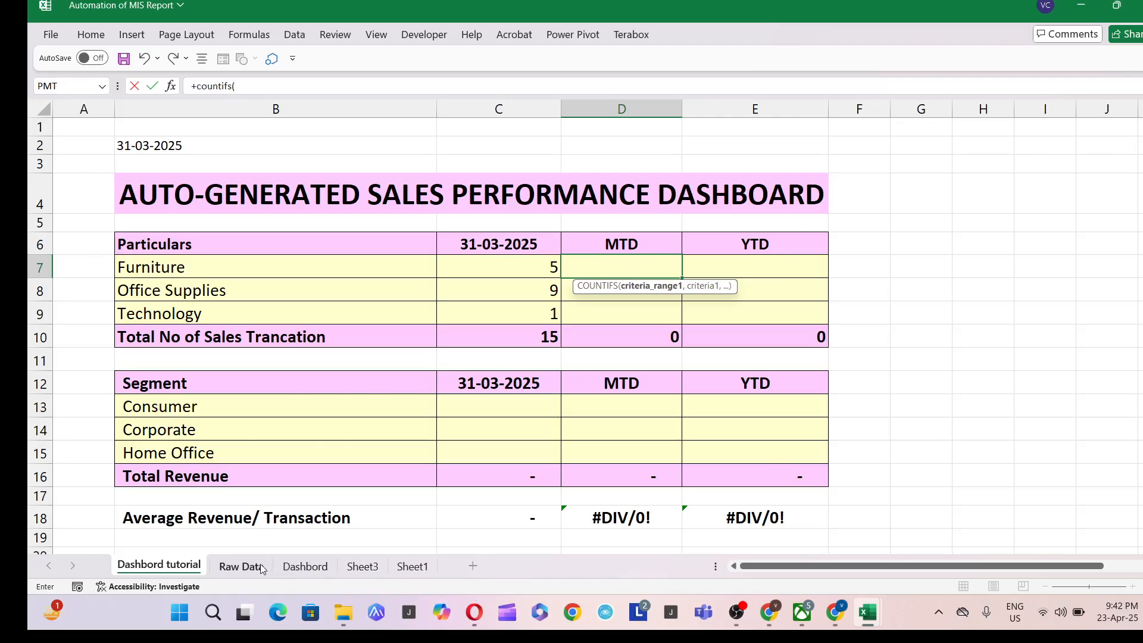
pyautogui.click(239, 567)
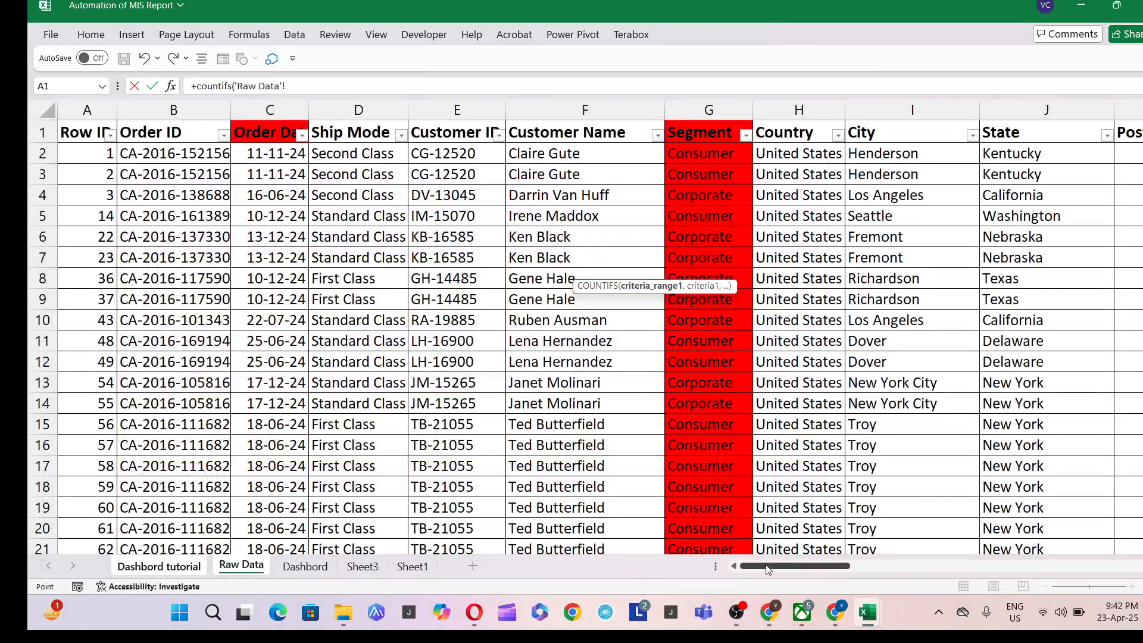
pyautogui.hscroll(3, 768, 570)
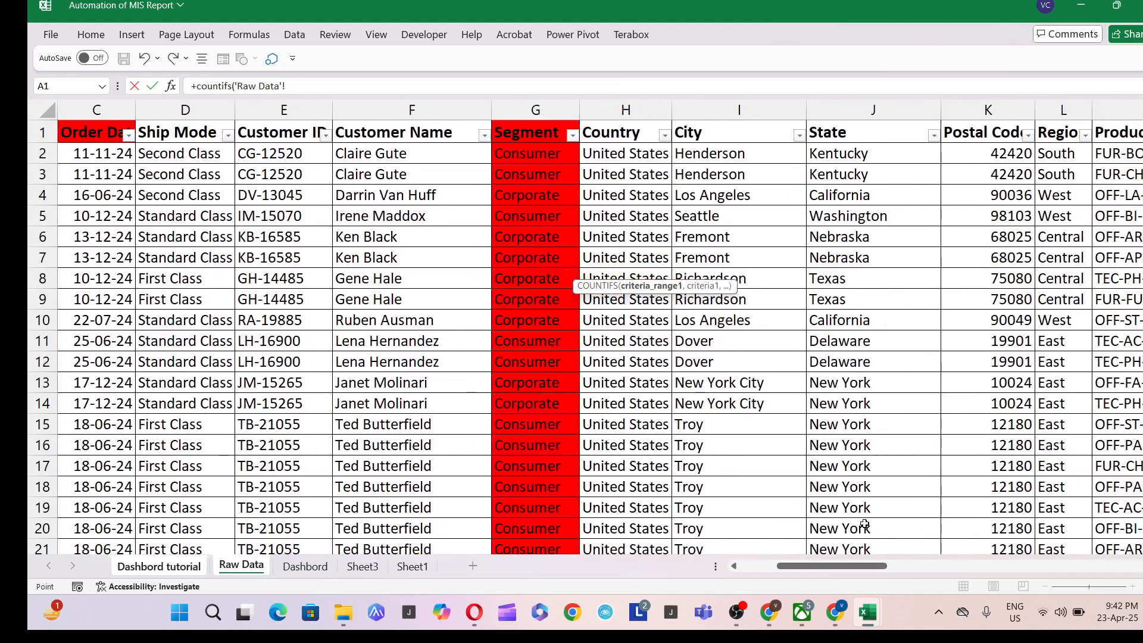
pyautogui.moveTo(850, 568); pyautogui.dragTo(923, 566)
pyautogui.click(825, 106)
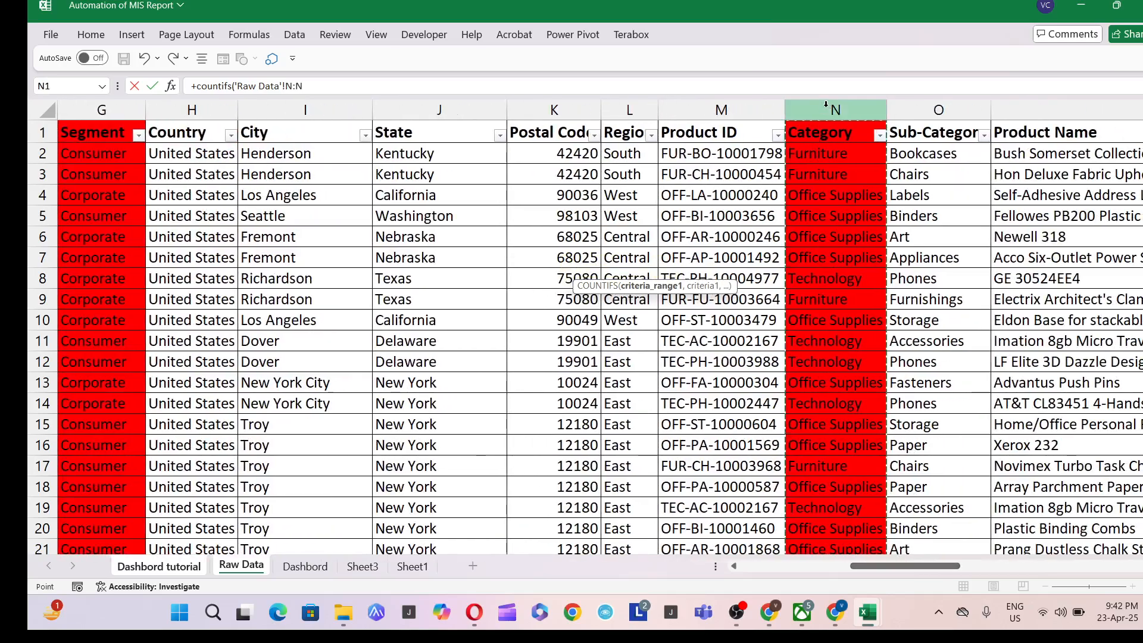
pyautogui.write(',')
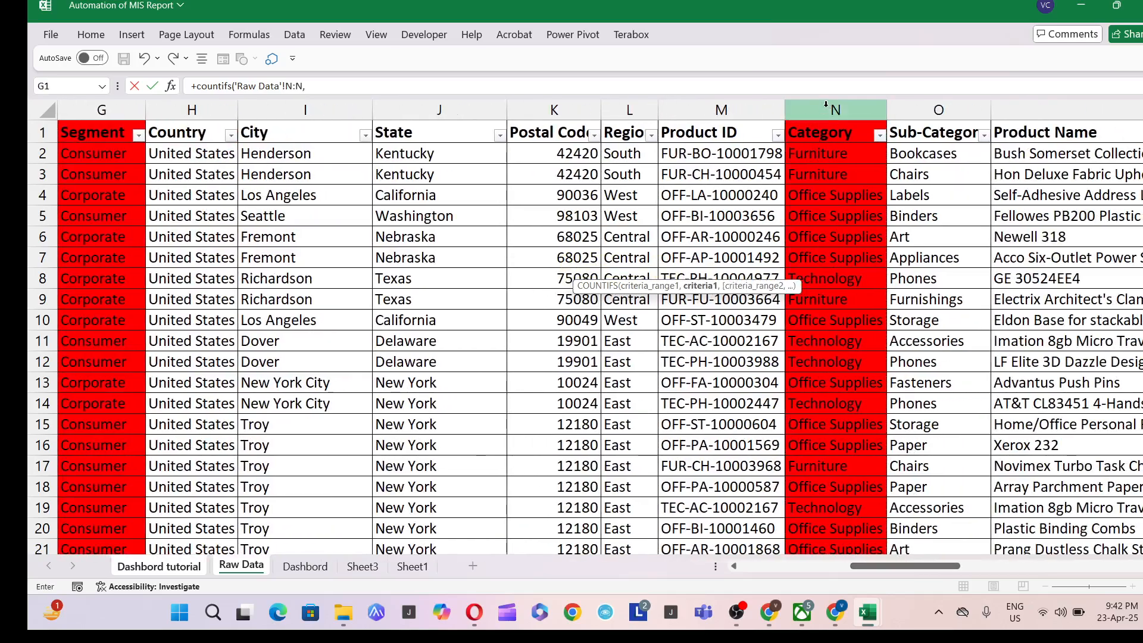
pyautogui.click(158, 566)
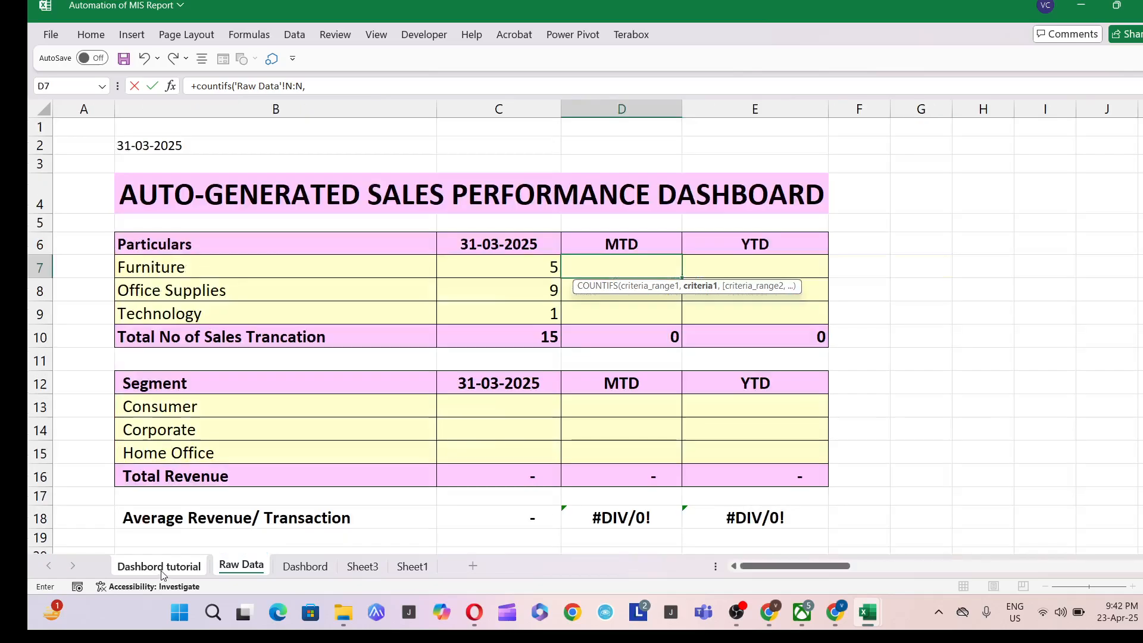
pyautogui.click(193, 272)
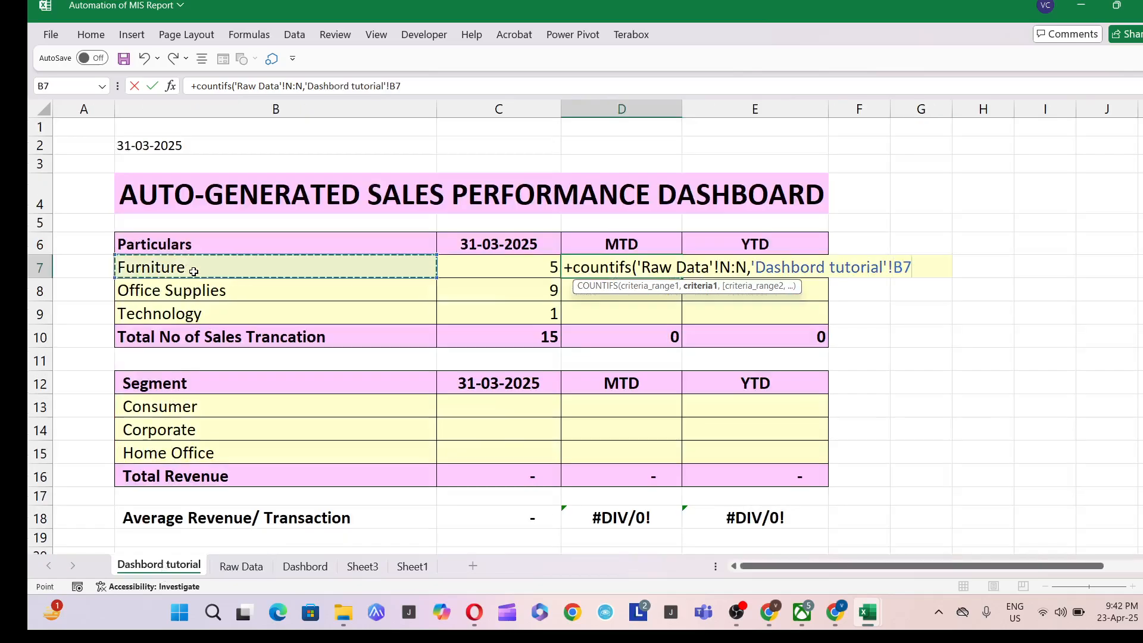
pyautogui.write(',')
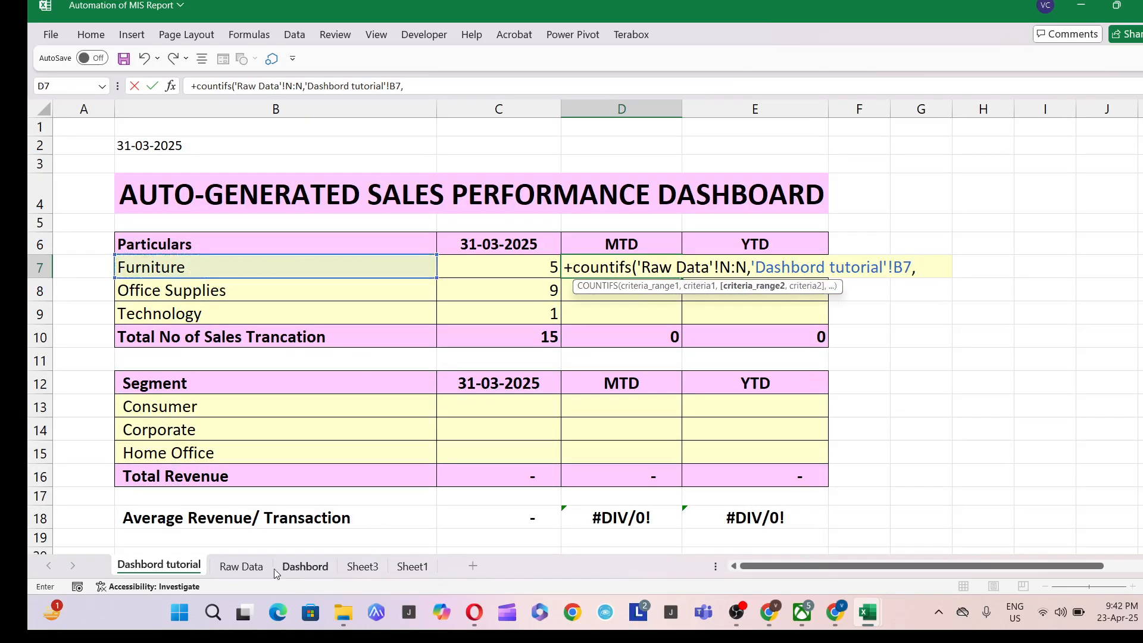
# Complete the D7 COUNTIFS formula with Raw Data's Month column U:U as second range and cell C2 as its criterion.
pyautogui.click(241, 566)
pyautogui.moveTo(958, 566); pyautogui.dragTo(1048, 569)
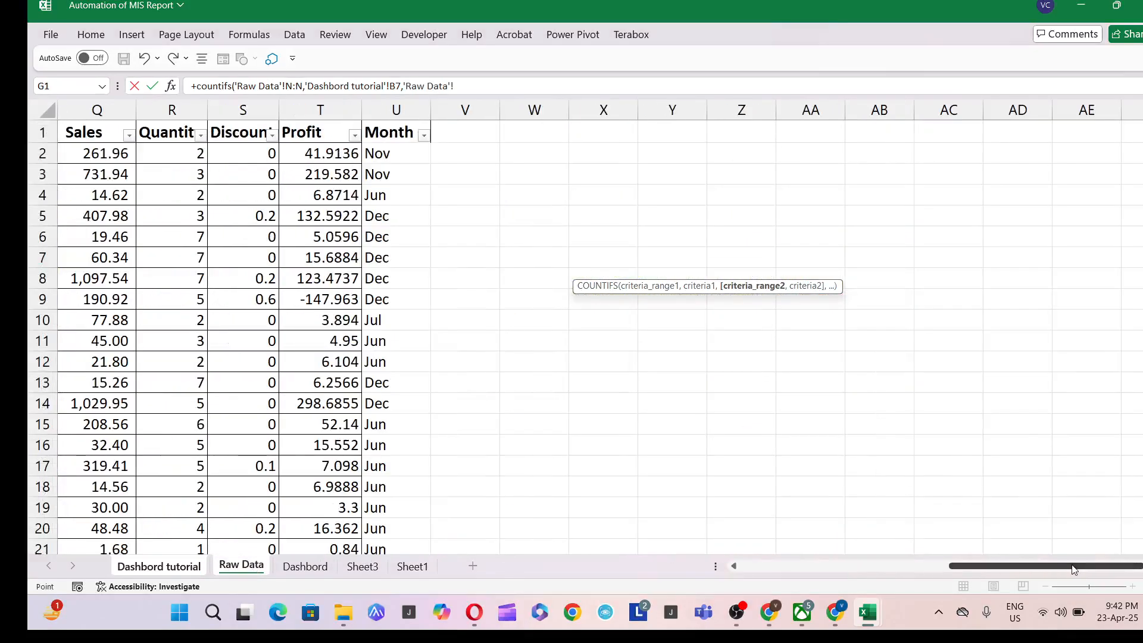
pyautogui.click(366, 116)
pyautogui.write(',')
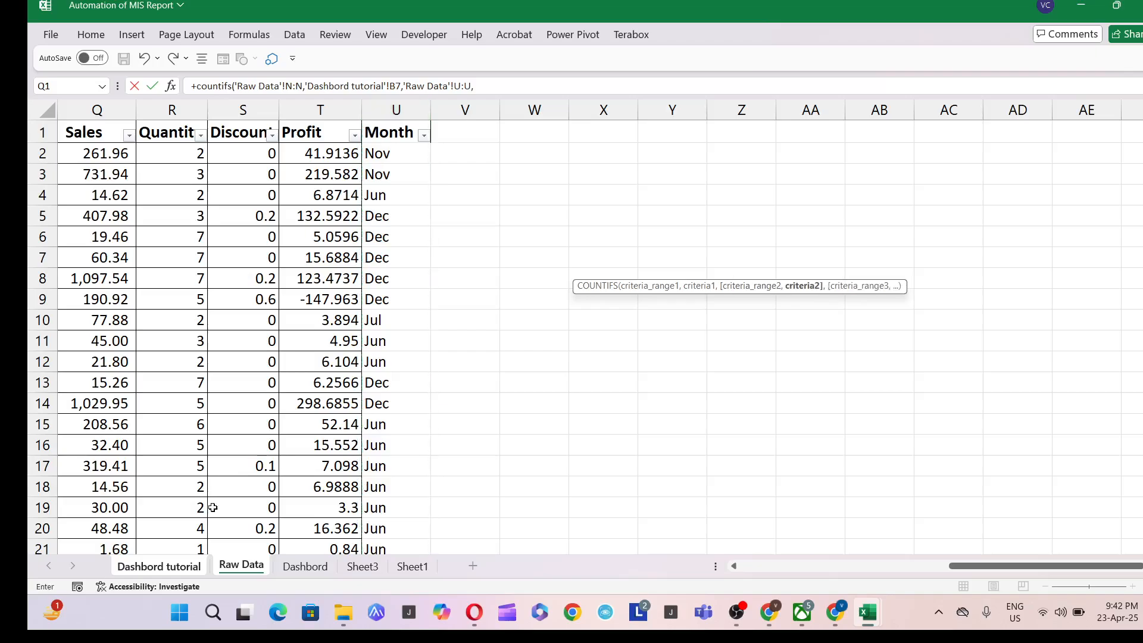
pyautogui.click(186, 568)
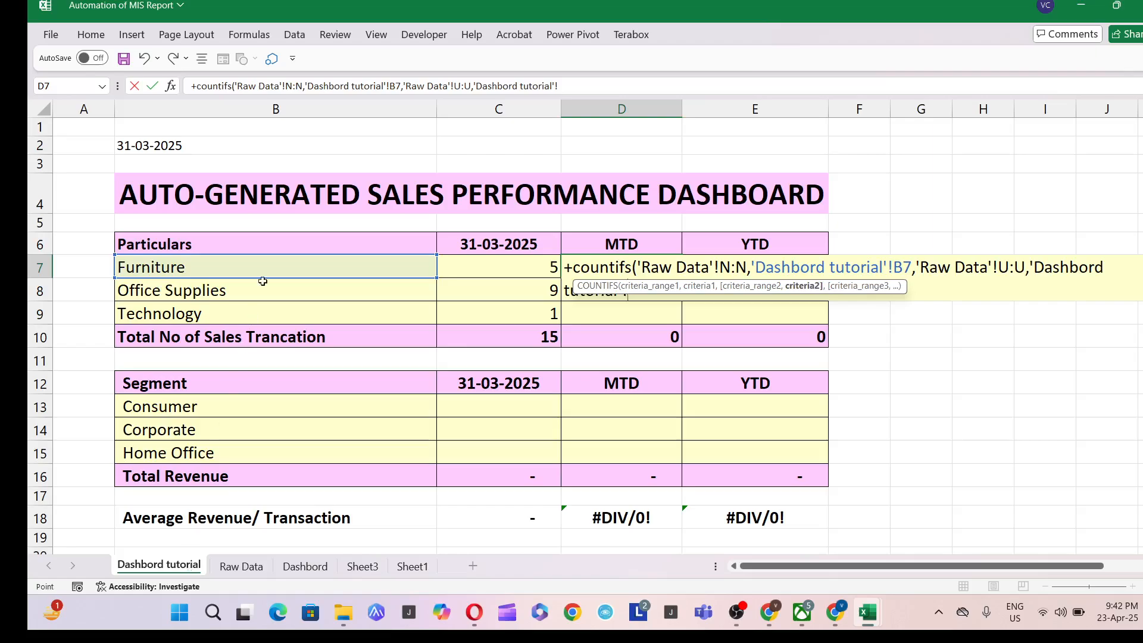
pyautogui.click(473, 146)
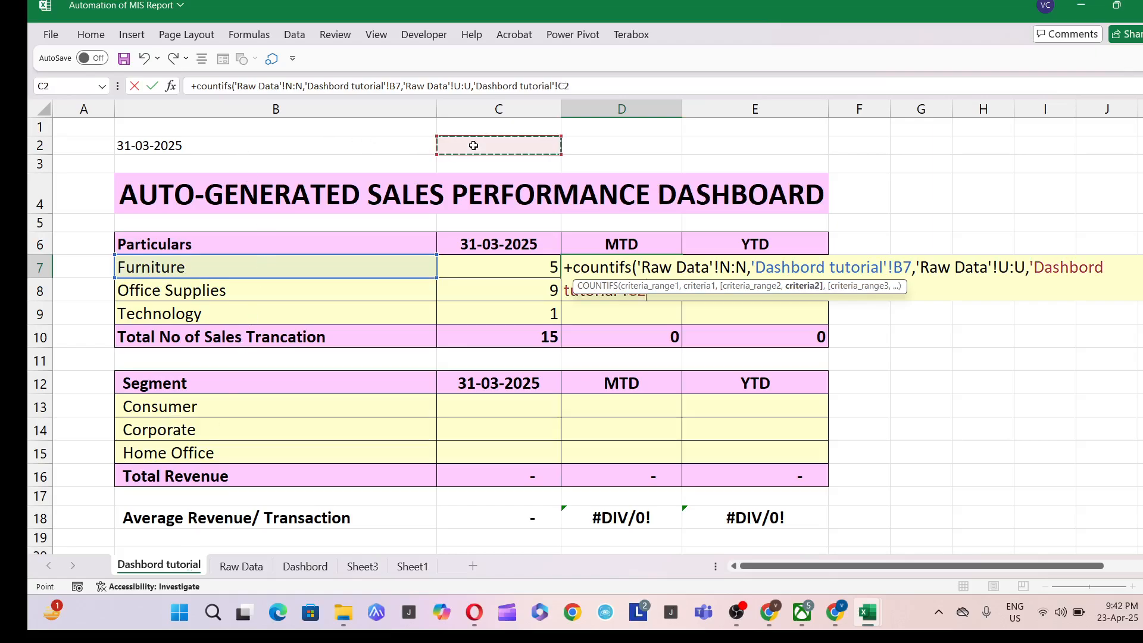
pyautogui.press('Return')
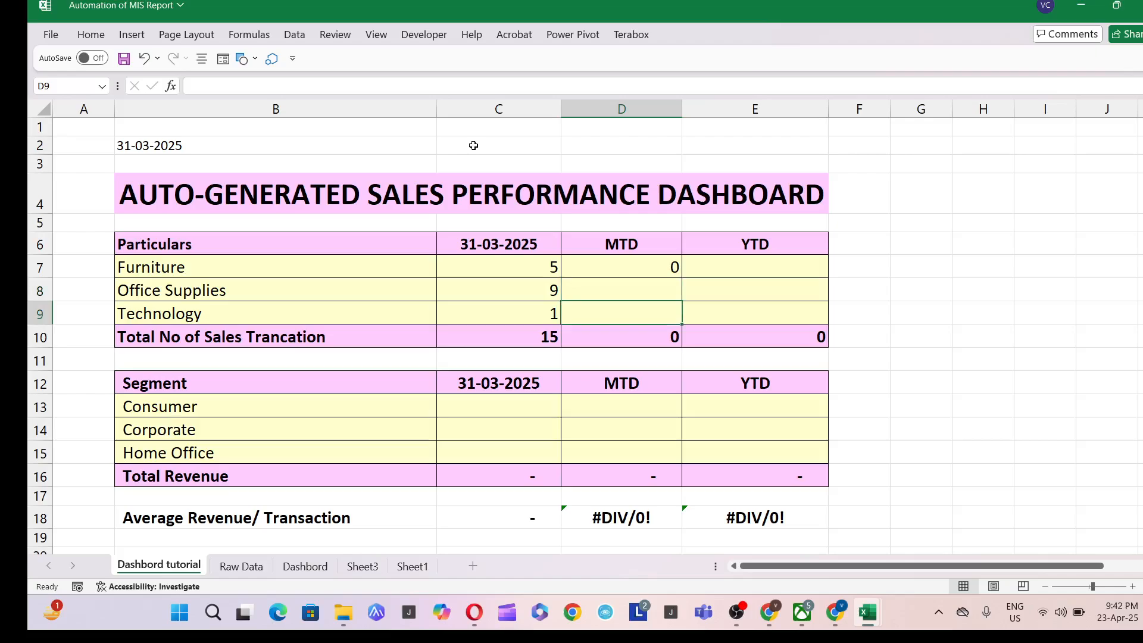
# Make the C2 reference in the D7 MTD formula absolute as $C$2.
pyautogui.press('Up')
pyautogui.press('F2')
pyautogui.press('Left')
pyautogui.press('Left')
pyautogui.press('Left')
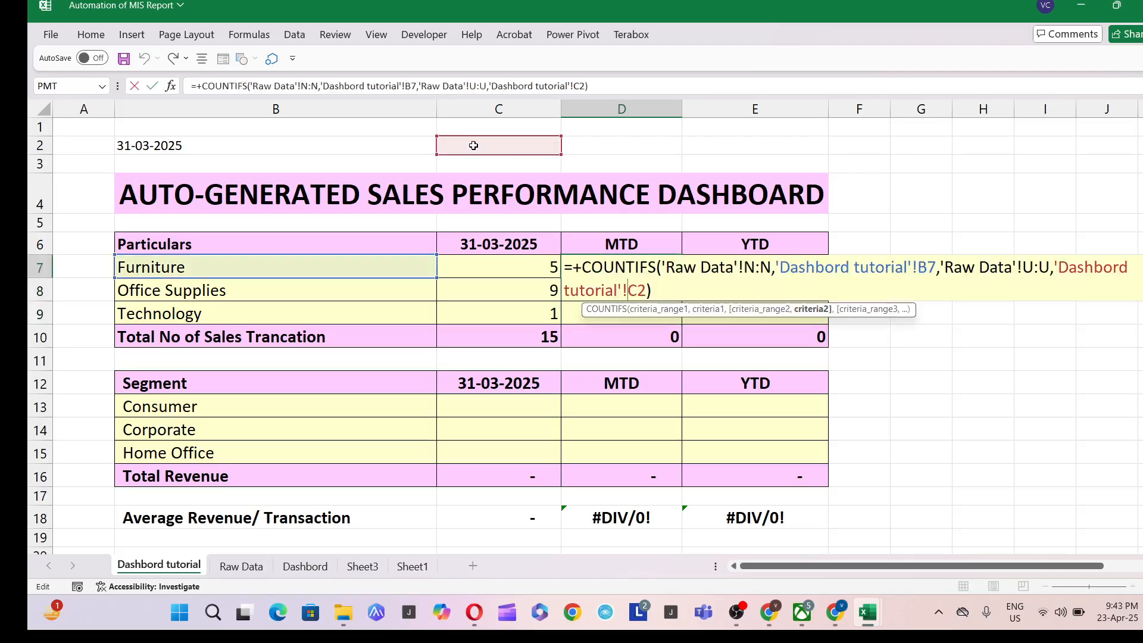
pyautogui.press('F4')
pyautogui.press('Return')
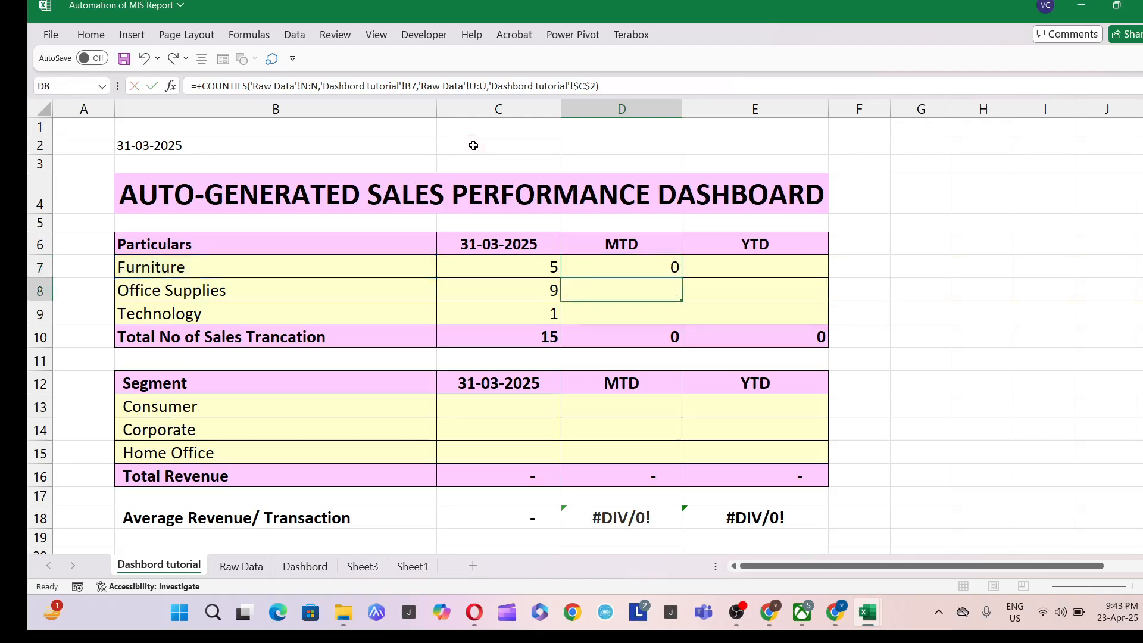
# Copy the Furniture MTD formula from D7 to the Office Supplies and Technology rows, D8:D9.
pyautogui.press('Up')
pyautogui.hotkey('ctrl', 'c')
pyautogui.press('Down')
pyautogui.hotkey('shift', 'Down')
pyautogui.press('Return')
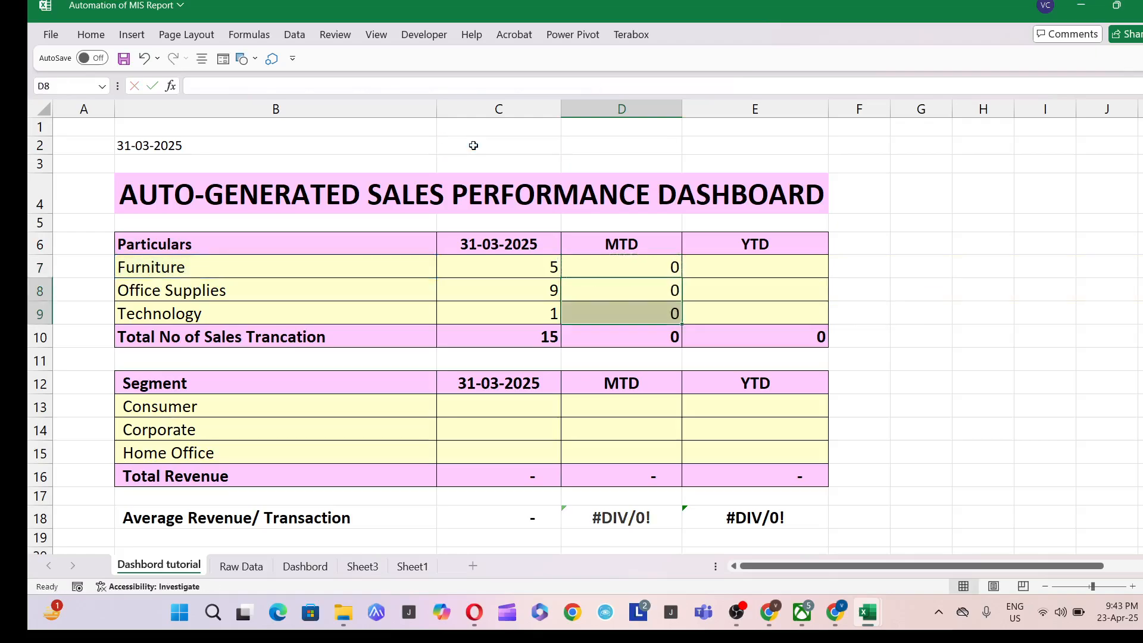
# Enter the formula +TEXT(B2,"mmm") in C2 to derive the month name from the report date.
pyautogui.press('Up')
pyautogui.press('Up')
pyautogui.press('Down')
pyautogui.press('F2')
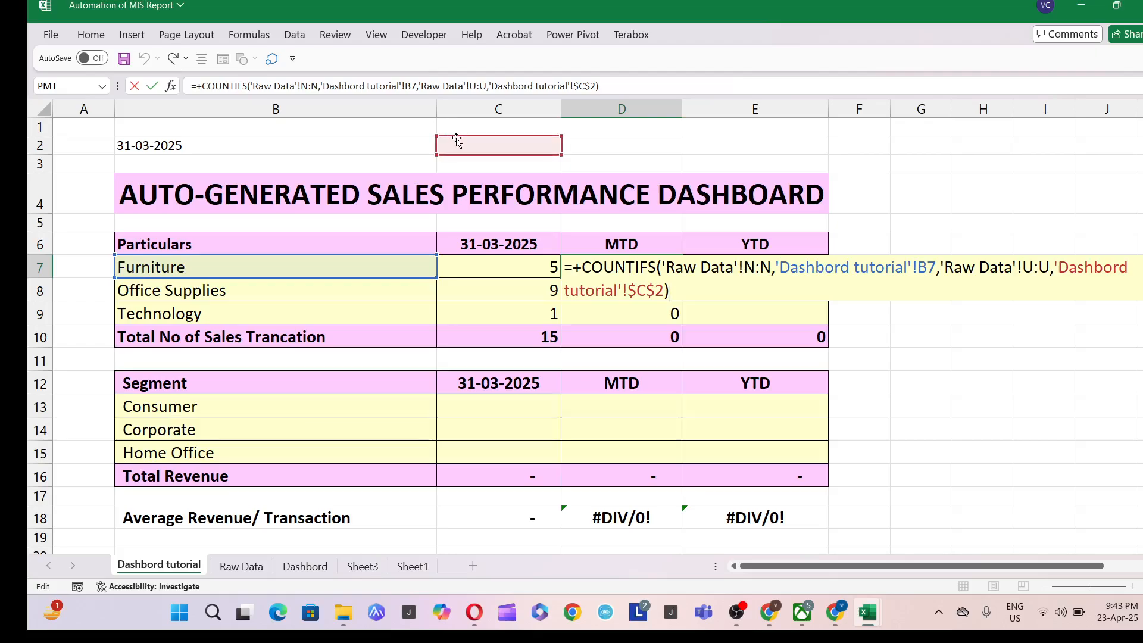
pyautogui.click(457, 140)
pyautogui.write('+text')
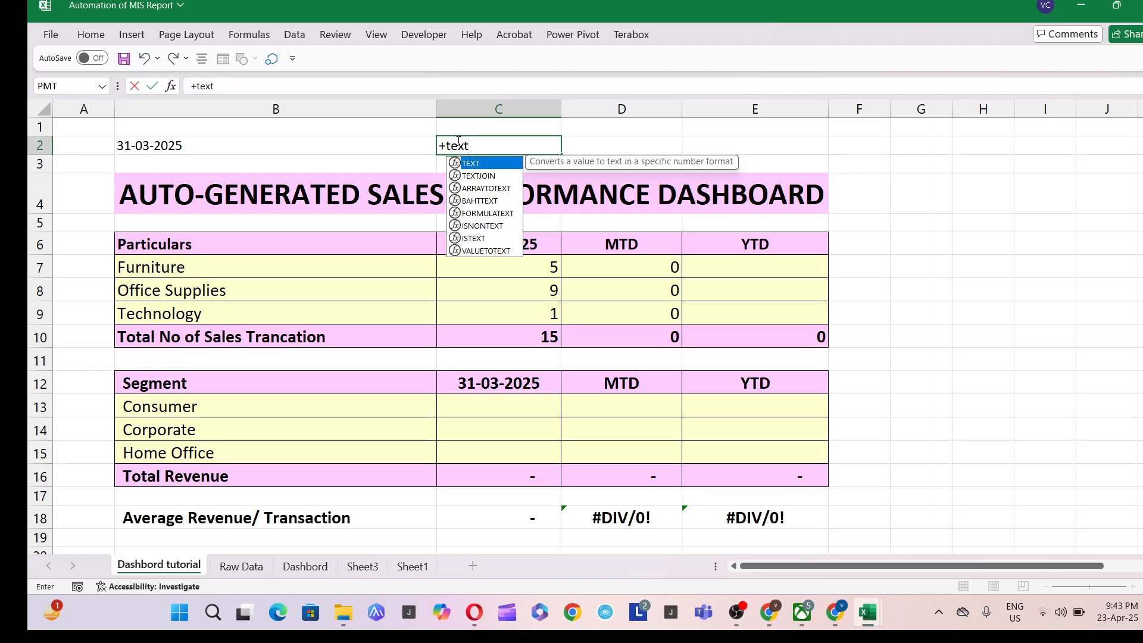
pyautogui.write('(')
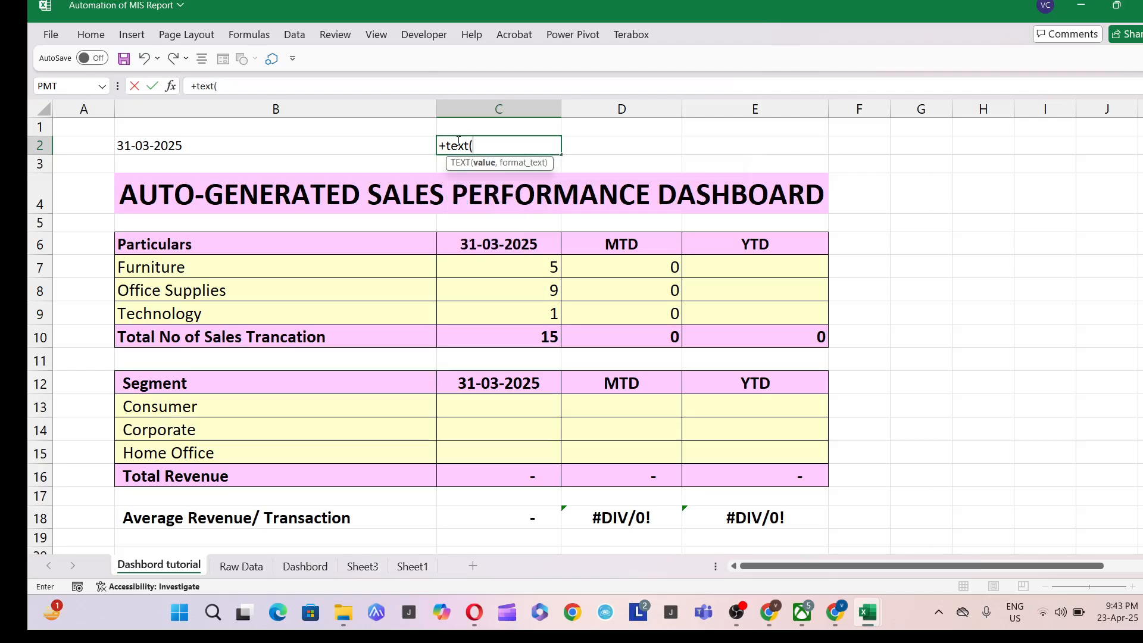
pyautogui.click(388, 150)
pyautogui.write(',"mm')
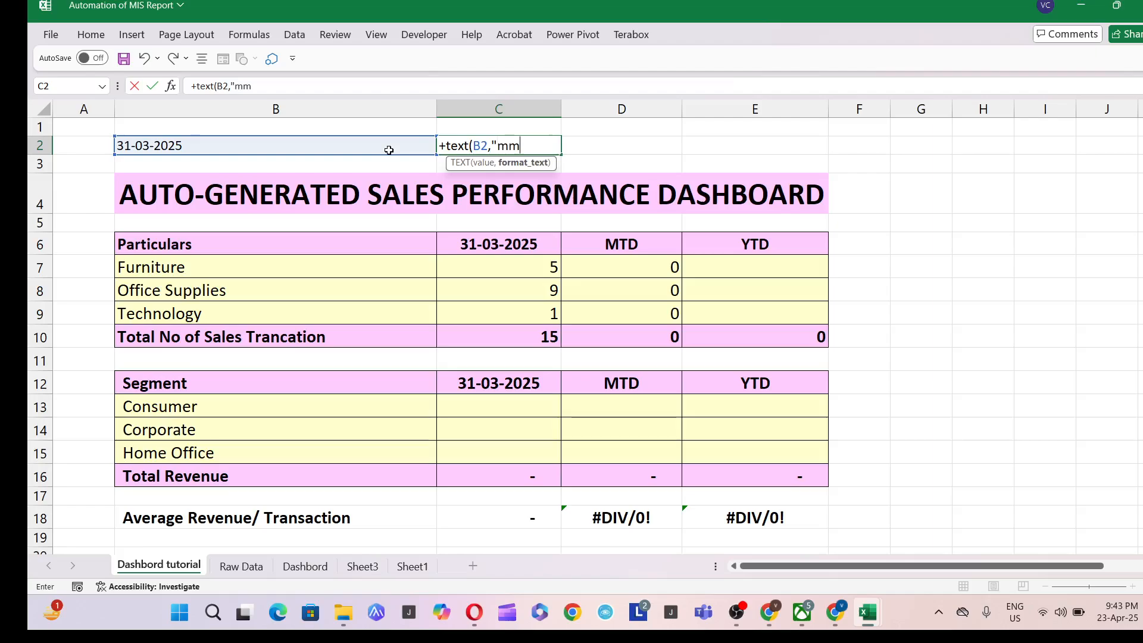
pyautogui.write('m")')
pyautogui.press('Return')
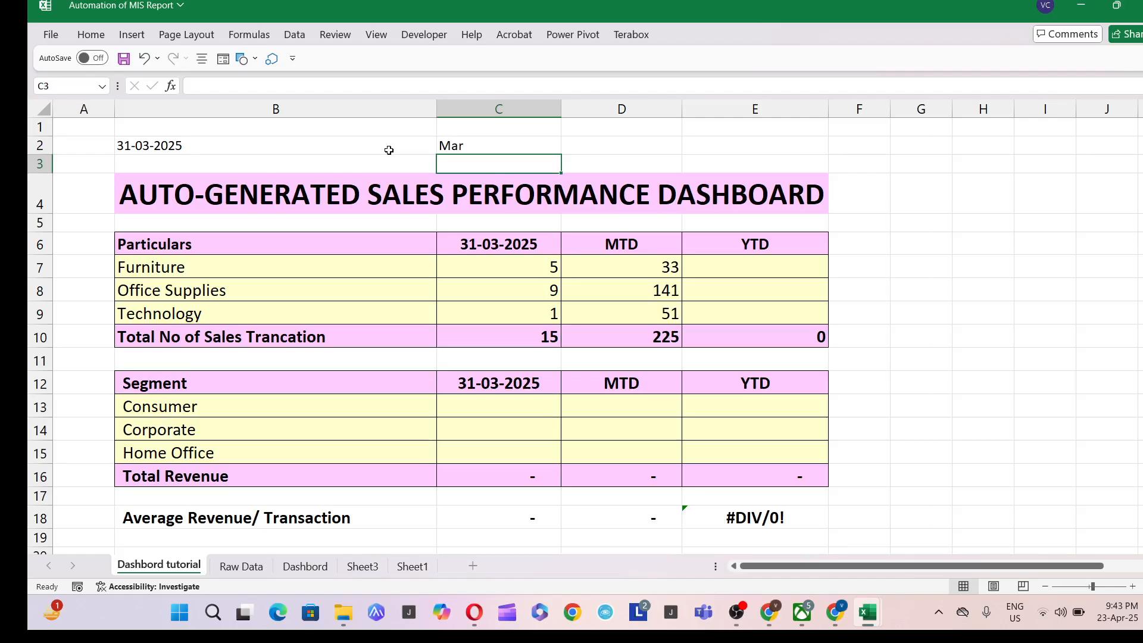
# Start a COUNTIFS formula in E7 for the Furniture YTD transaction count.
pyautogui.click(389, 150)
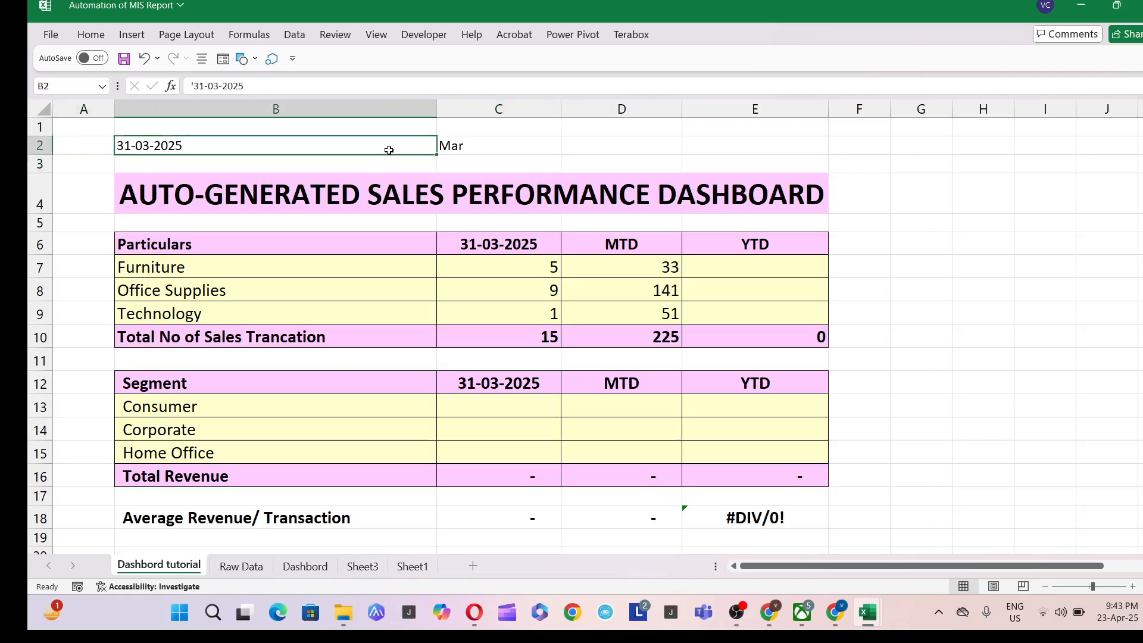
pyautogui.press('Right')
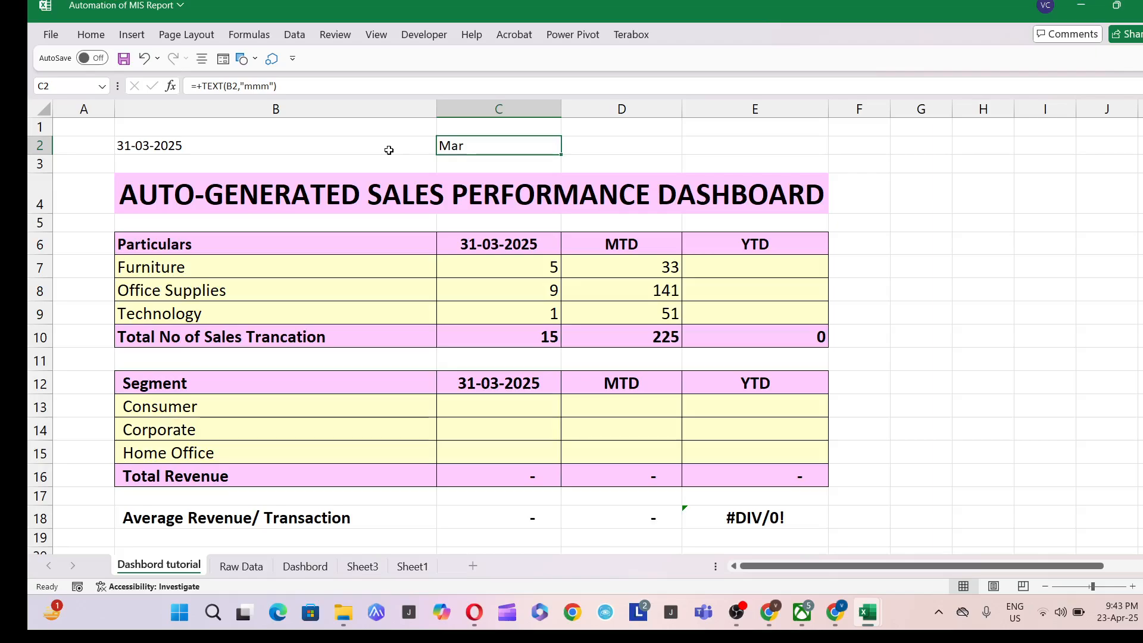
pyautogui.press('Right')
pyautogui.press('Down')
pyautogui.press('Down')
pyautogui.press('Down')
pyautogui.press('Down')
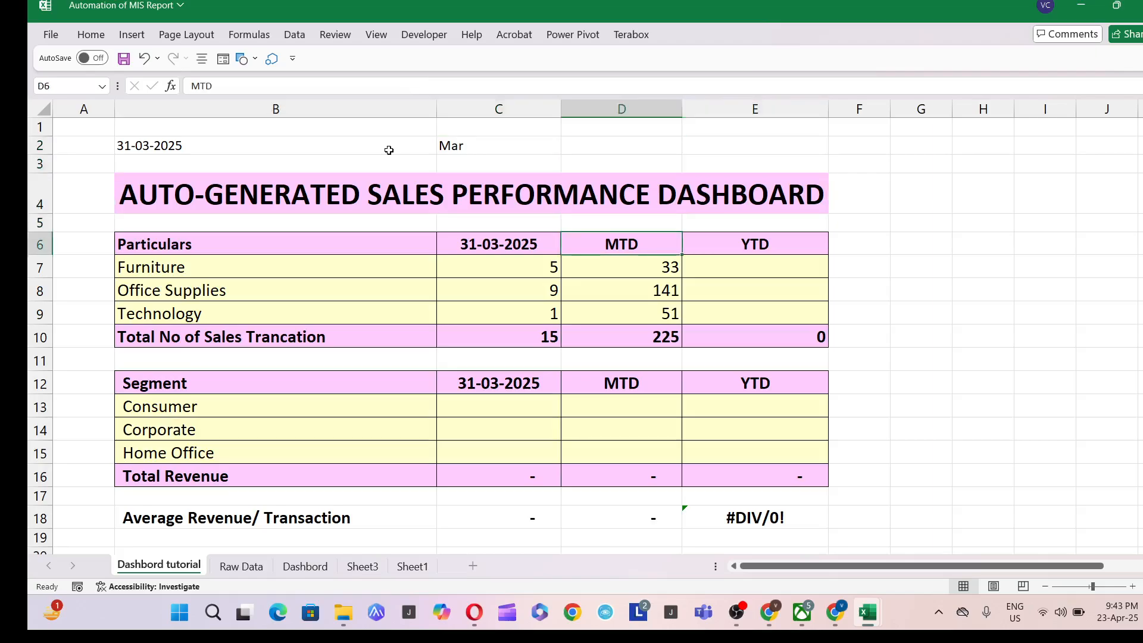
pyautogui.press('Down')
pyautogui.press('Right')
pyautogui.write('+c')
pyautogui.press('BackSpace')
pyautogui.write('countifs(')
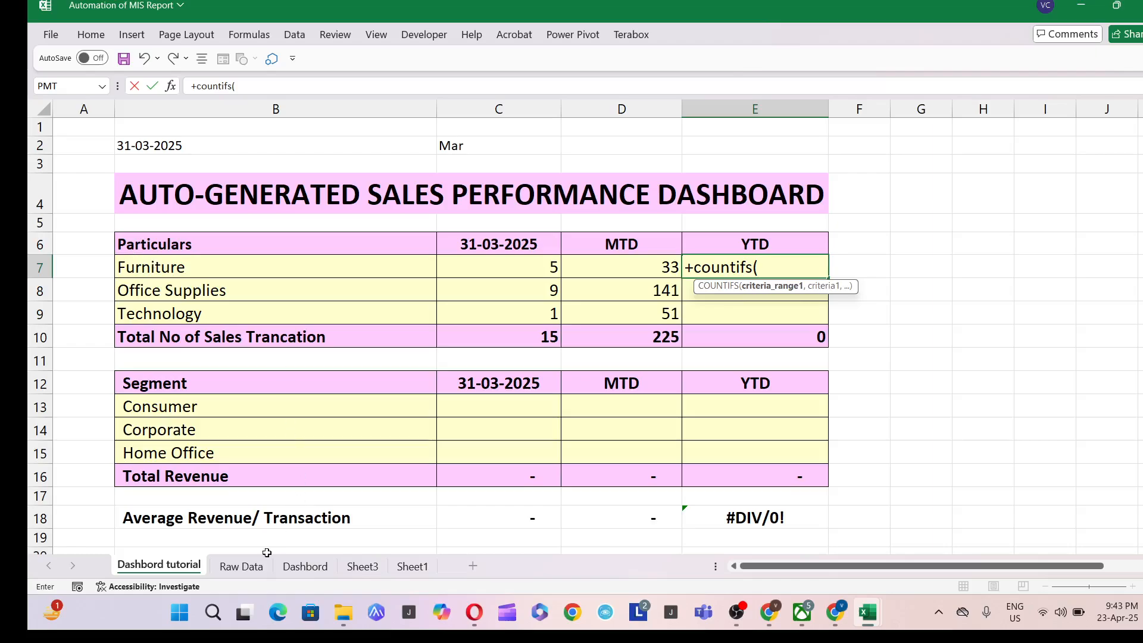
# Complete the E7 COUNTIFS formula with Raw Data's Category column N:N as range and the Furniture label B7 as criterion.
pyautogui.click(241, 566)
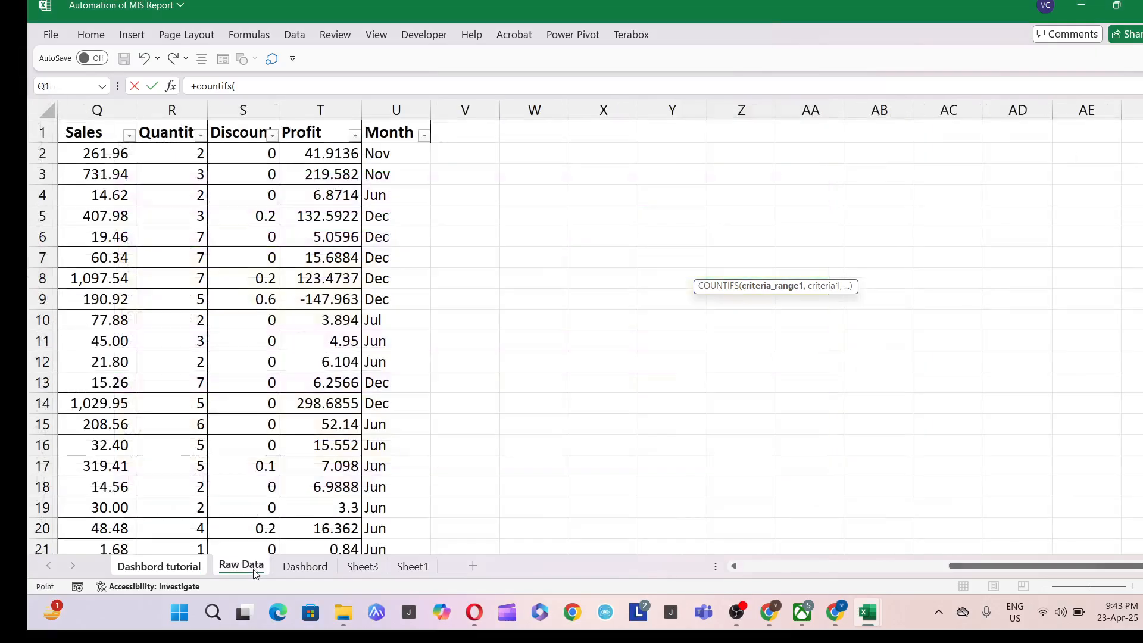
pyautogui.click(840, 569)
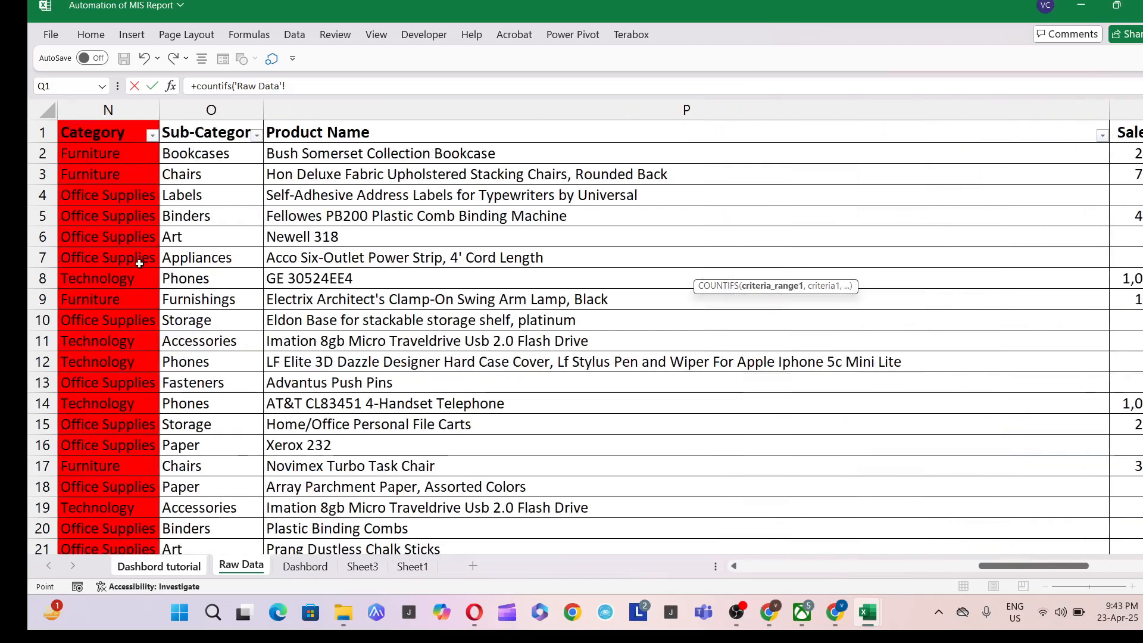
pyautogui.click(113, 107)
pyautogui.write(",'Dashbord tutorial'!")
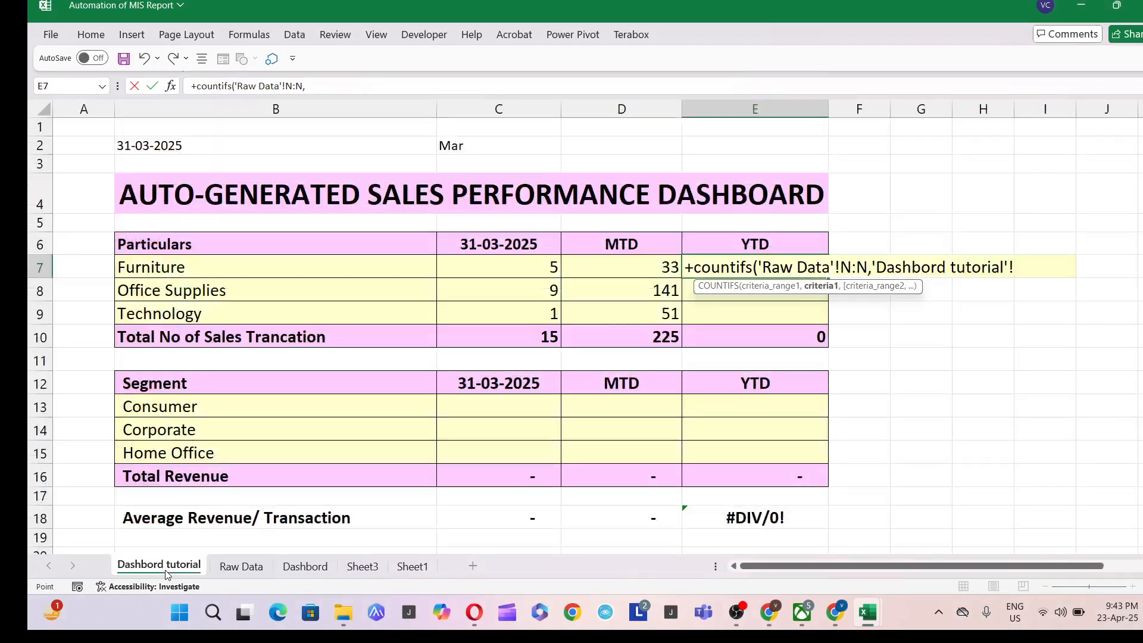
pyautogui.click(166, 568)
pyautogui.click(181, 268)
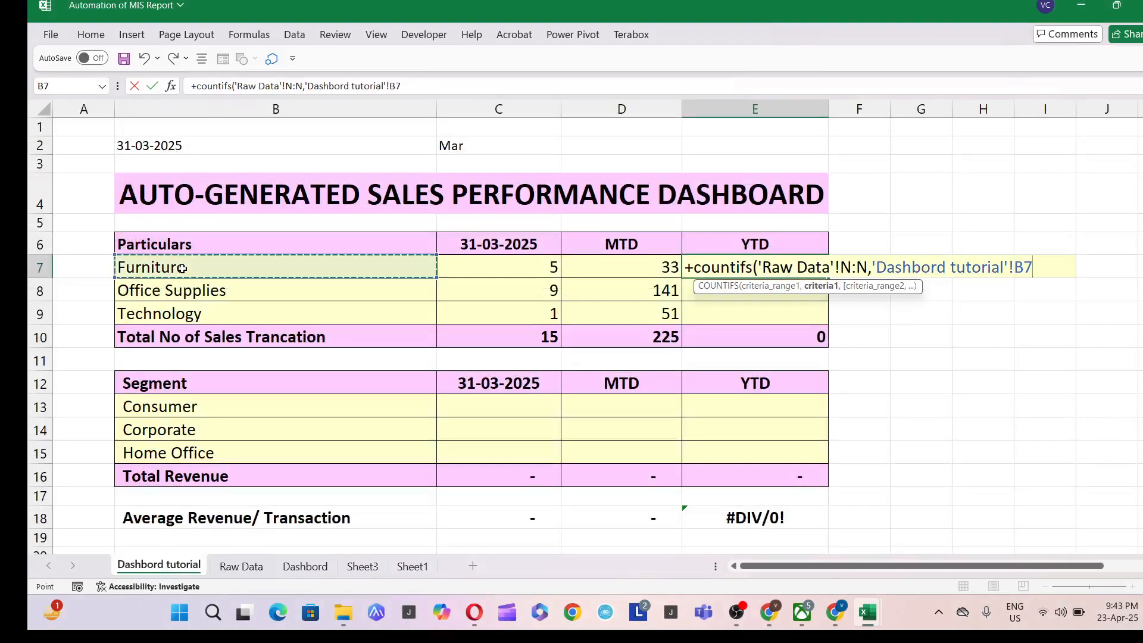
pyautogui.press('Return')
# Copy the Furniture YTD formula from E7 to the Office Supplies and Technology rows, E8:E9.
pyautogui.press('Up')
pyautogui.hotkey('ctrl', 'c')
pyautogui.press('Down')
pyautogui.hotkey('shift', 'Down')
pyautogui.press('Return')
# Check the formulas behind the YTD and MTD totals in E10 and D10.
pyautogui.press('Down')
pyautogui.press('Down')
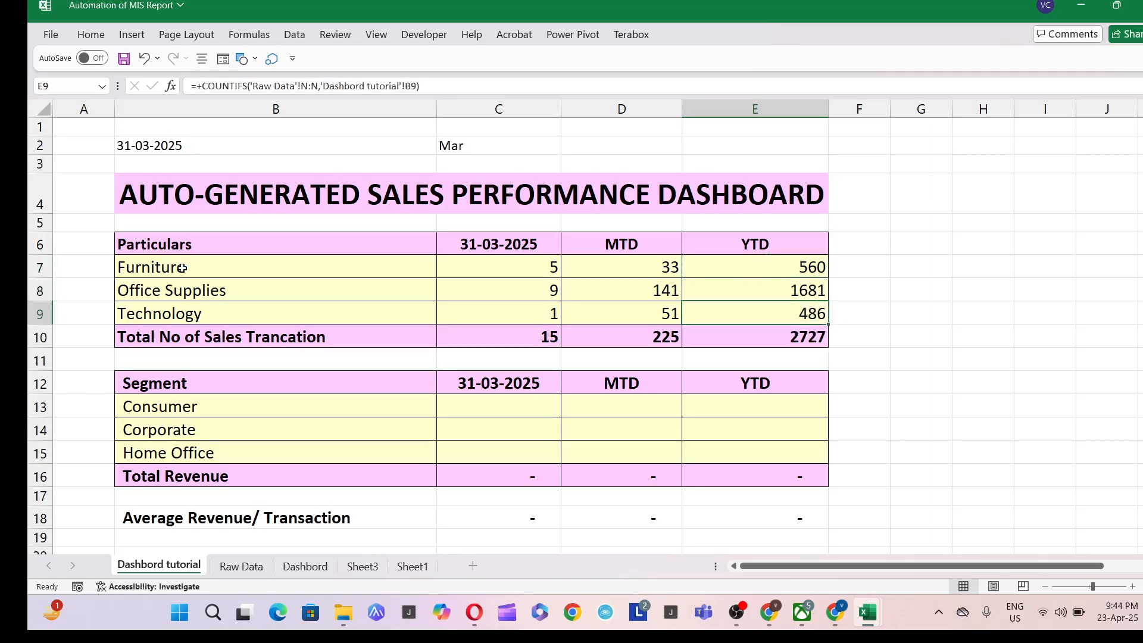
pyautogui.press('F2')
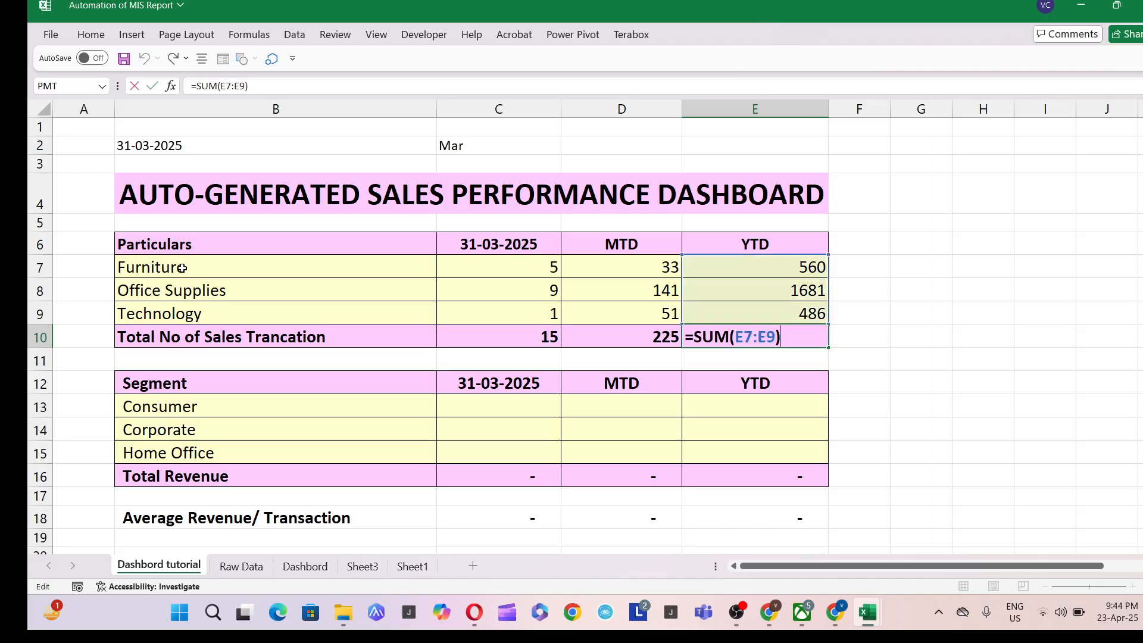
pyautogui.press('Escape')
pyautogui.press('Left')
pyautogui.press('F2')
pyautogui.press('Escape')
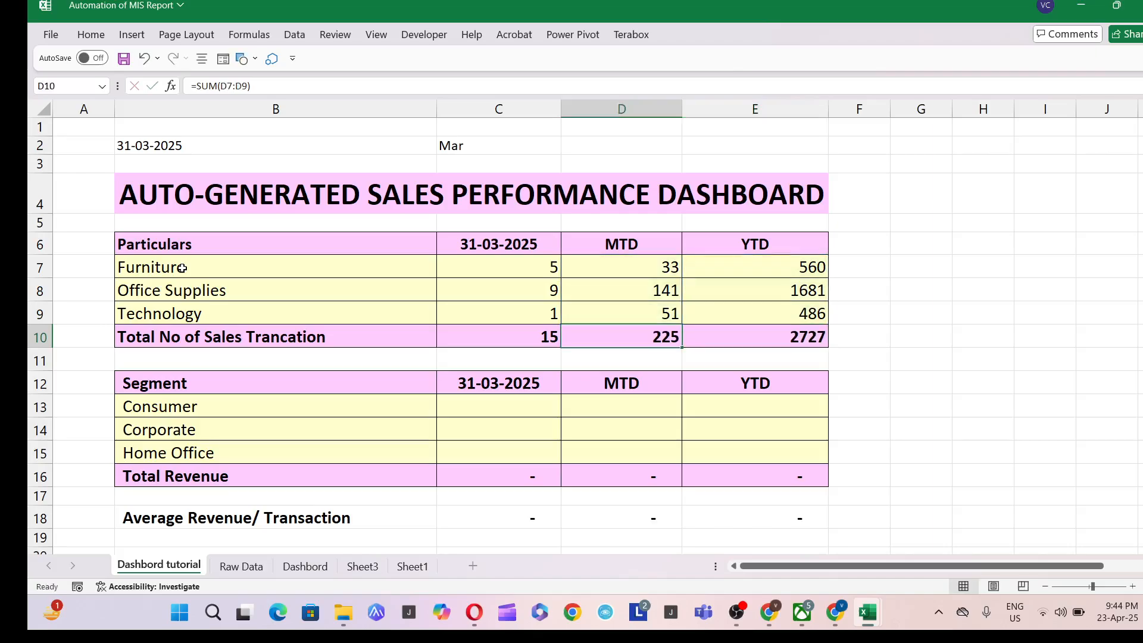
# Check the formula behind the daily transaction total in C10.
pyautogui.press('Left')
pyautogui.press('F2')
pyautogui.press('Escape')
# Select cell C13, the Consumer segment's 31-03-2025 revenue cell.
pyautogui.press('Down')
pyautogui.press('Down')
pyautogui.press('Down')
pyautogui.press('Down')
pyautogui.press('Left')
pyautogui.press('Up')
pyautogui.press('Right')
pyautogui.press('Right')
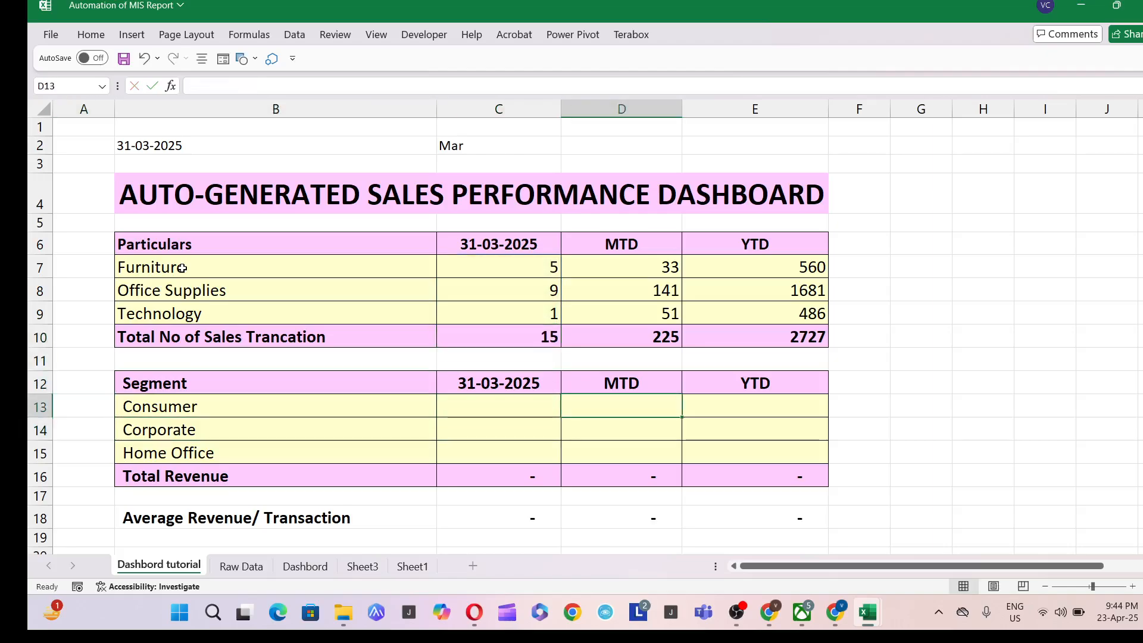
pyautogui.press('Left')
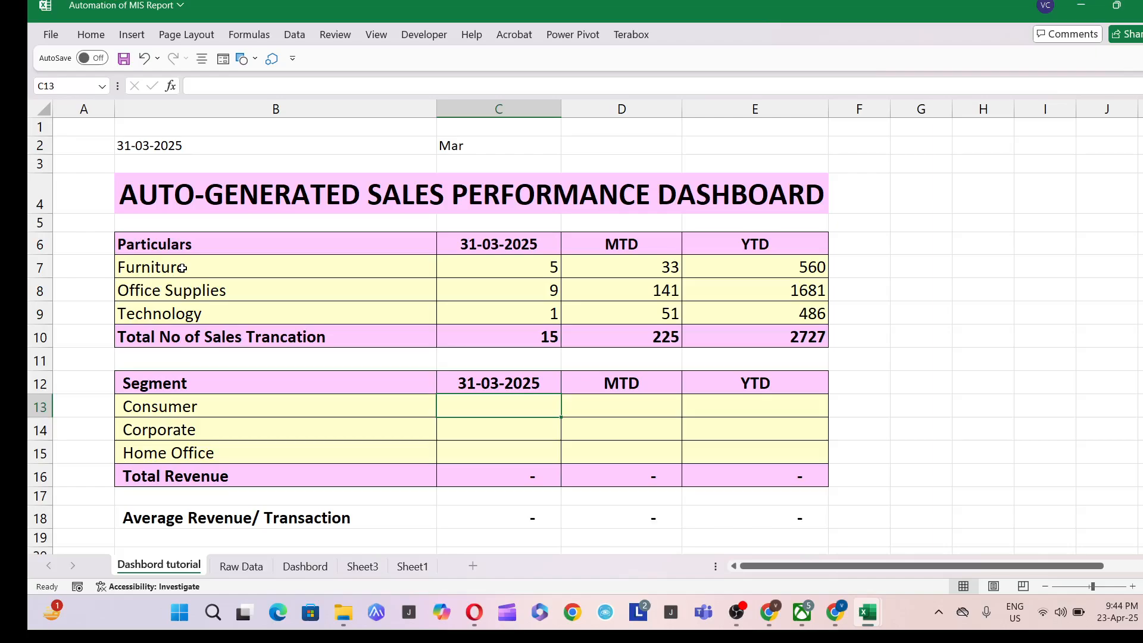
pyautogui.write('+')
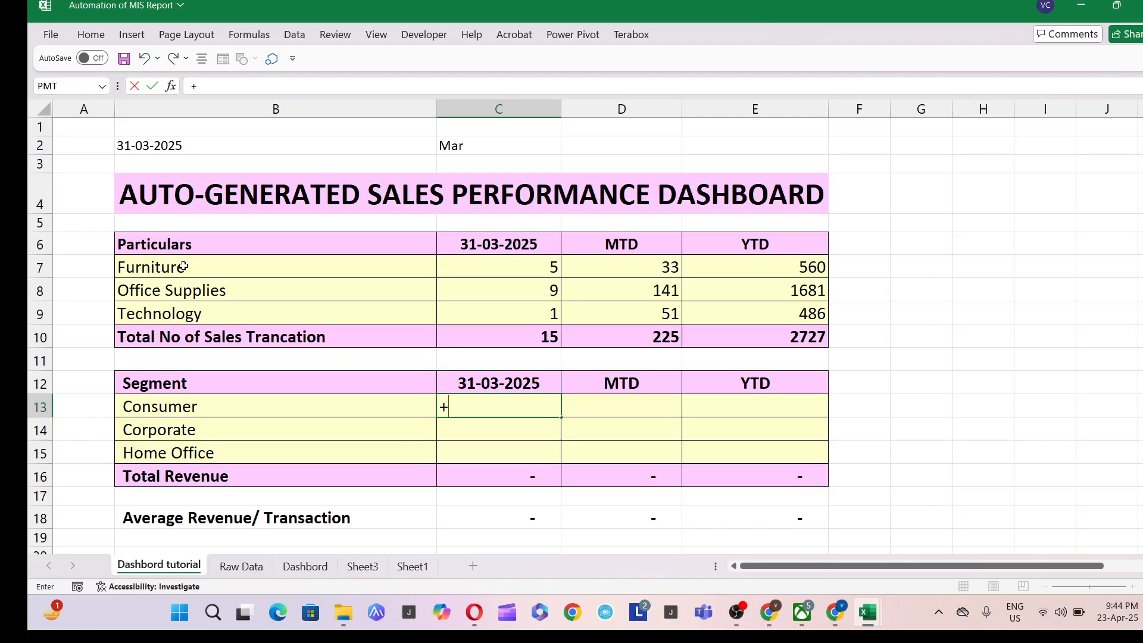
pyautogui.write('coun')
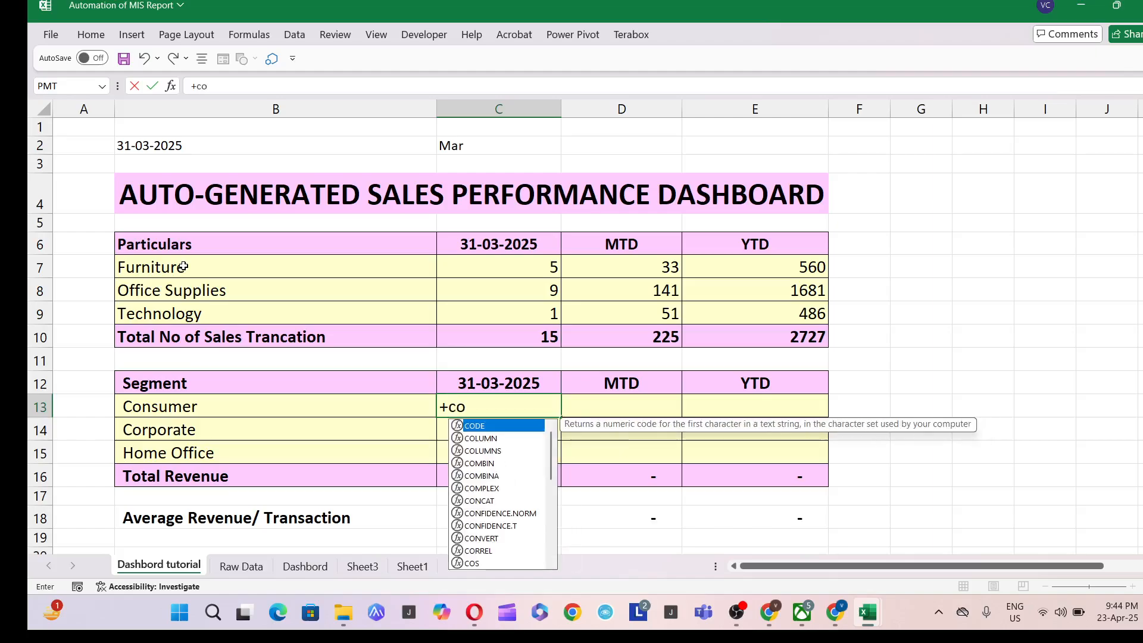
pyautogui.press('BackSpace')
pyautogui.press('BackSpace')
pyautogui.press('BackSpace')
pyautogui.press('BackSpace')
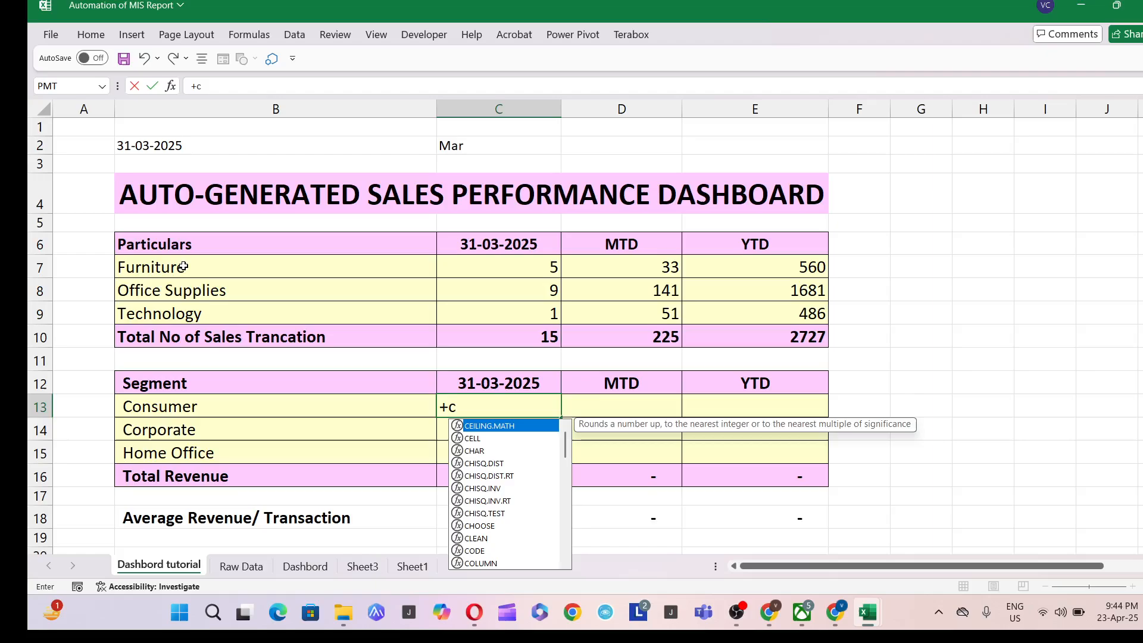
pyautogui.write('sumifs')
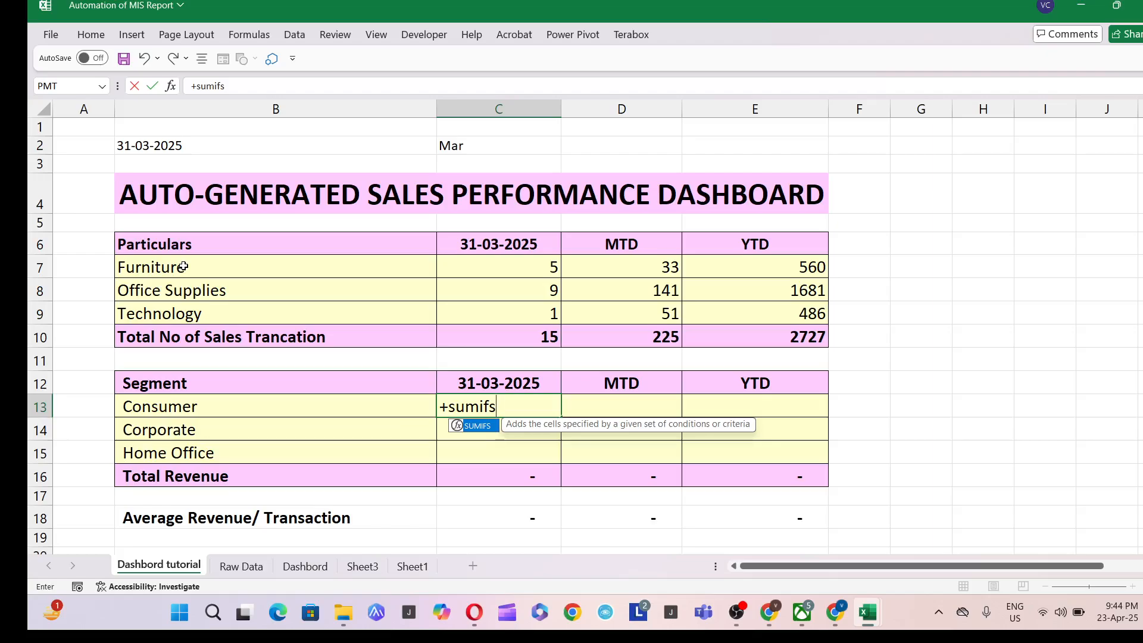
pyautogui.write('(')
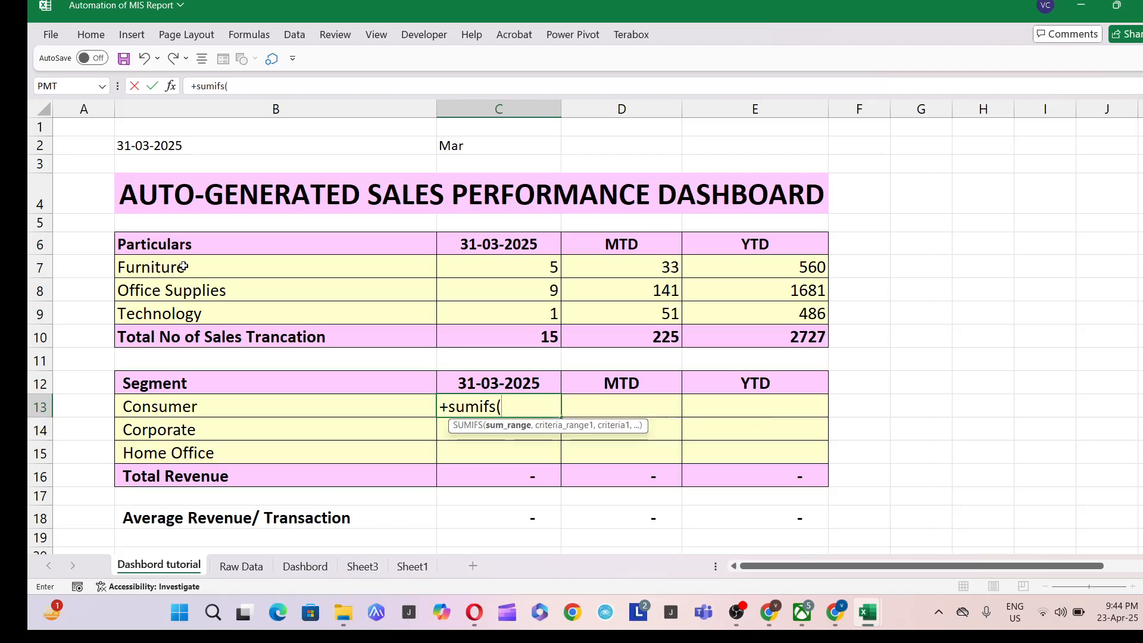
pyautogui.hotkey('ctrl', 'pagedown')
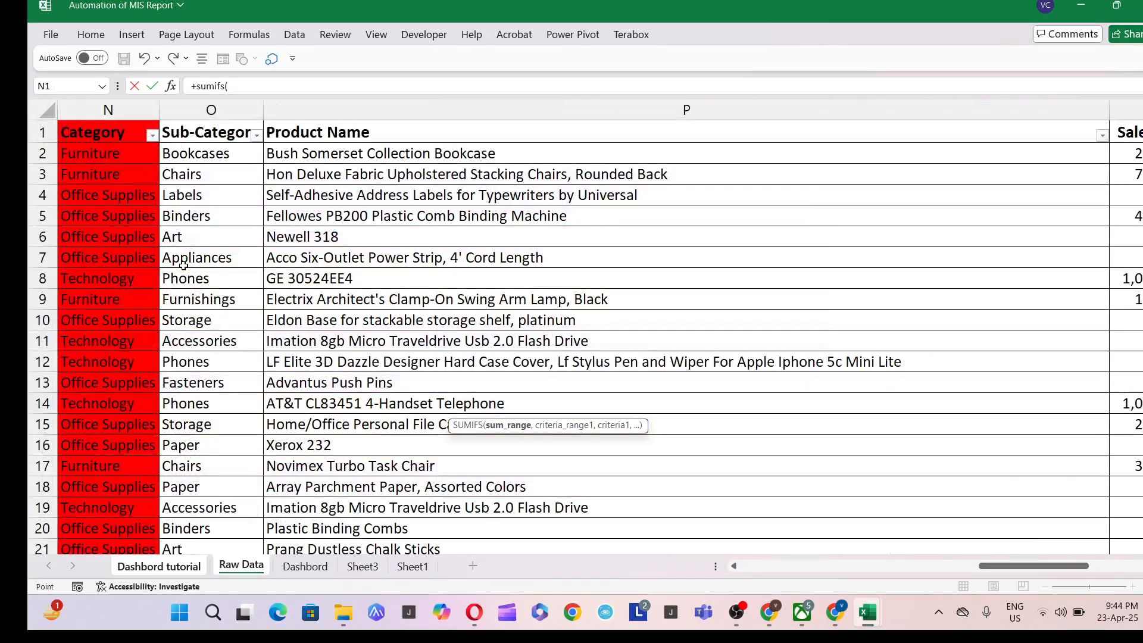
pyautogui.hotkey('ctrl', 'pageup')
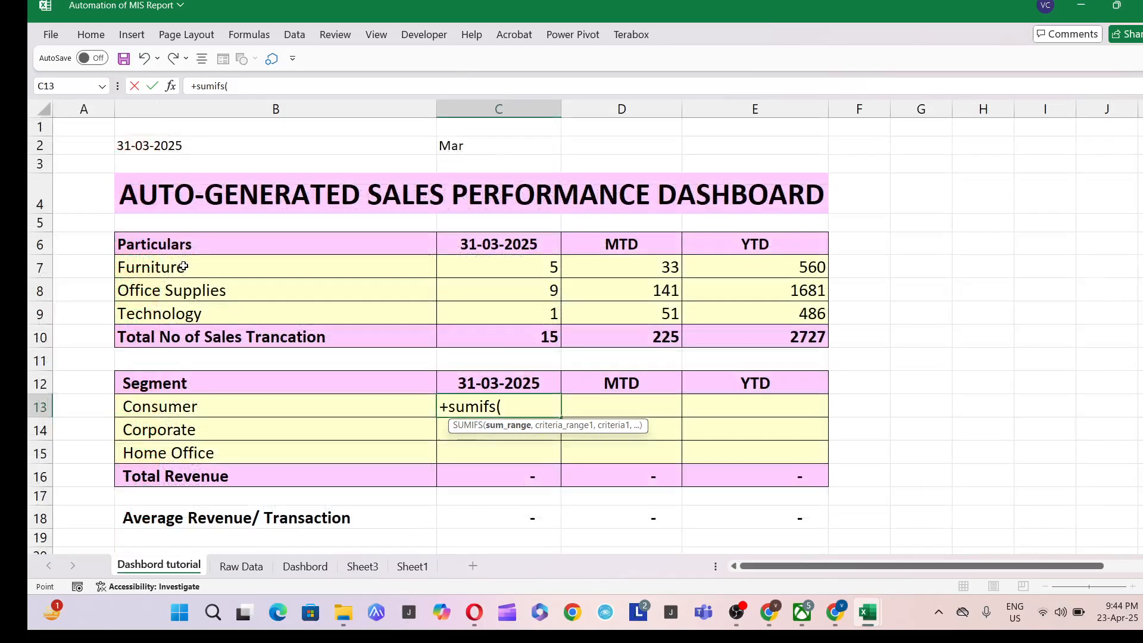
pyautogui.hotkey('ctrl', 'pagedown')
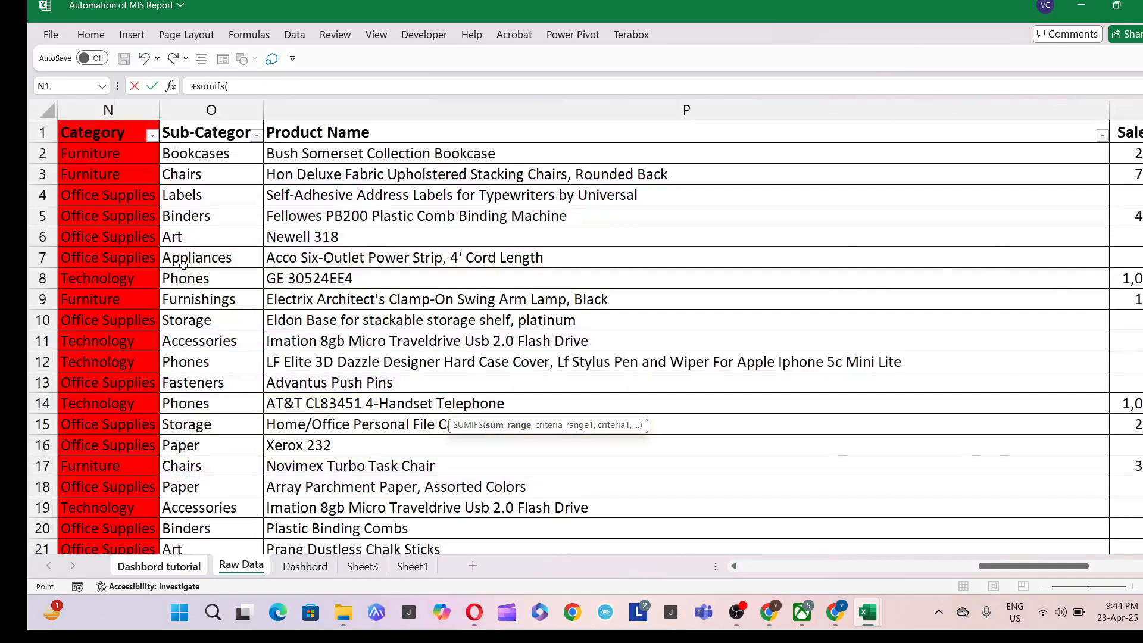
pyautogui.hotkey('ctrl', 'Left')
pyautogui.press('Right')
pyautogui.press('Right')
pyautogui.press('Right')
pyautogui.press('Right')
pyautogui.press('Right')
pyautogui.press('Right')
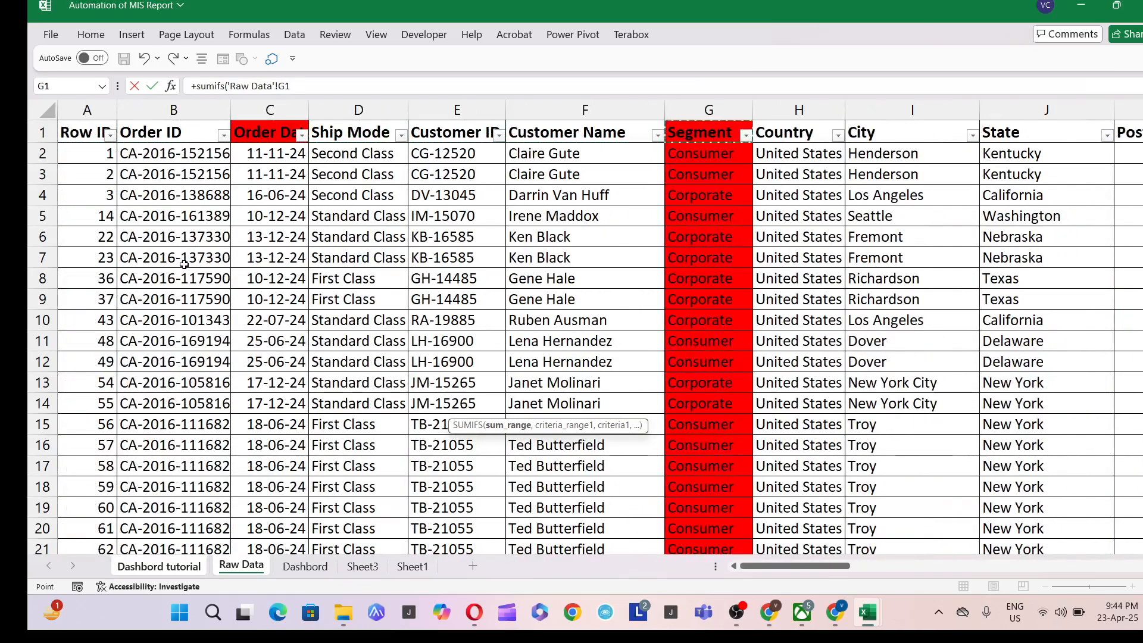
pyautogui.click(715, 109)
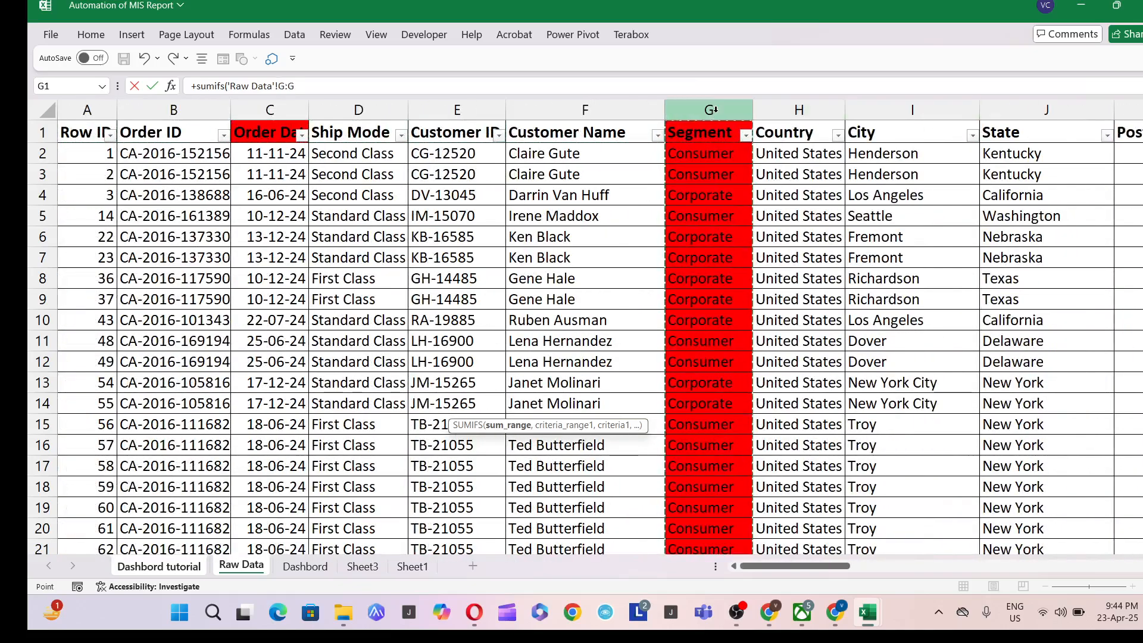
pyautogui.write(',')
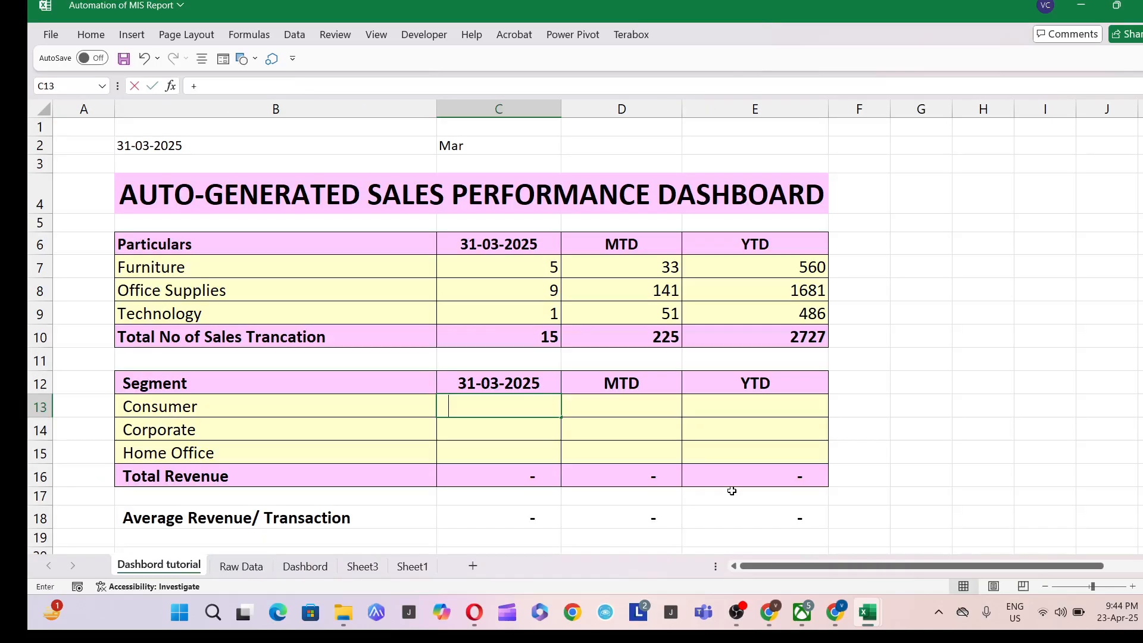
# Start a SUMIFS formula in C13 for Consumer's daily revenue, with Raw Data's Sales column Q:Q as the sum range.
pyautogui.write('sum')
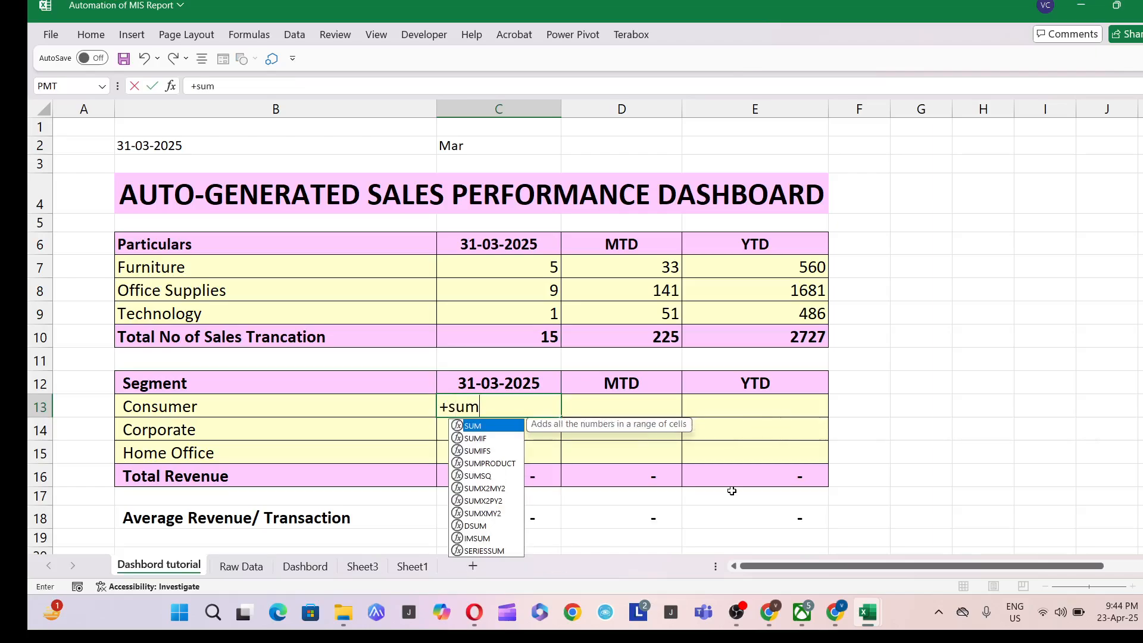
pyautogui.write('ifs(')
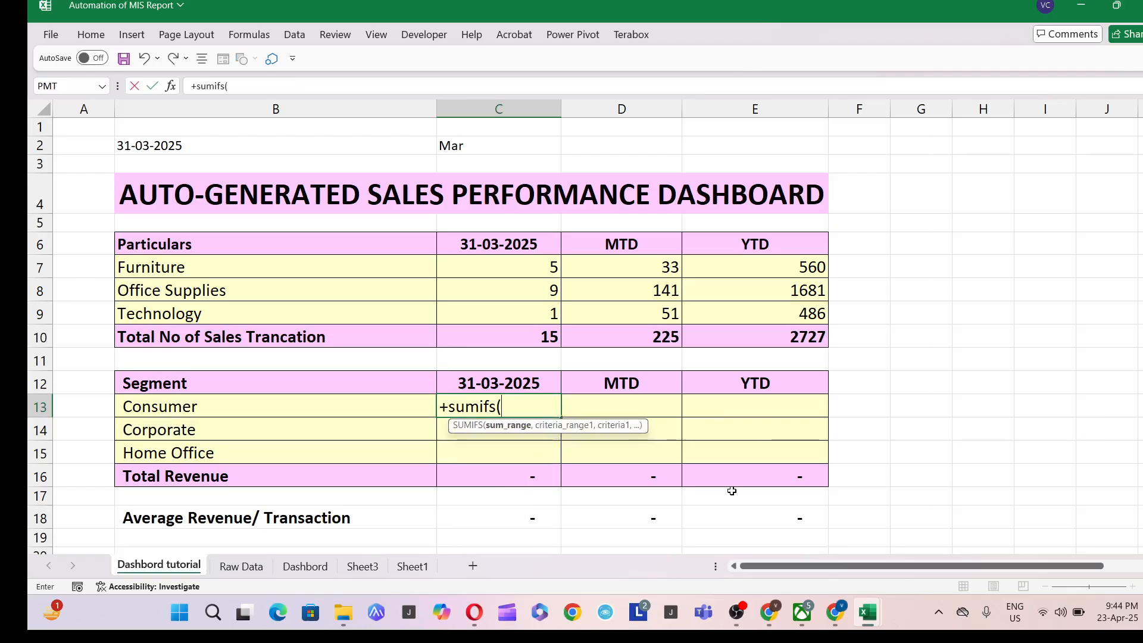
pyautogui.hotkey('ctrl', 'pagedown')
pyautogui.click(960, 340)
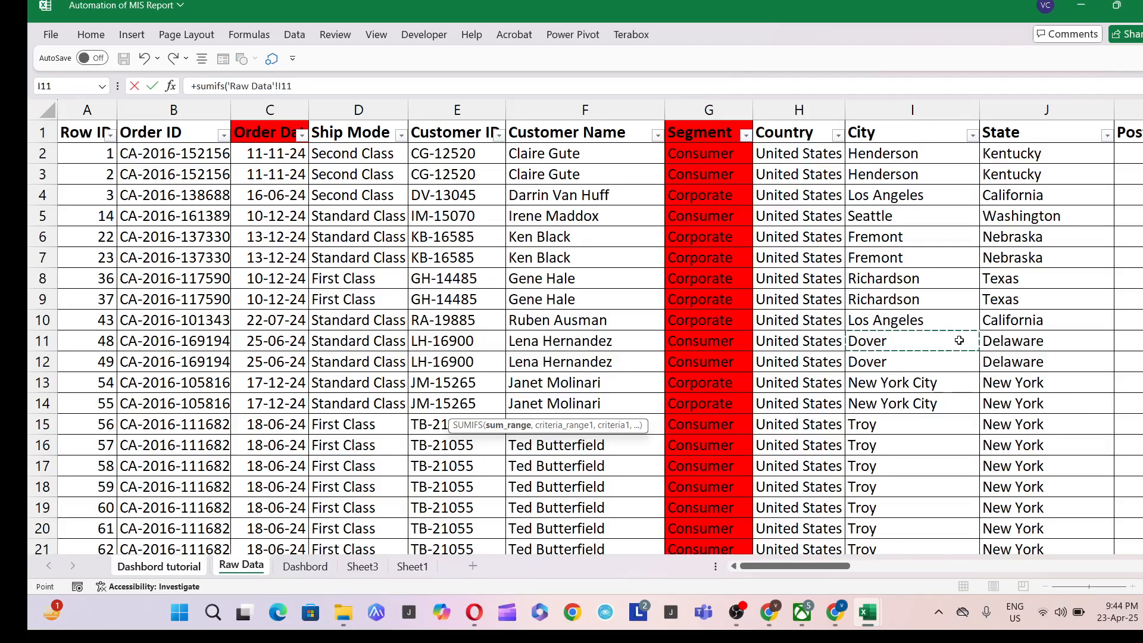
pyautogui.hotkey('ctrl', 'Up')
pyautogui.press('Right')
pyautogui.press('Right')
pyautogui.hotkey('ctrl', 'Right')
pyautogui.press('Left')
pyautogui.press('Left')
pyautogui.press('Left')
pyautogui.press('Left')
pyautogui.press('Right')
pyautogui.press('Left')
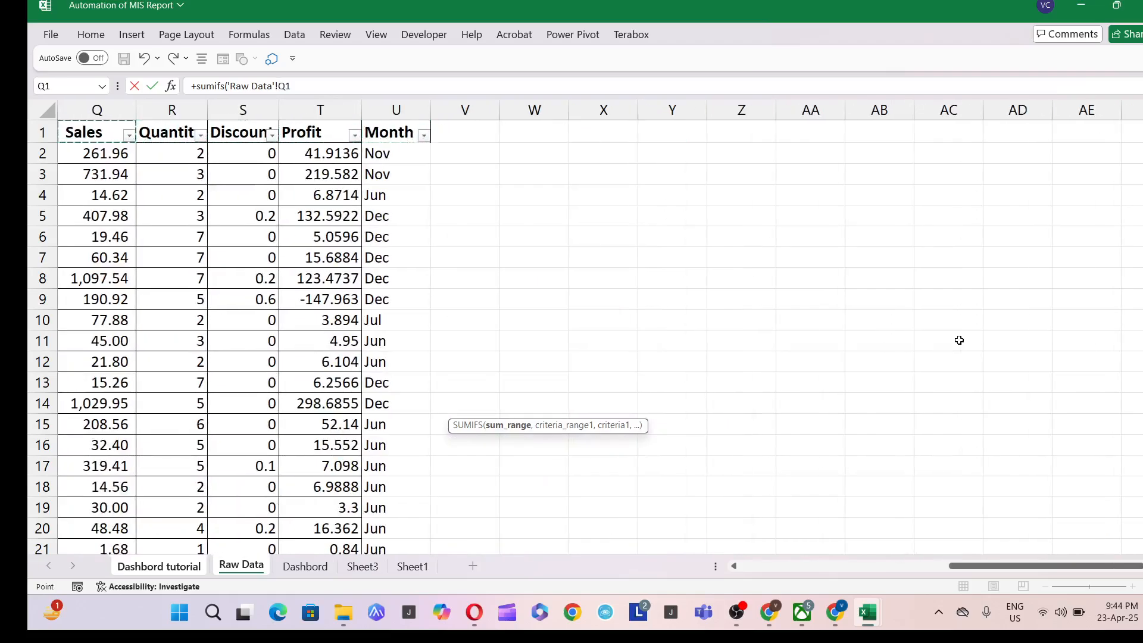
pyautogui.hotkey('ctrl', 'space')
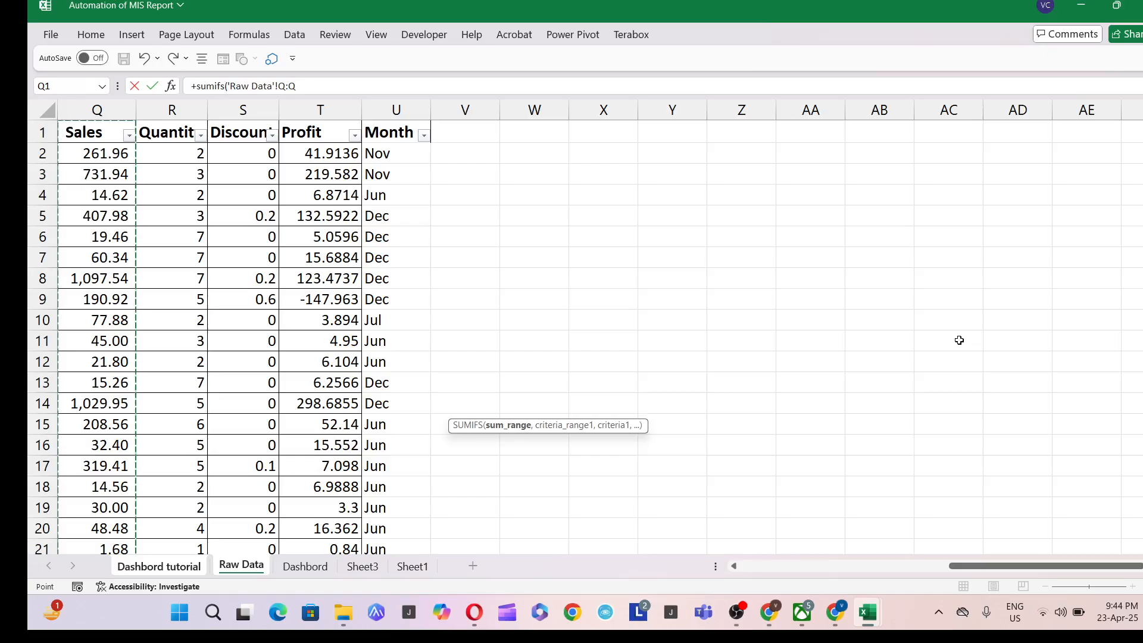
# Add Raw Data's Category column N:N as the first criteria range and the Consumer label B13 as its criterion.
pyautogui.write(',')
pyautogui.press('Left')
pyautogui.press('Left')
pyautogui.press('Left')
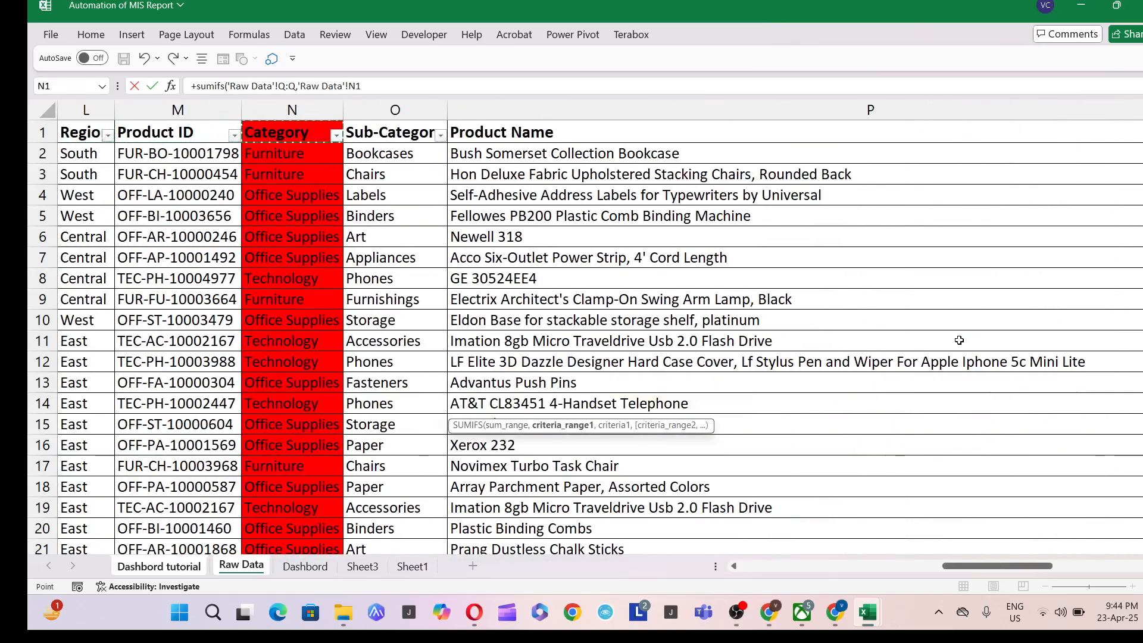
pyautogui.hotkey('ctrl', 'space')
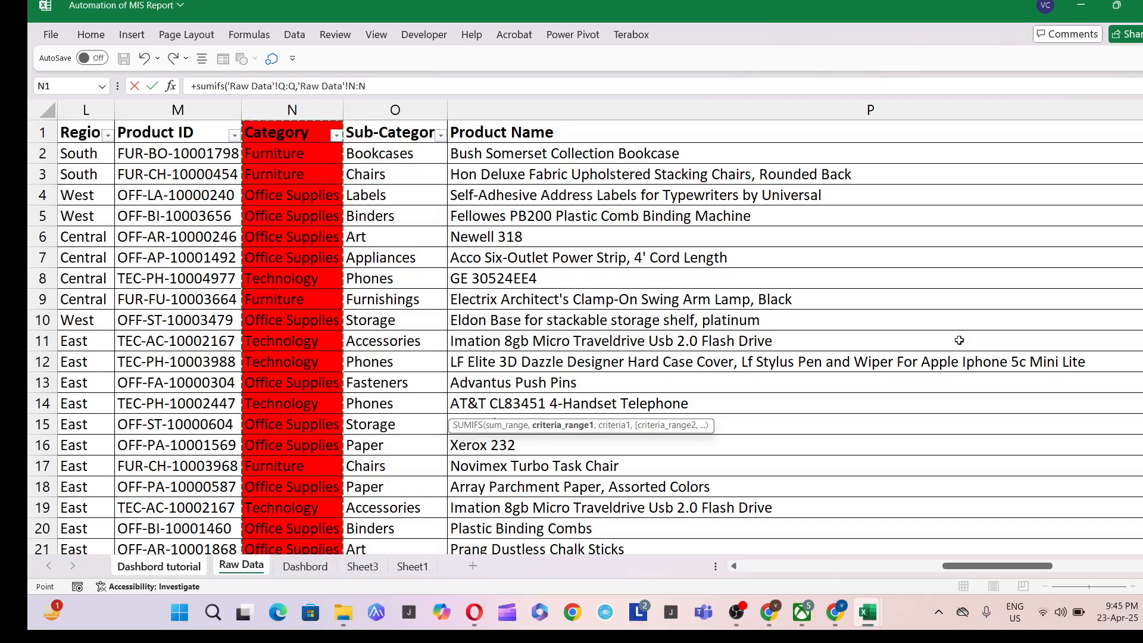
pyautogui.write(',')
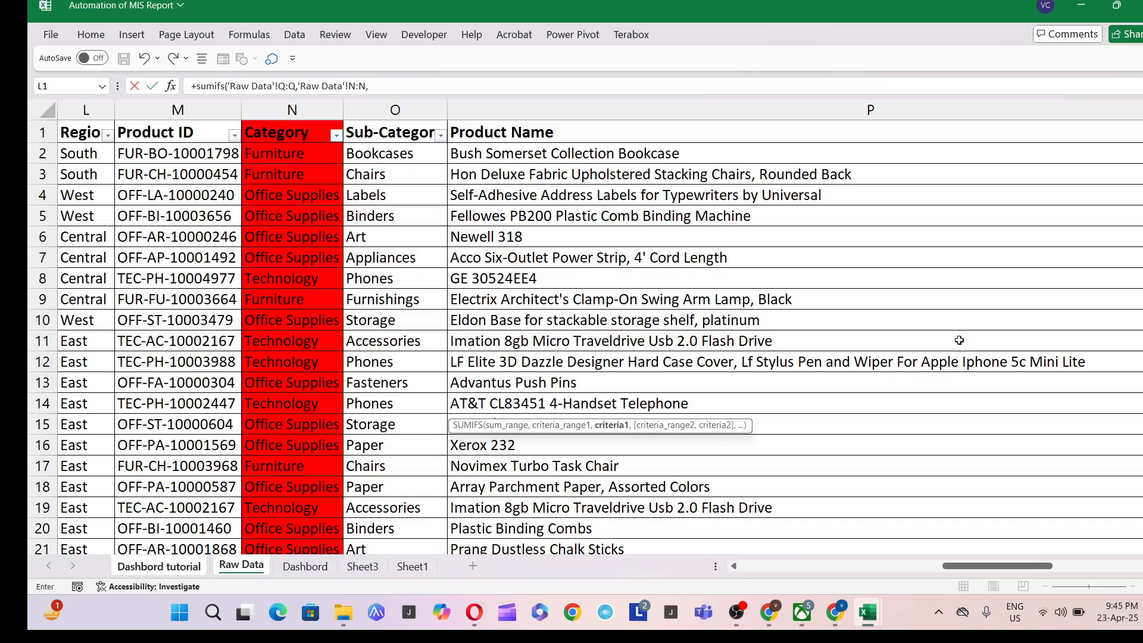
pyautogui.hotkey('ctrl', 'pageup')
pyautogui.press('Left')
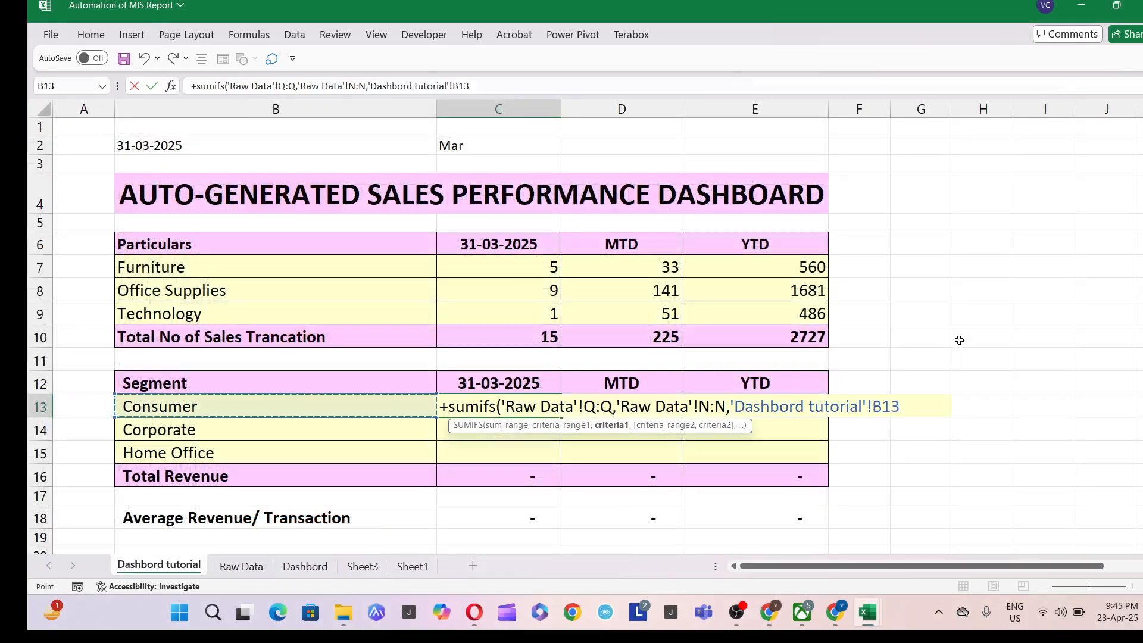
pyautogui.write(',')
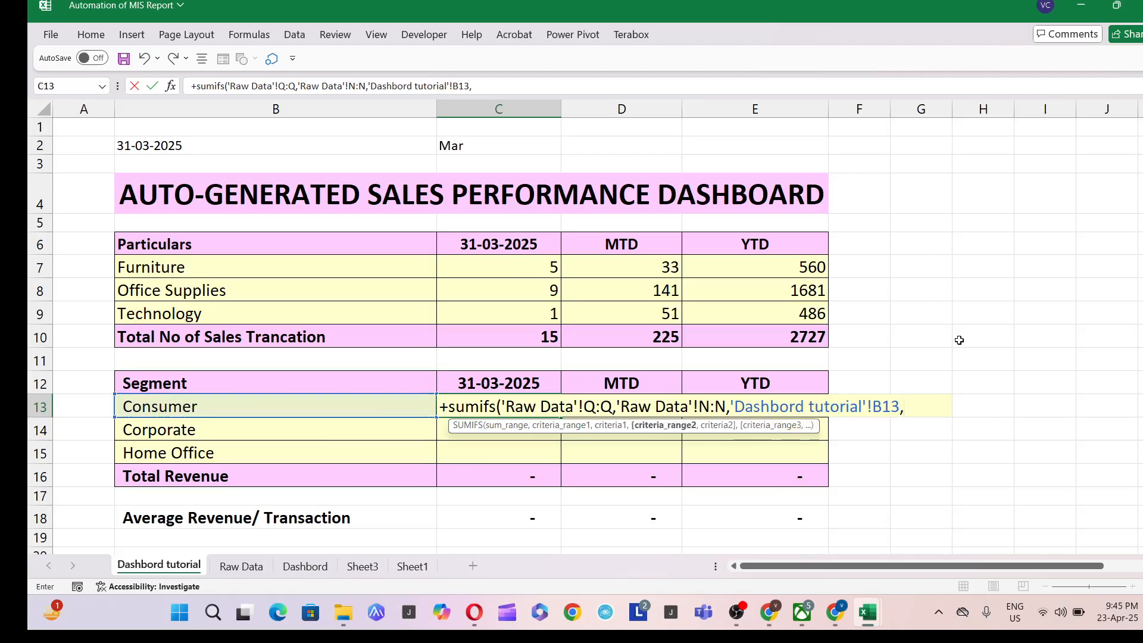
# Add Raw Data's Order Date column C:C as the second criteria range of the SUMIFS formula.
pyautogui.hotkey('ctrl', 'pagedown')
pyautogui.press('Right')
pyautogui.press('Right')
pyautogui.hotkey('ctrl', 'Left')
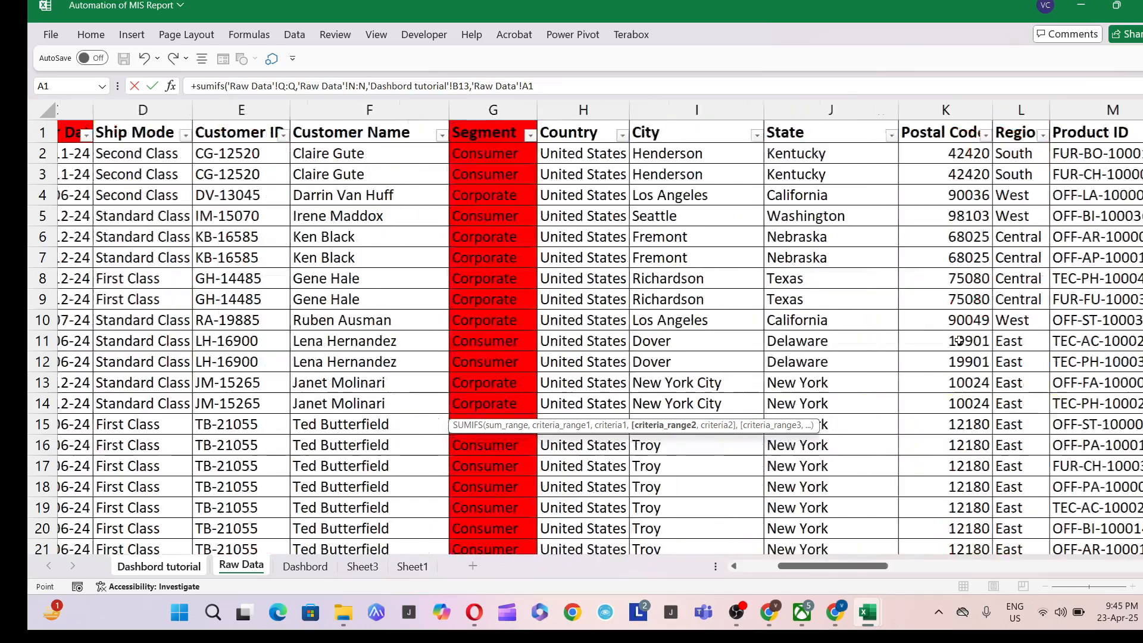
pyautogui.press('Right')
pyautogui.press('Right')
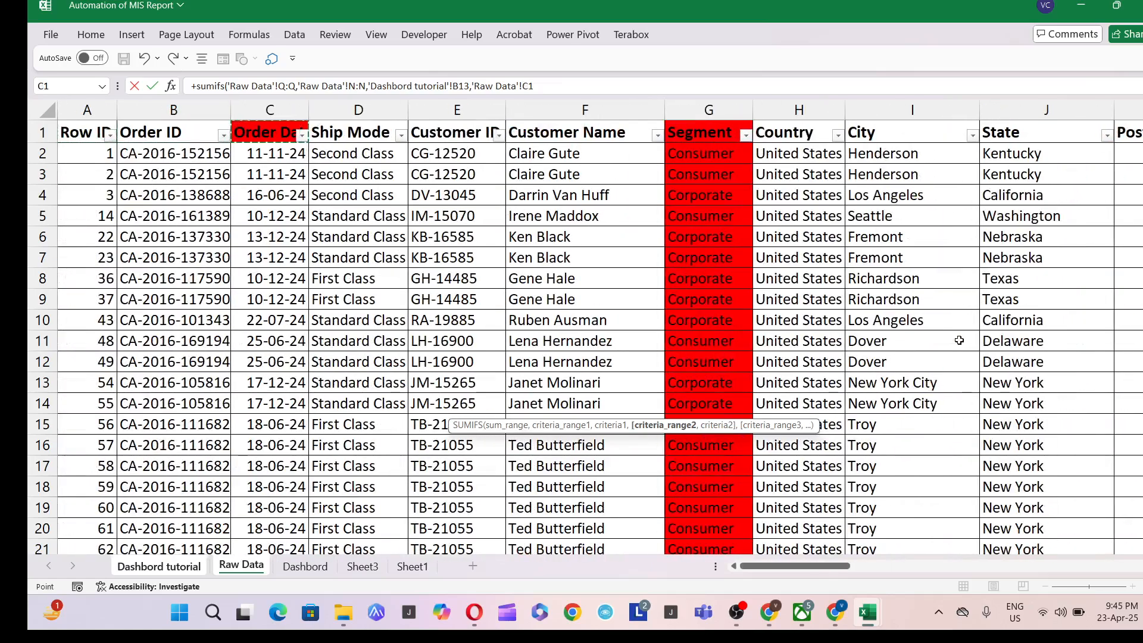
pyautogui.hotkey('ctrl', 'space')
pyautogui.write(',')
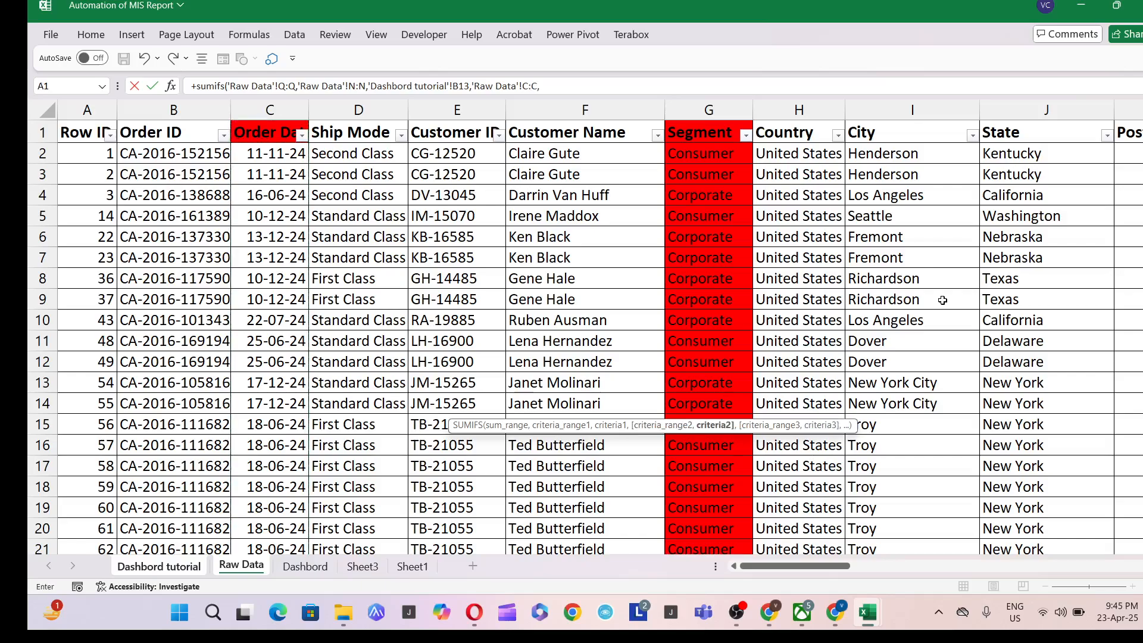
# Use the report date cell $B$2 on Dashbord tutorial as the second criterion and complete the C13 SUMIFS formula.
pyautogui.hotkey('ctrl', 'pageup')
pyautogui.press('Up')
pyautogui.press('Up')
pyautogui.press('Up')
pyautogui.press('Up')
pyautogui.press('Up')
pyautogui.press('Up')
pyautogui.press('Up')
pyautogui.press('Up')
pyautogui.press('Up')
pyautogui.press('Up')
pyautogui.press('Up')
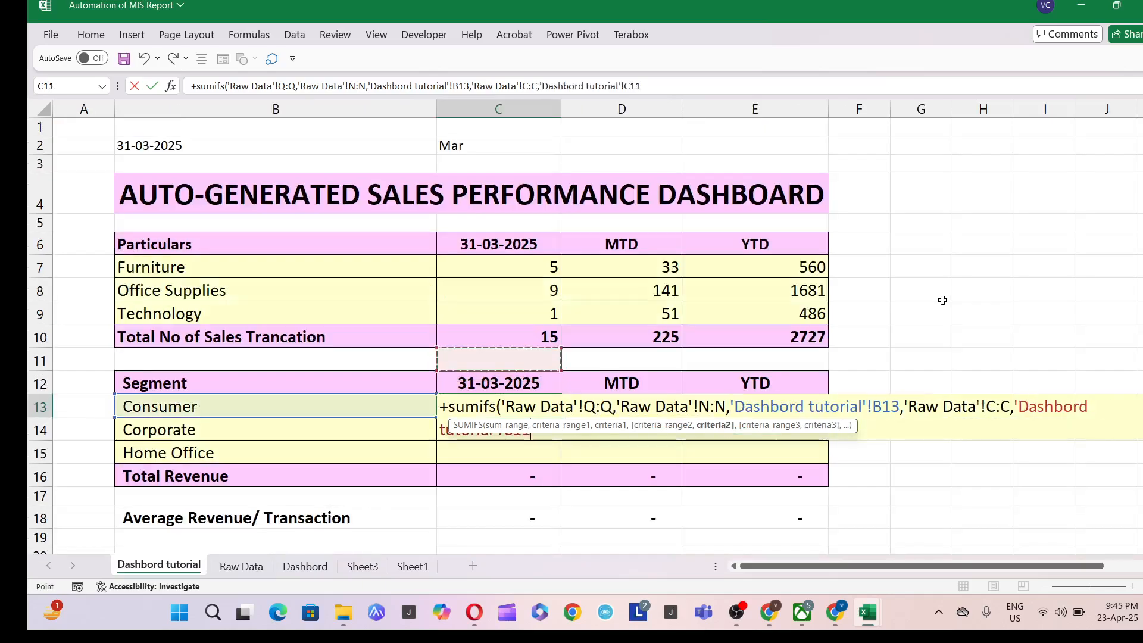
pyautogui.press('Left')
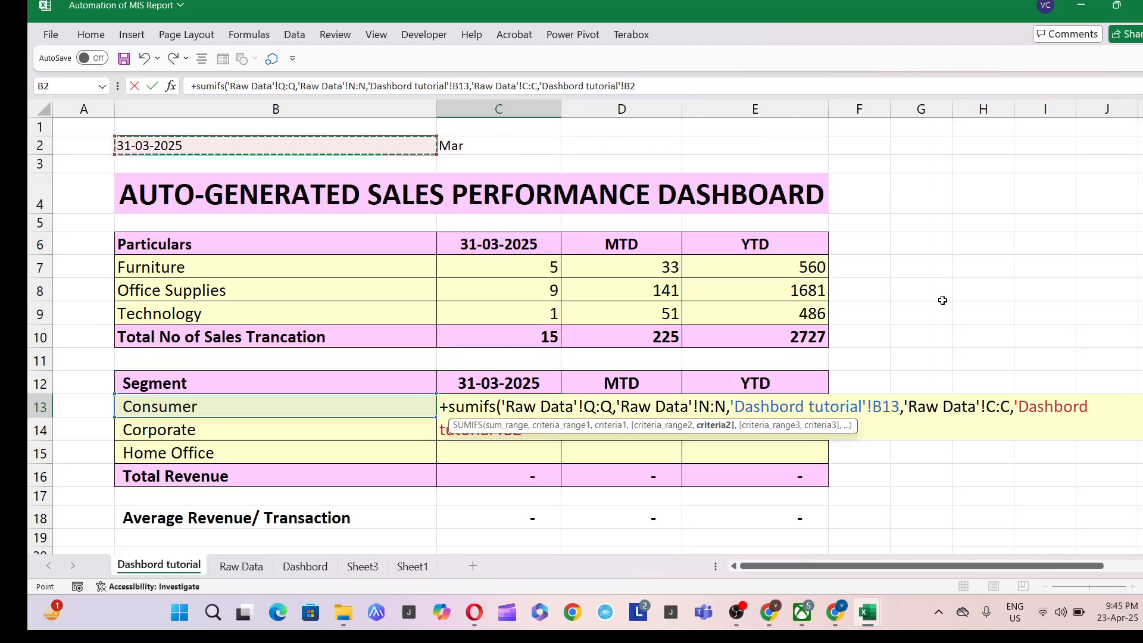
pyautogui.write(')')
pyautogui.press('Return')
# Copy the Consumer daily revenue formula from C13 to the Corporate and Home Office rows, C14:C15.
pyautogui.press('Up')
pyautogui.hotkey('ctrl', 'c')
pyautogui.press('Down')
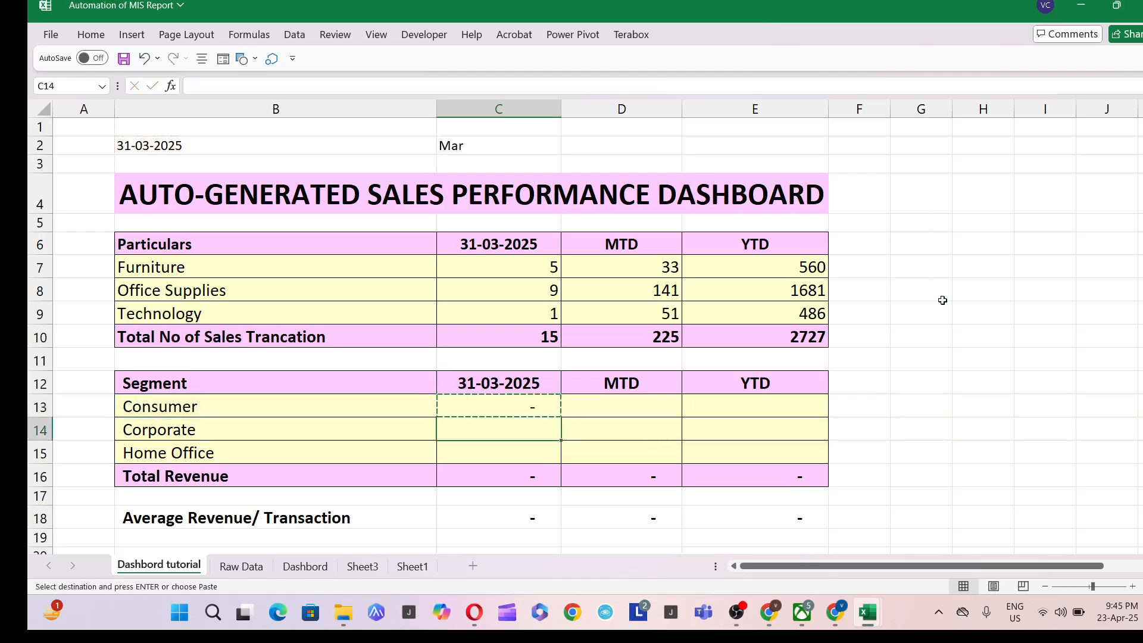
pyautogui.hotkey('shift', 'Down')
pyautogui.hotkey('ctrl', 'v')
# Check the ranges and criteria in the Consumer daily revenue formula in C13.
pyautogui.press('Up')
pyautogui.press('F2')
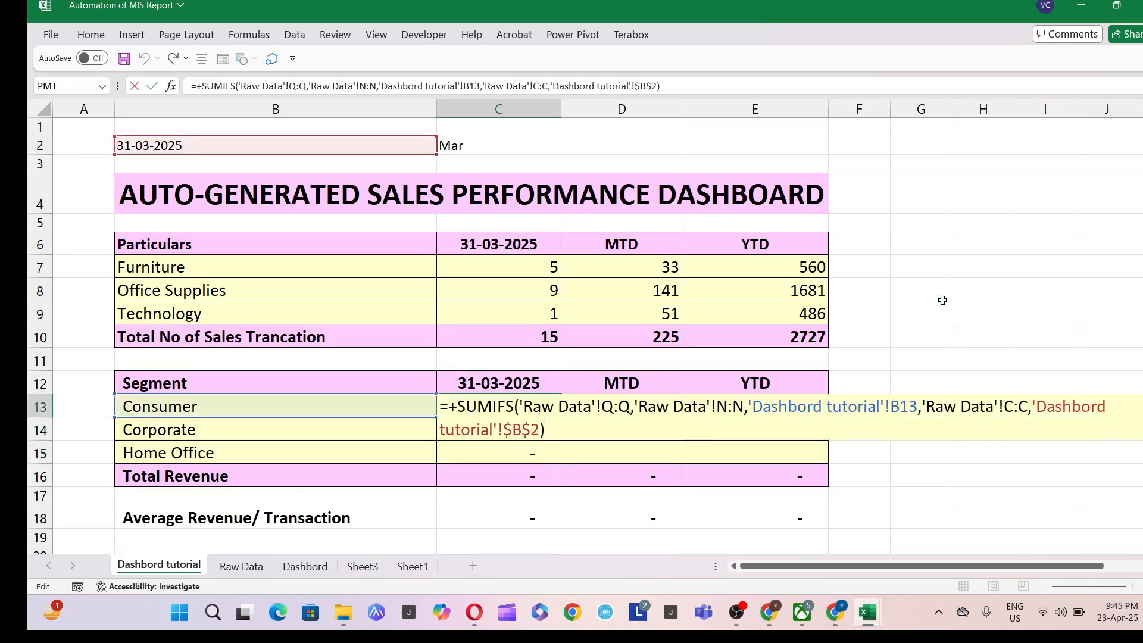
pyautogui.press('Escape')
pyautogui.press('F2')
pyautogui.press('Escape')
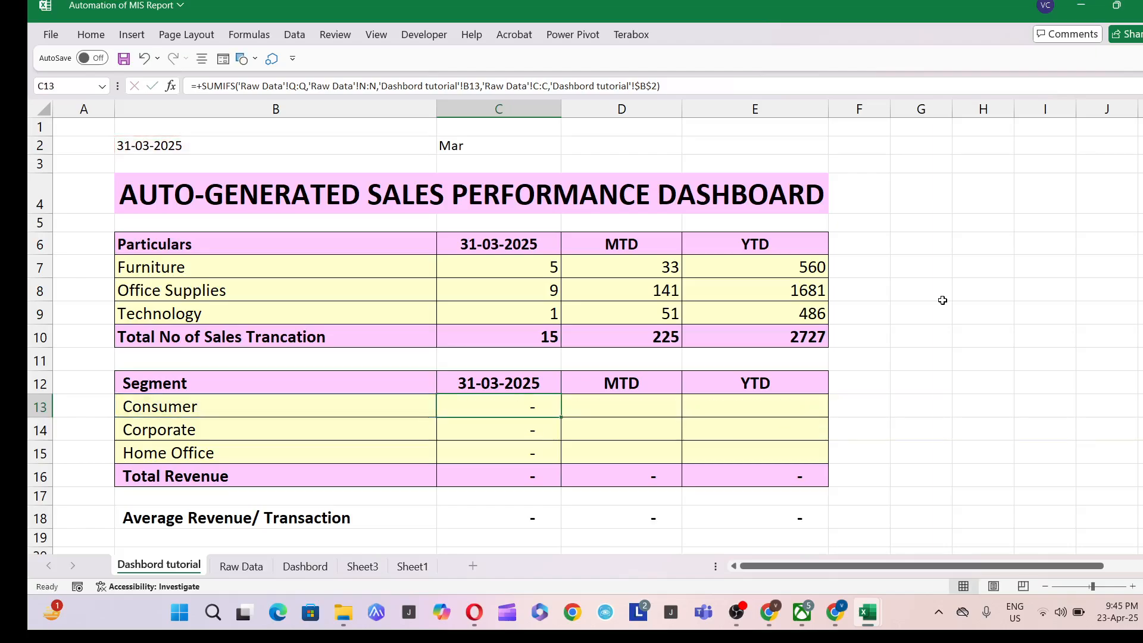
pyautogui.hotkey('ctrl', 'shift', 'Down')
pyautogui.press('Up')
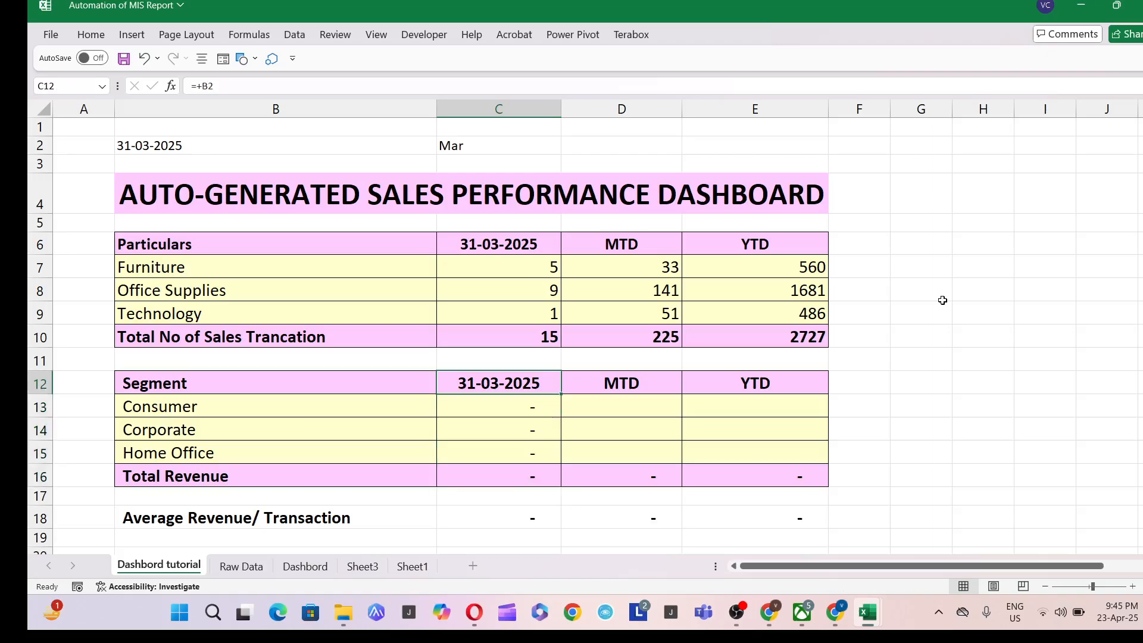
# Filter the Order Date column on Raw Data to show only the 31-03-2025 records.
pyautogui.hotkey('ctrl', 'pagedown')
pyautogui.hotkey('ctrl', 'Right')
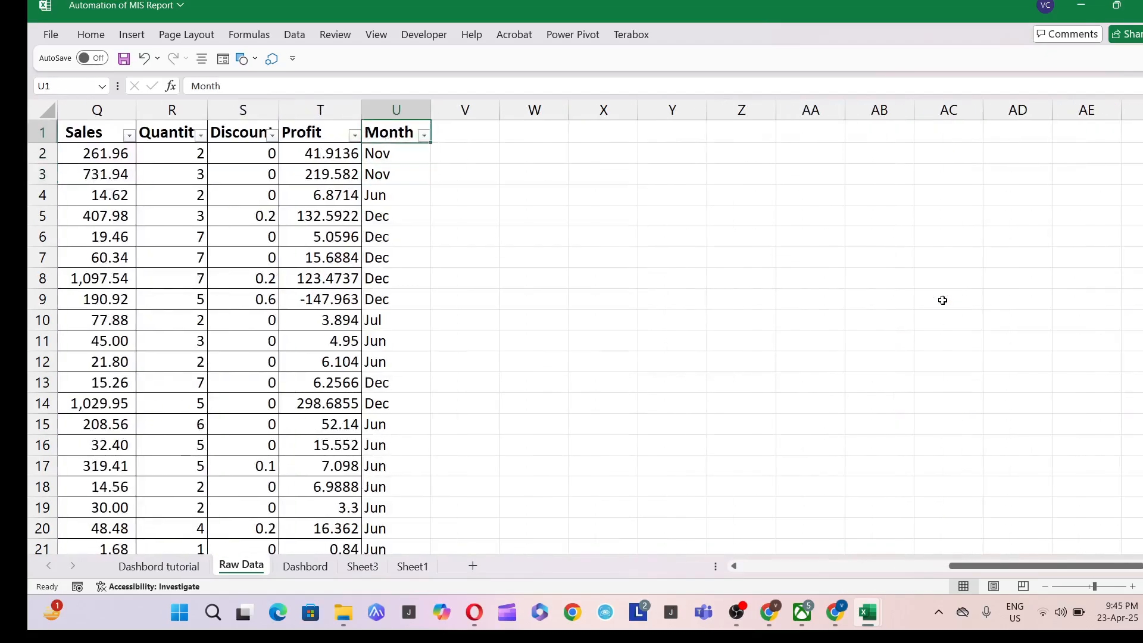
pyautogui.hotkey('ctrl', 'Left')
pyautogui.press('Right')
pyautogui.press('Right')
pyautogui.hotkey('alt', 'Down')
pyautogui.press('Down')
pyautogui.press('Down')
pyautogui.press('Down')
pyautogui.press('Down')
pyautogui.press('Down')
pyautogui.press('Down')
pyautogui.press('Down')
pyautogui.press('Down')
pyautogui.press('Down')
pyautogui.press('Down')
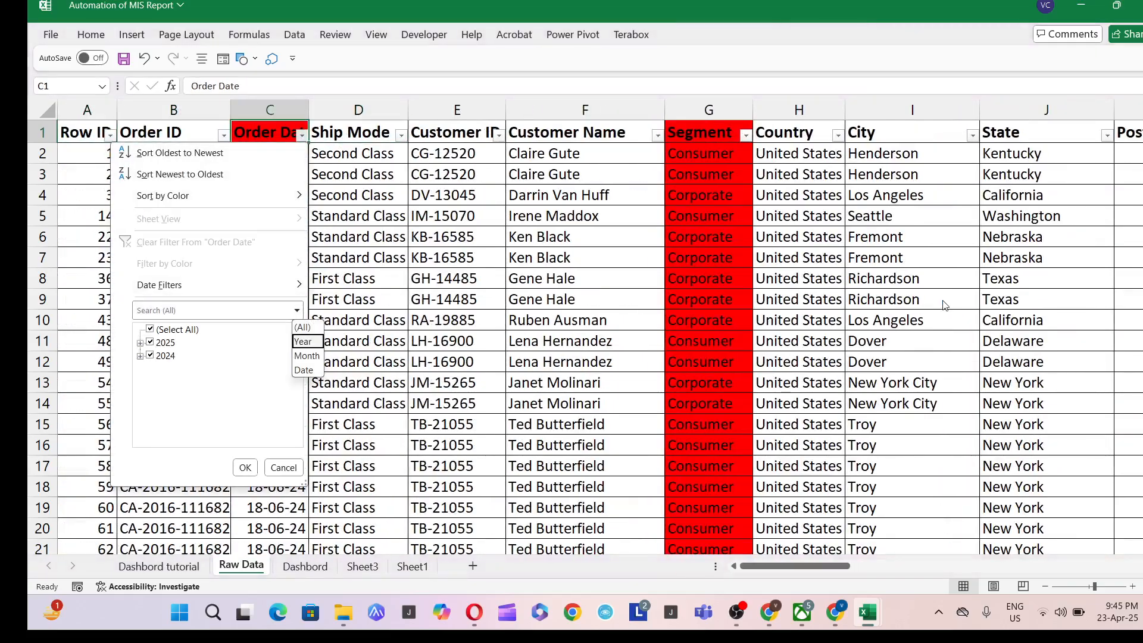
pyautogui.press('Escape')
pyautogui.press('Tab')
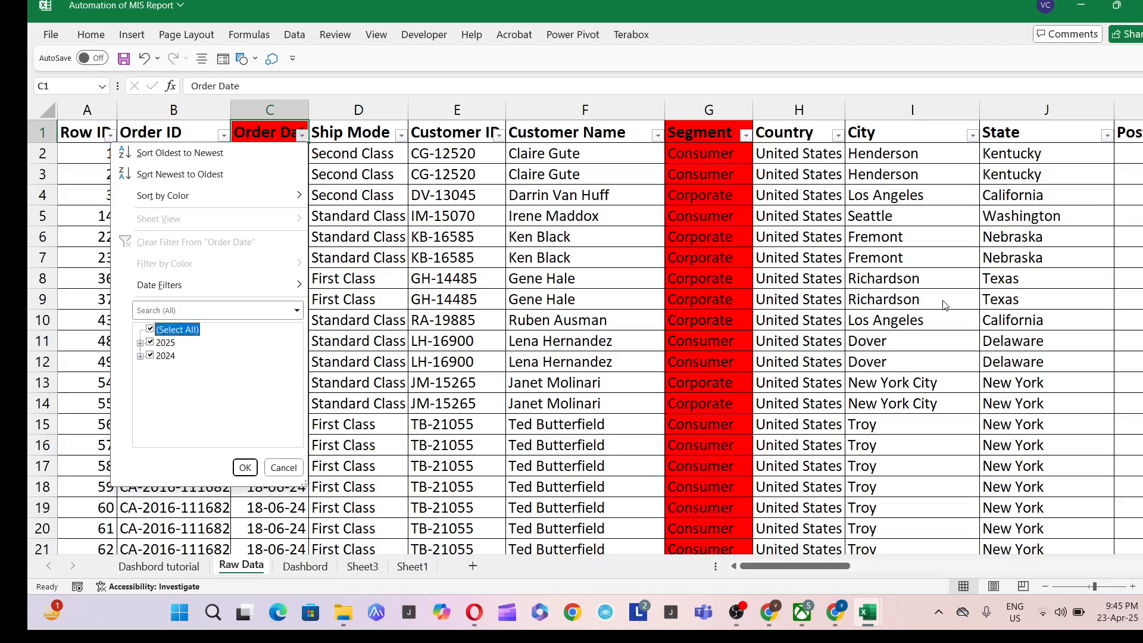
pyautogui.press('space')
pyautogui.press('Down')
pyautogui.press('Right')
pyautogui.press('Down')
pyautogui.press('Down')
pyautogui.press('Down')
pyautogui.press('Right')
pyautogui.press('Down')
pyautogui.press('Down')
pyautogui.press('Down')
pyautogui.press('Down')
pyautogui.press('Down')
pyautogui.press('Down')
pyautogui.press('Down')
pyautogui.press('Down')
pyautogui.press('Down')
pyautogui.press('Down')
pyautogui.press('Down')
pyautogui.press('Down')
pyautogui.press('Down')
pyautogui.press('Down')
pyautogui.press('Down')
pyautogui.press('Down')
pyautogui.press('Down')
pyautogui.press('Down')
pyautogui.press('Down')
pyautogui.press('Down')
pyautogui.press('Down')
pyautogui.press('Down')
pyautogui.press('Down')
pyautogui.press('Down')
pyautogui.press('Down')
pyautogui.press('Down')
pyautogui.press('space')
pyautogui.press('Return')
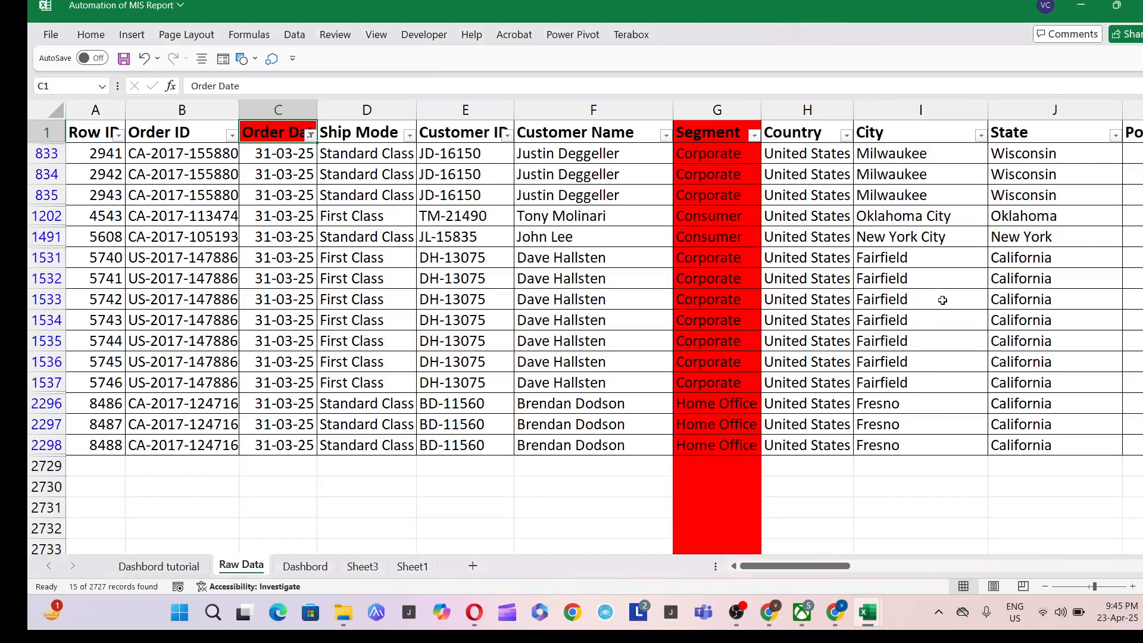
# Check the Consumer daily revenue formula in C13 on Dashbord tutorial against the filtered Raw Data rows.
pyautogui.hotkey('ctrl', 'pageup')
pyautogui.press('Right')
pyautogui.press('Left')
pyautogui.press('Down')
pyautogui.press('F2')
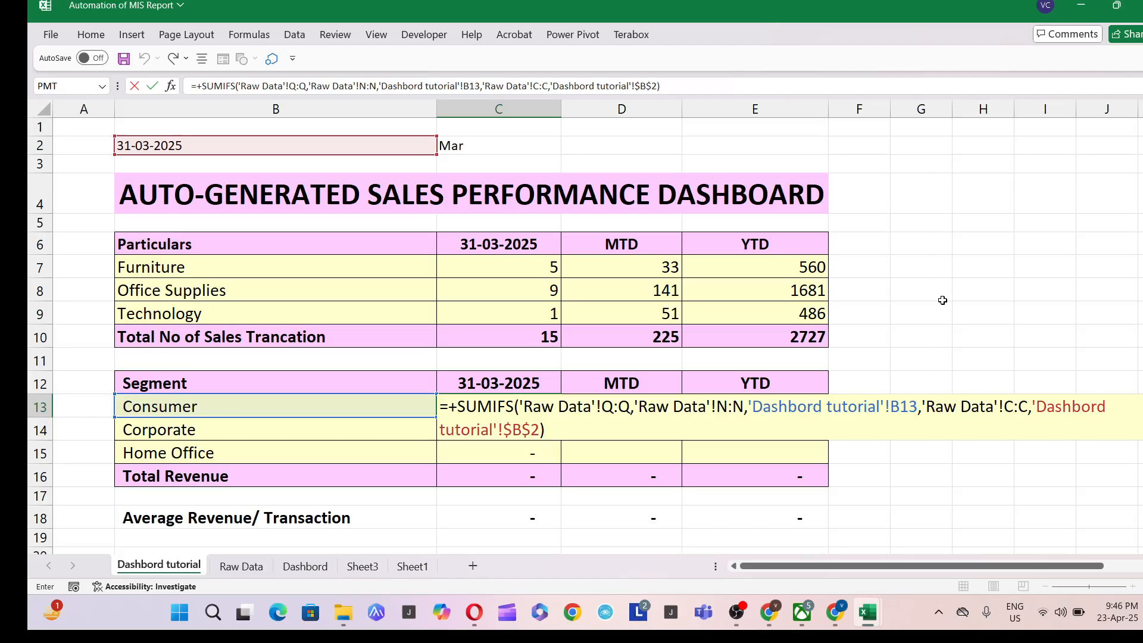
pyautogui.press('Return')
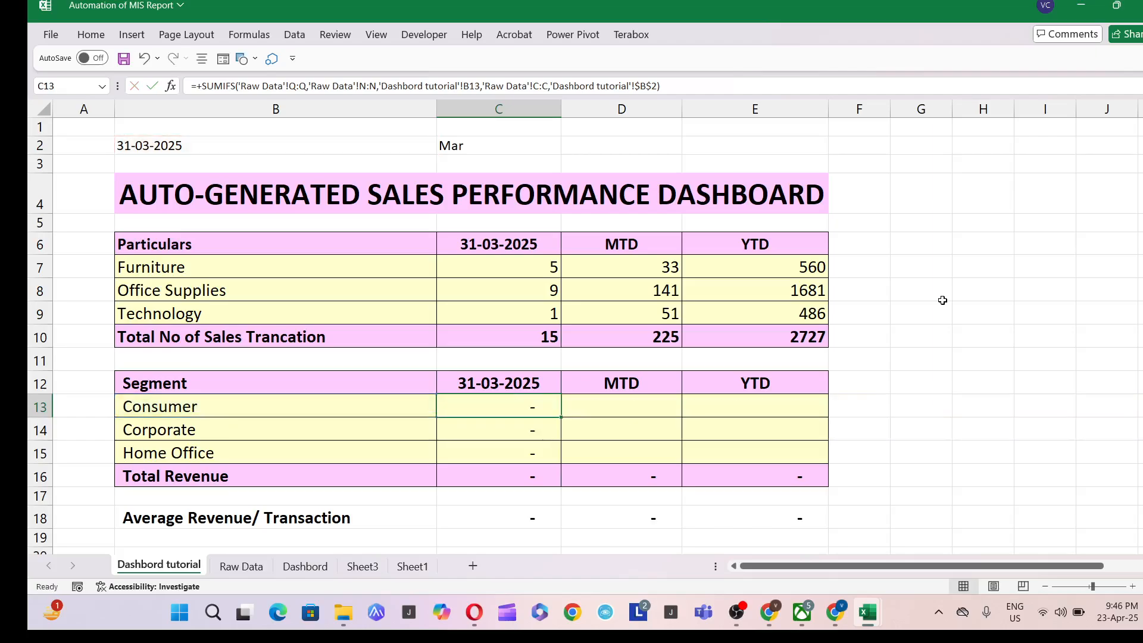
pyautogui.hotkey('ctrl', 'pagedown')
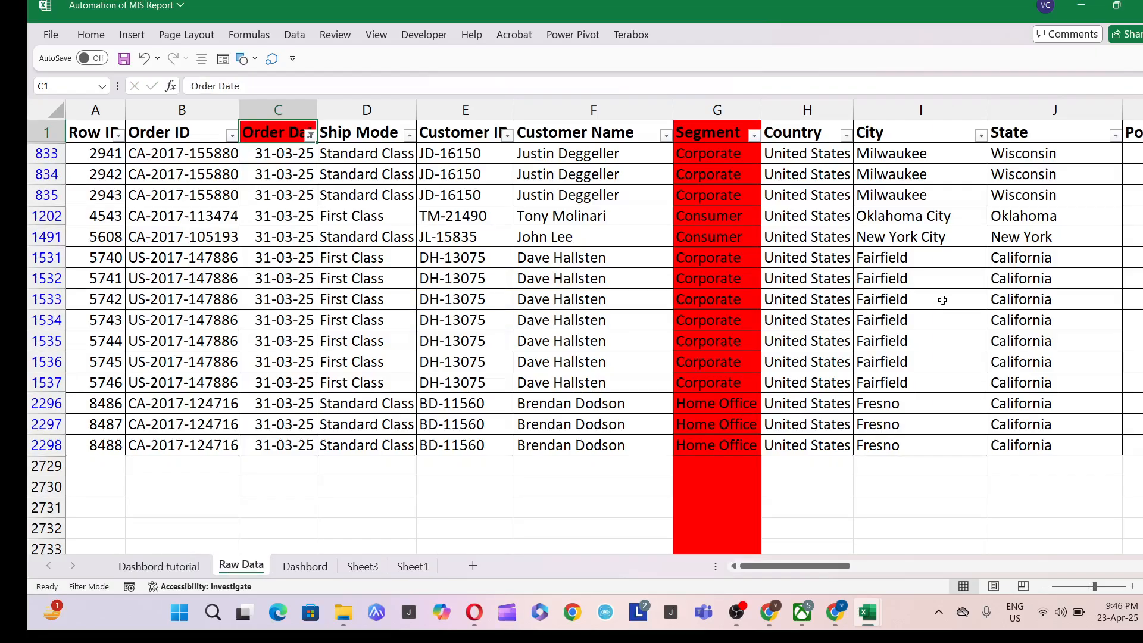
pyautogui.press('Down')
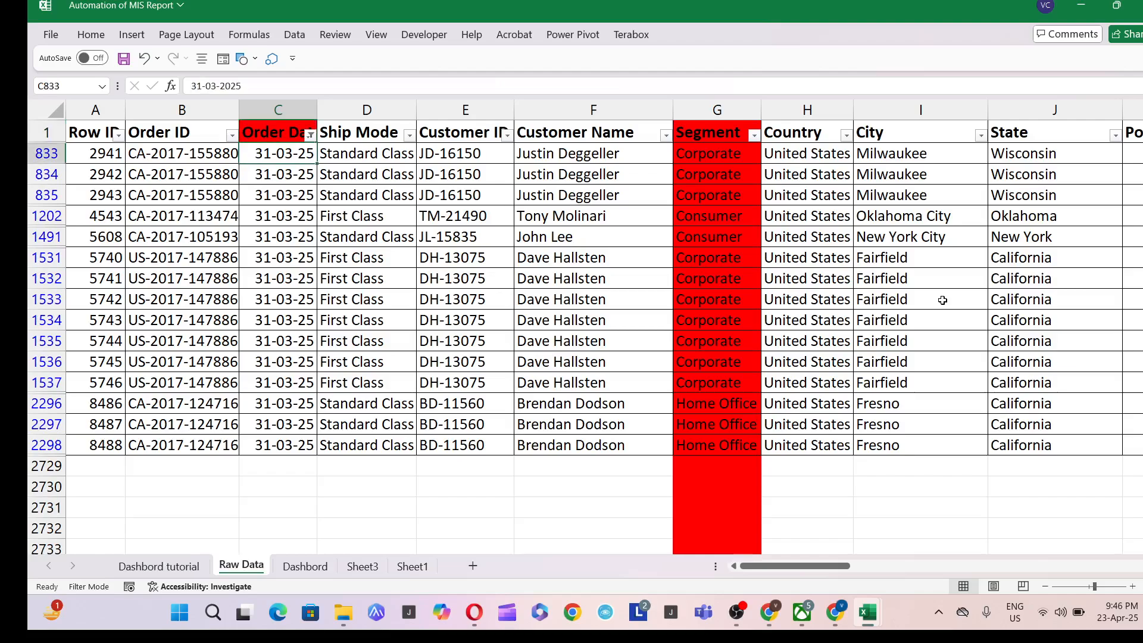
pyautogui.hotkey('ctrl', 'pageup')
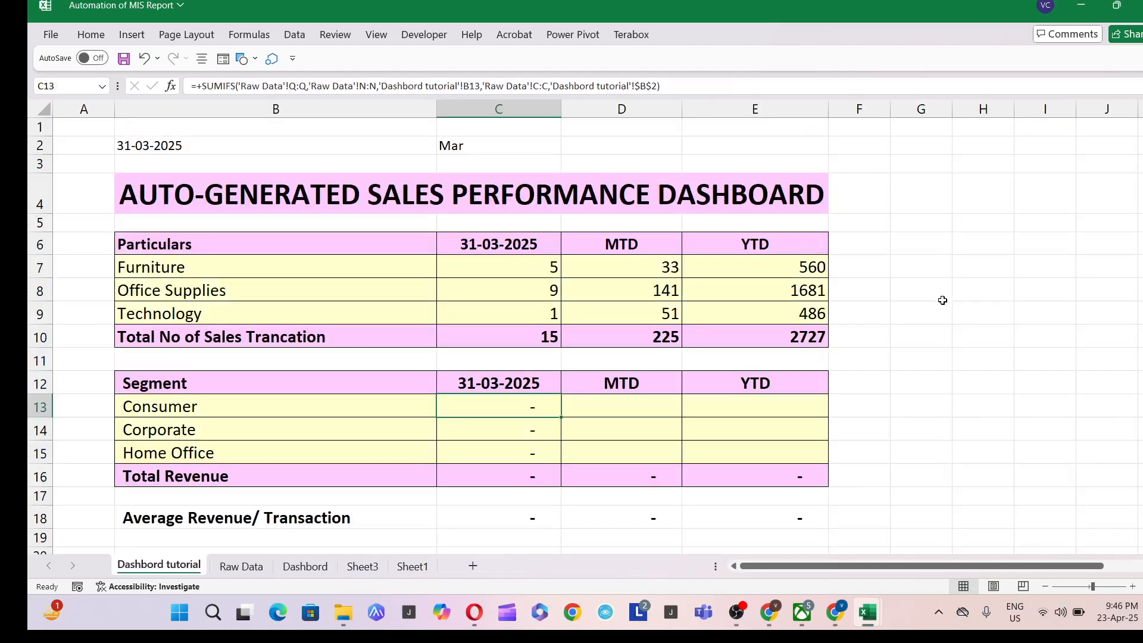
pyautogui.press('F2')
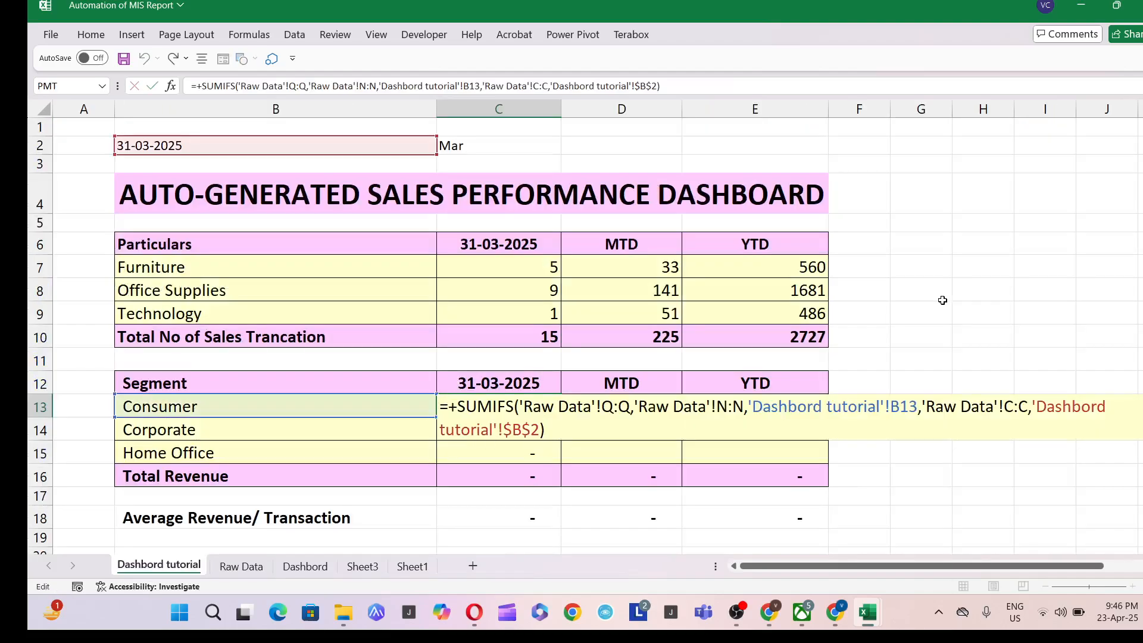
pyautogui.press('Escape')
# Compare Raw Data's columns from Segment through Category with the Consumer label in B13 and the C13 formula.
pyautogui.hotkey('ctrl', 'pagedown')
pyautogui.press('Up')
pyautogui.press('Right')
pyautogui.press('Right')
pyautogui.press('Right')
pyautogui.press('Right')
pyautogui.press('Right')
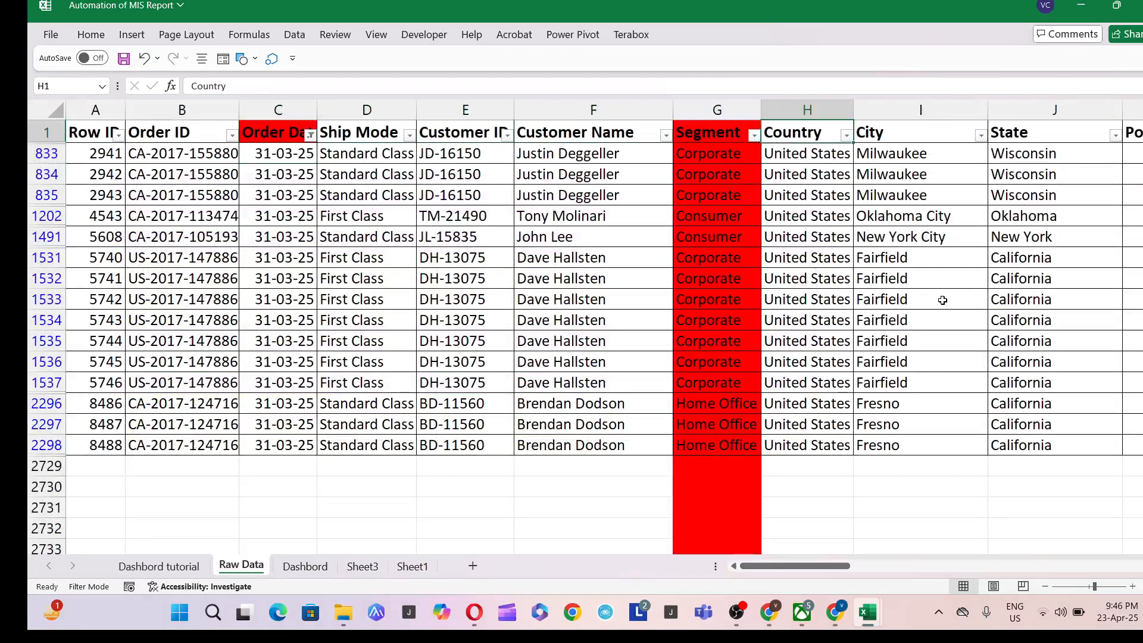
pyautogui.hotkey('ctrl', 'pageup')
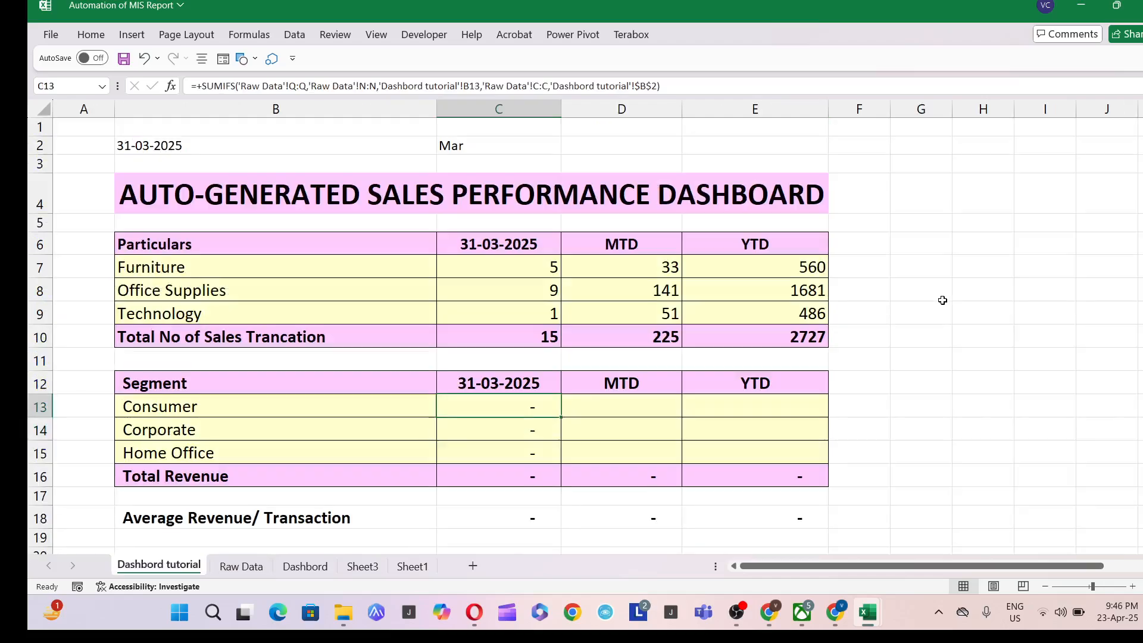
pyautogui.press('Left')
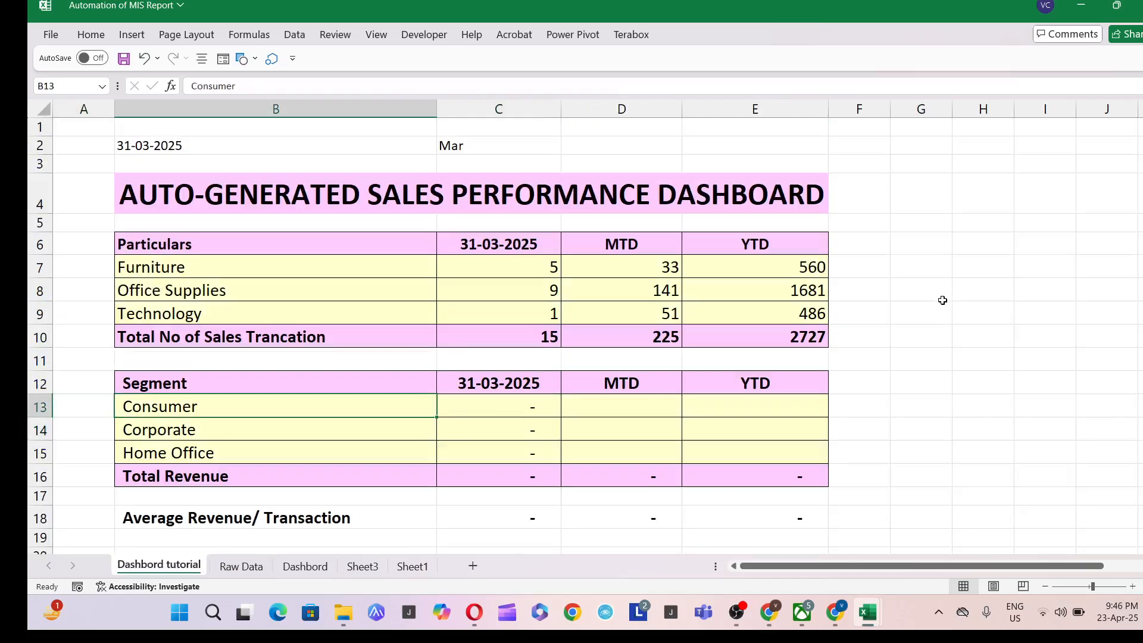
pyautogui.hotkey('ctrl', 'pagedown')
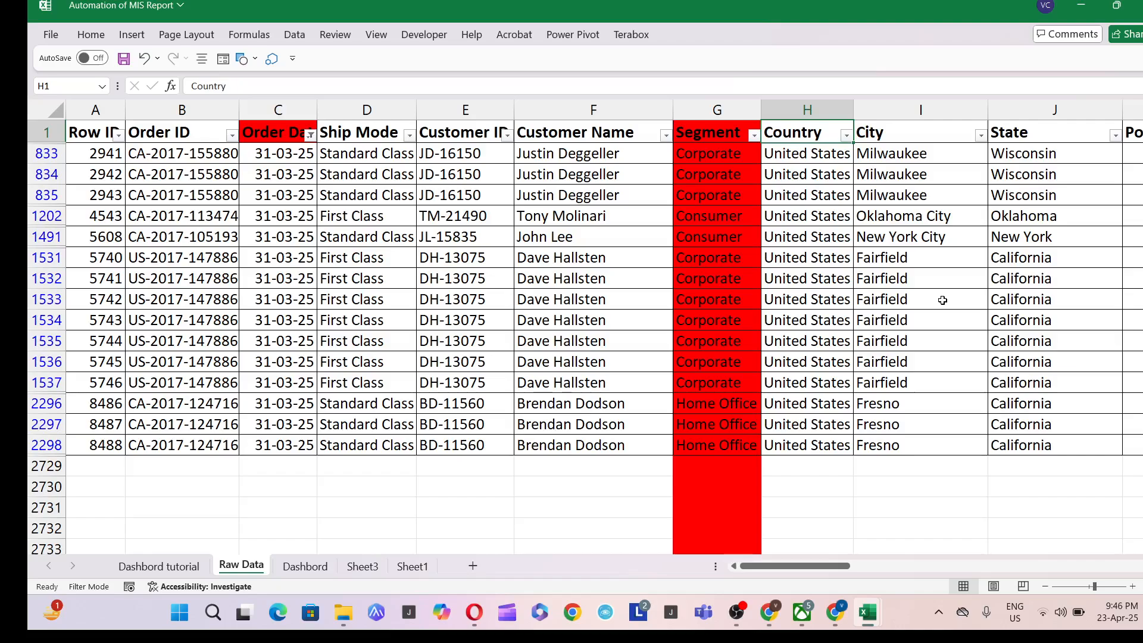
pyautogui.press('Right')
pyautogui.press('Right')
pyautogui.press('Right')
pyautogui.press('Right')
pyautogui.press('Right')
pyautogui.press('Right')
pyautogui.press('Right')
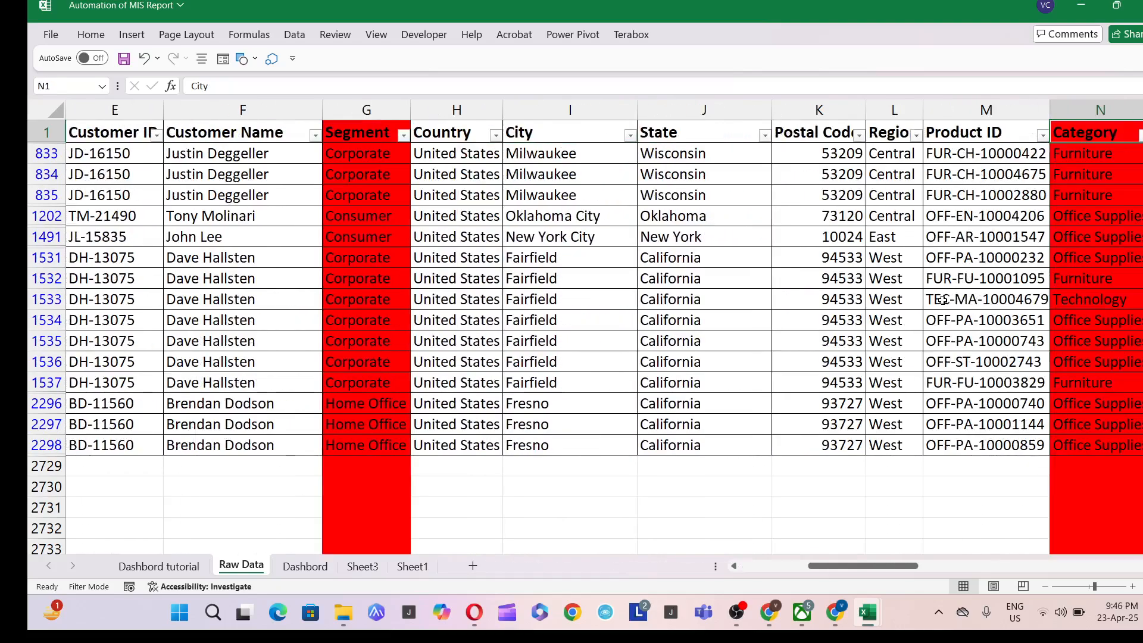
pyautogui.hotkey('ctrl', 'pageup')
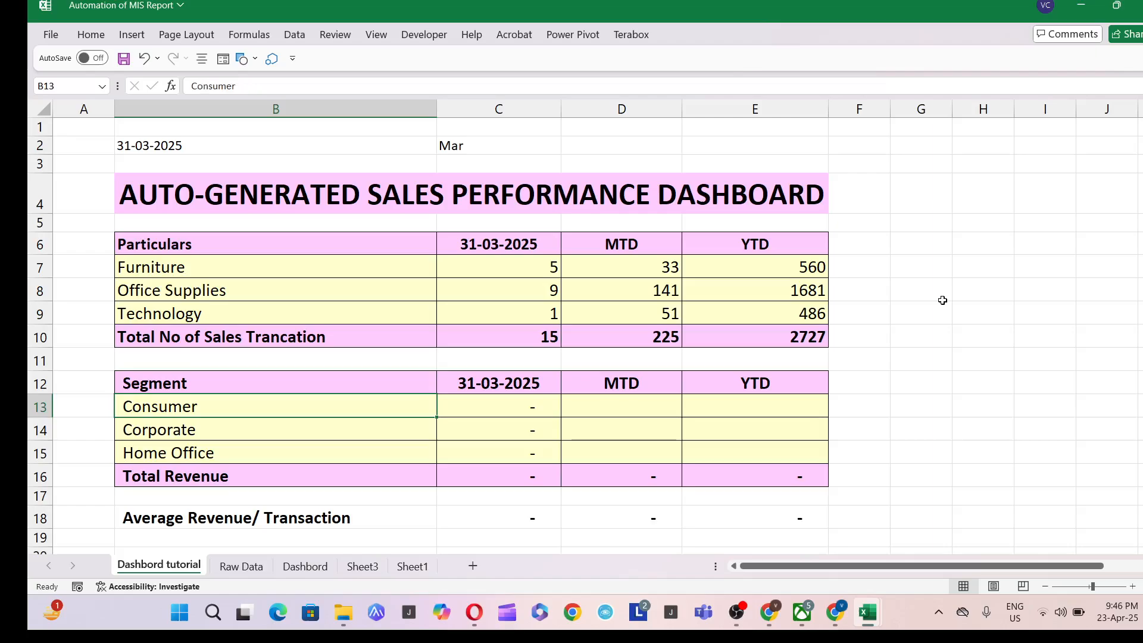
pyautogui.press('Right')
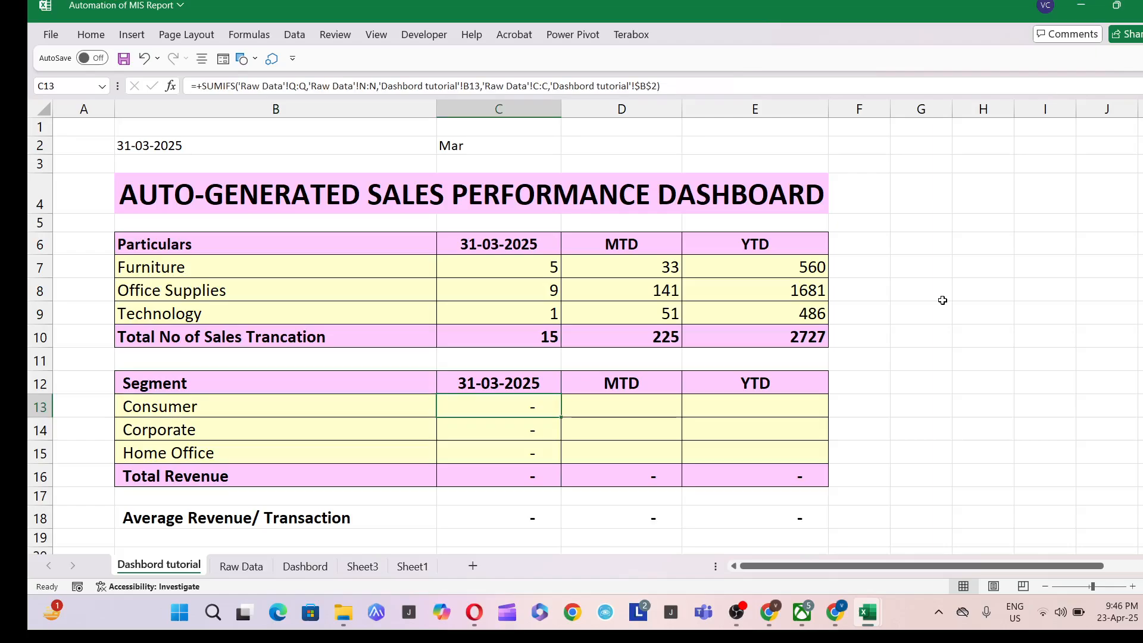
# Examine Raw Data's Segment column G beside Category column N to identify the correct criteria range for C13.
pyautogui.hotkey('ctrl', 'pagedown')
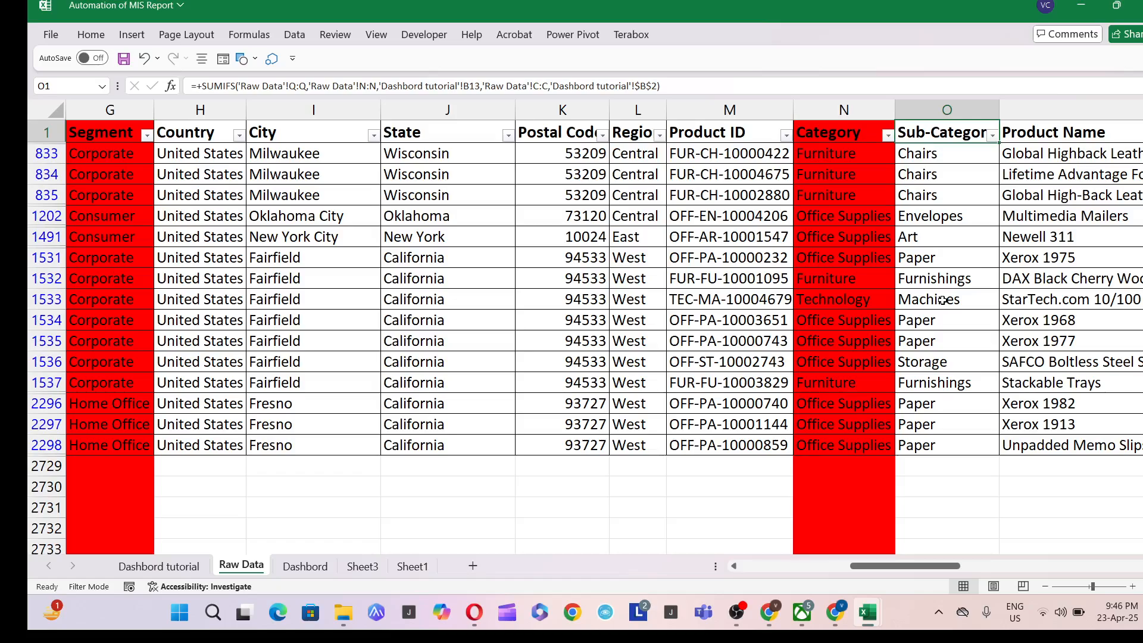
pyautogui.press('Down')
pyautogui.press('Up')
pyautogui.press('Down')
pyautogui.press('Left')
pyautogui.press('Left')
pyautogui.press('Left')
pyautogui.press('Left')
pyautogui.press('Left')
pyautogui.press('Left')
pyautogui.press('Left')
pyautogui.press('Left')
pyautogui.press('Left')
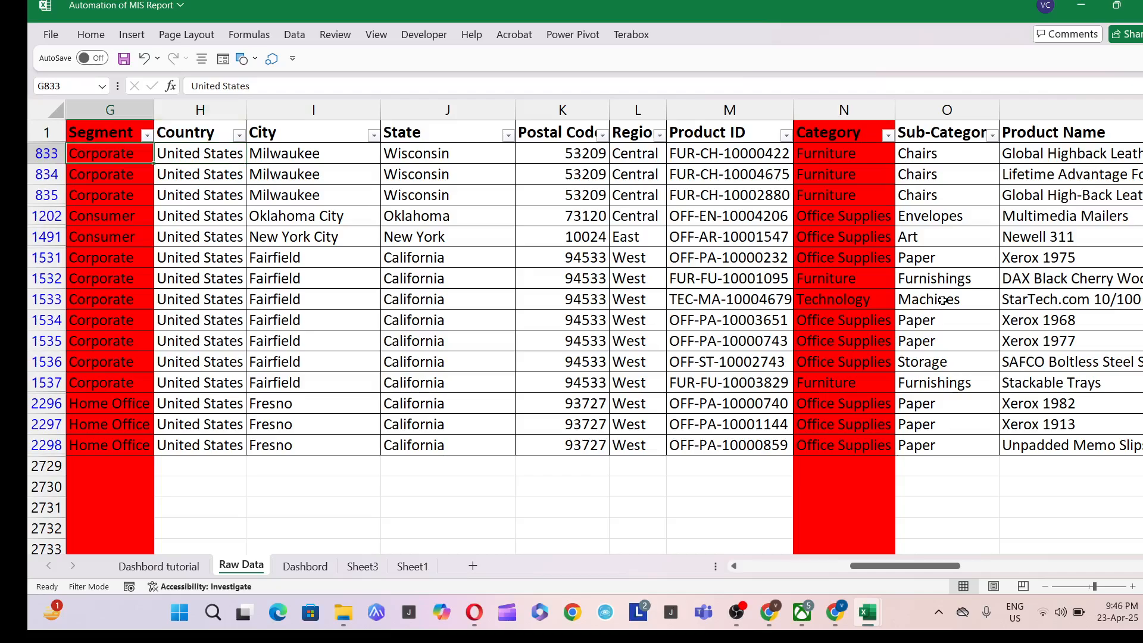
pyautogui.press('Right')
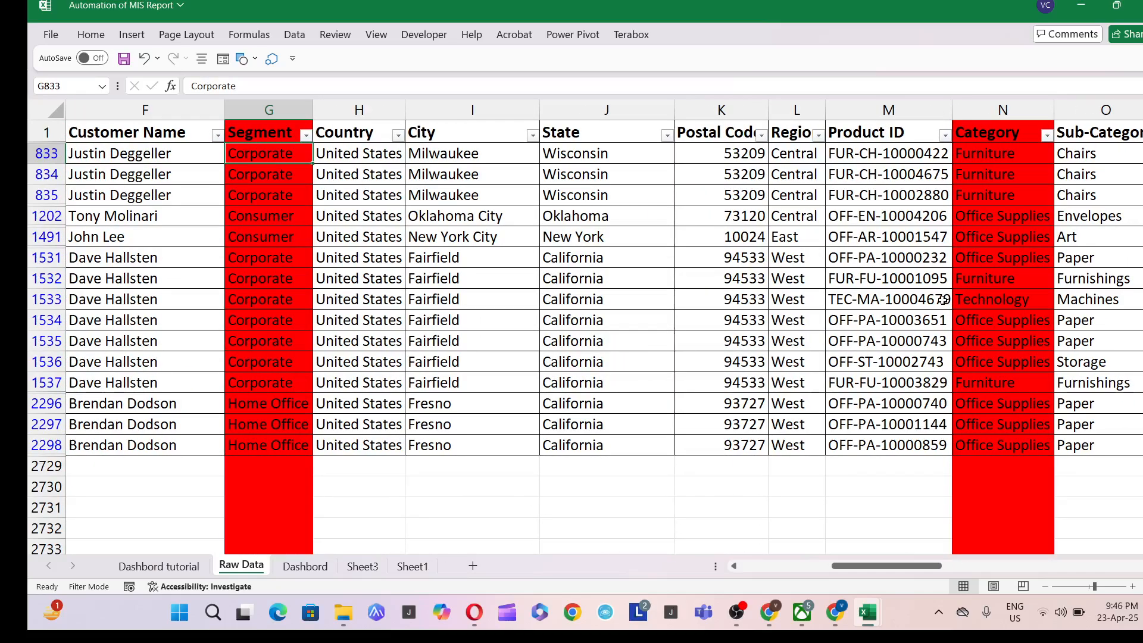
# Change the first criteria range of the C13 SUMIFS formula to Raw Data's Segment column G:G.
pyautogui.hotkey('ctrl', 'pageup')
pyautogui.press('F2')
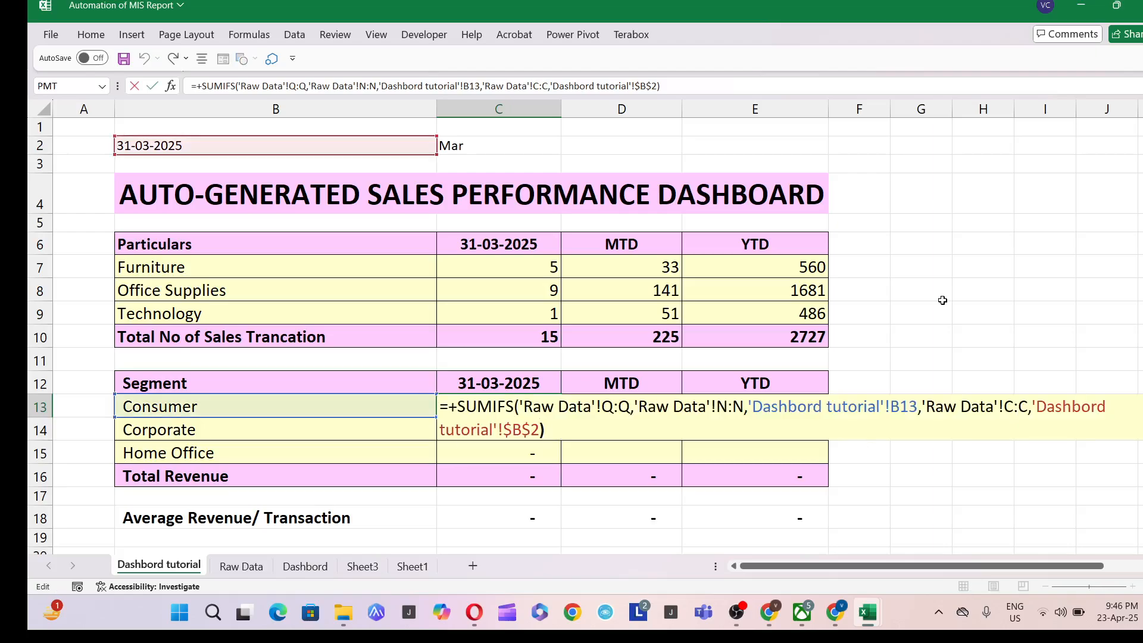
pyautogui.press('Up')
pyautogui.press('Right')
pyautogui.press('Left')
pyautogui.press('Right')
pyautogui.press('Left')
pyautogui.press('Left')
pyautogui.press('Right')
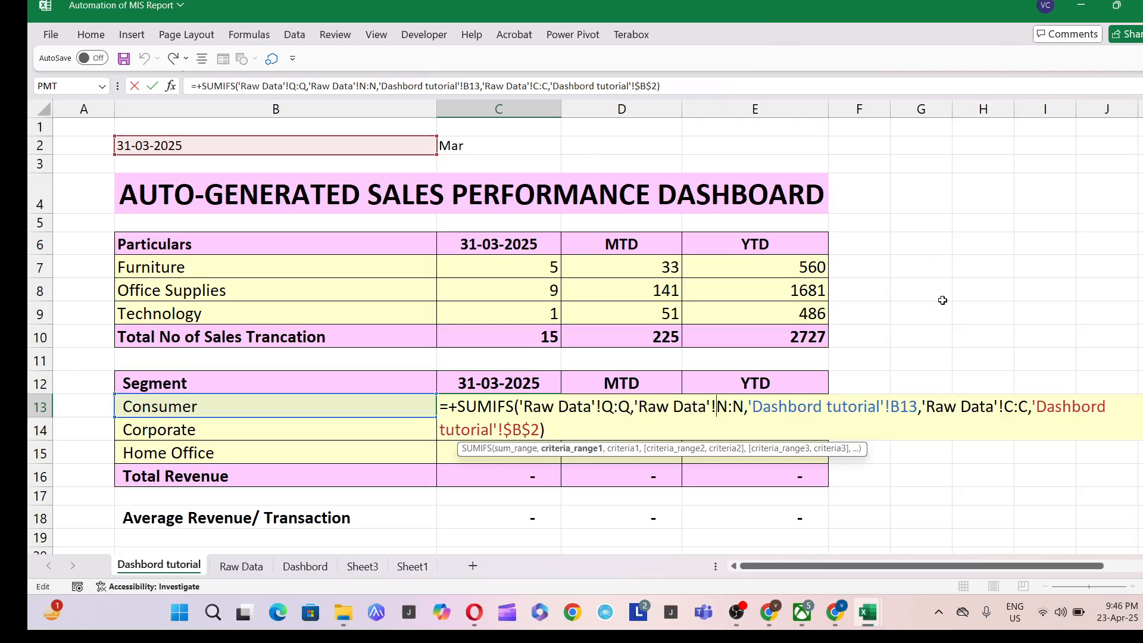
pyautogui.press('BackSpace')
pyautogui.write('g')
pyautogui.press('Right')
pyautogui.press('Right')
pyautogui.press('Right')
pyautogui.press('Left')
pyautogui.press('BackSpace')
pyautogui.write('g')
pyautogui.press('Return')
# Copy the corrected Consumer revenue formula from C13 to the Corporate and Home Office rows, C14:C15.
pyautogui.press('Up')
pyautogui.hotkey('ctrl', 'c')
pyautogui.press('Down')
pyautogui.hotkey('shift', 'Down')
pyautogui.press('Return')
# Start a SUMIFS formula in D13 for Consumer MTD revenue, with Raw Data's Sales column Q:Q as the sum range.
pyautogui.press('Up')
pyautogui.press('Right')
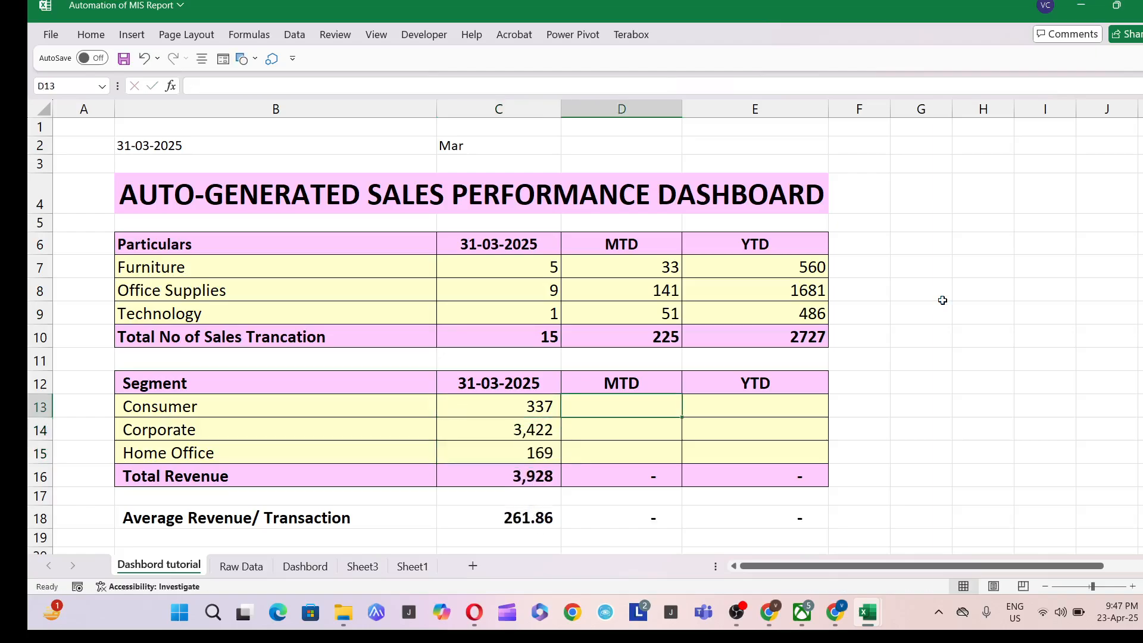
pyautogui.press('Left')
pyautogui.press('Up')
pyautogui.press('Down')
pyautogui.press('Right')
pyautogui.press('Left')
pyautogui.press('Right')
pyautogui.press('Left')
pyautogui.press('Right')
pyautogui.write('+sum')
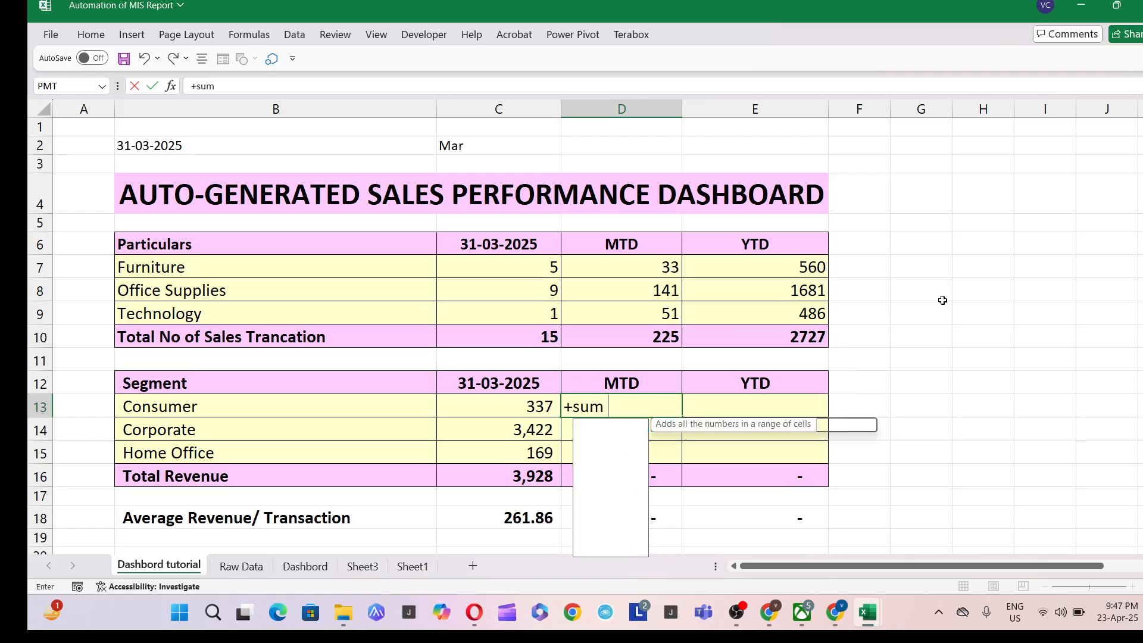
pyautogui.write('ifs(')
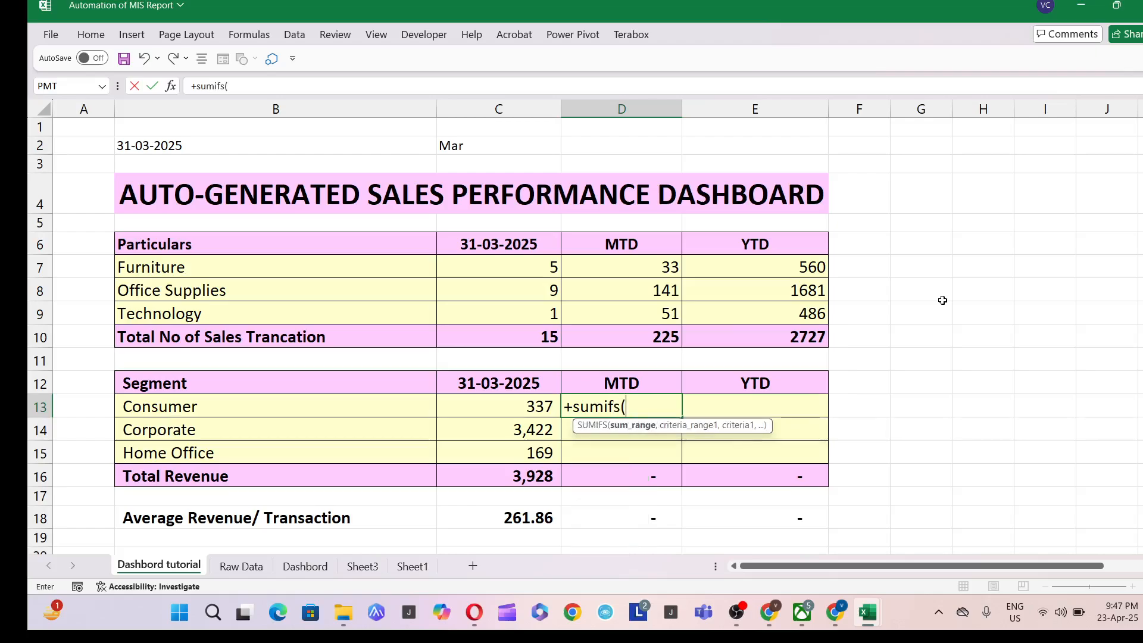
pyautogui.click(259, 570)
pyautogui.moveTo(891, 572); pyautogui.dragTo(1089, 562)
pyautogui.click(99, 110)
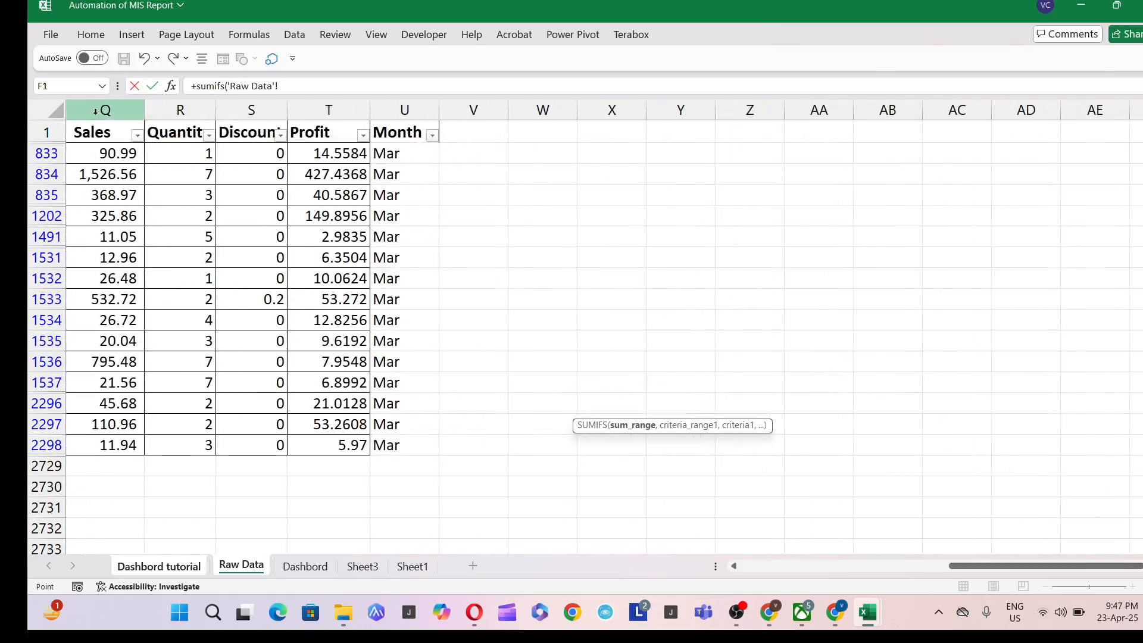
pyautogui.write(',')
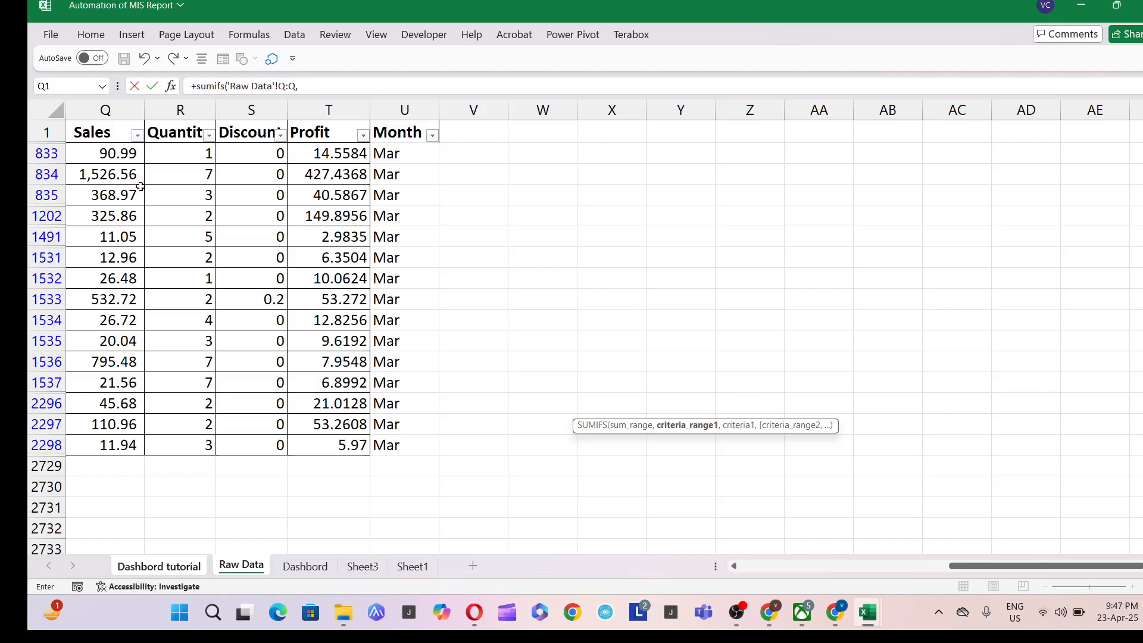
# Add Raw Data's Segment column G:G as the first criteria range and B13 on Dashbord tutorial as its criterion.
pyautogui.click(884, 567)
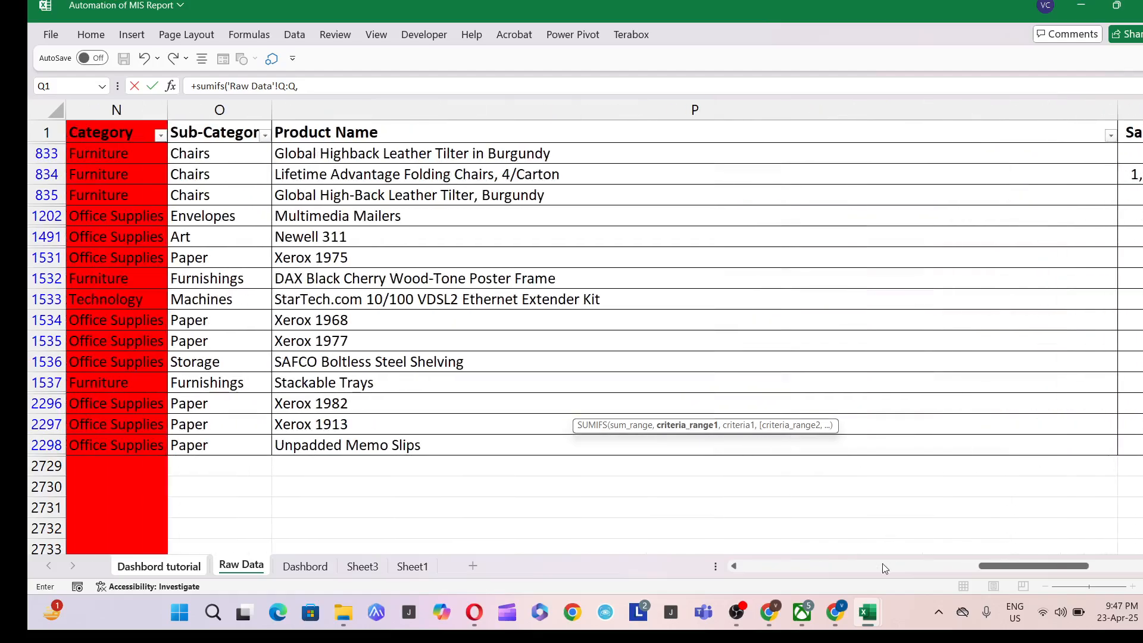
pyautogui.click(882, 564)
pyautogui.click(451, 110)
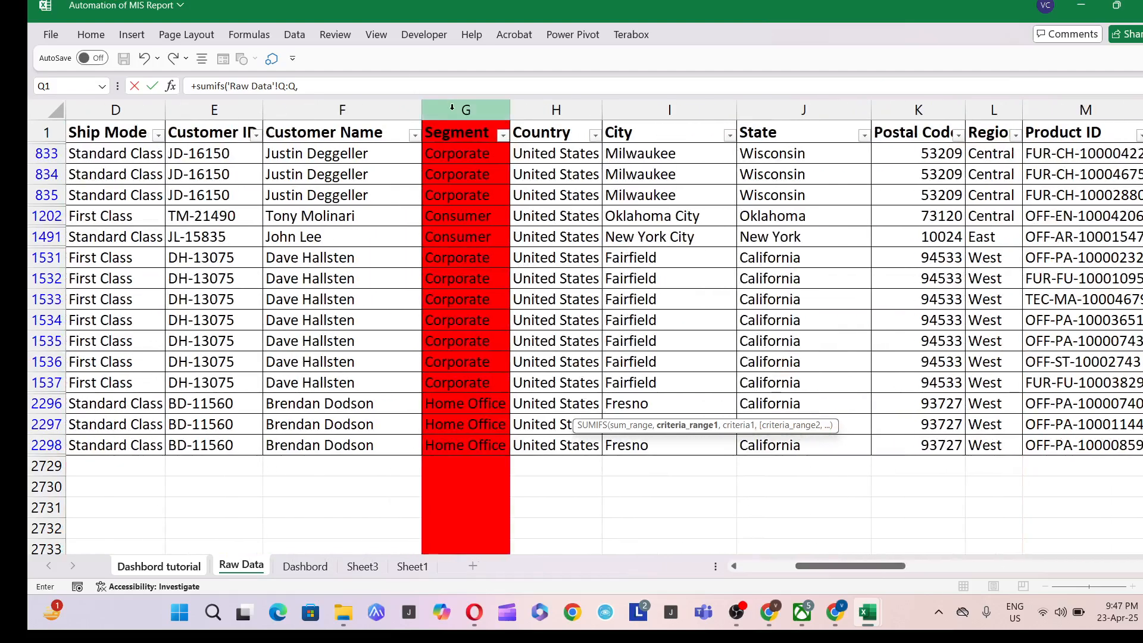
pyautogui.write(',')
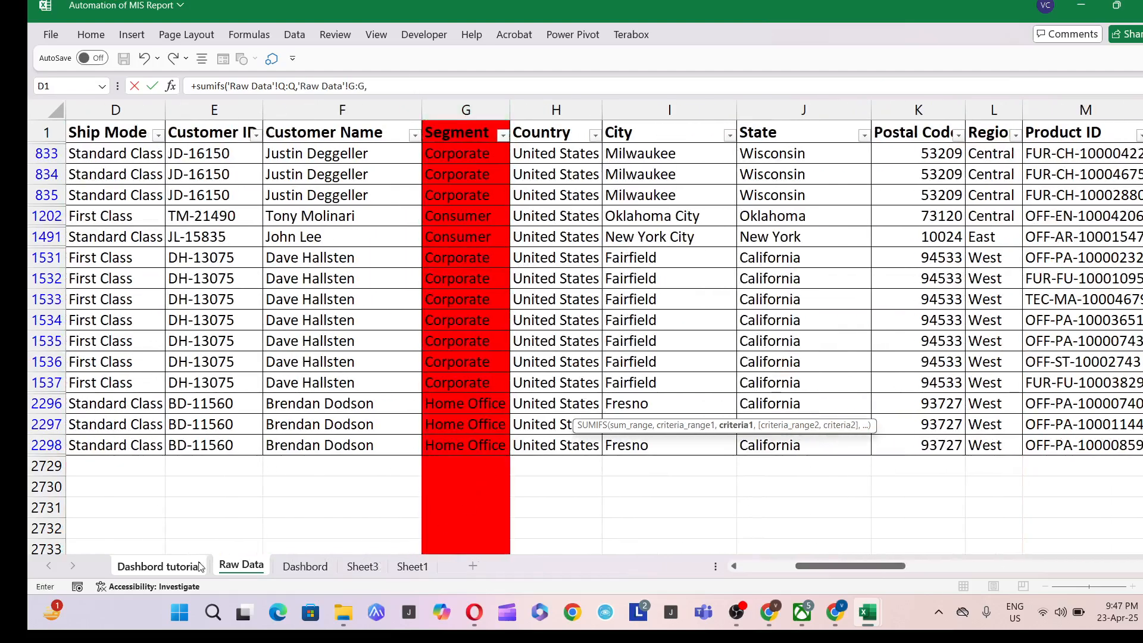
pyautogui.click(159, 566)
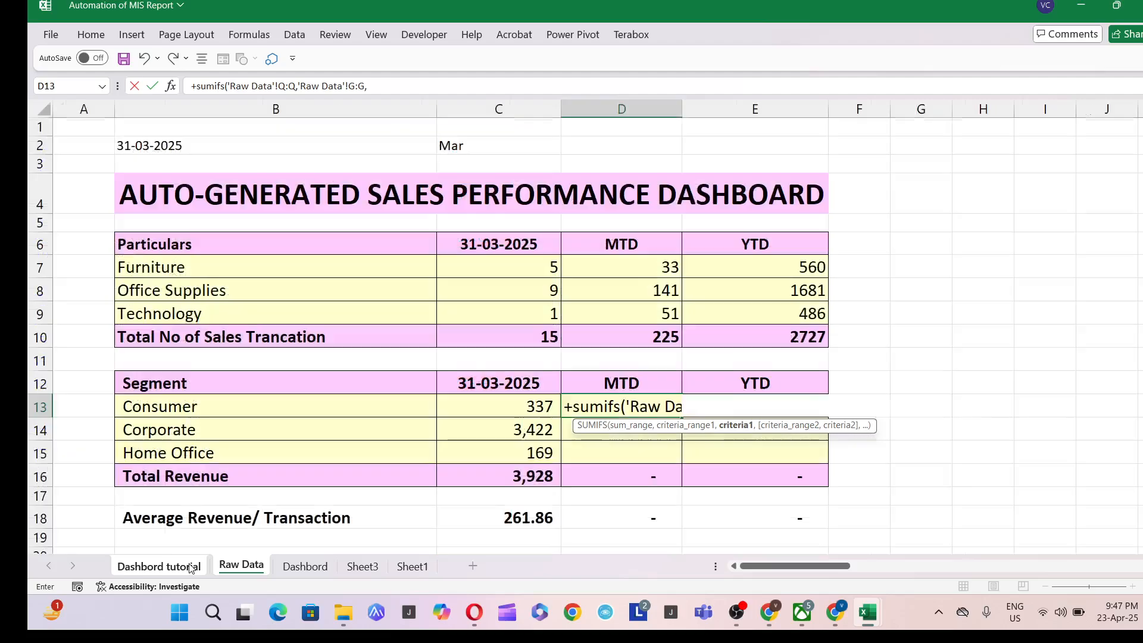
pyautogui.click(178, 407)
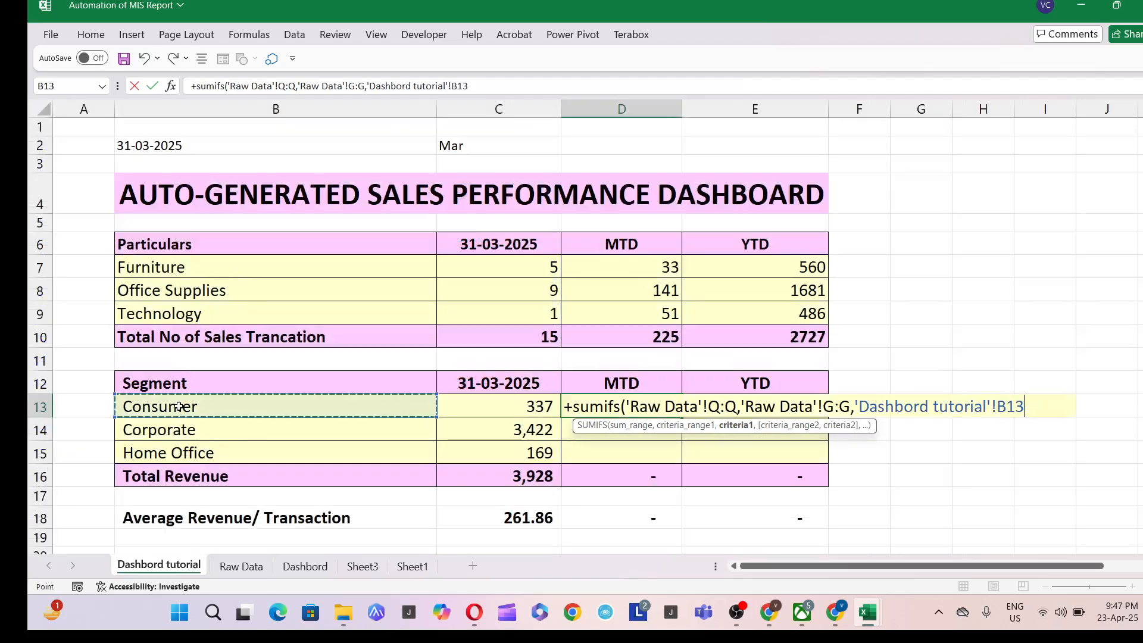
pyautogui.write(',')
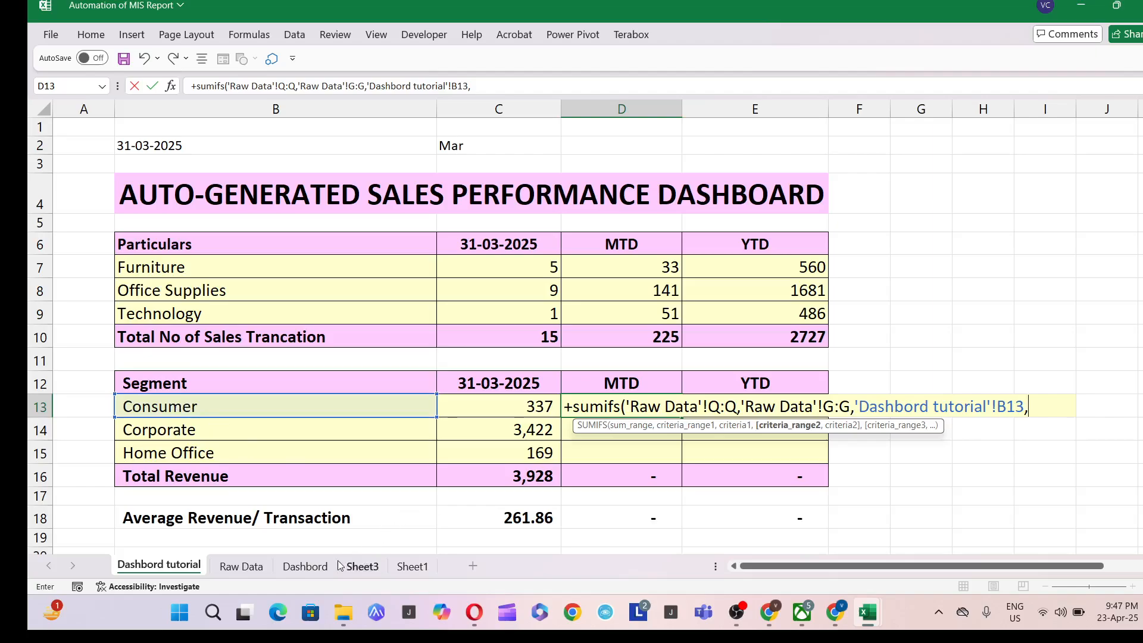
# Add Raw Data's Month column U:U as the second criteria range of the D13 SUMIFS formula.
pyautogui.click(305, 566)
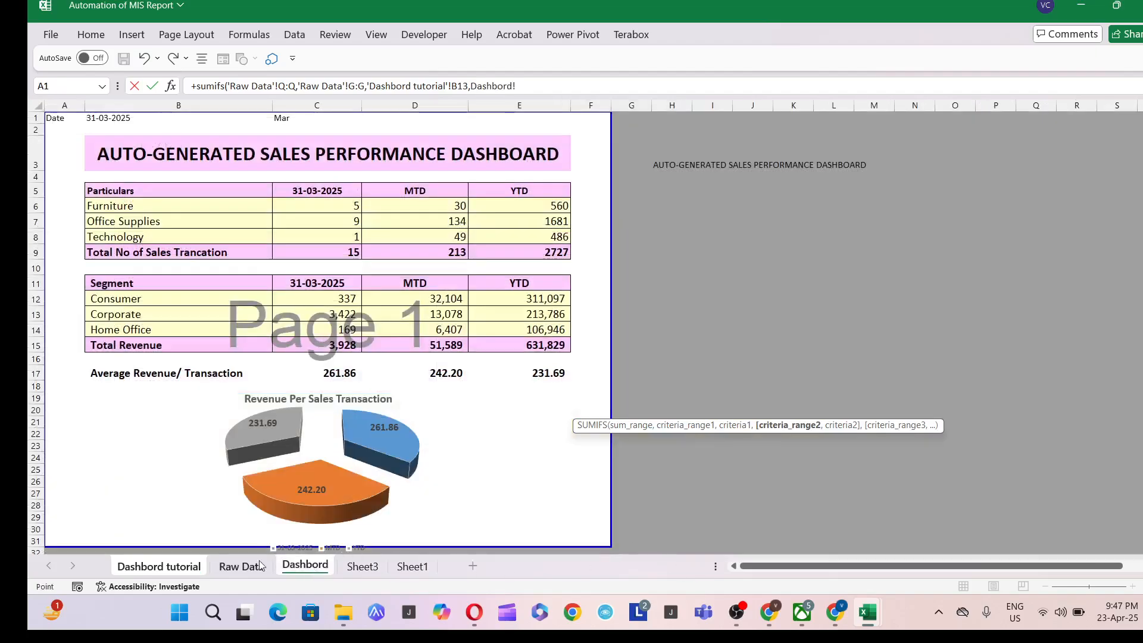
pyautogui.click(222, 569)
pyautogui.moveTo(816, 572); pyautogui.dragTo(703, 557)
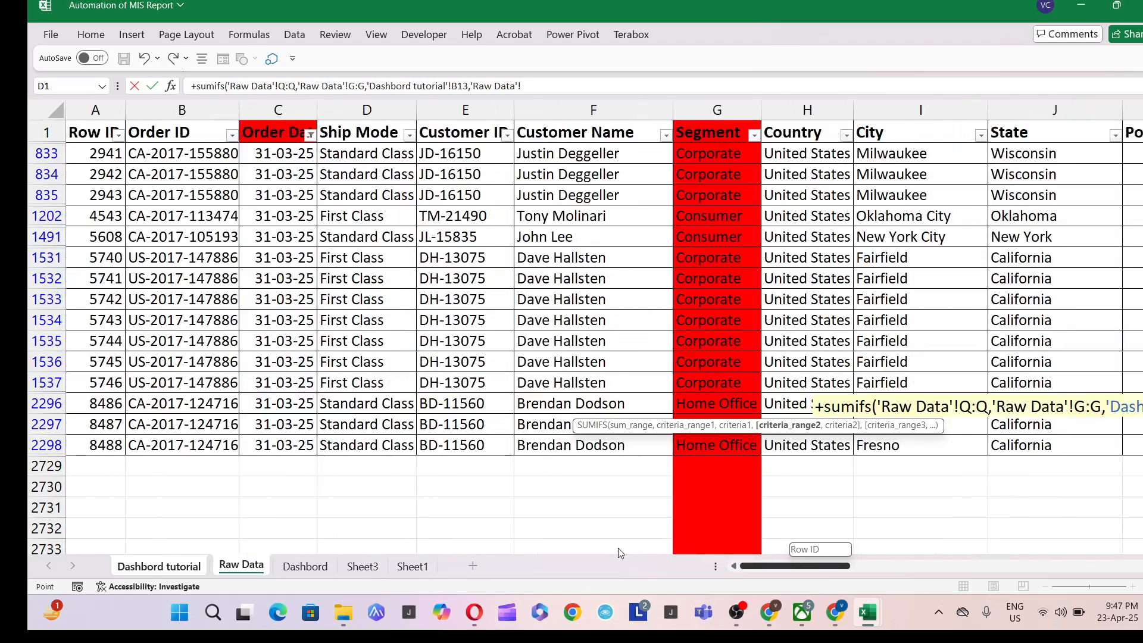
pyautogui.moveTo(619, 552); pyautogui.dragTo(586, 507)
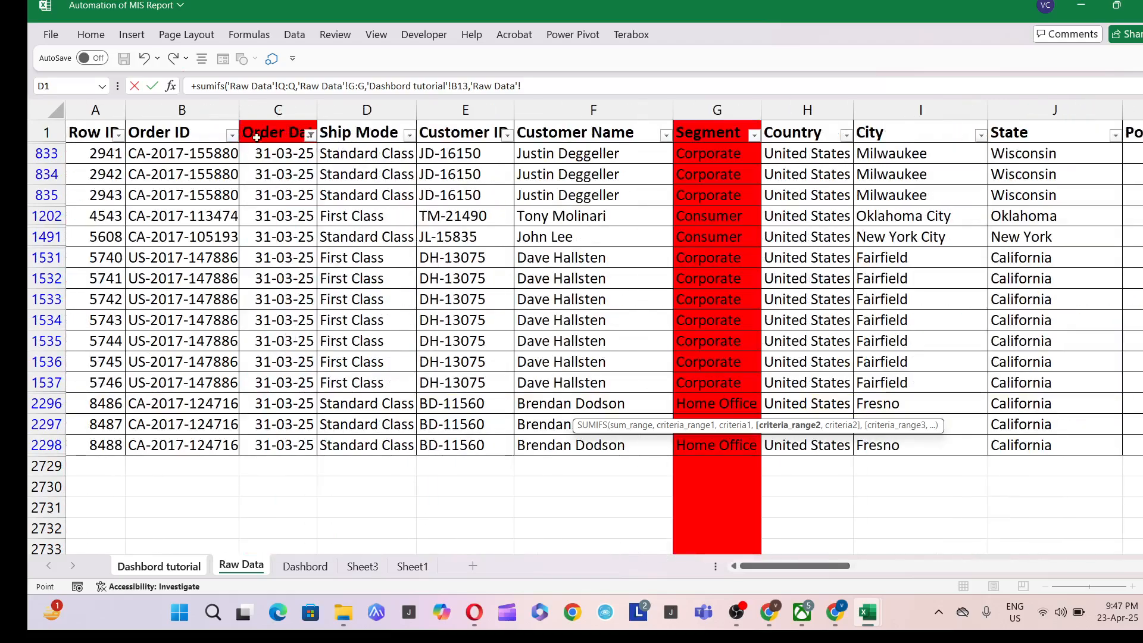
pyautogui.moveTo(774, 566); pyautogui.dragTo(1098, 581)
pyautogui.click(405, 118)
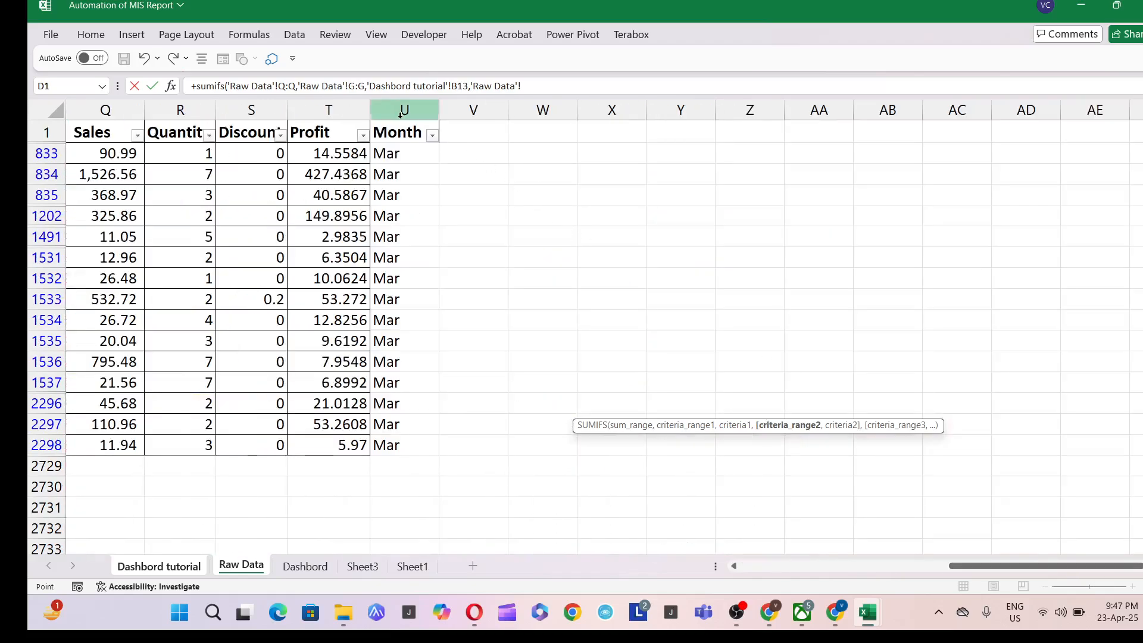
pyautogui.write(',')
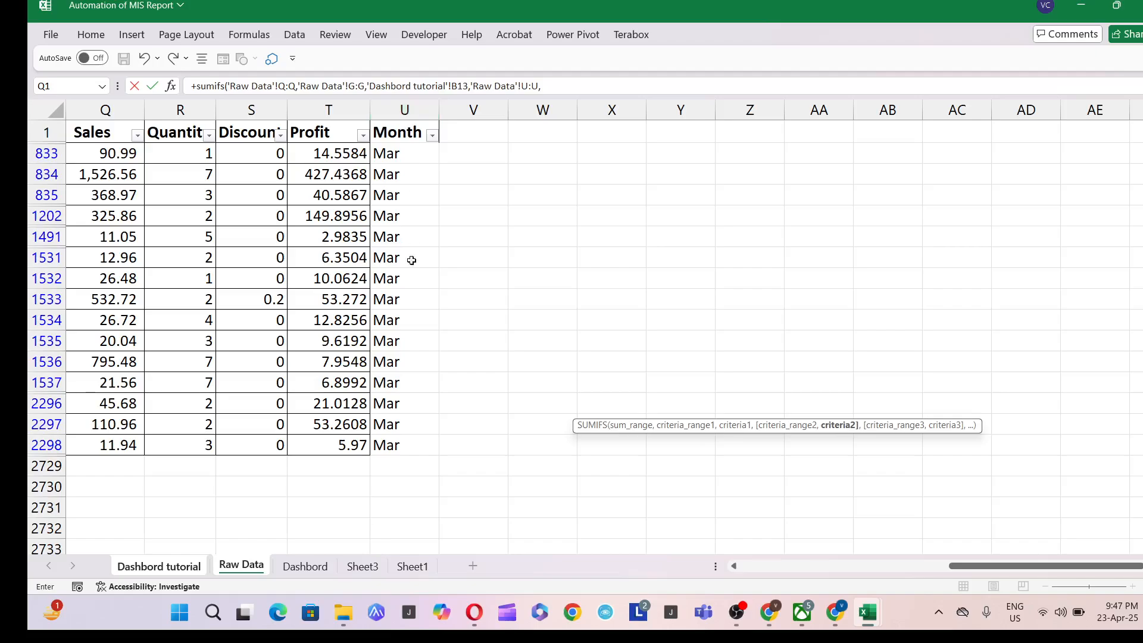
# Use the month cell C2 on Dashbord tutorial as the second criterion and complete the D13 formula.
pyautogui.click(165, 568)
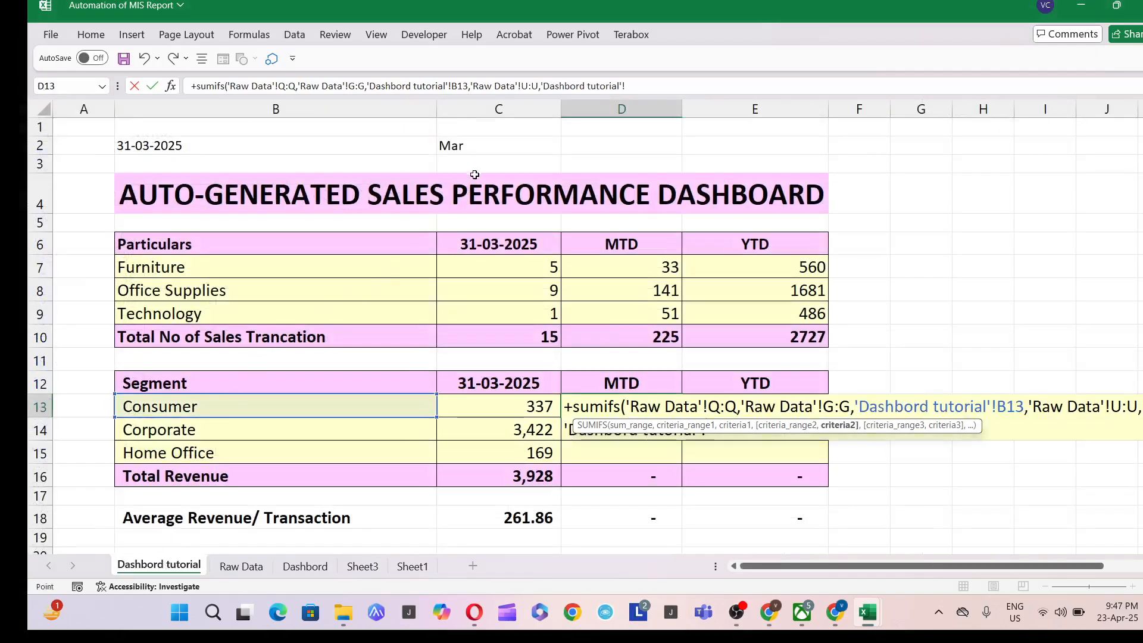
pyautogui.click(484, 145)
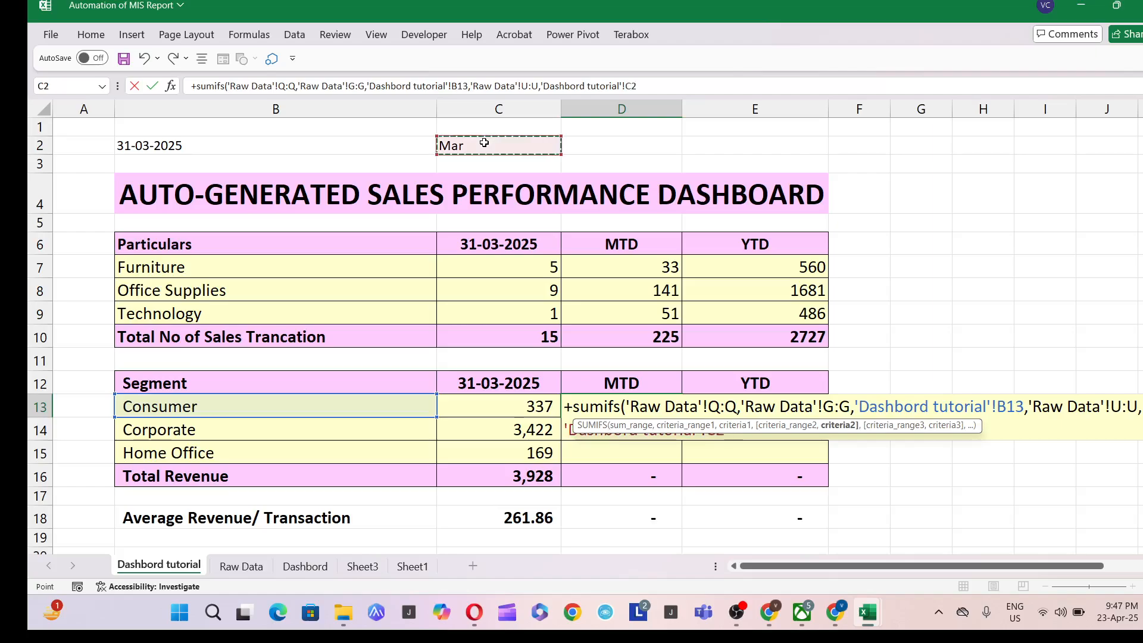
pyautogui.press('Return')
# Copy the Consumer MTD revenue formula from D13 to the Corporate and Home Office rows, D14:D15.
pyautogui.press('Up')
pyautogui.hotkey('ctrl', 'c')
pyautogui.press('Down')
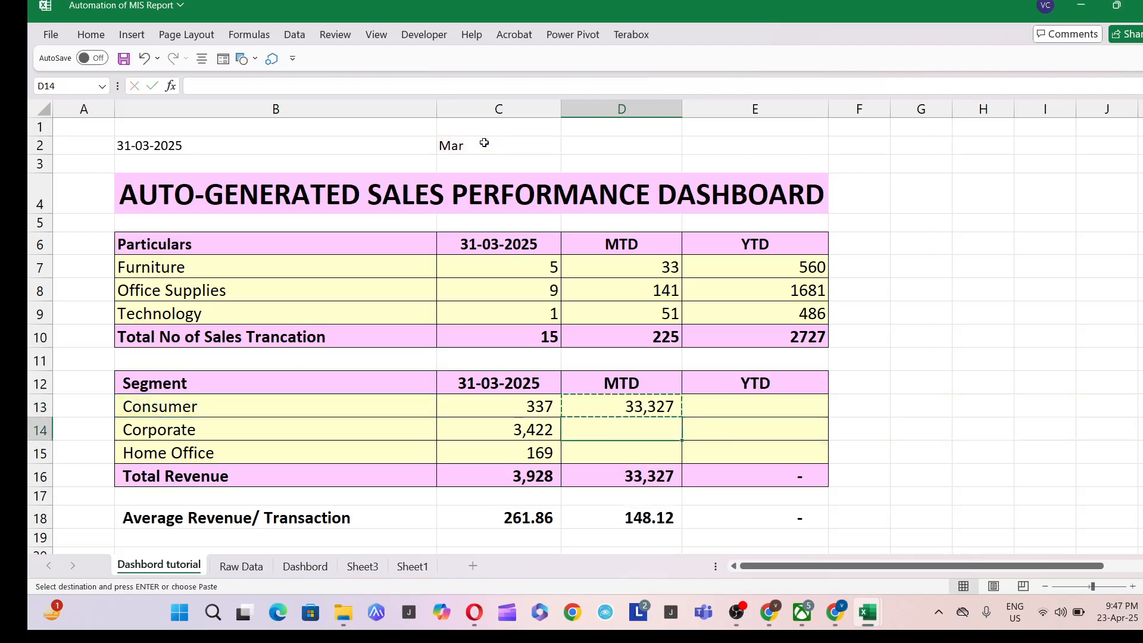
pyautogui.hotkey('shift', 'Down')
pyautogui.hotkey('ctrl', 'v')
pyautogui.press('Up')
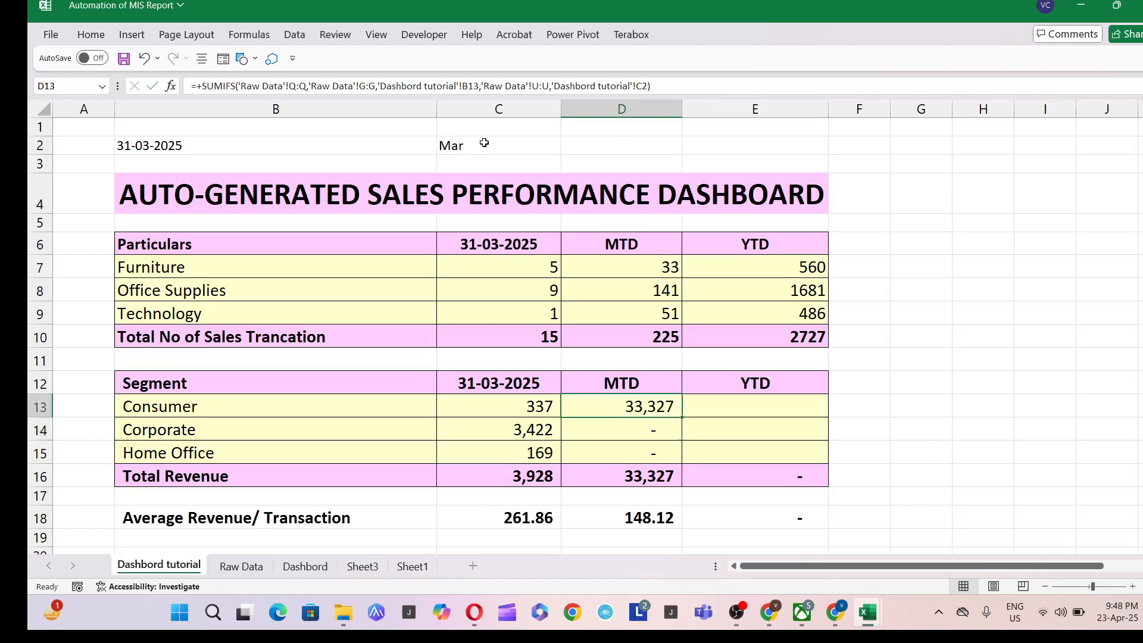
# Make the C2 month reference in the D13 SUMIFS formula absolute as $C$2.
pyautogui.press('F2')
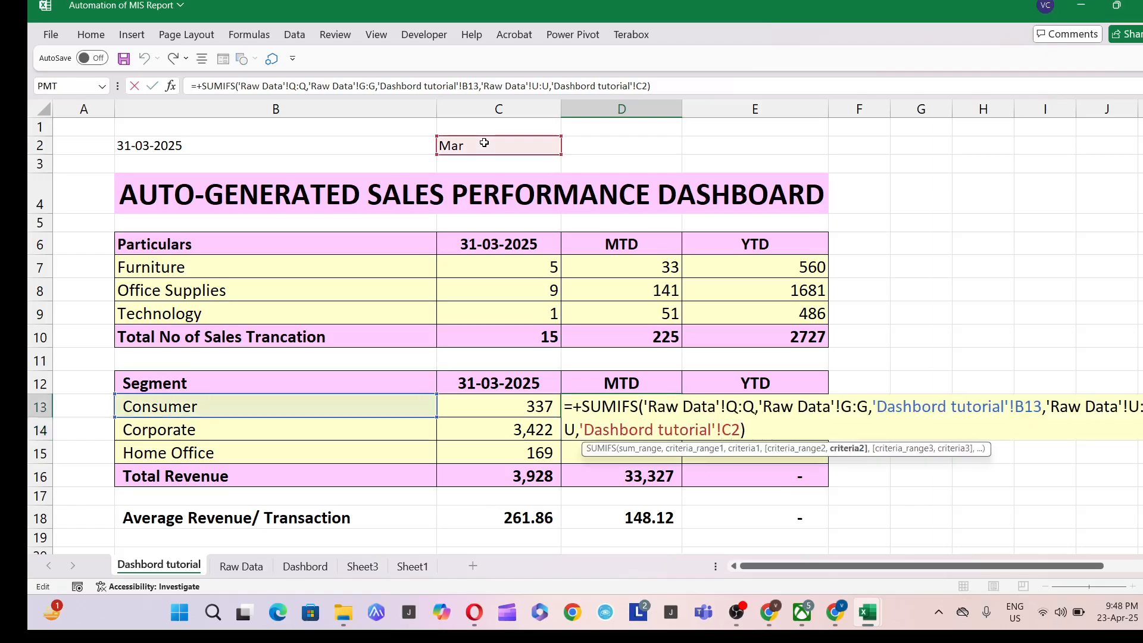
pyautogui.press('F4')
pyautogui.press('Return')
# Copy the D13 formula with the absolute $C$2 reference over D14:D15 for Corporate and Home Office.
pyautogui.press('Up')
pyautogui.hotkey('ctrl', 'c')
pyautogui.press('Down')
pyautogui.hotkey('shift', 'Down')
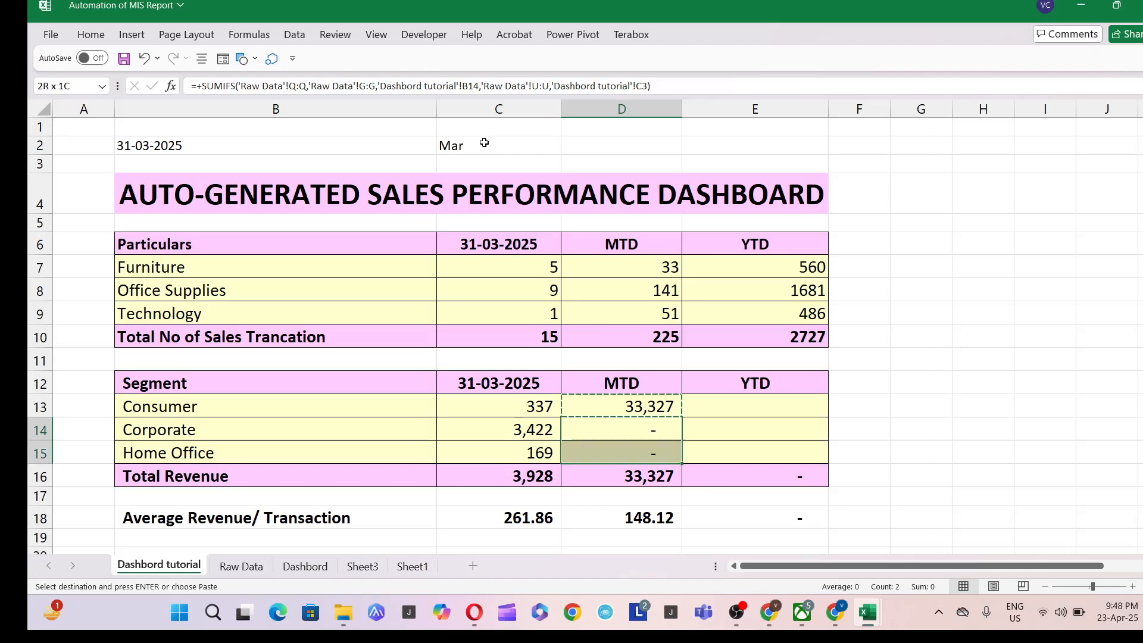
pyautogui.press('Return')
# Review the references used in the Consumer MTD revenue formula in D13.
pyautogui.press('Up')
pyautogui.press('Right')
pyautogui.press('Left')
pyautogui.press('F2')
pyautogui.press('Tab')
pyautogui.press('Left')
pyautogui.press('F2')
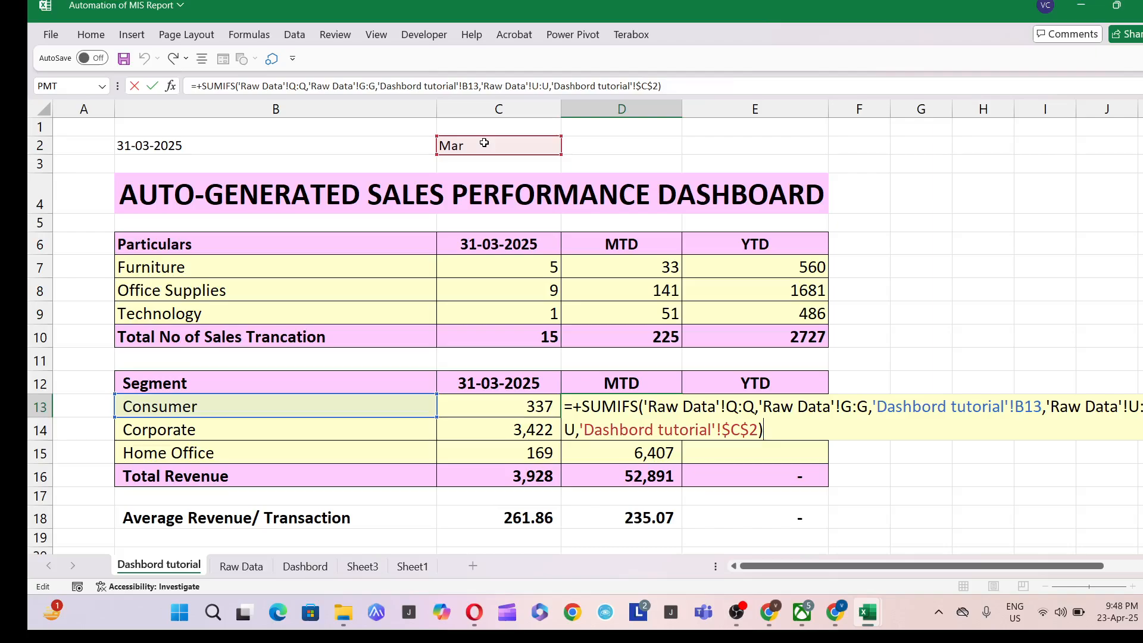
pyautogui.press('Tab')
pyautogui.write('+')
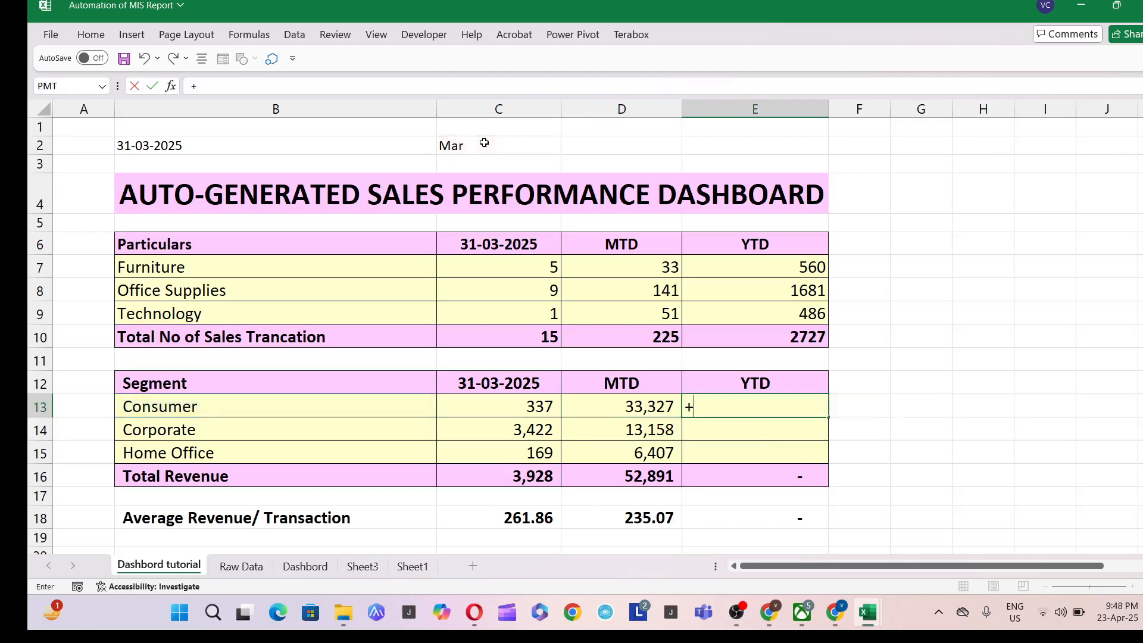
pyautogui.press('Escape')
pyautogui.press('Left')
pyautogui.press('F2')
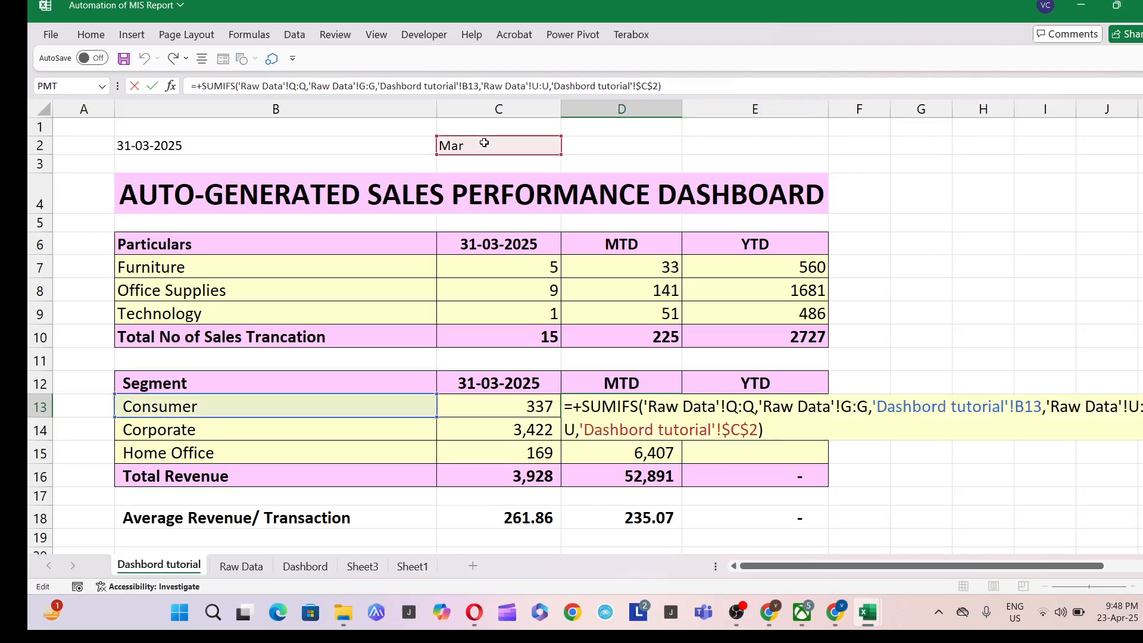
pyautogui.press('Tab')
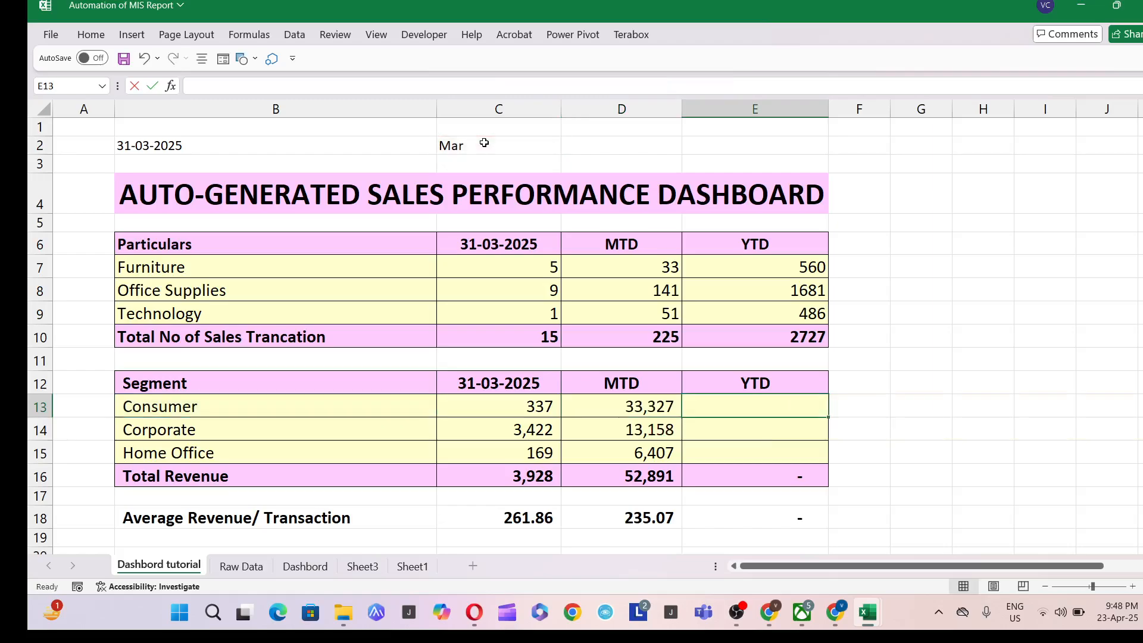
# Start a SUMIF formula in E13 for Consumer YTD revenue, with Raw Data's Segment column G:G as the range.
pyautogui.write('+su')
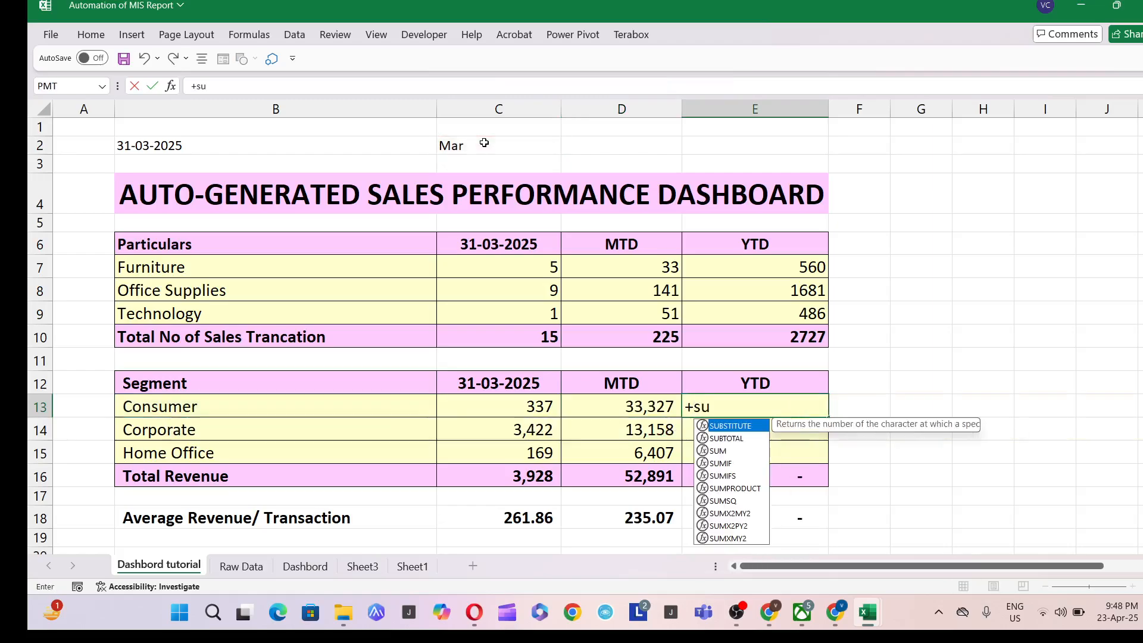
pyautogui.write('mif')
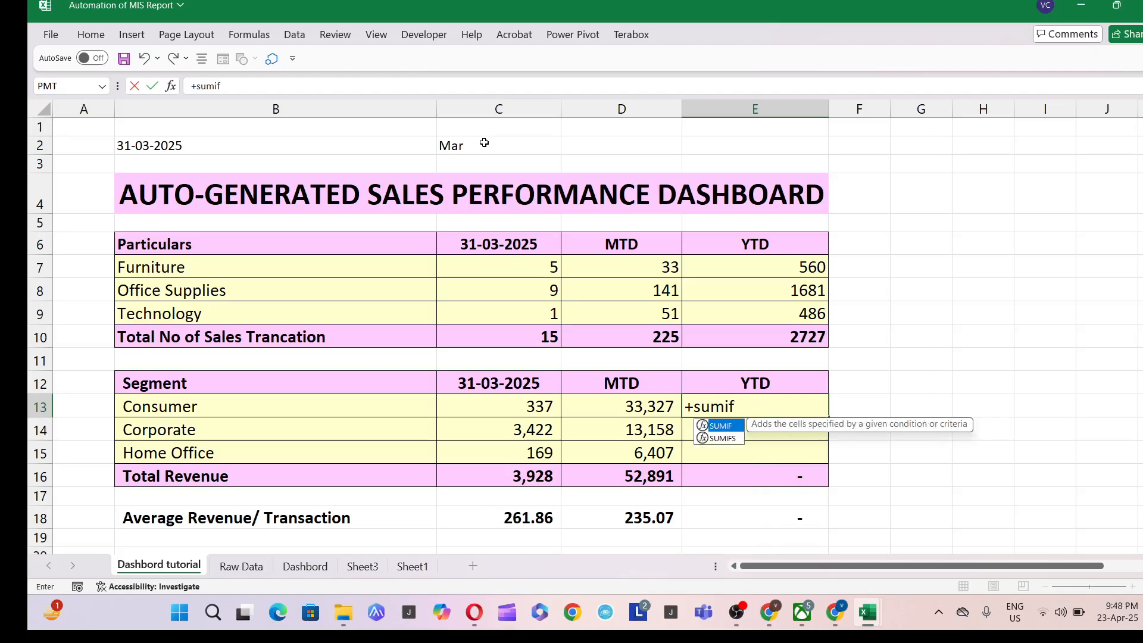
pyautogui.write('(')
pyautogui.hotkey('ctrl', 'pagedown')
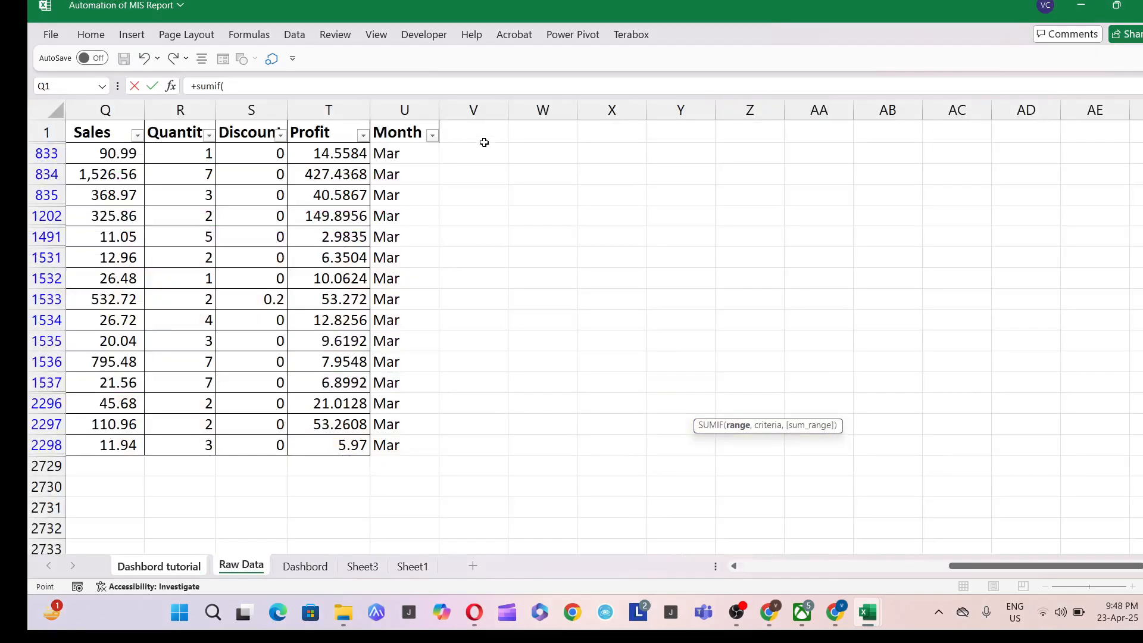
pyautogui.hotkey('ctrl', 'Left')
pyautogui.press('Right')
pyautogui.press('Right')
pyautogui.press('Right')
pyautogui.press('Right')
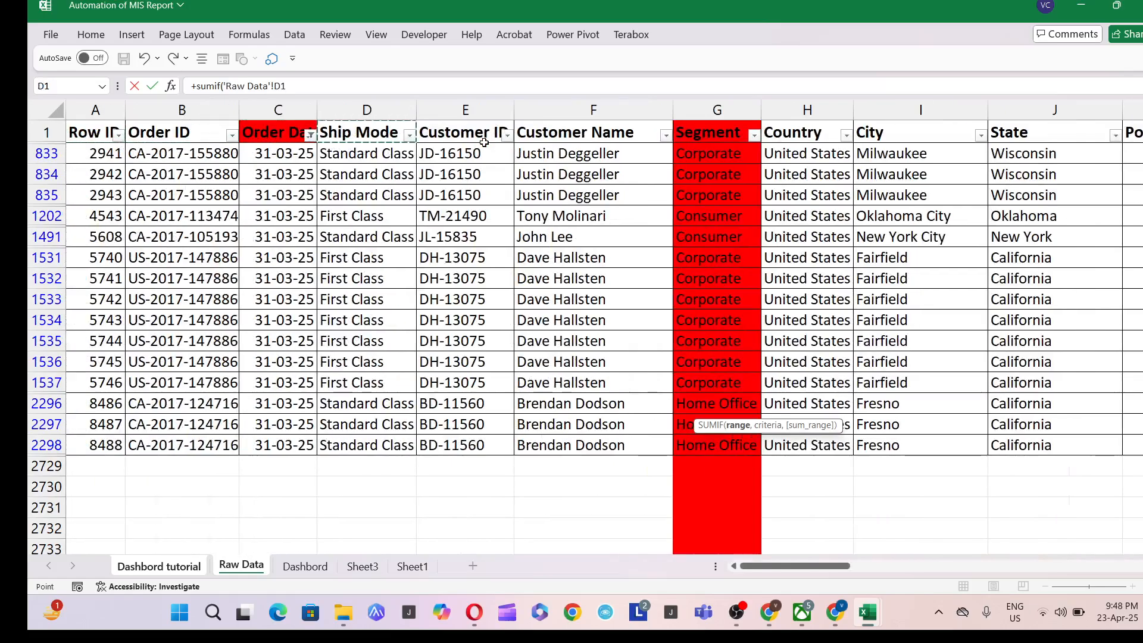
pyautogui.hotkey('ctrl', 'pageup')
pyautogui.hotkey('ctrl', 'pagedown')
pyautogui.press('Left')
pyautogui.press('Left')
pyautogui.press('Right')
pyautogui.press('Right')
pyautogui.press('Right')
pyautogui.press('Right')
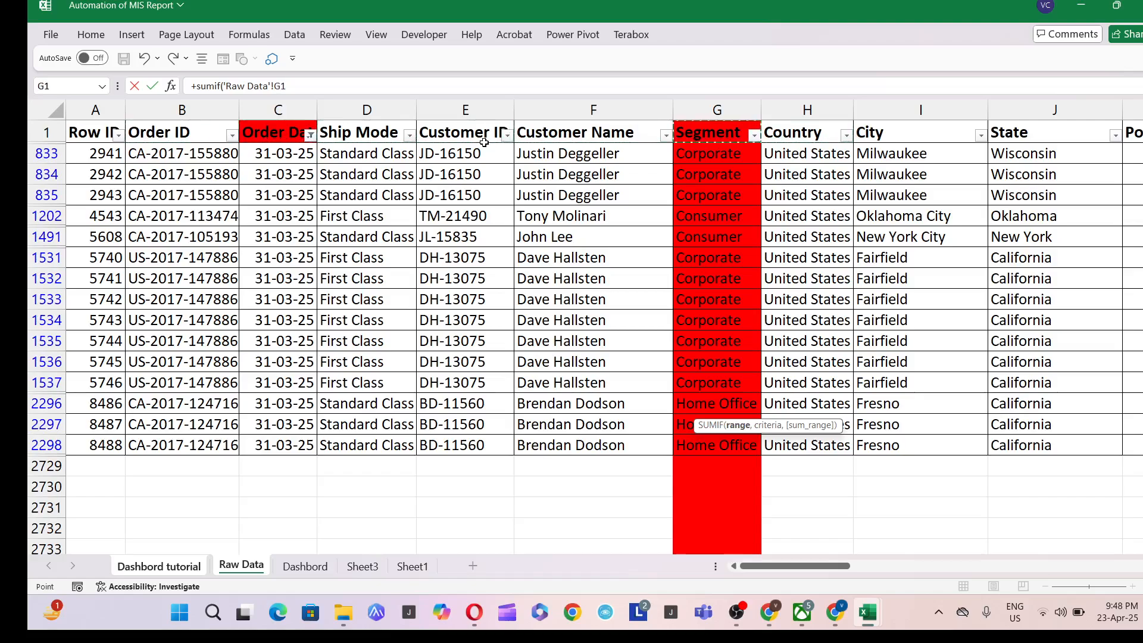
pyautogui.hotkey('ctrl', 'space')
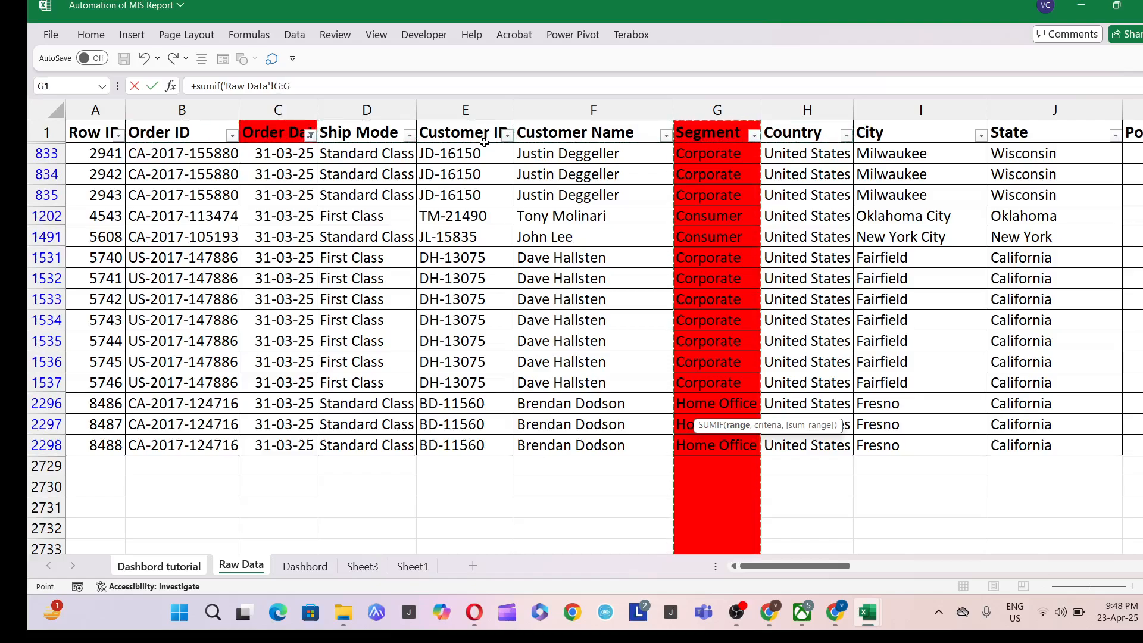
# Set the Consumer label in B13 on Dashbord tutorial as the criterion of the E13 SUMIF formula.
pyautogui.write(',')
pyautogui.press('Left')
pyautogui.press('Left')
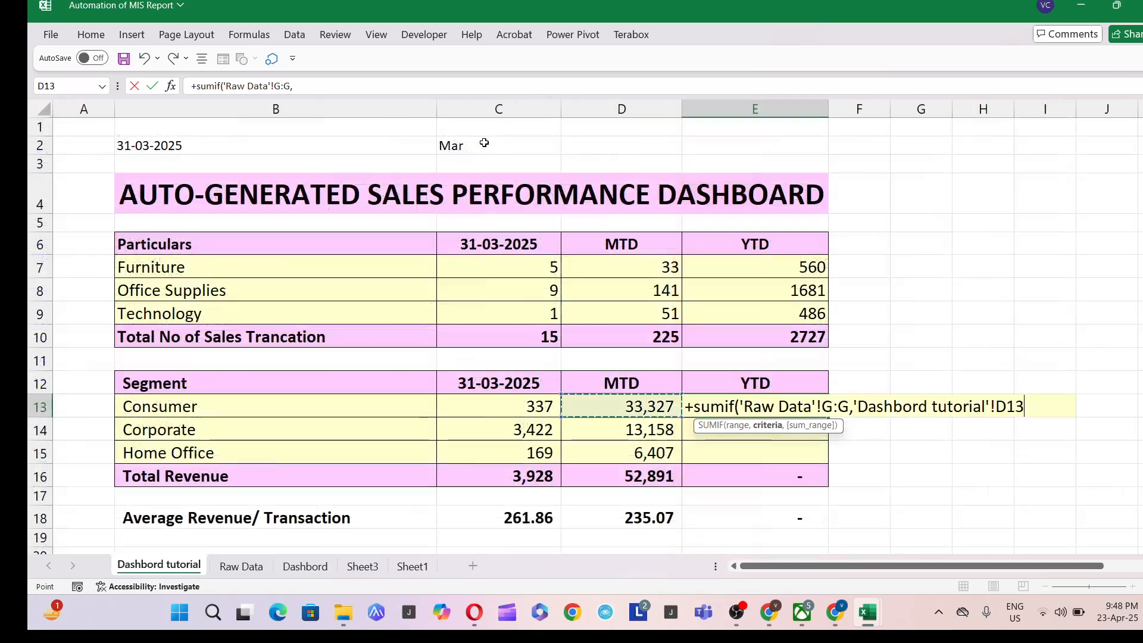
pyautogui.press('Left')
pyautogui.write(',')
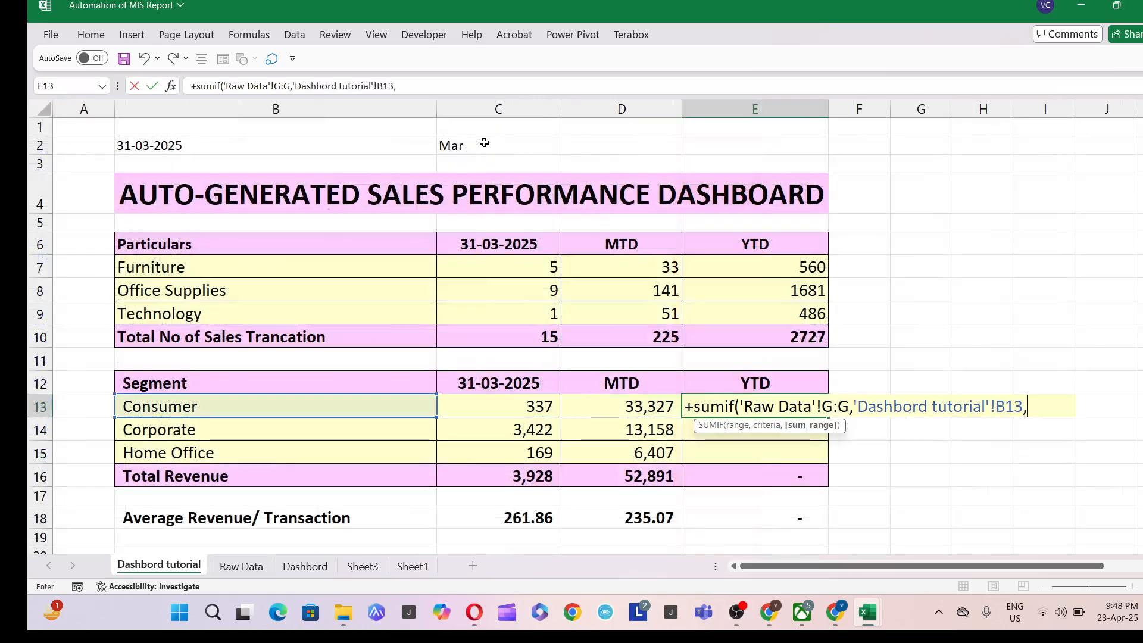
# Set Raw Data's Sales column Q:Q as the sum range and complete the E13 SUMIF formula.
pyautogui.hotkey('ctrl', 'pagedown')
pyautogui.hotkey('ctrl', 'Right')
pyautogui.press('Left')
pyautogui.press('Left')
pyautogui.press('Left')
pyautogui.press('Left')
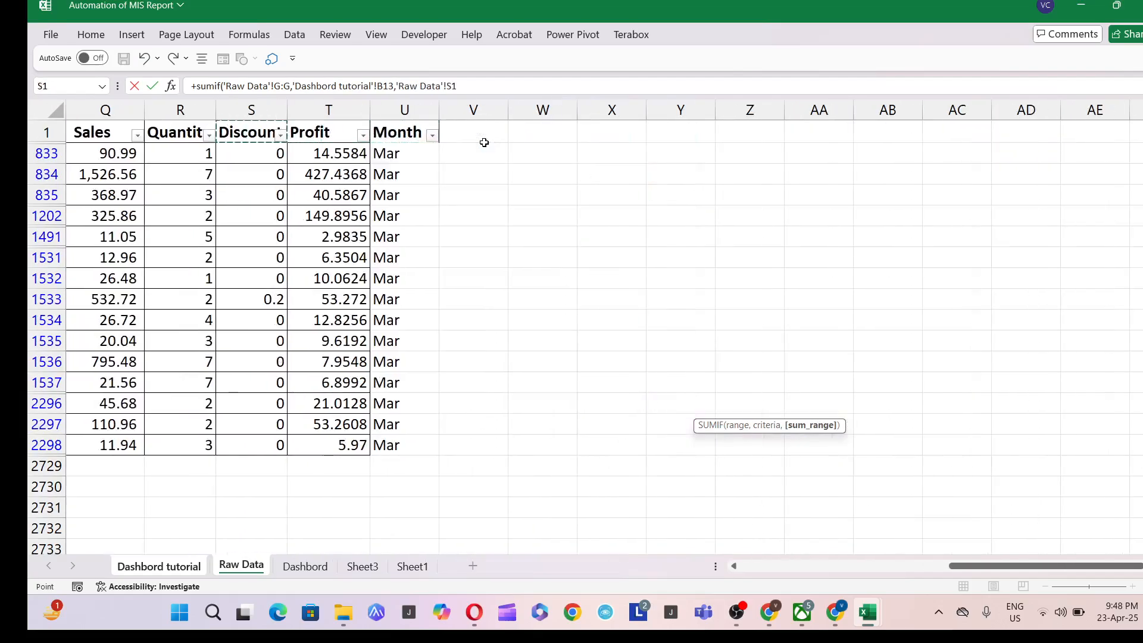
pyautogui.hotkey('ctrl', 'space')
pyautogui.press('Return')
# Copy the Consumer YTD revenue formula from E13 to the Corporate and Home Office rows, E14:E15.
pyautogui.press('Up')
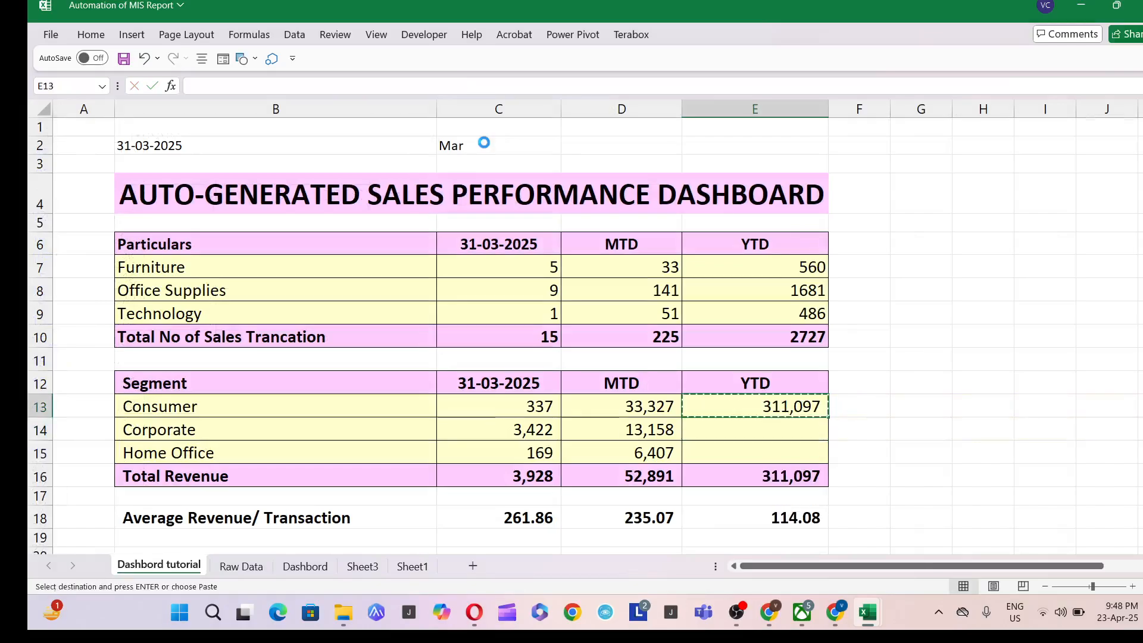
pyautogui.hotkey('ctrl', 'c')
pyautogui.hotkey('shift', 'Down')
pyautogui.hotkey('shift', 'Down')
pyautogui.press('Return')
# Examine the YTD Total Revenue formula in E16 and the Average Revenue/ Transaction formulas in C18:E18.
pyautogui.press('Down')
pyautogui.press('Down')
pyautogui.press('Down')
pyautogui.press('Down')
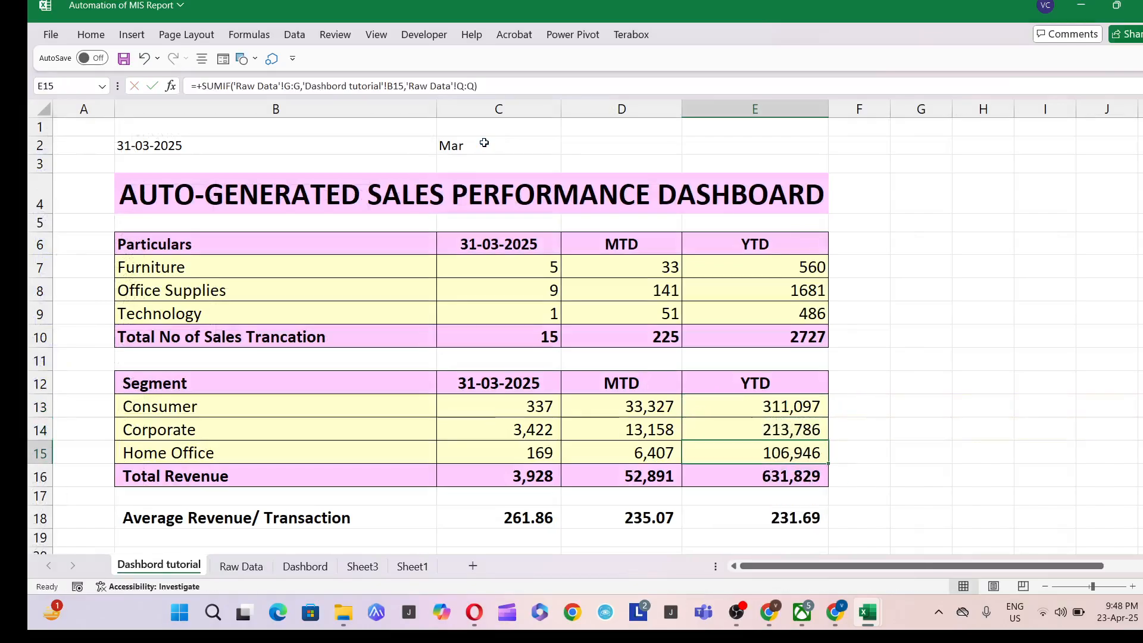
pyautogui.press('Up')
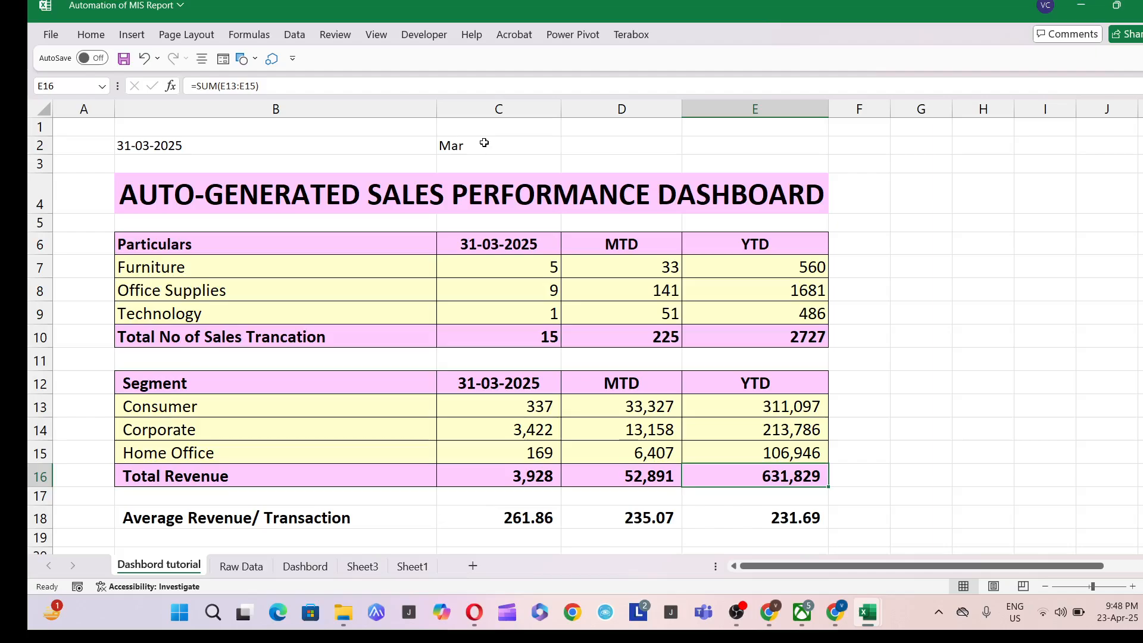
pyautogui.press('Left')
pyautogui.press('Left')
pyautogui.press('Down')
pyautogui.press('Down')
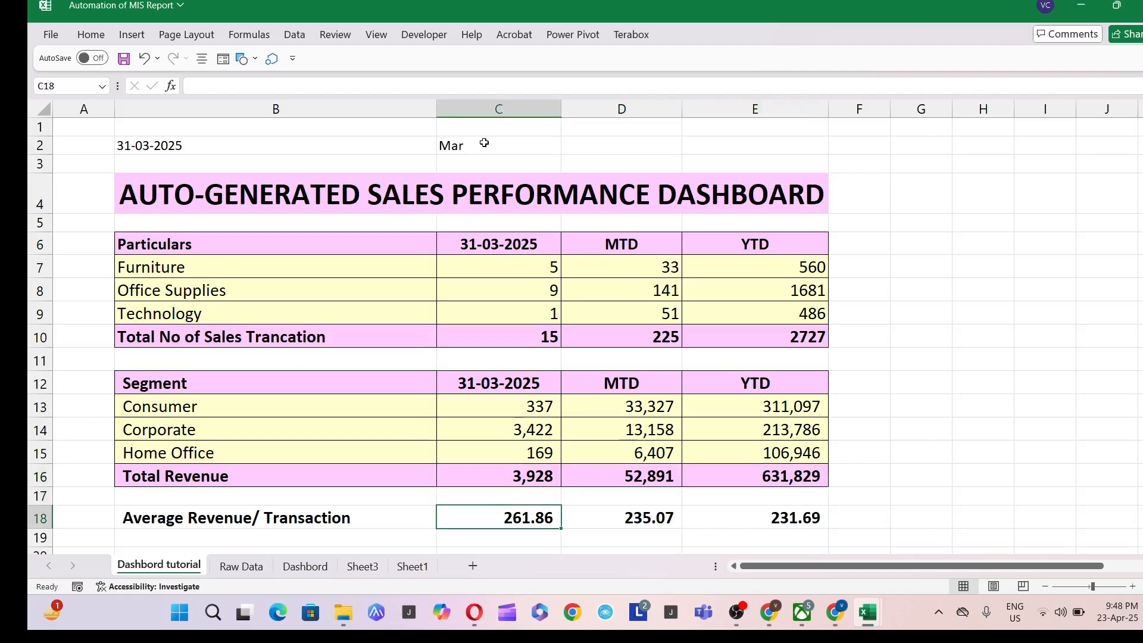
pyautogui.press('F2')
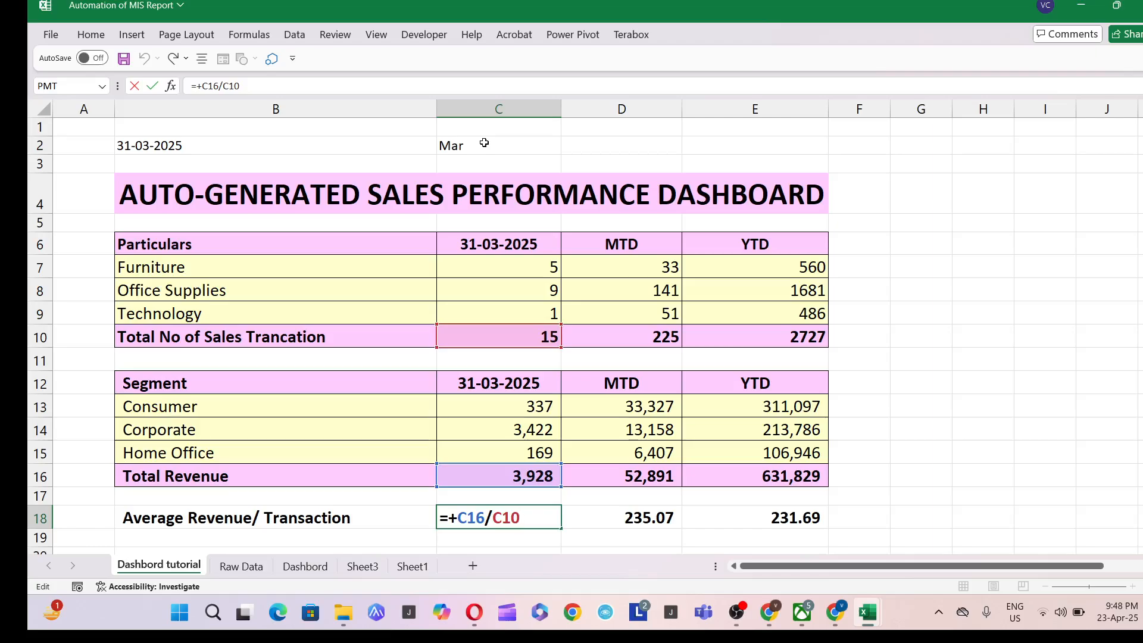
pyautogui.press('Escape')
pyautogui.press('Left')
pyautogui.press('Left')
pyautogui.press('Right')
pyautogui.press('Right')
pyautogui.press('Right')
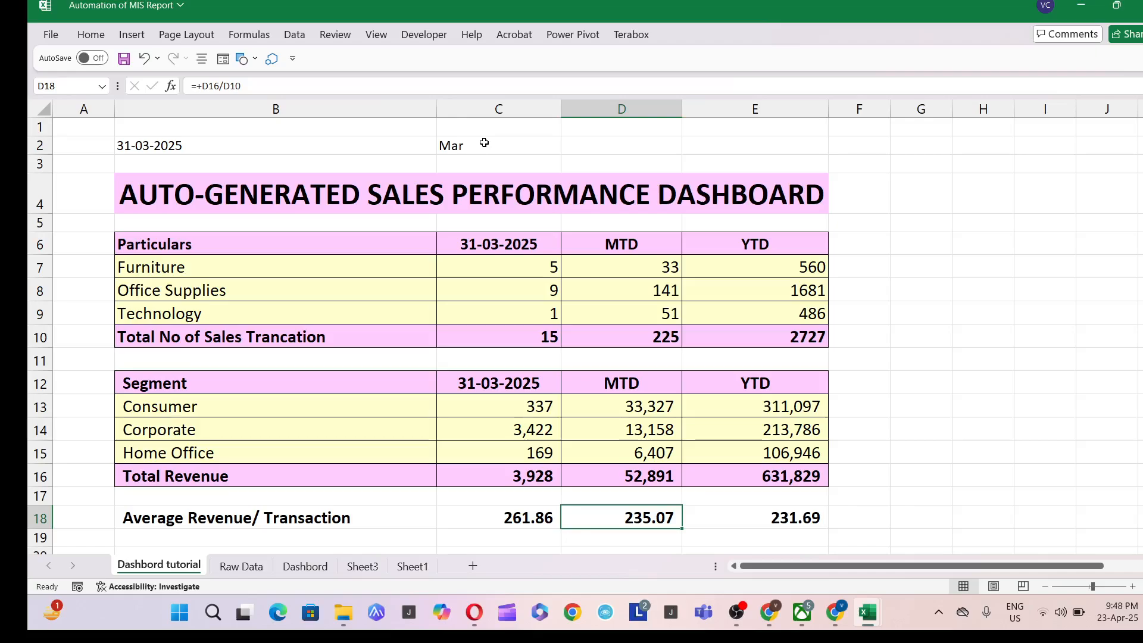
pyautogui.press('Left')
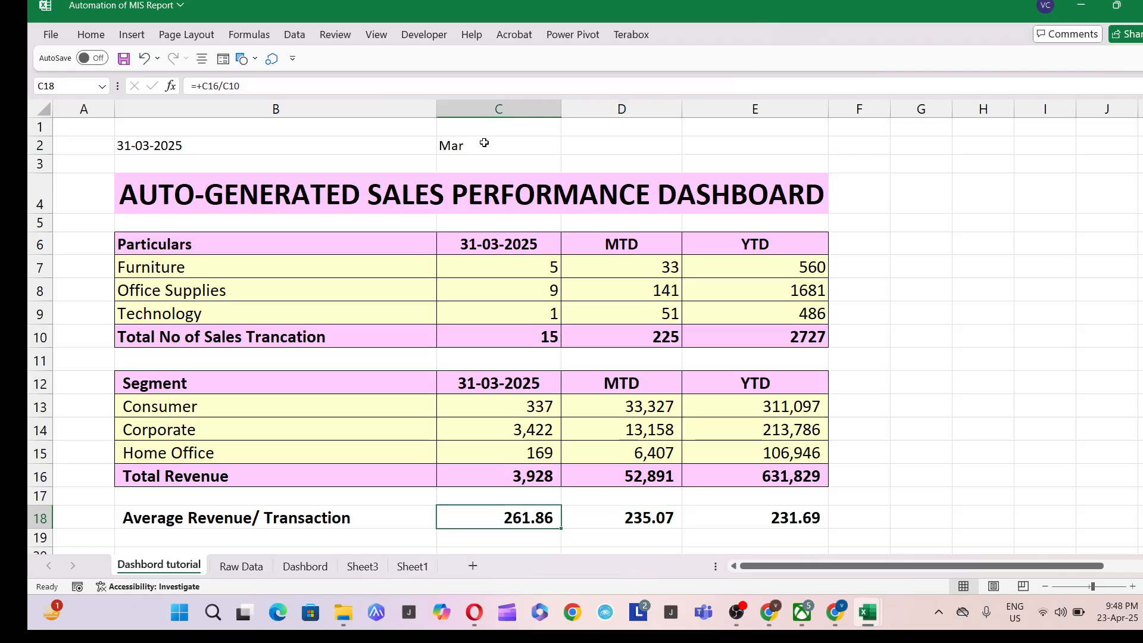
pyautogui.press('Right')
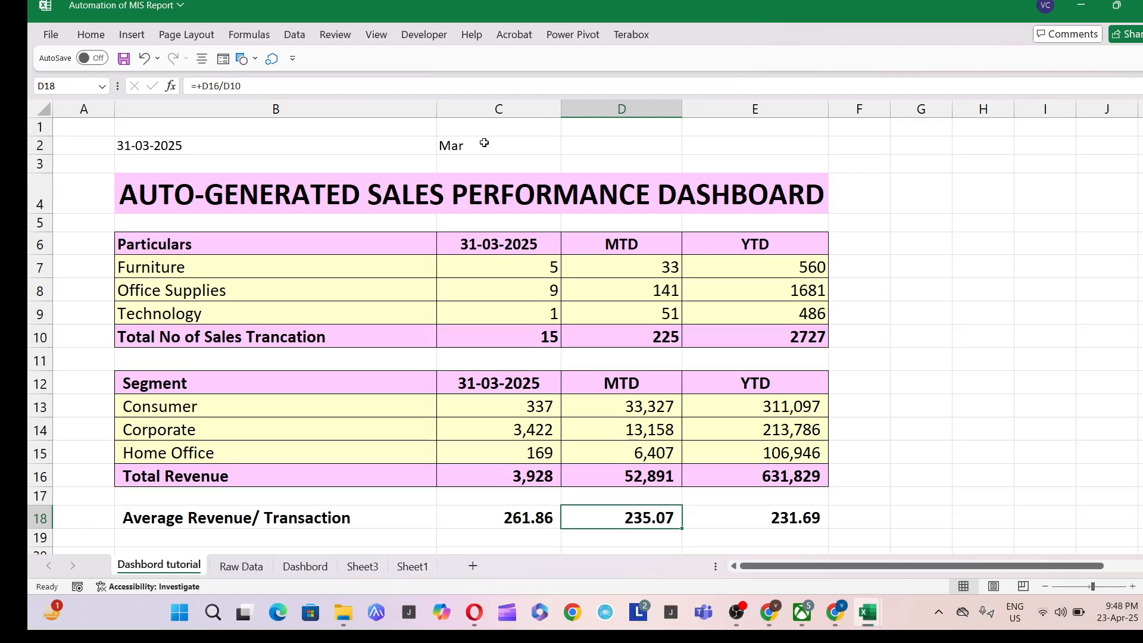
pyautogui.press('Right')
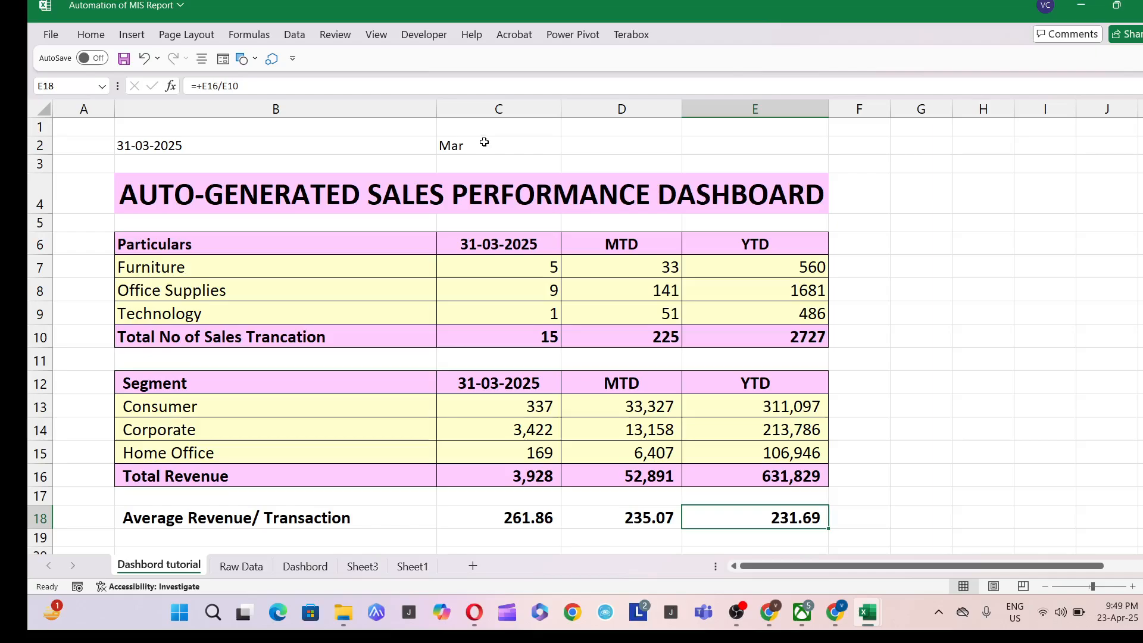
pyautogui.press('Down')
pyautogui.press('Down')
pyautogui.press('Down')
pyautogui.press('Down')
pyautogui.press('Down')
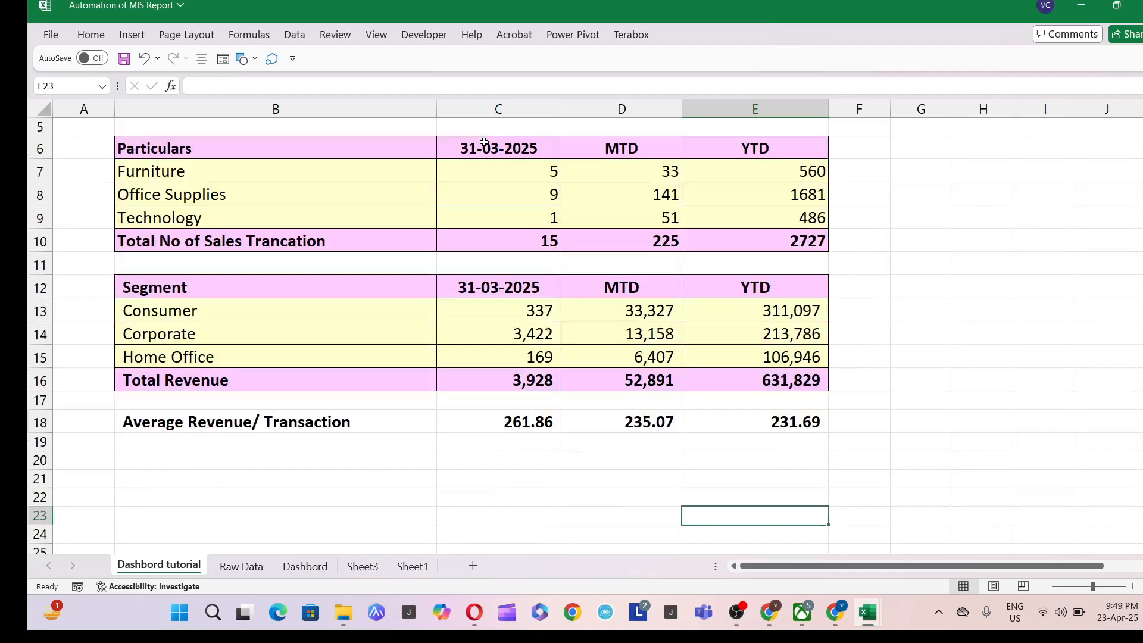
# Insert a 3-D pie chart of the Average Revenue/ Transaction values in C18:E18, using the C6:E6 headings as categories.
pyautogui.hotkey('ctrl', 'Up')
pyautogui.press('Left')
pyautogui.press('Left')
pyautogui.press('Left')
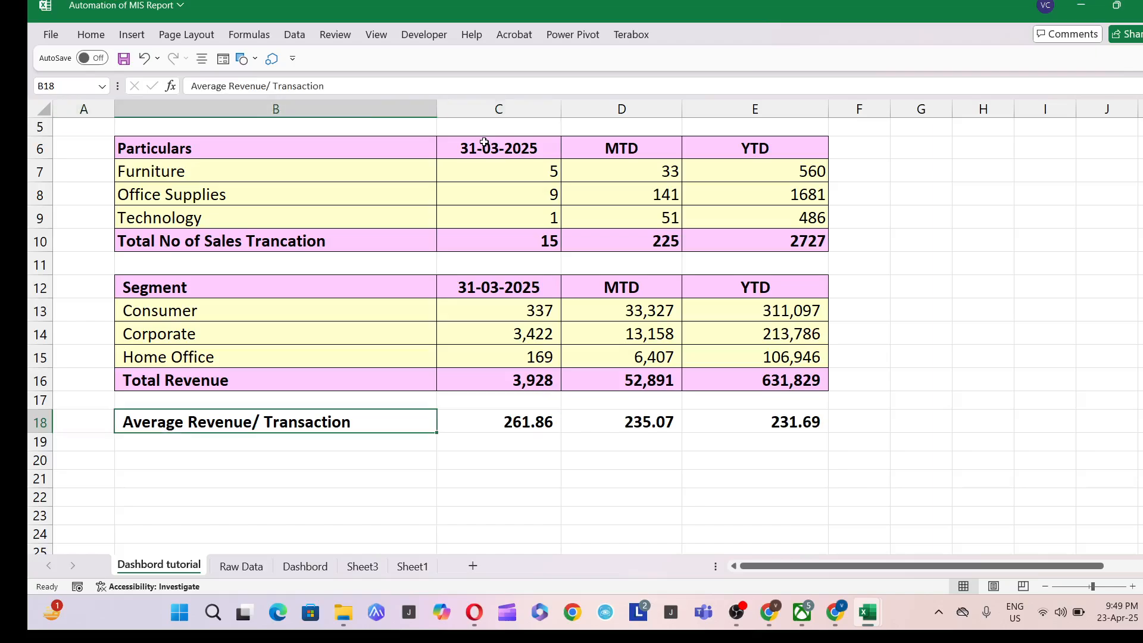
pyautogui.press('Right')
pyautogui.scroll(1, 484, 143)
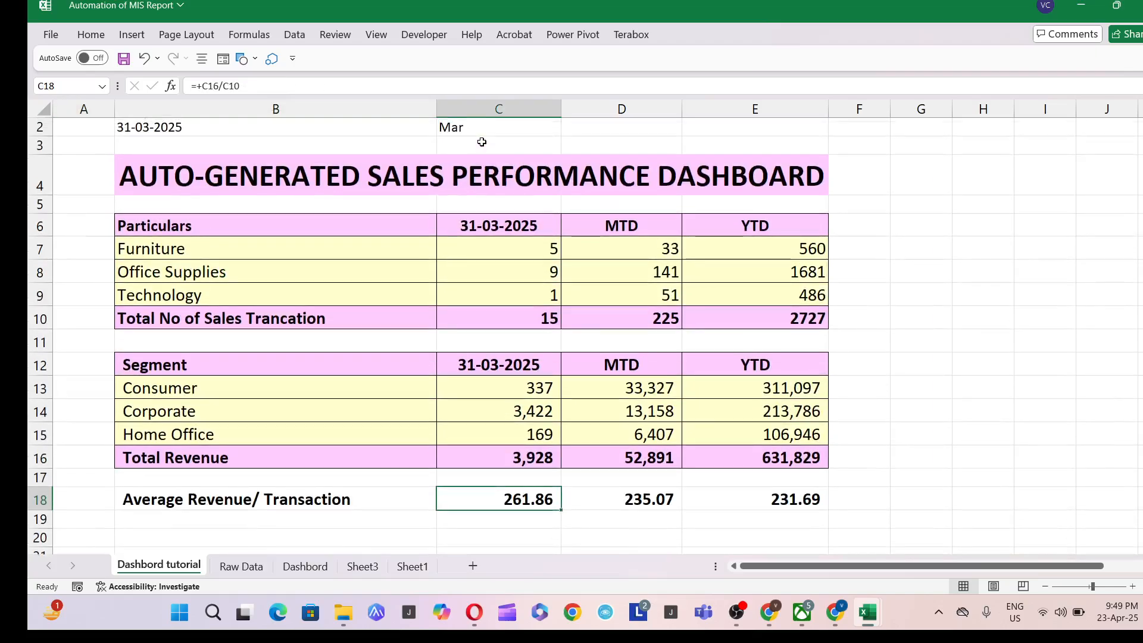
pyautogui.keyDown('shift'); pyautogui.click(780, 501); pyautogui.keyUp('shift')
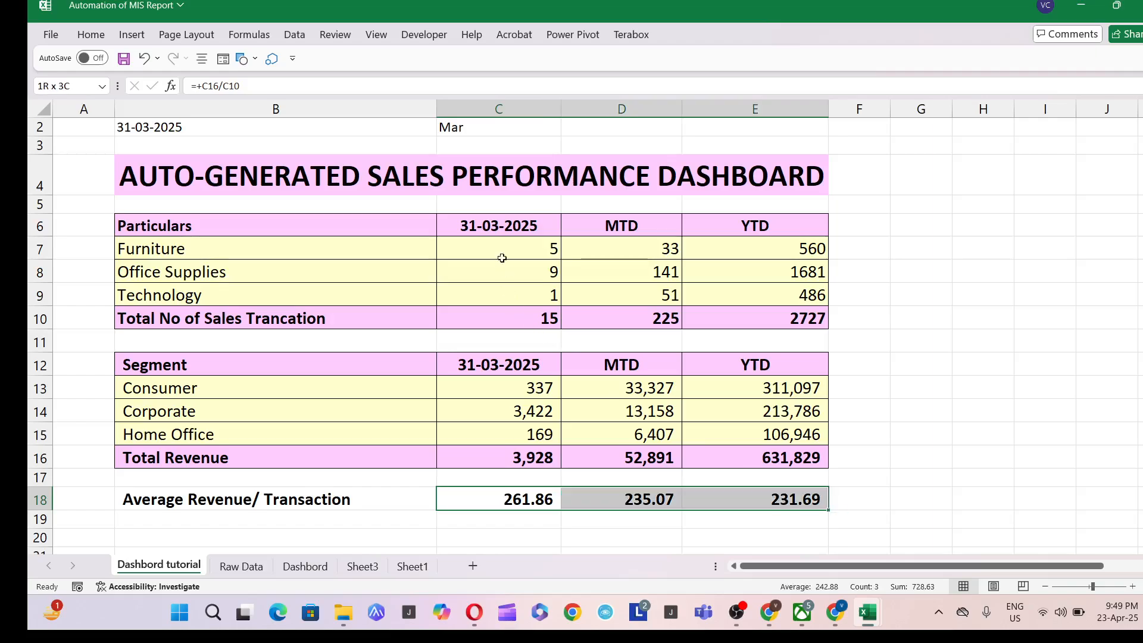
pyautogui.keyDown('ctrl'); pyautogui.moveTo(498, 224); pyautogui.dragTo(727, 223); pyautogui.keyUp('ctrl')
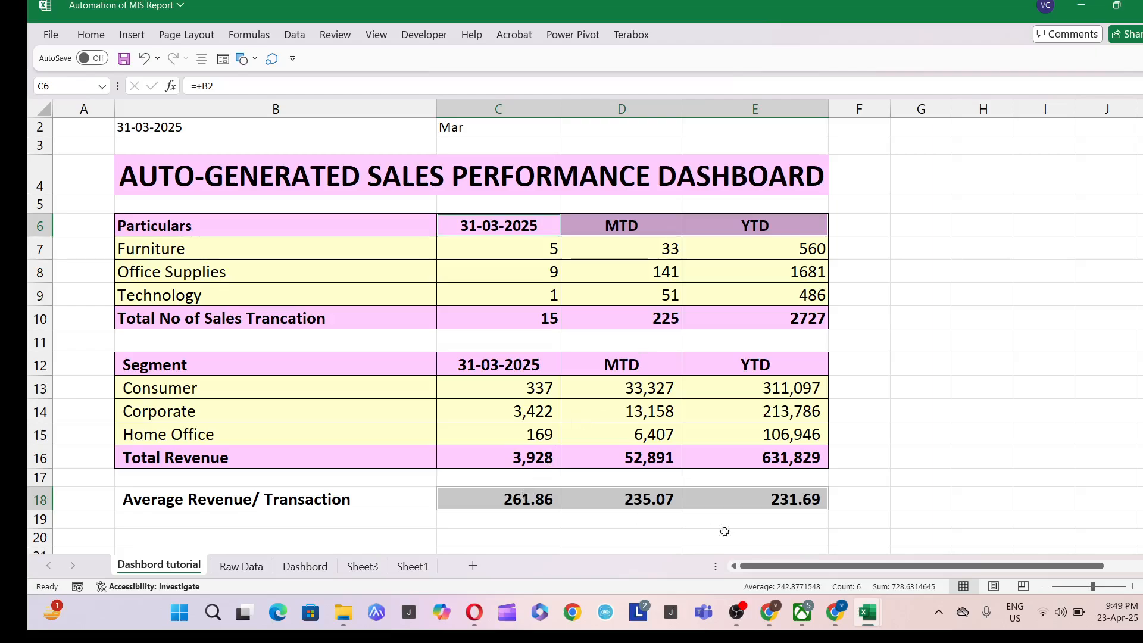
pyautogui.click(132, 36)
pyautogui.click(488, 95)
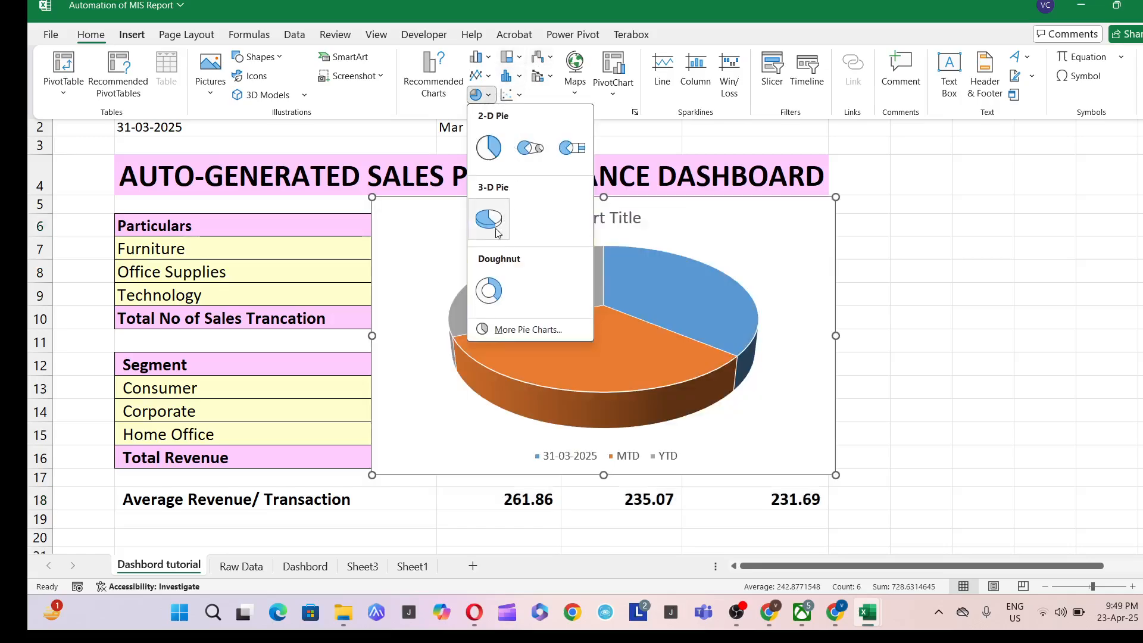
pyautogui.click(488, 219)
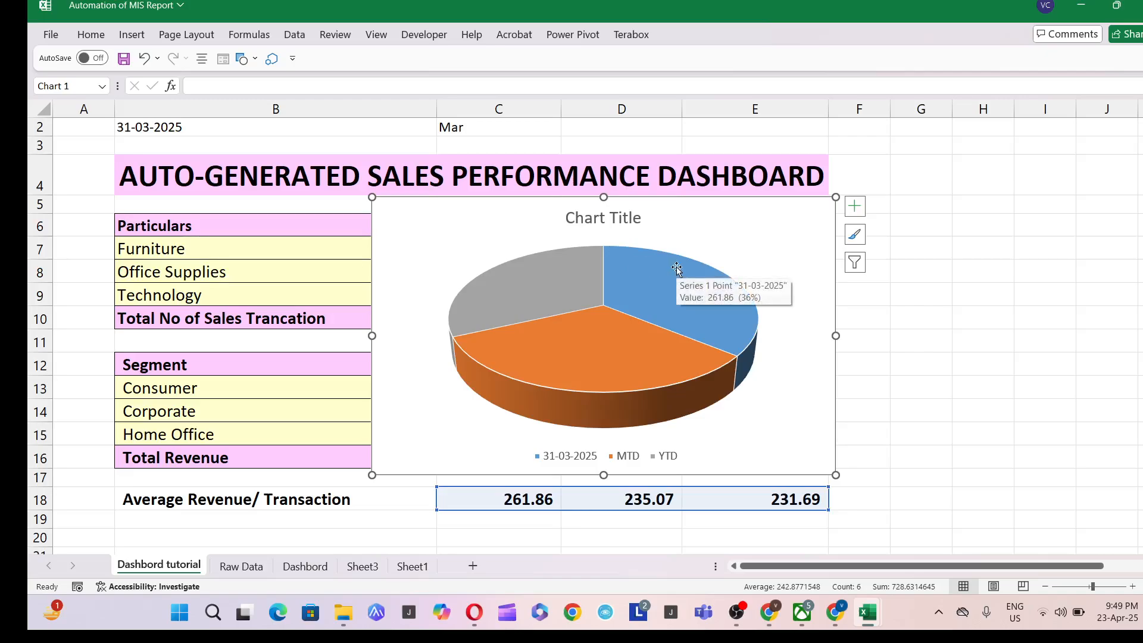
# Replace the pie chart's title with "Revenue Per Sales Transaction", copied from the chart on the Dashbord sheet.
pyautogui.click(606, 219)
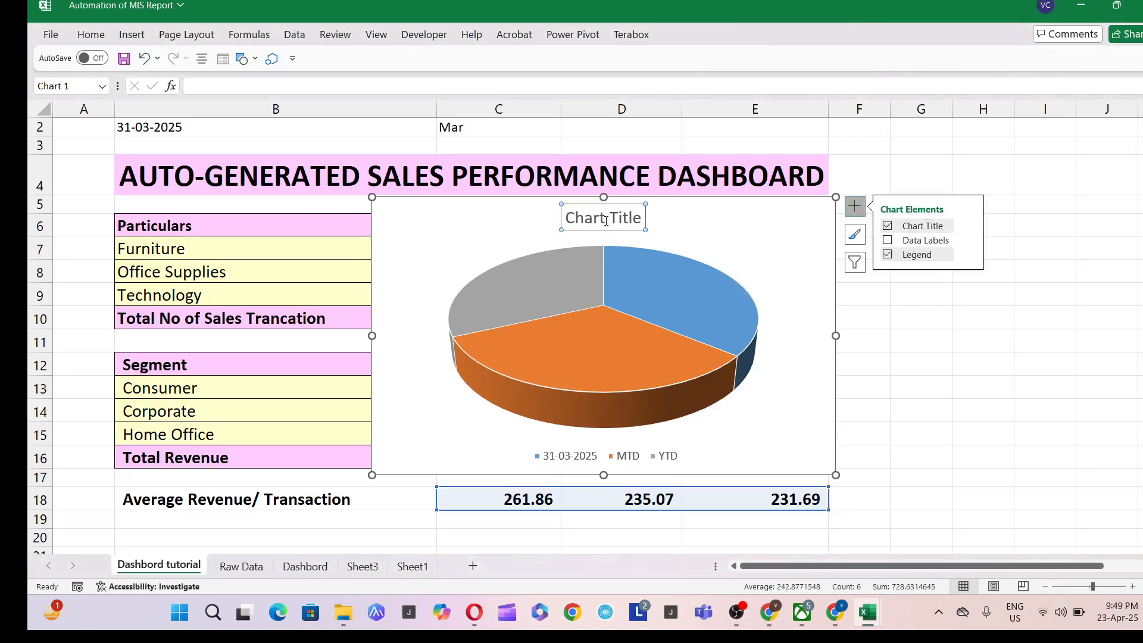
pyautogui.click(304, 566)
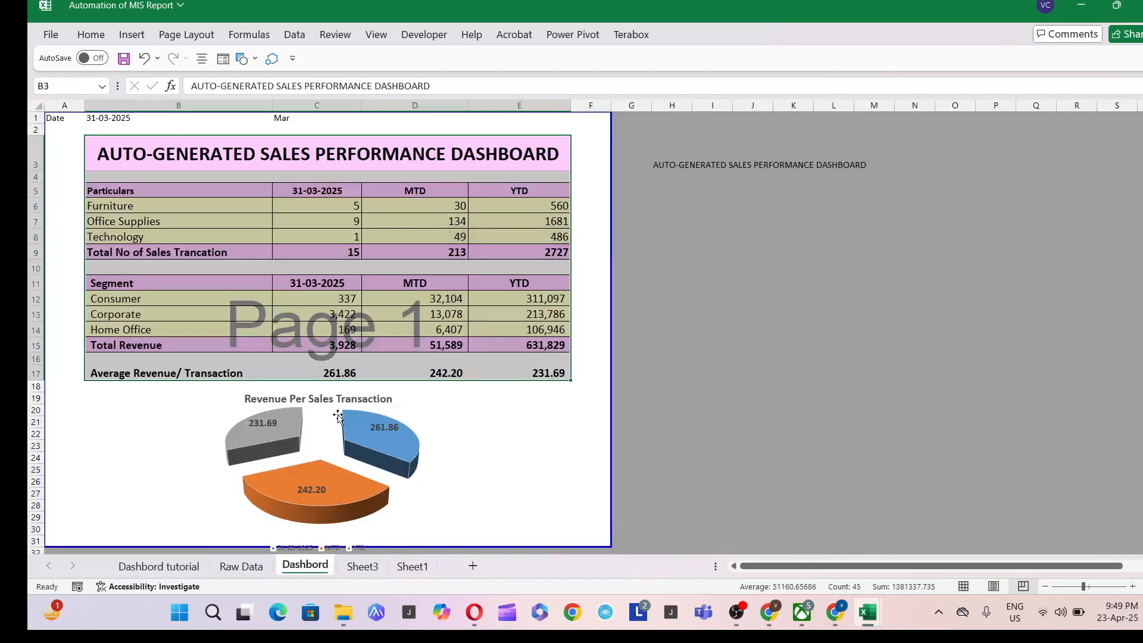
pyautogui.doubleClick(335, 400)
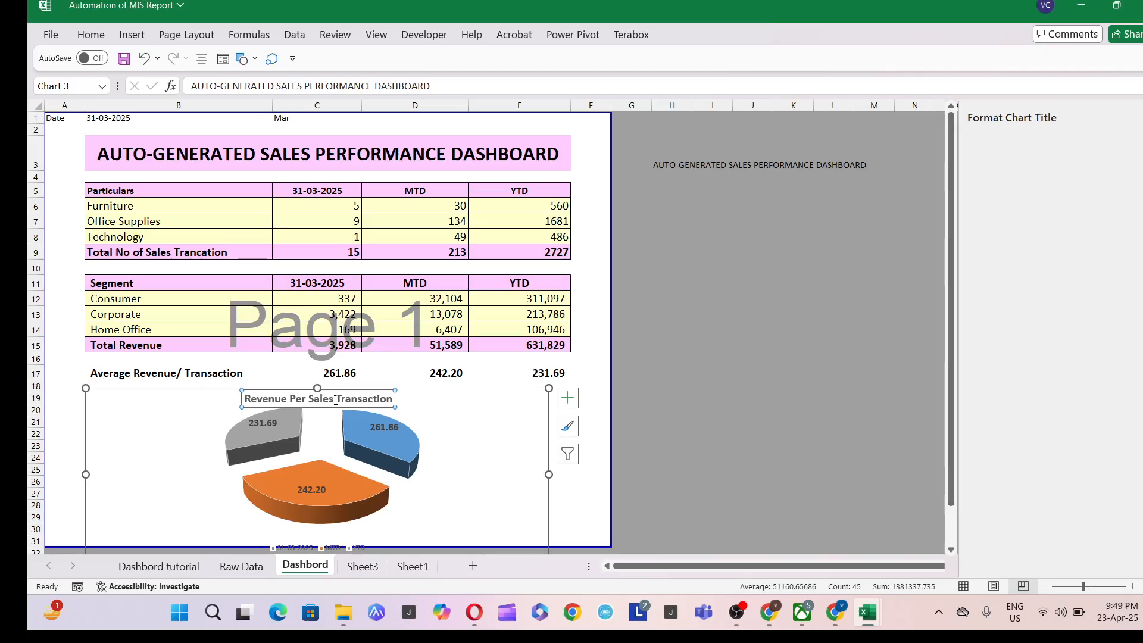
pyautogui.click(336, 401)
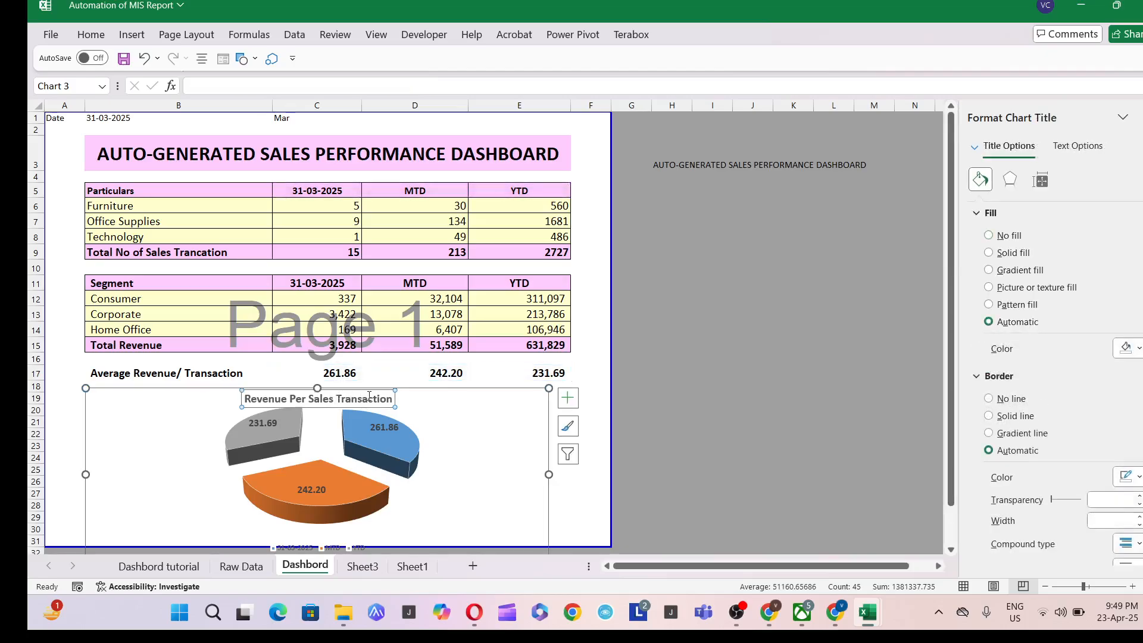
pyautogui.moveTo(394, 399); pyautogui.dragTo(249, 385)
pyautogui.hotkey('ctrl', 'c')
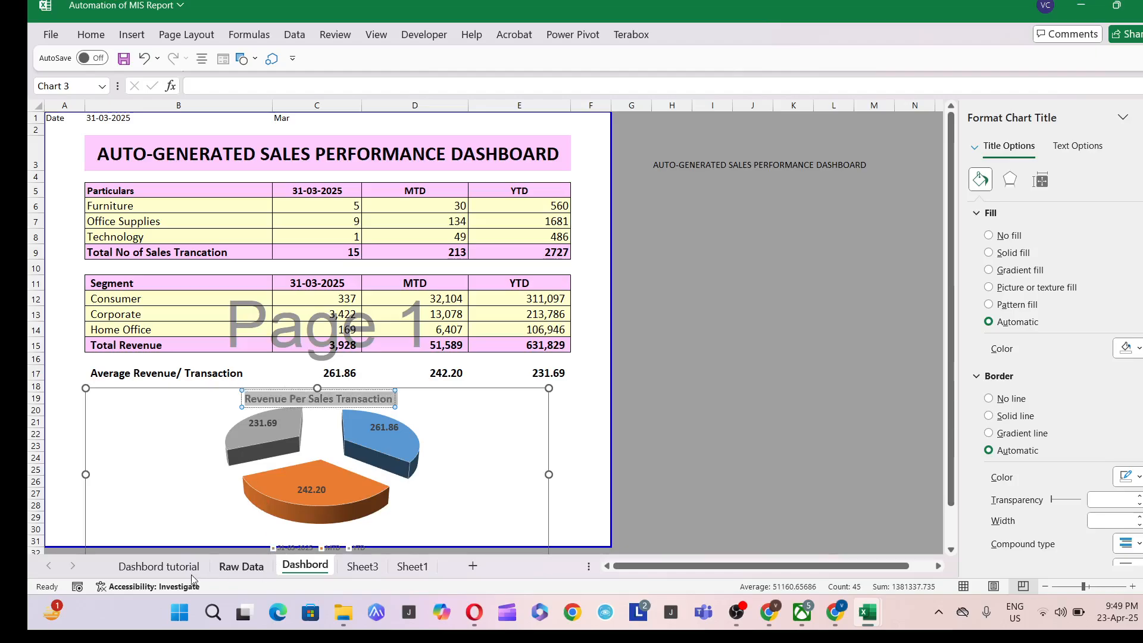
pyautogui.click(158, 565)
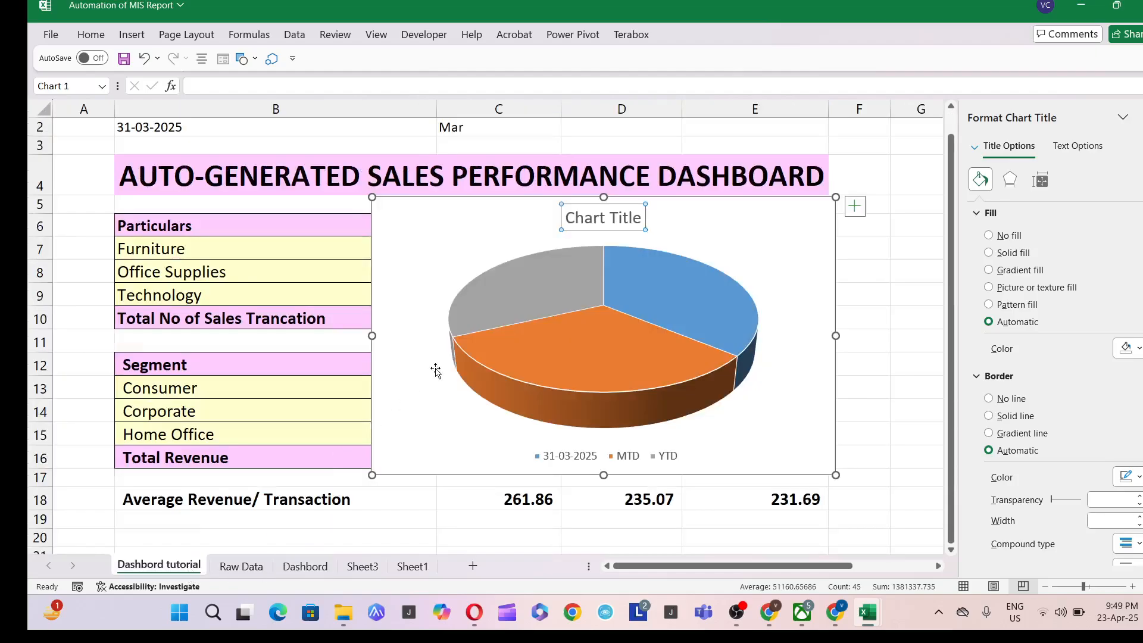
pyautogui.tripleClick(602, 219)
pyautogui.hotkey('ctrl', 'v')
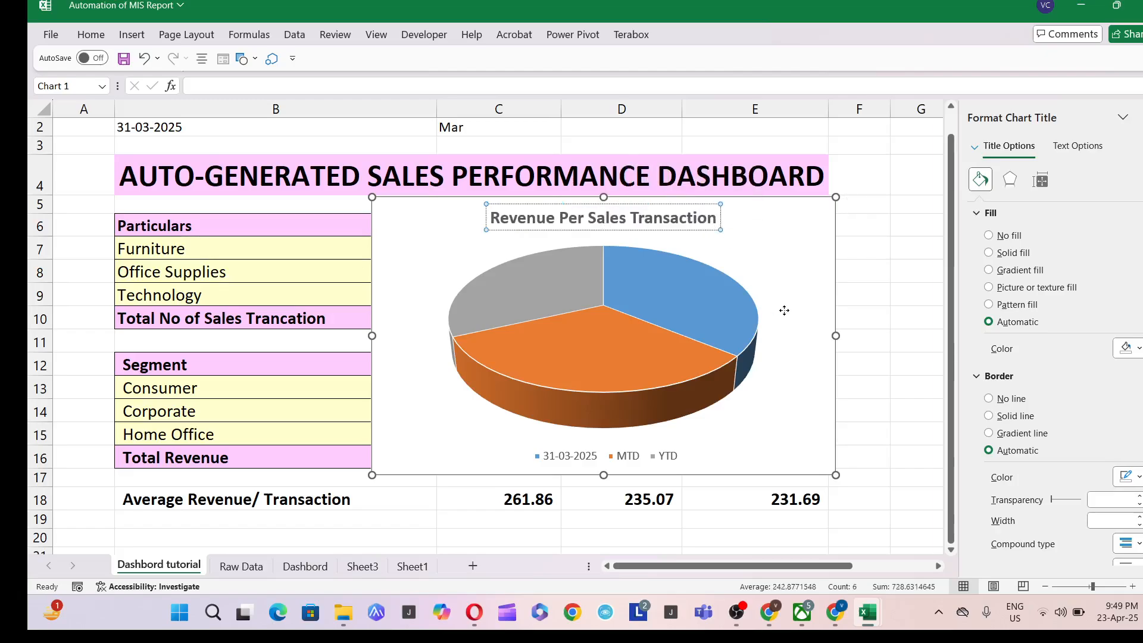
# Following the Dashbord sheet's chart, pull the 31-03-2025 slice out about 14% and the MTD slice about 29%.
pyautogui.click(783, 309)
pyautogui.click(737, 311)
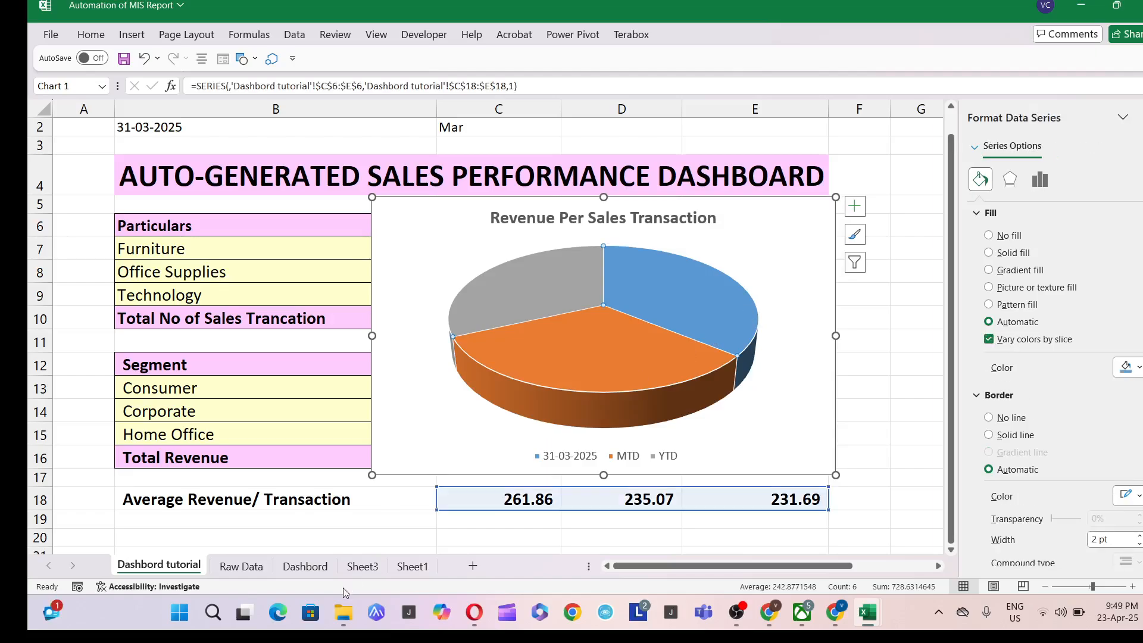
pyautogui.click(248, 573)
pyautogui.click(305, 566)
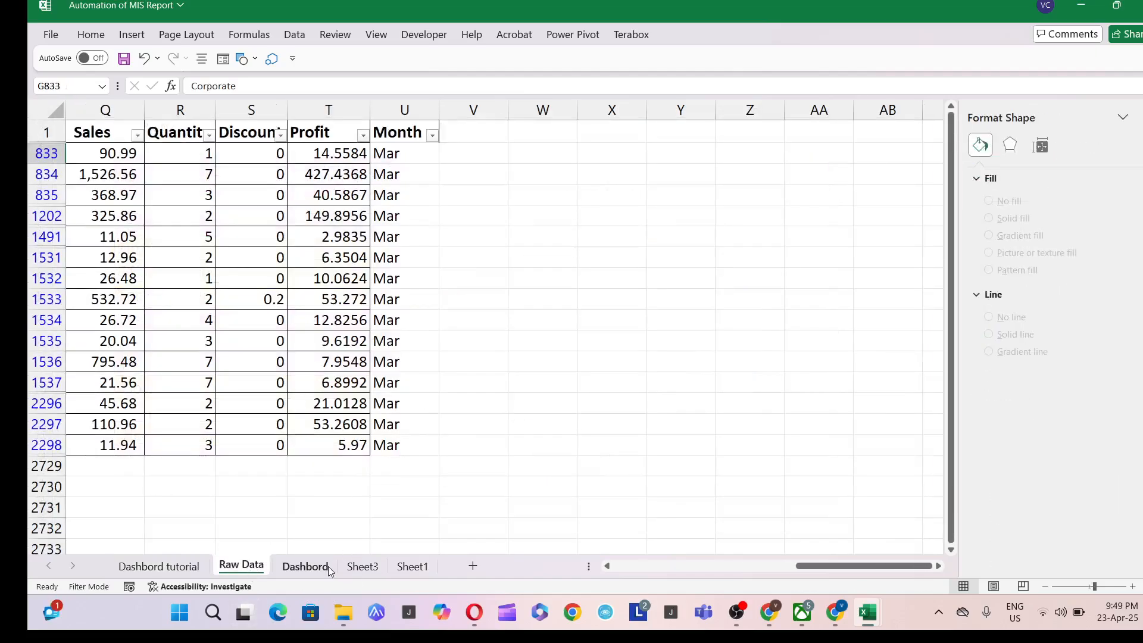
pyautogui.click(441, 478)
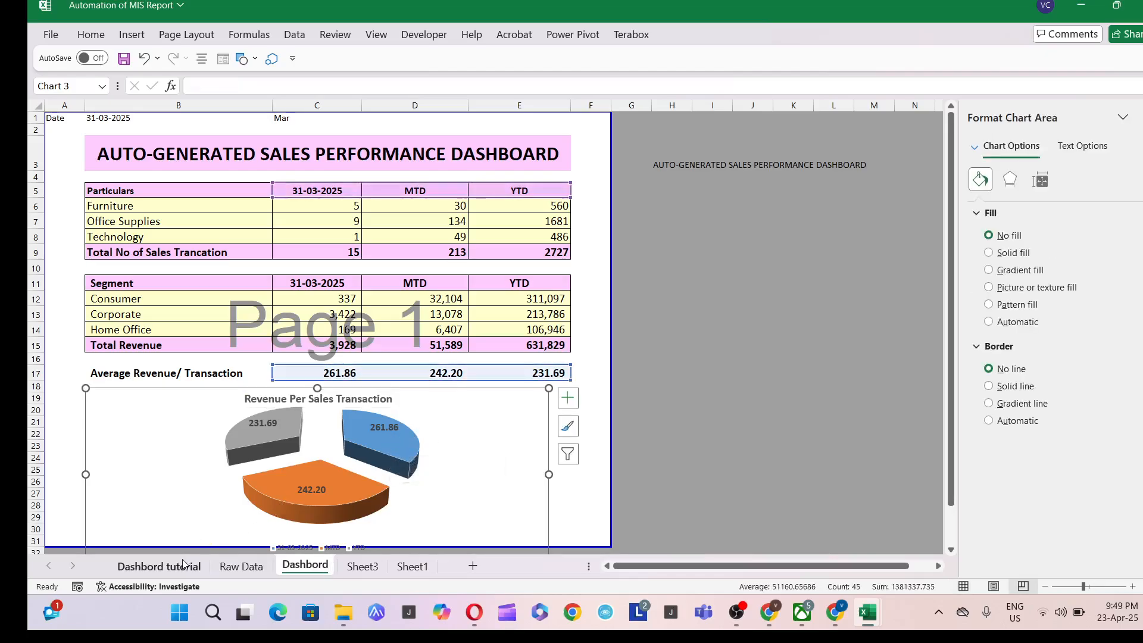
pyautogui.click(159, 566)
pyautogui.click(553, 370)
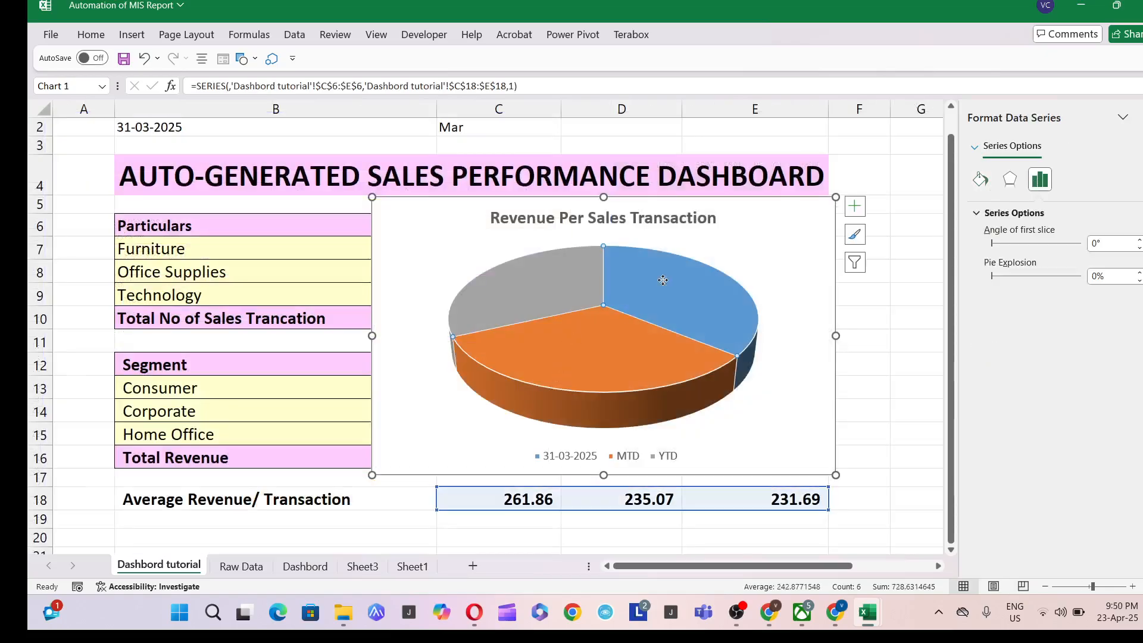
pyautogui.click(642, 316)
pyautogui.moveTo(642, 316); pyautogui.dragTo(659, 323)
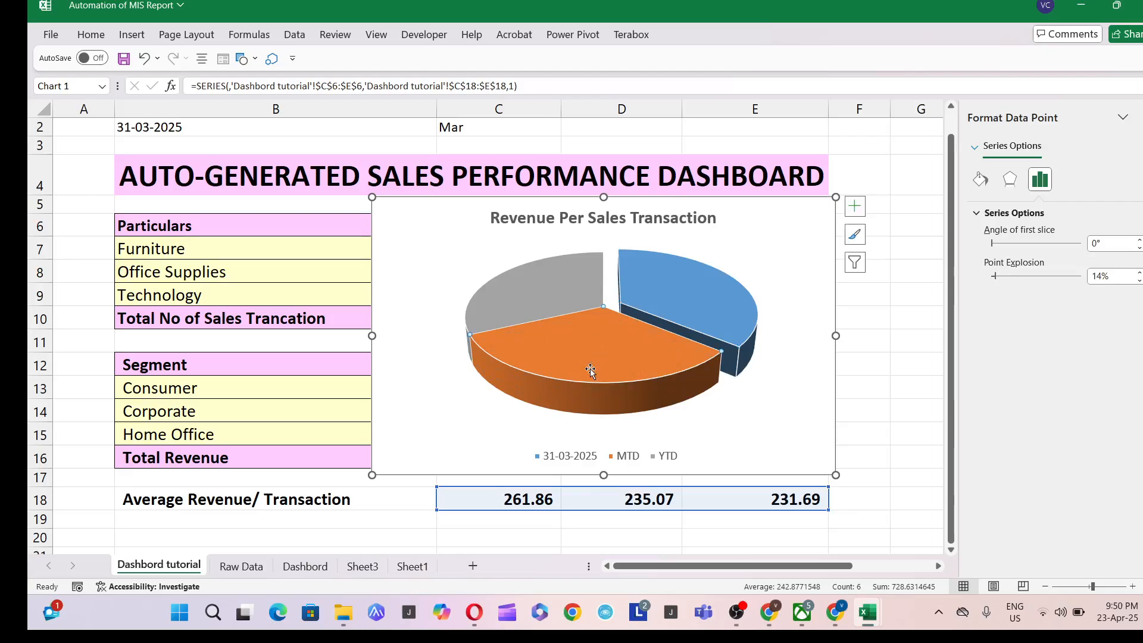
pyautogui.moveTo(593, 350); pyautogui.dragTo(589, 370)
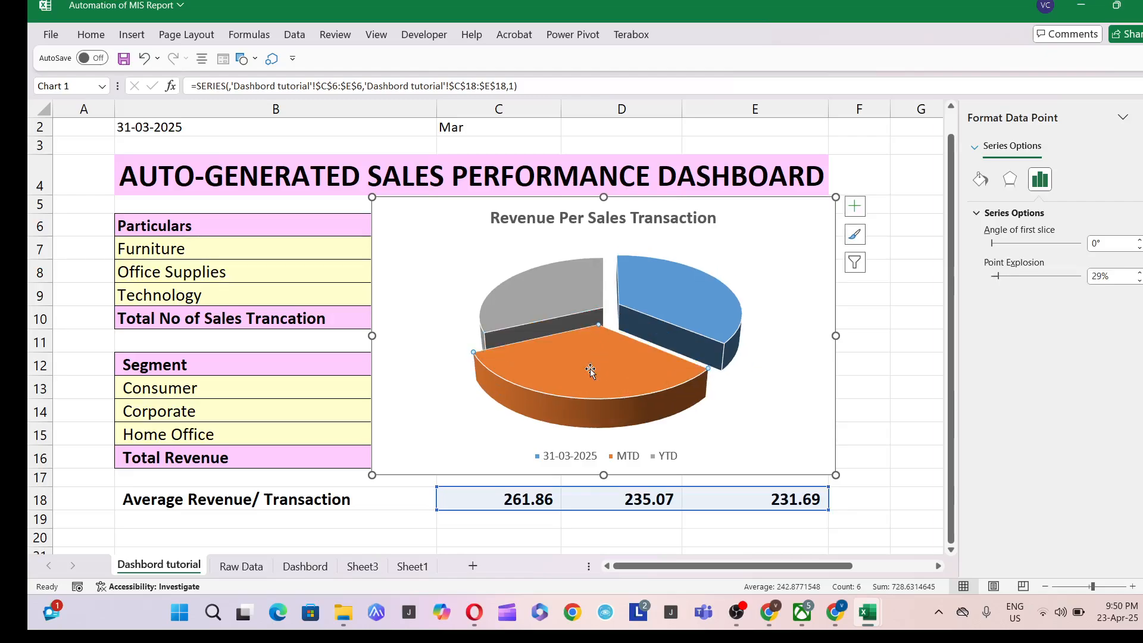
# Try to add data labels to the pie slices one at a time, starting with the YTD slice.
pyautogui.rightClick(570, 293)
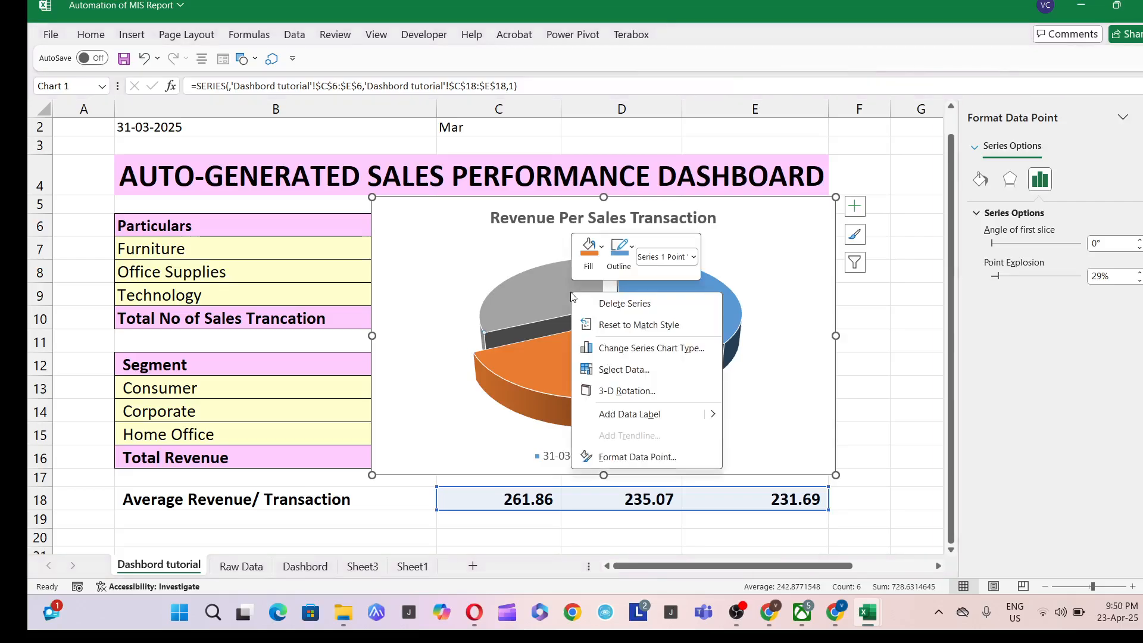
pyautogui.click(625, 415)
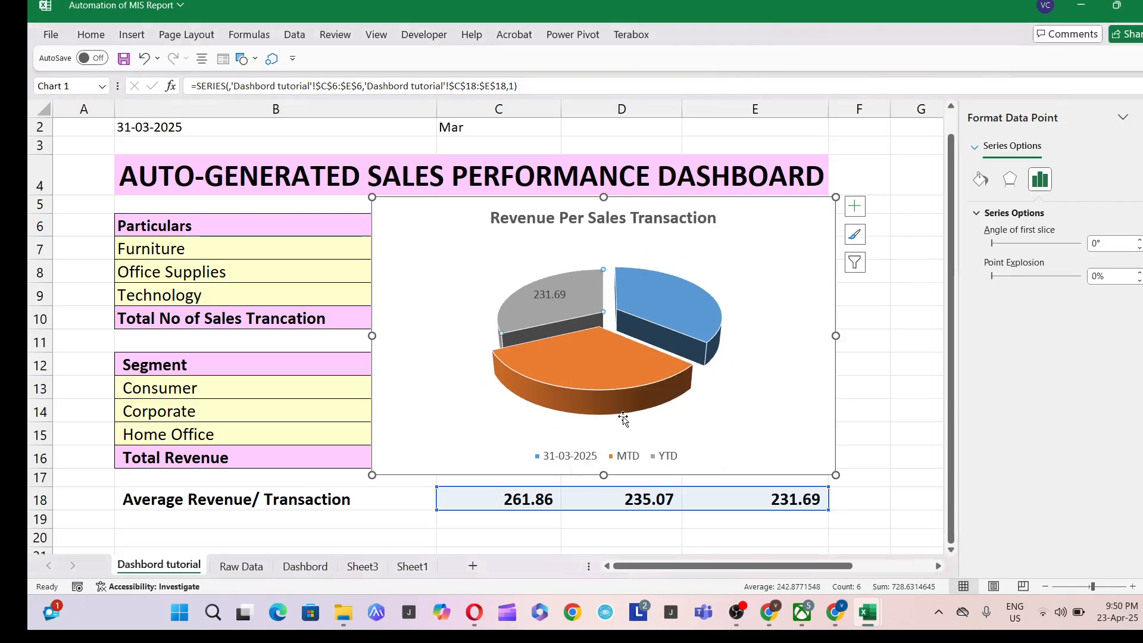
pyautogui.click(811, 398)
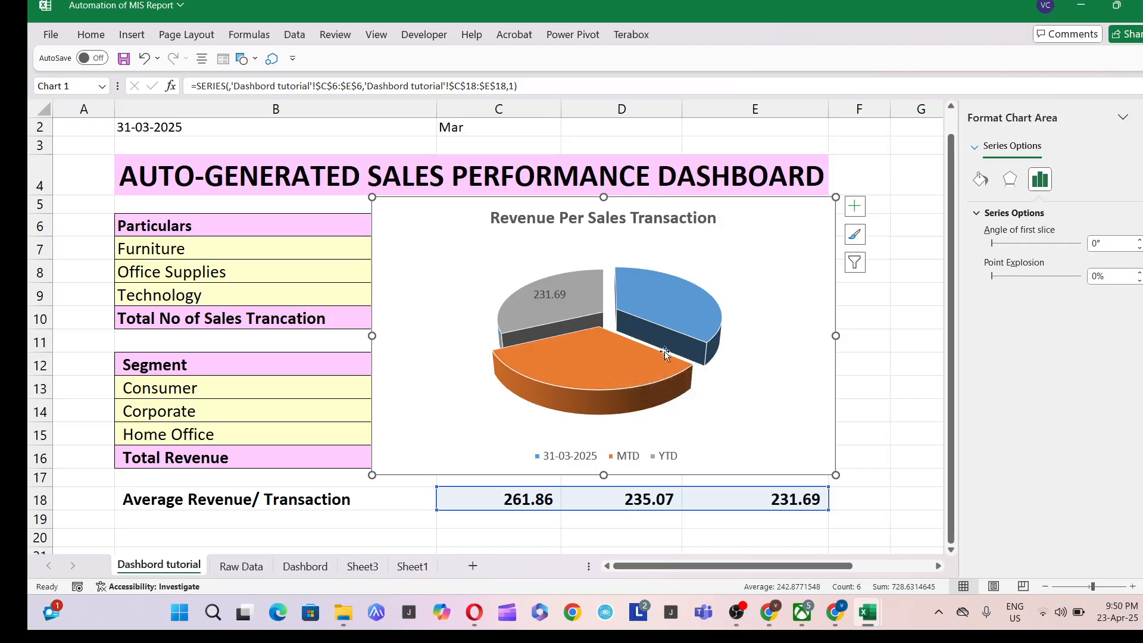
pyautogui.click(626, 366)
pyautogui.rightClick(626, 366)
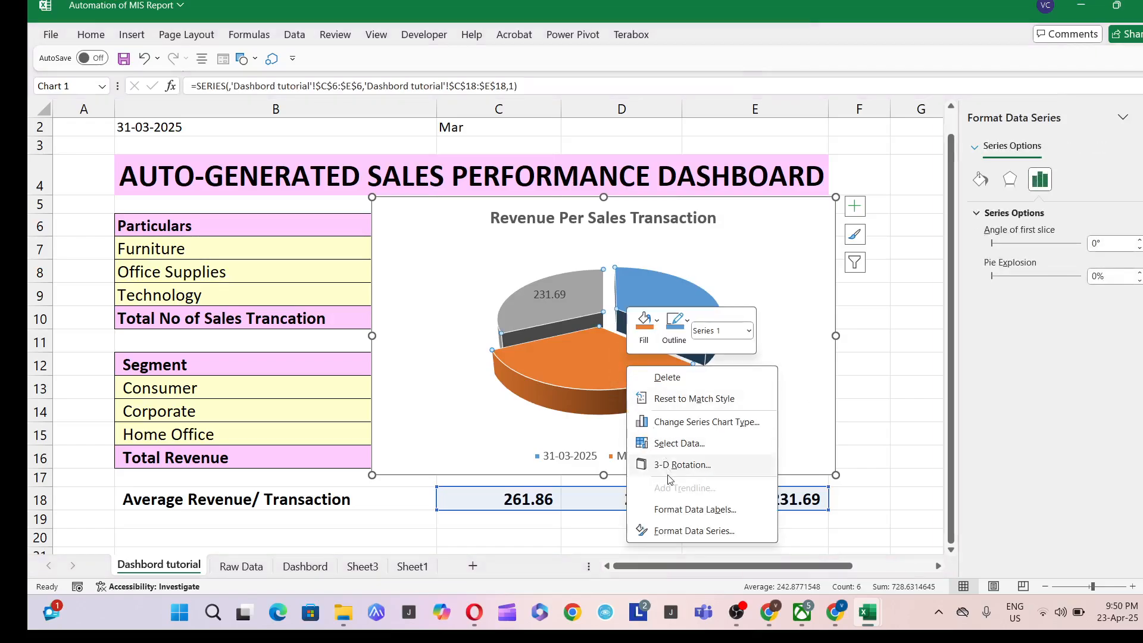
pyautogui.click(692, 304)
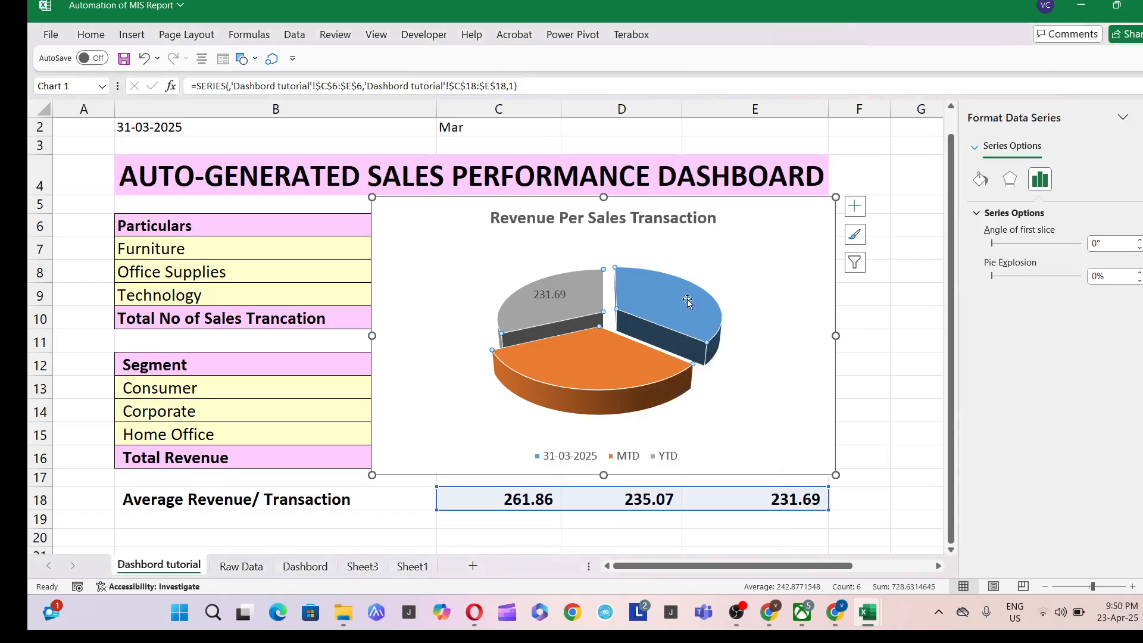
pyautogui.rightClick(688, 300)
pyautogui.click(738, 398)
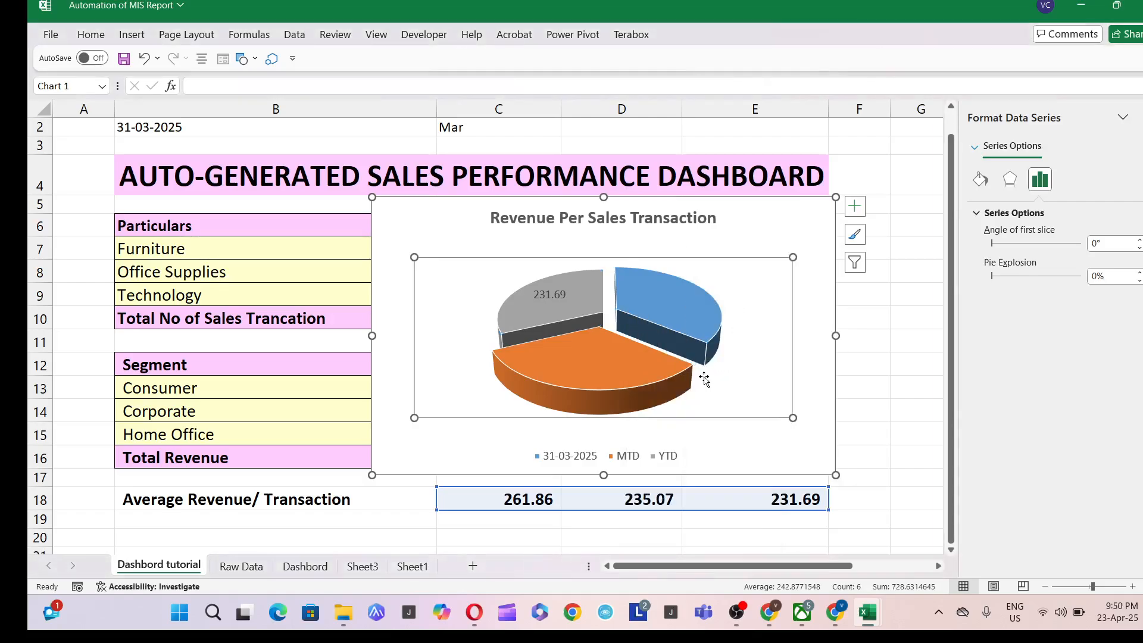
pyautogui.click(705, 376)
pyautogui.click(707, 375)
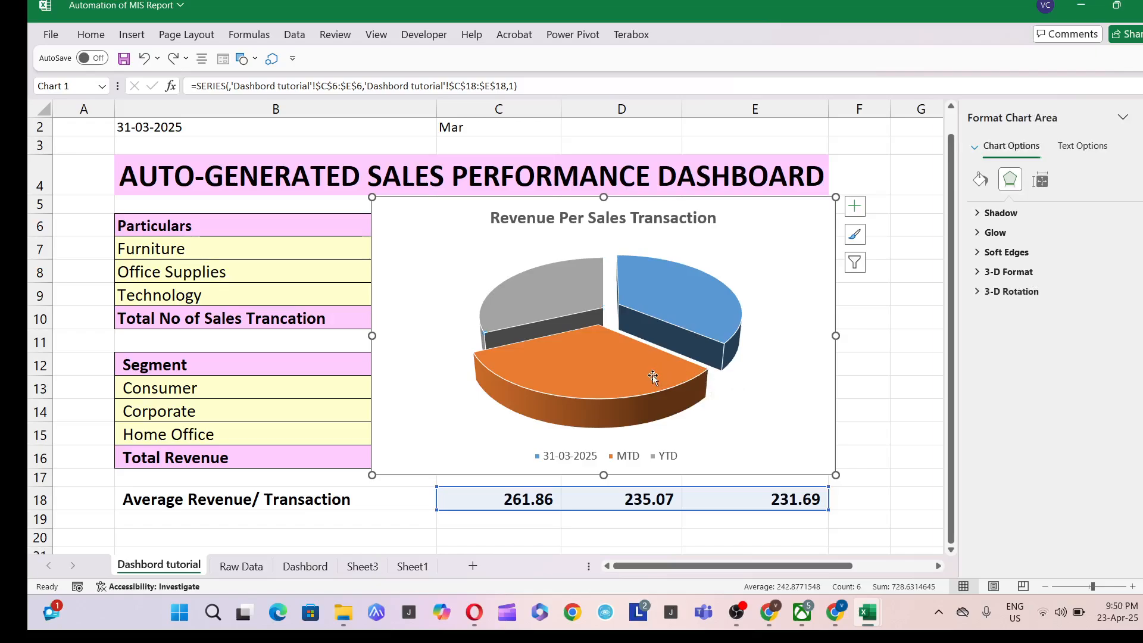
# Add data labels to the whole pie series and set their font size to 12.
pyautogui.rightClick(652, 375)
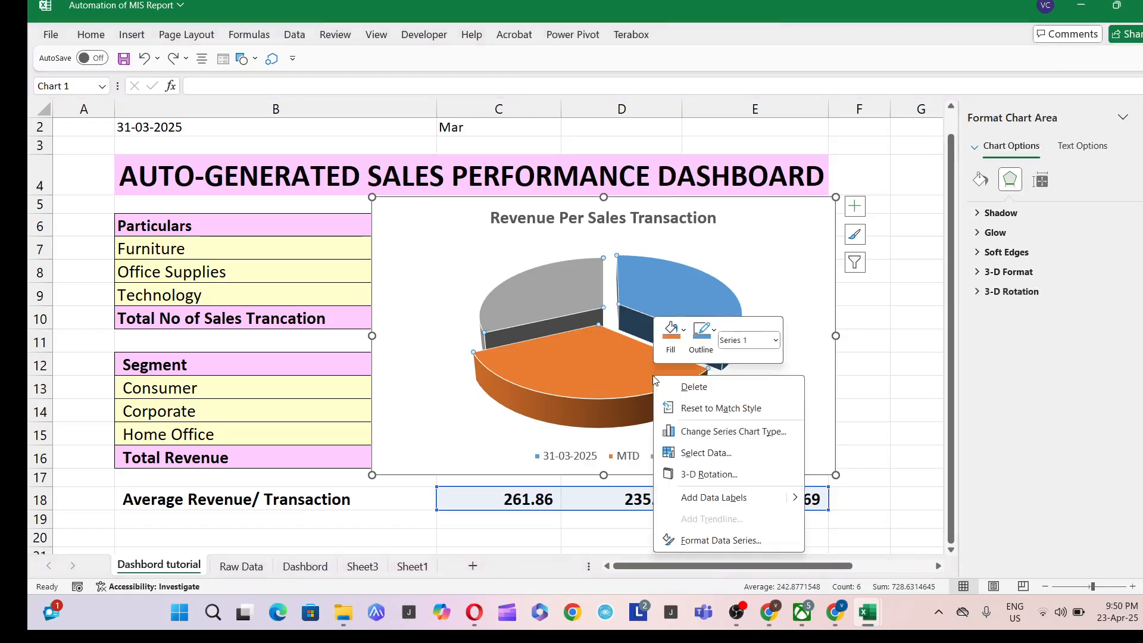
pyautogui.click(712, 498)
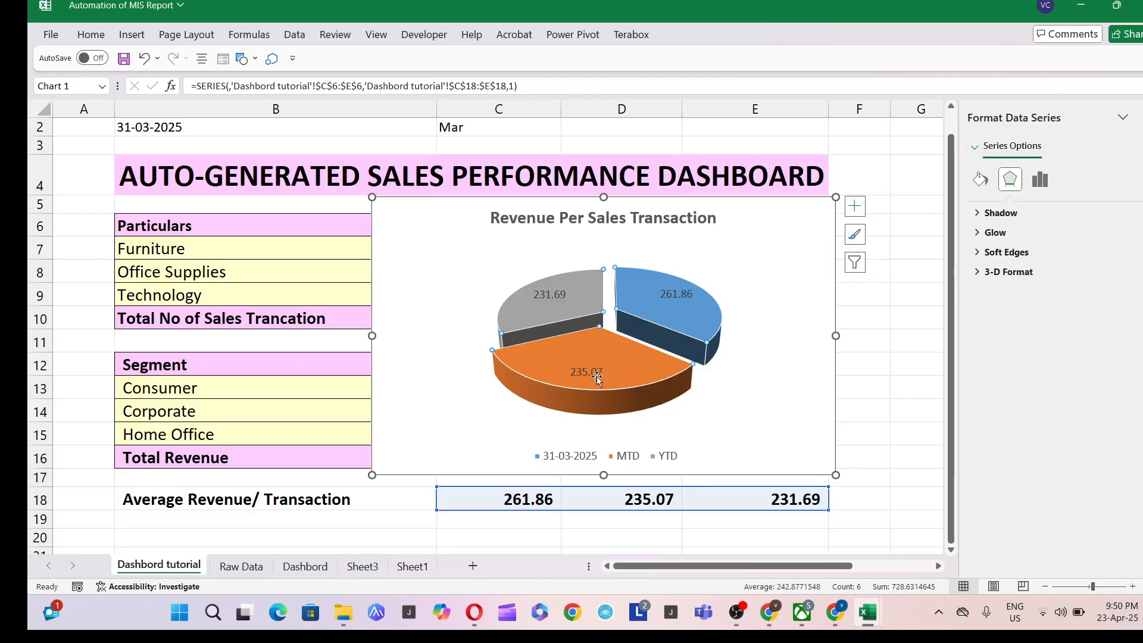
pyautogui.click(551, 295)
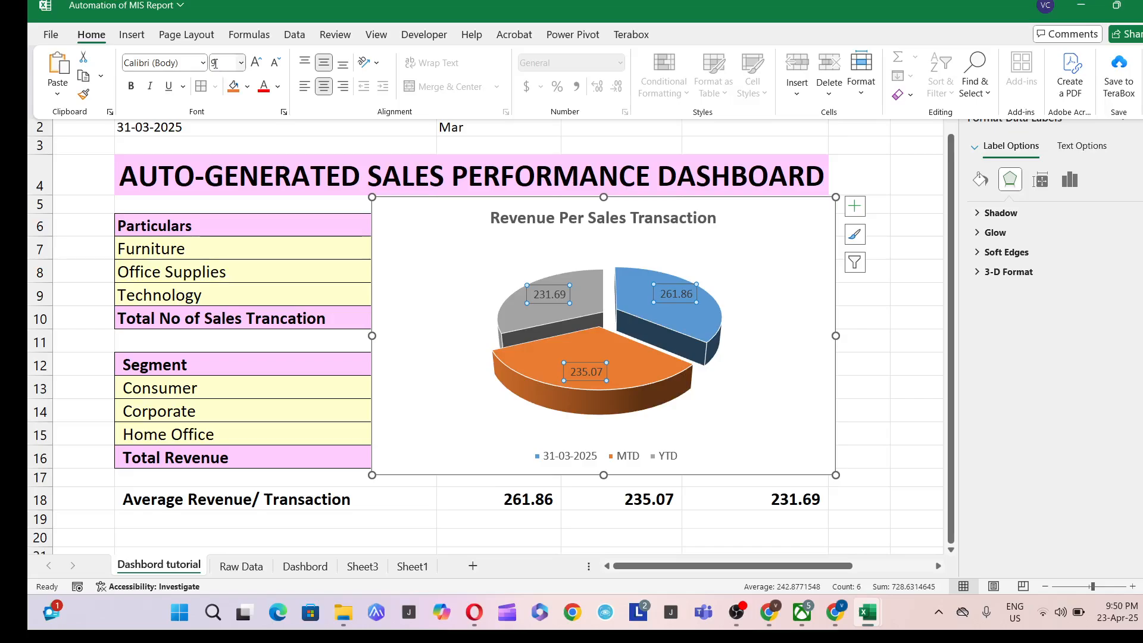
pyautogui.write('1')
pyautogui.write('2')
pyautogui.press('Return')
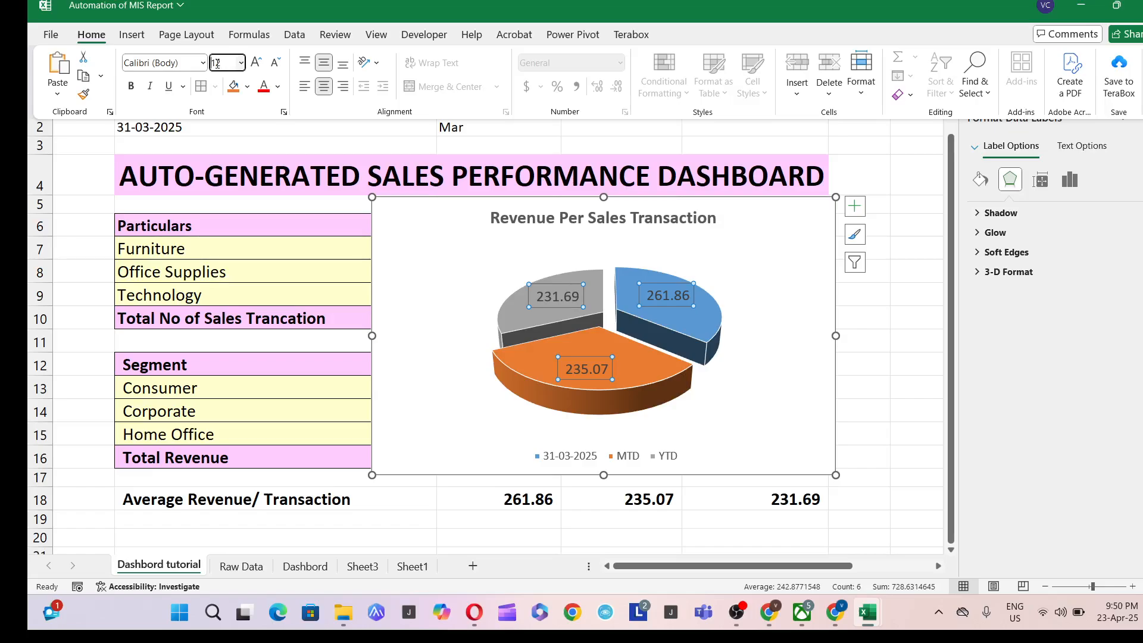
pyautogui.press('Return')
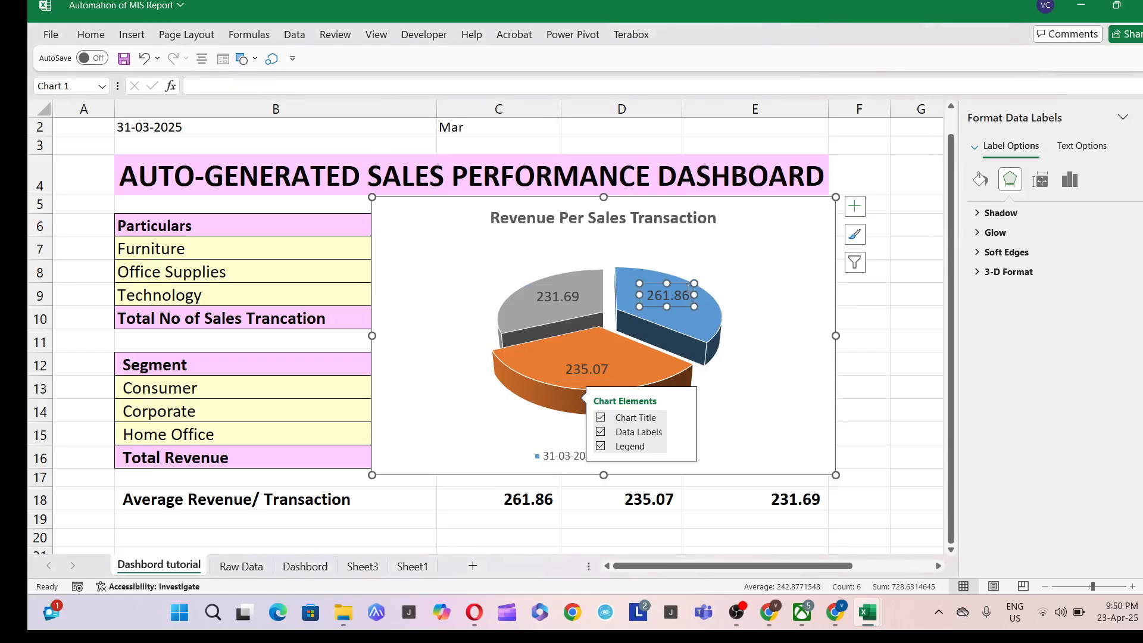
# Make all the data labels in the Revenue Per Sales Transaction pie chart bold.
pyautogui.click(669, 293)
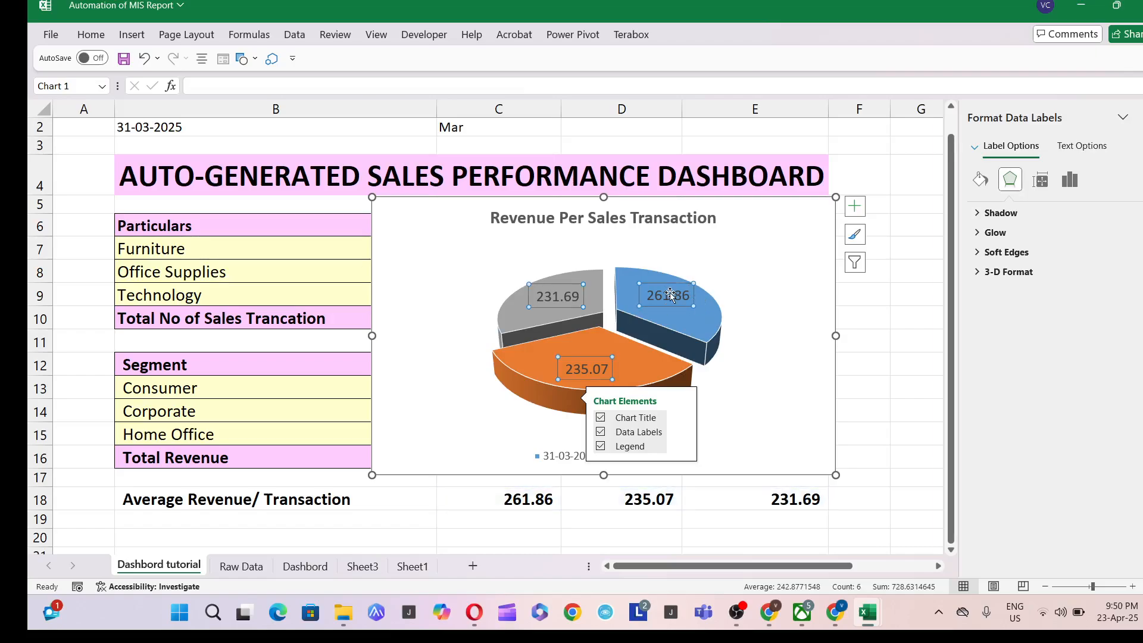
pyautogui.hotkey('ctrl', 'b')
pyautogui.click(758, 298)
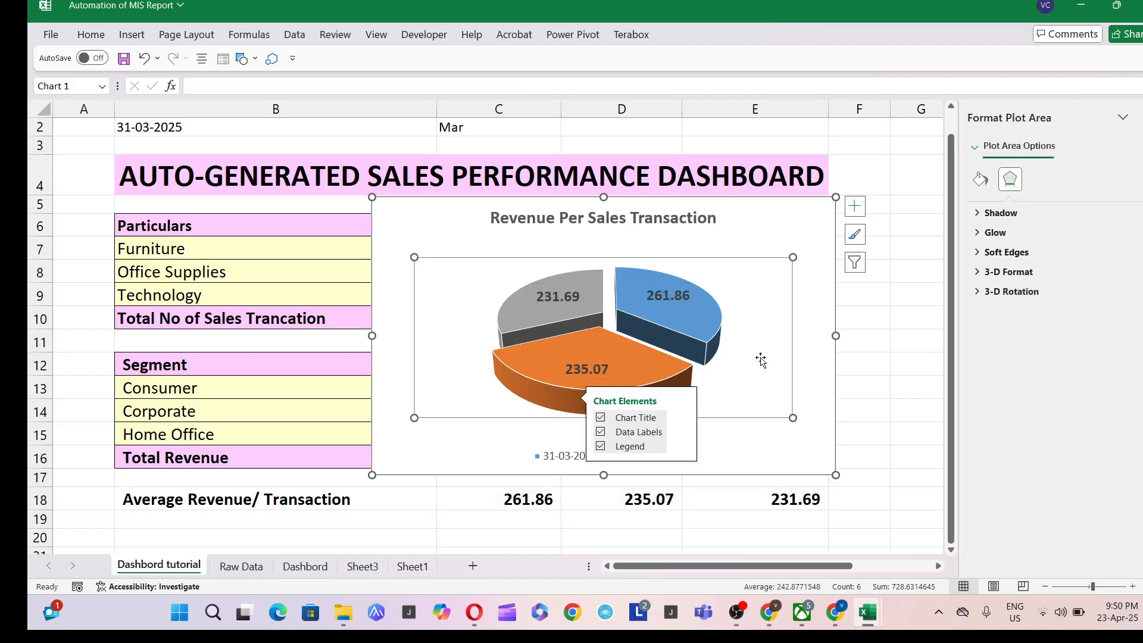
pyautogui.click(812, 370)
pyautogui.scroll(-2, 895, 407)
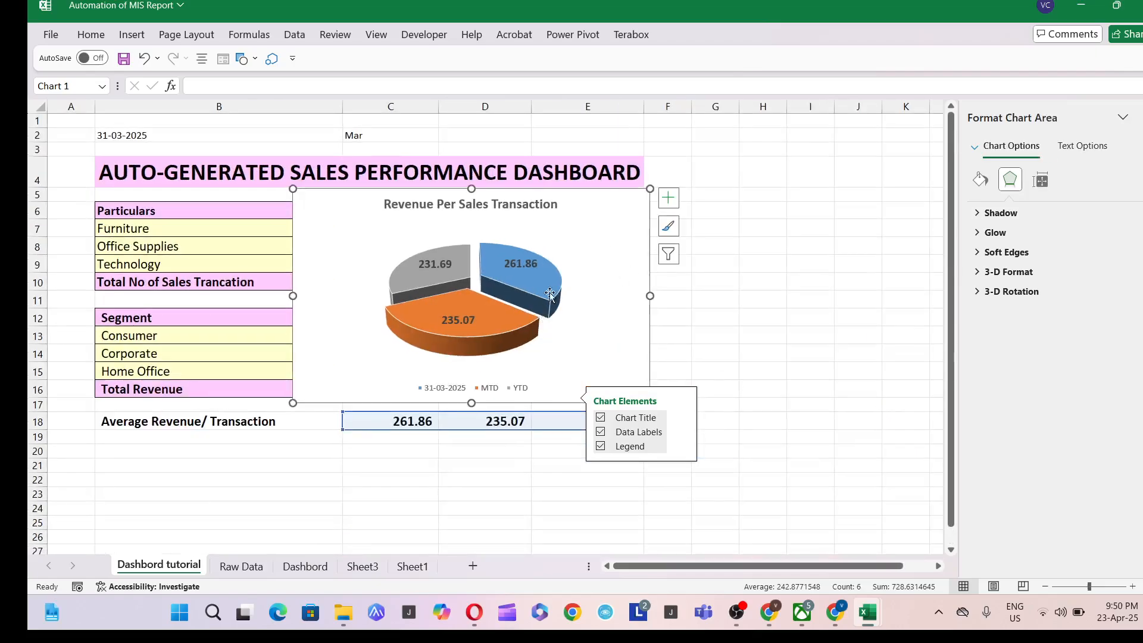
# Move the Revenue Per Sales Transaction chart off the upper tables to the area around the Average Revenue/ Transaction row.
pyautogui.moveTo(585, 224); pyautogui.dragTo(426, 451)
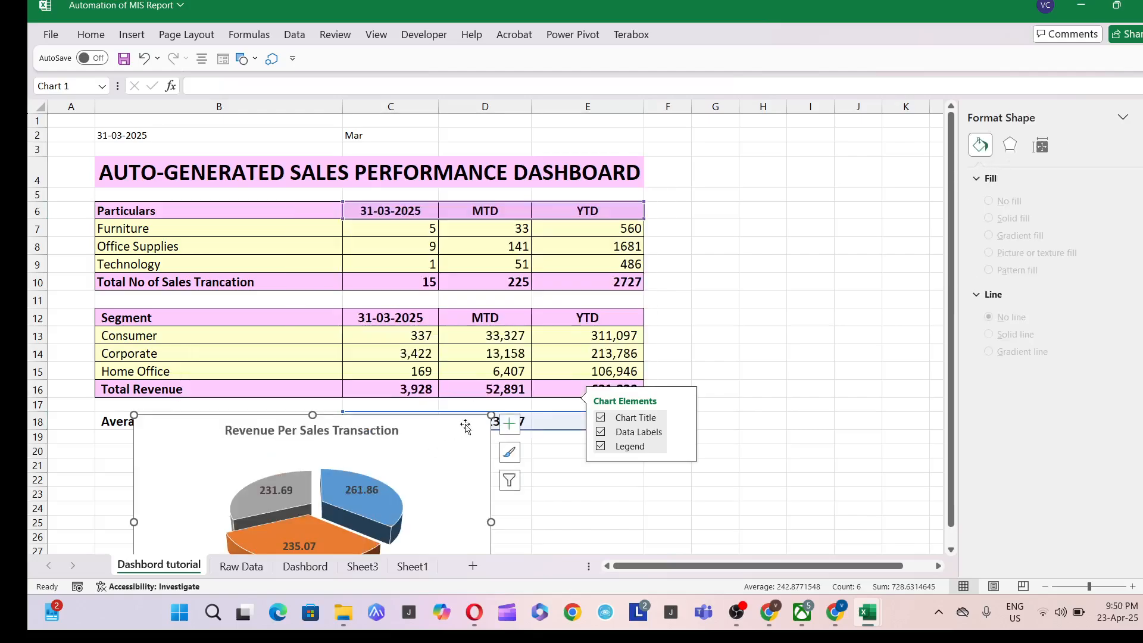
pyautogui.click(836, 437)
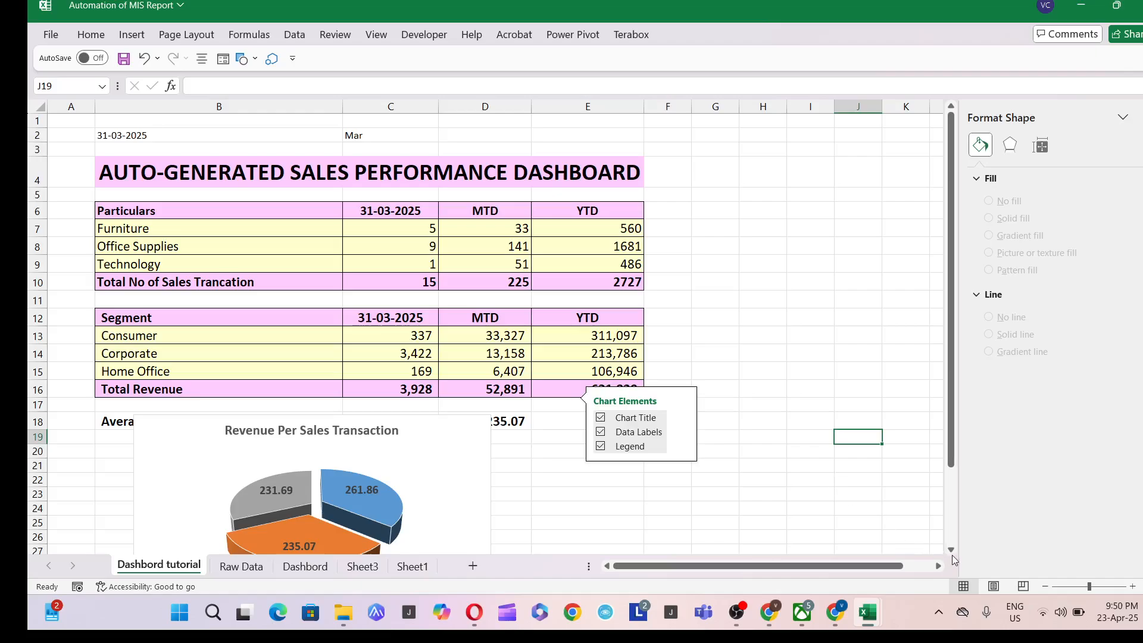
pyautogui.scroll(-2, 955, 548)
pyautogui.moveTo(423, 409); pyautogui.dragTo(520, 348)
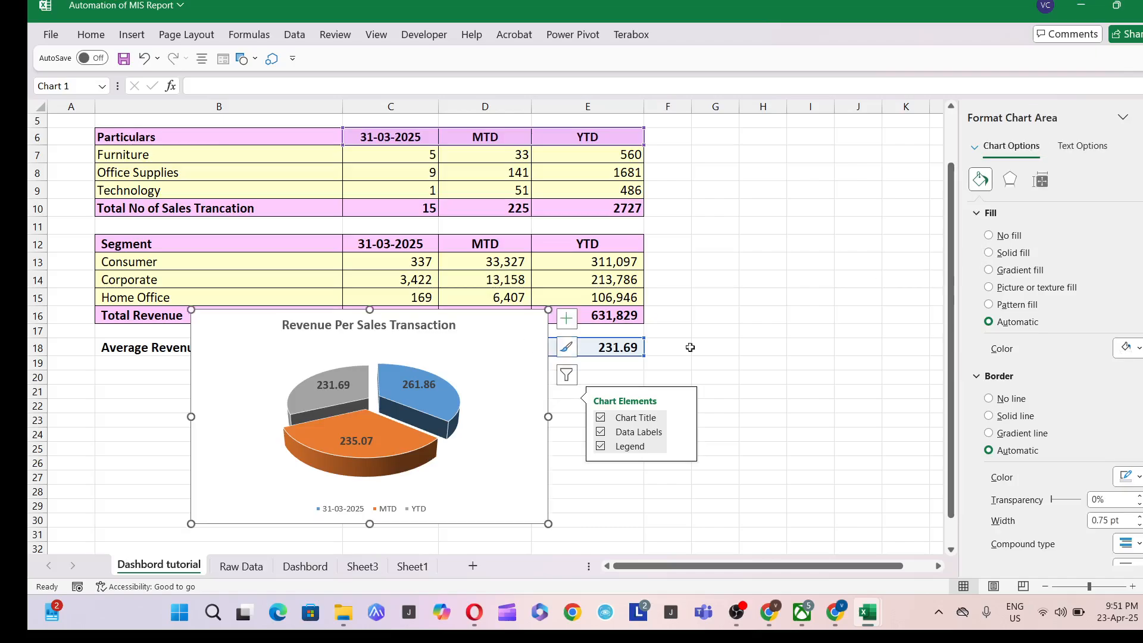
# Set the chart area to no fill and place the chart just below the Average Revenue/ Transaction row.
pyautogui.click(498, 384)
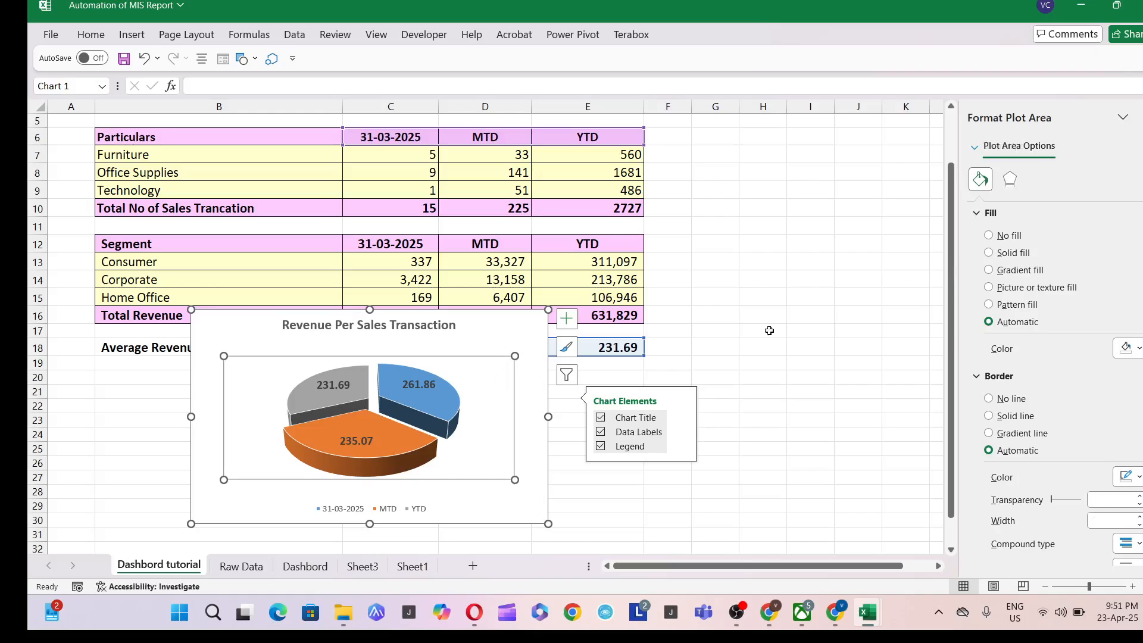
pyautogui.click(500, 336)
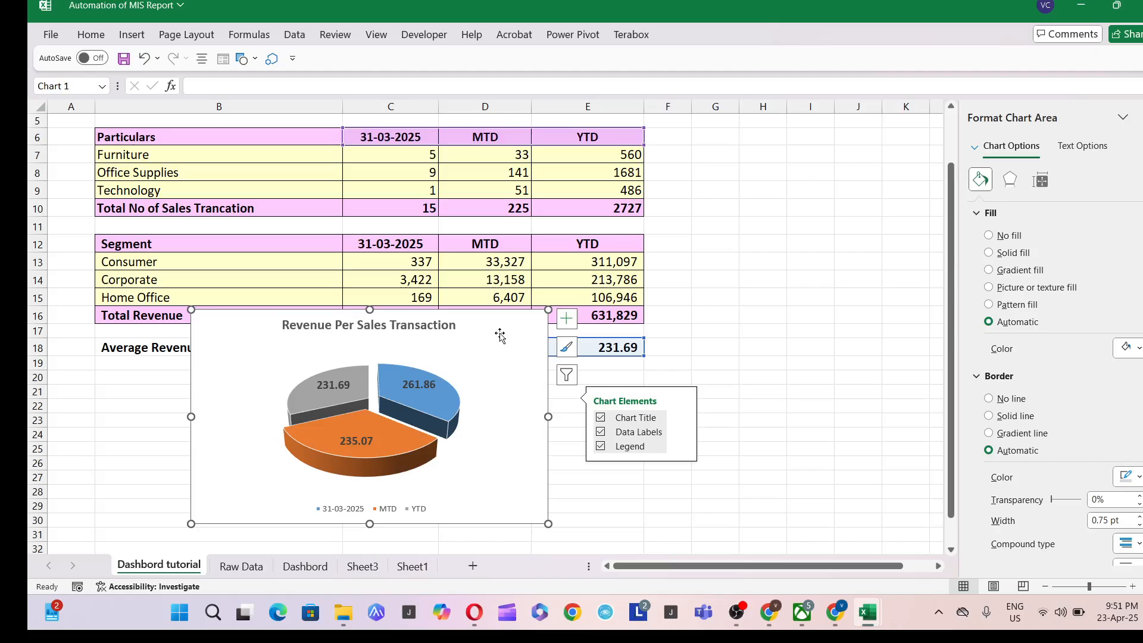
pyautogui.click(989, 235)
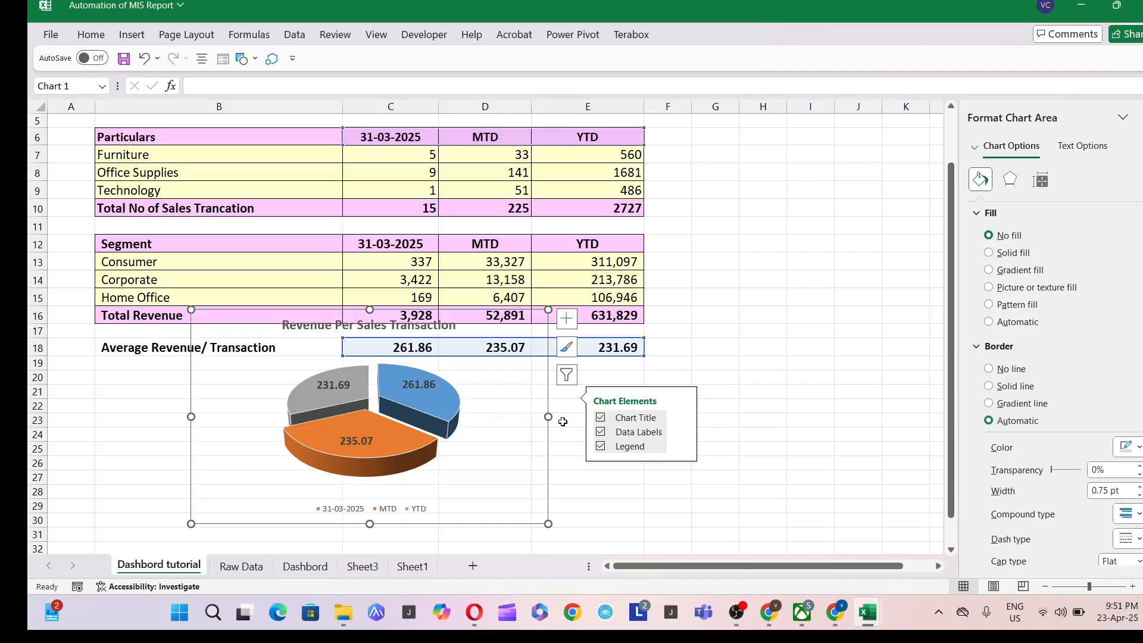
pyautogui.click(503, 444)
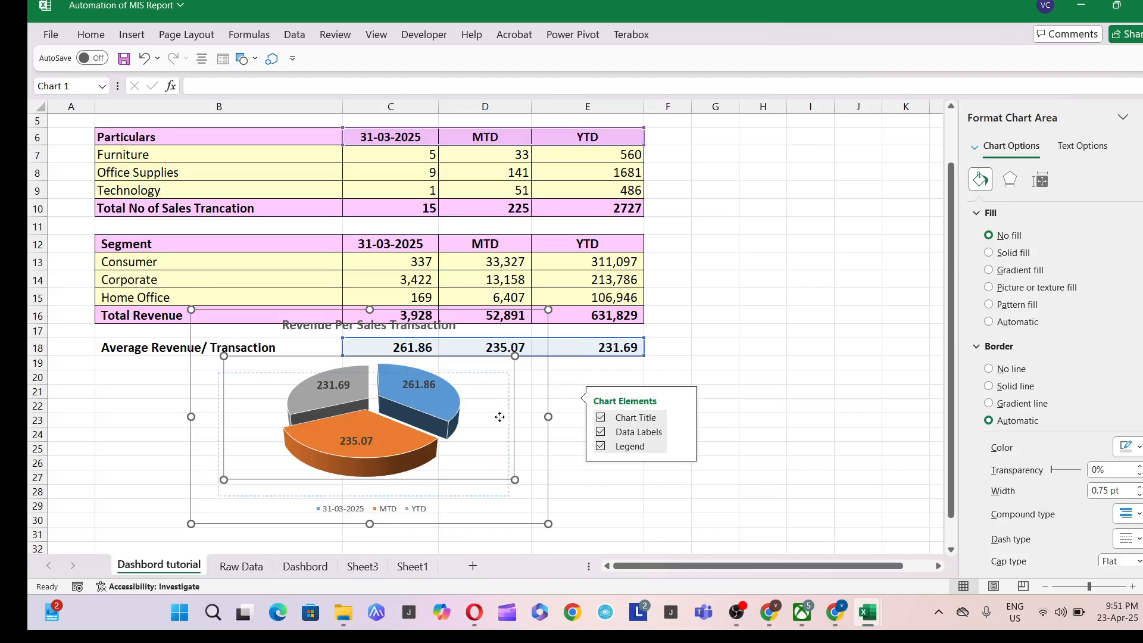
pyautogui.moveTo(544, 408)
pyautogui.mouseDown()
pyautogui.moveTo(528, 466)
pyautogui.moveTo(530, 457)
pyautogui.mouseUp()
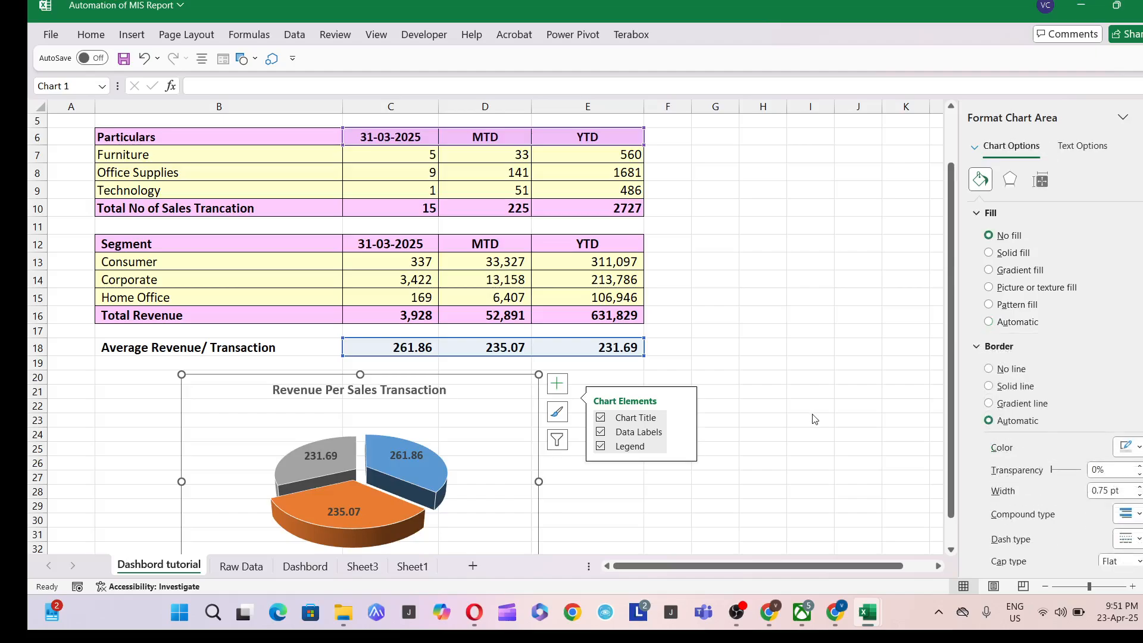
# Turn off the gridlines on the Dashbord tutorial sheet.
pyautogui.click(768, 280)
pyautogui.hotkey('ctrl', 'a')
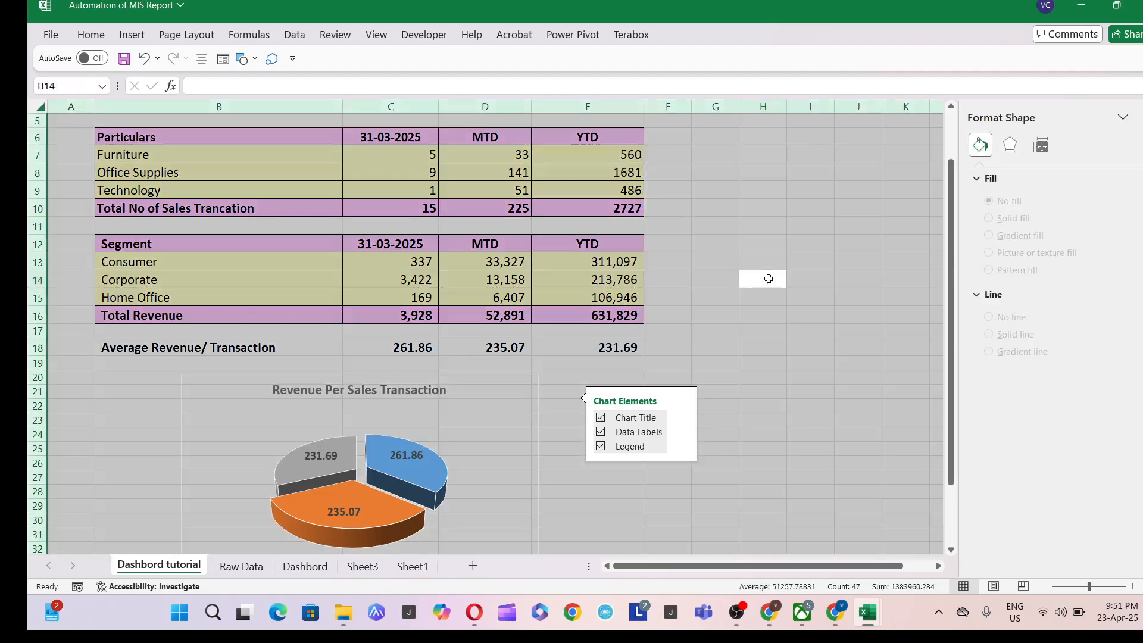
pyautogui.hotkey('alt', 'w')
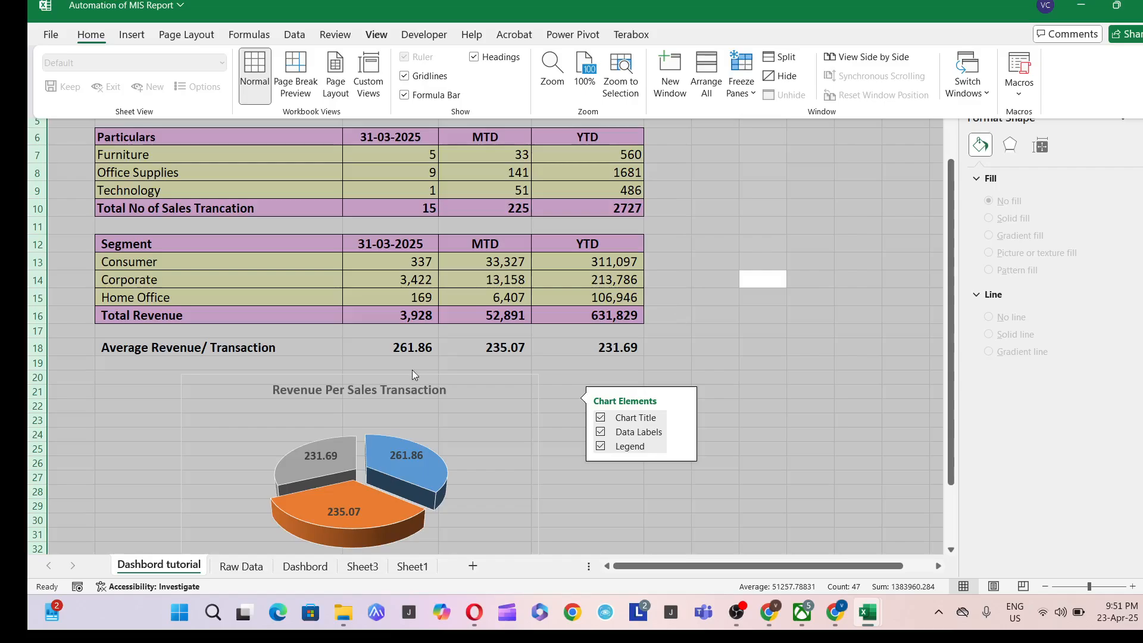
pyautogui.press('v')
pyautogui.press('g')
# Remove the border line around the Revenue Per Sales Transaction chart.
pyautogui.click(534, 395)
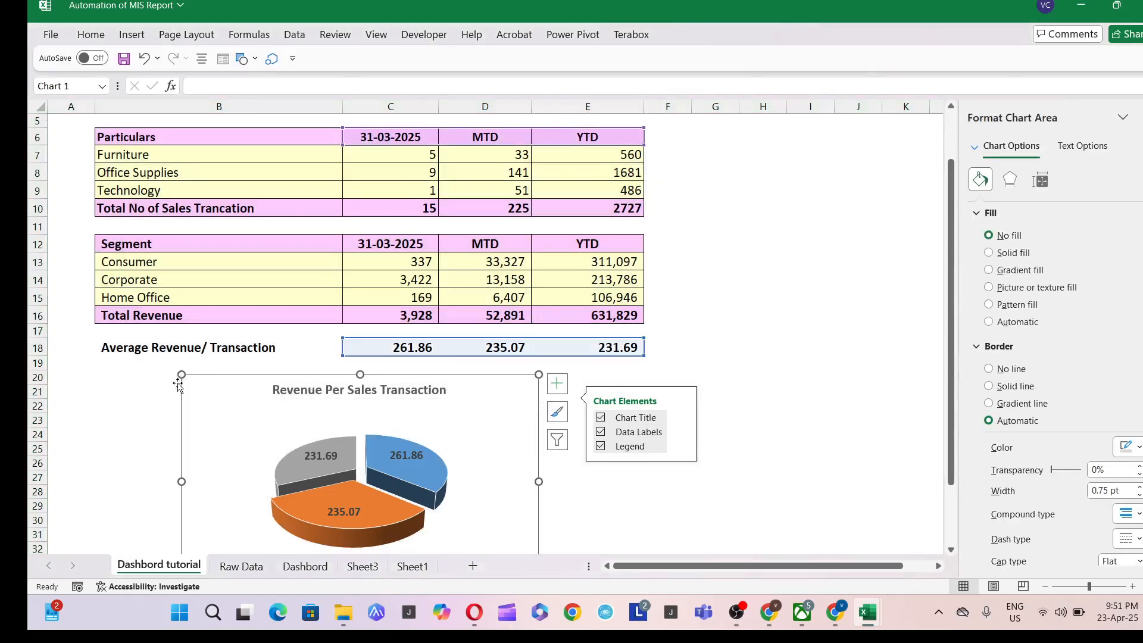
pyautogui.click(712, 522)
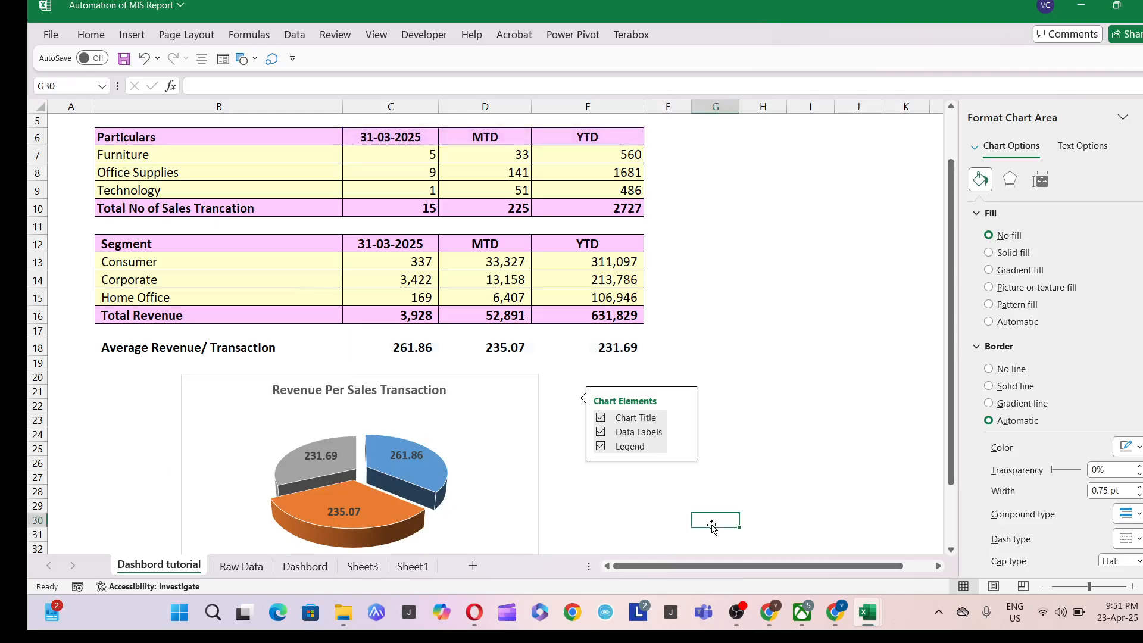
pyautogui.click(804, 434)
pyautogui.click(519, 388)
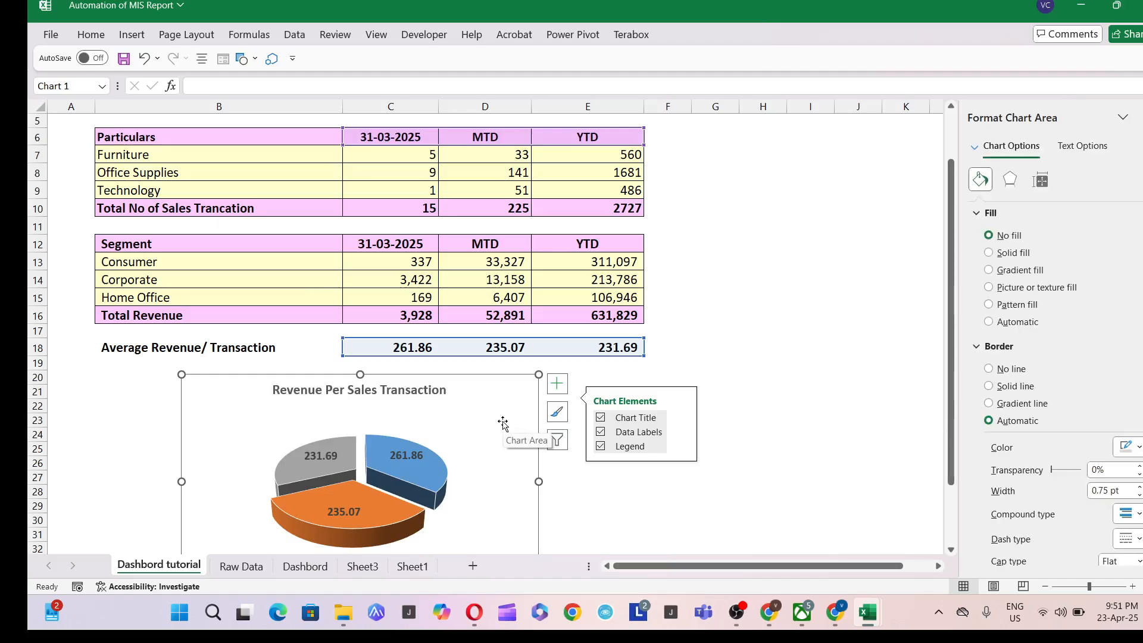
pyautogui.click(989, 369)
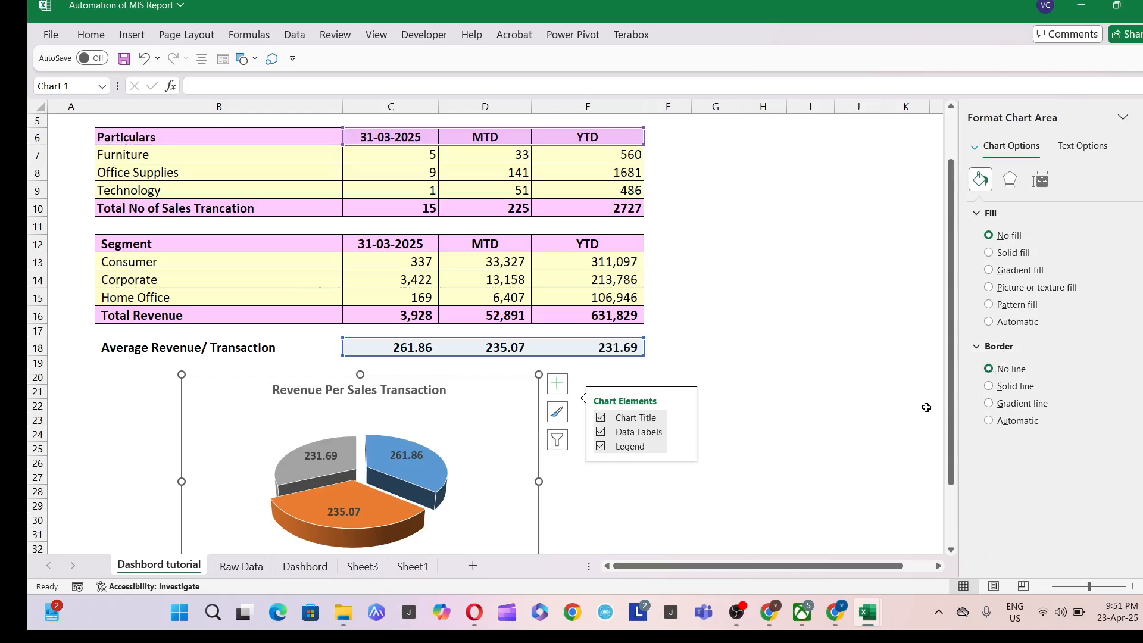
pyautogui.click(864, 422)
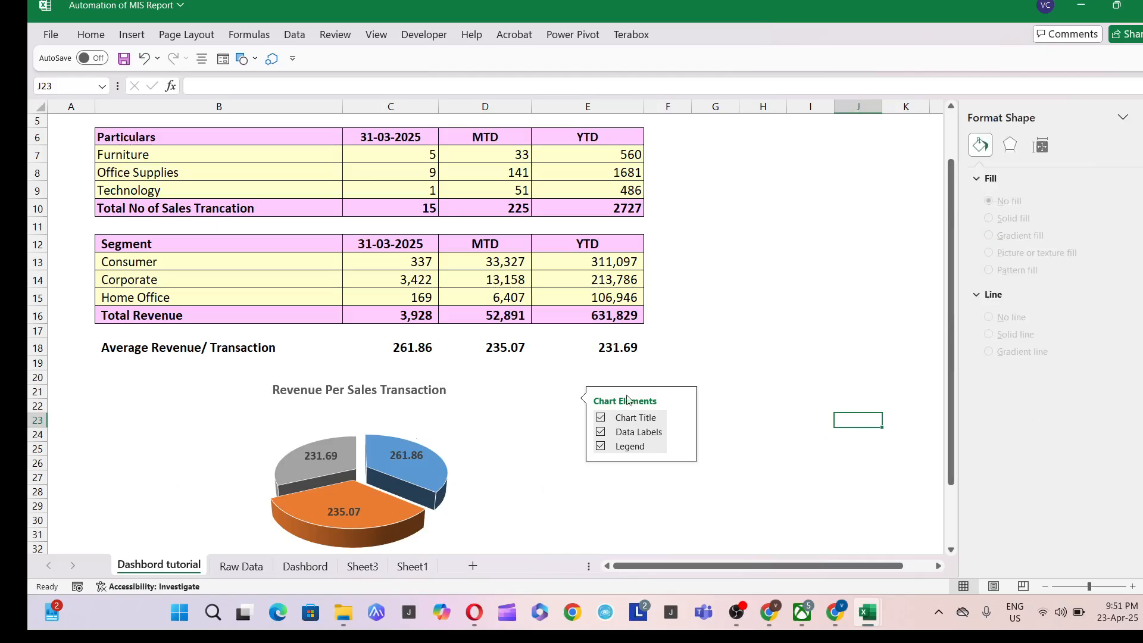
pyautogui.click(688, 355)
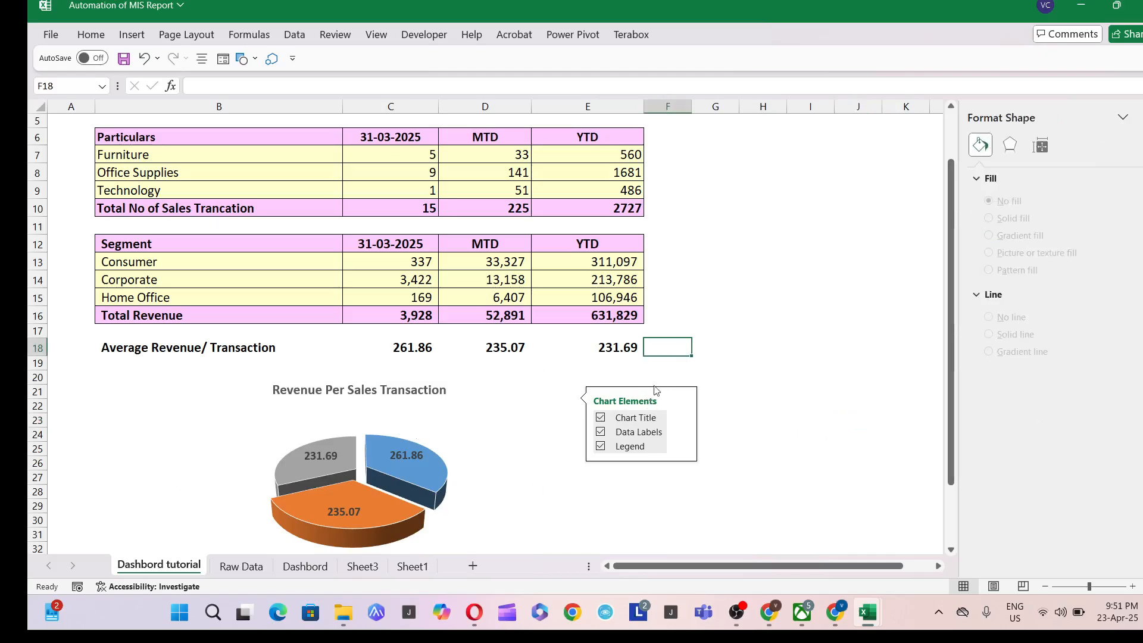
pyautogui.click(567, 409)
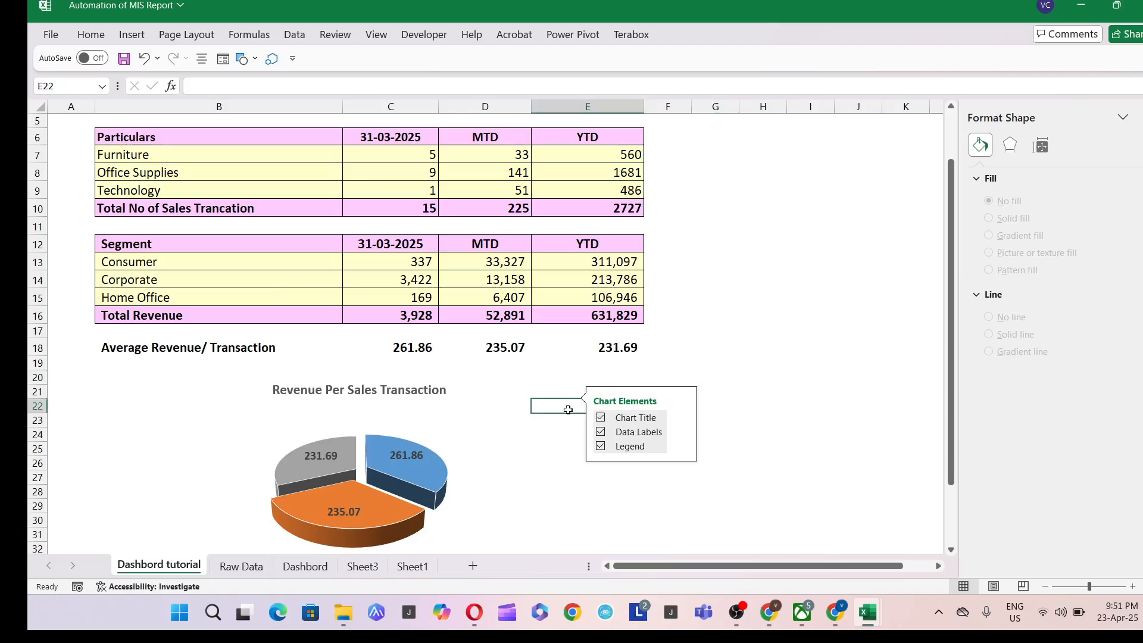
# Widen the pie chart on both sides so it spans nearly the full table width, columns B to E.
pyautogui.click(510, 447)
pyautogui.click(504, 452)
pyautogui.moveTo(539, 482); pyautogui.dragTo(629, 481)
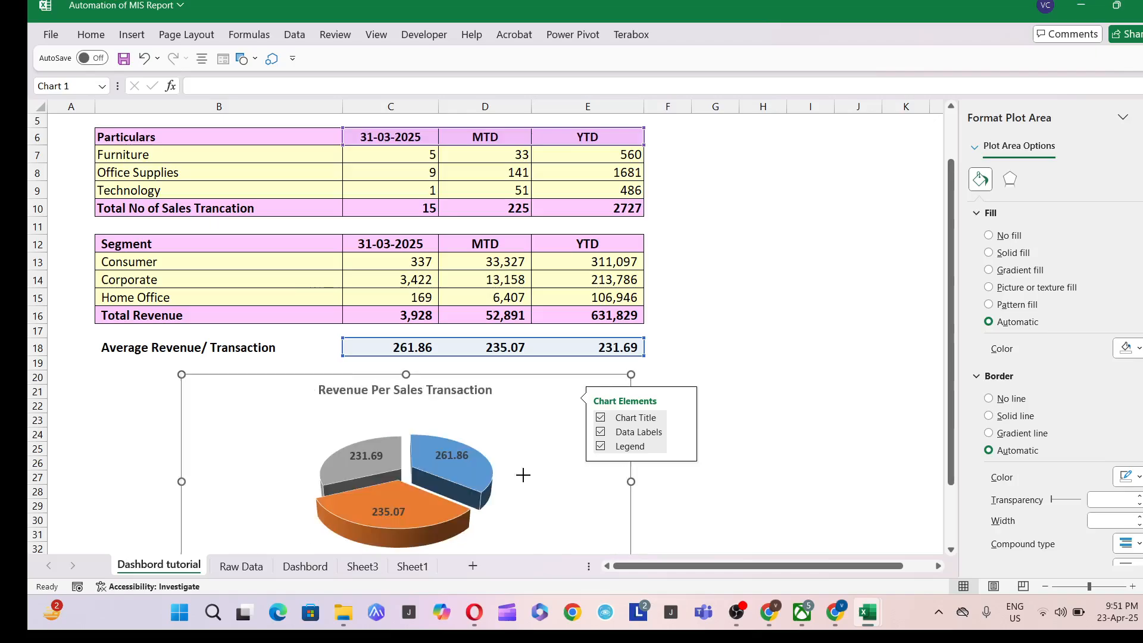
pyautogui.moveTo(182, 481); pyautogui.dragTo(98, 464)
pyautogui.click(915, 262)
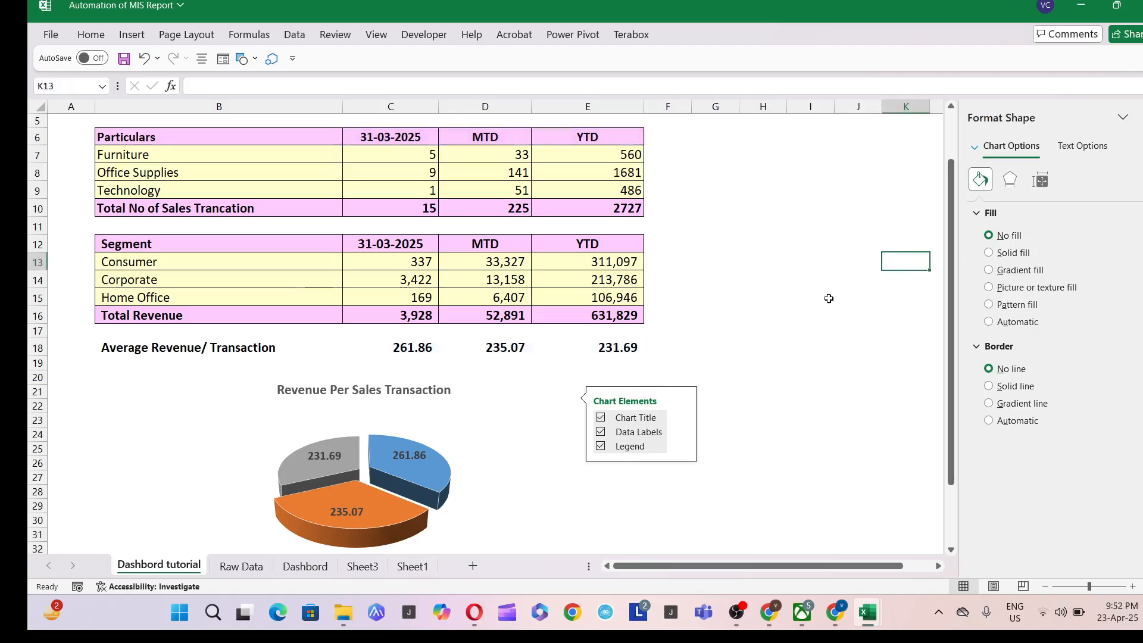
# Set the print area to B4:E32, covering the dashboard title, both tables, the average row and the pie chart.
pyautogui.scroll(-1, 828, 299)
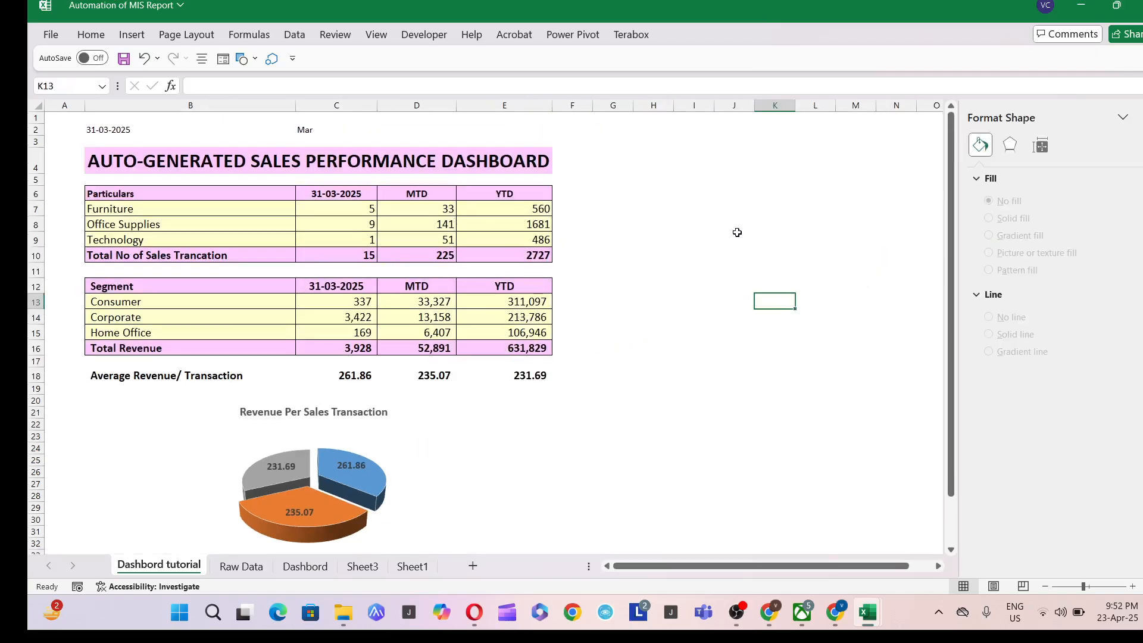
pyautogui.click(655, 172)
pyautogui.hotkey('ctrl', 'a')
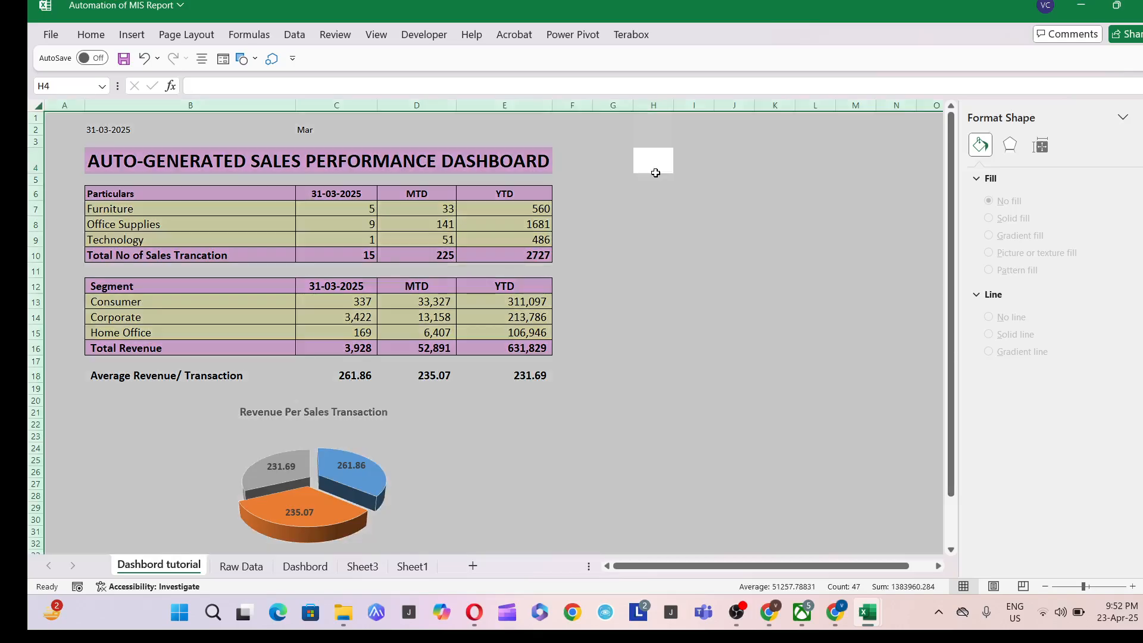
pyautogui.hotkey('ctrl', 'Left')
pyautogui.press('Left')
pyautogui.press('Up')
pyautogui.press('Down')
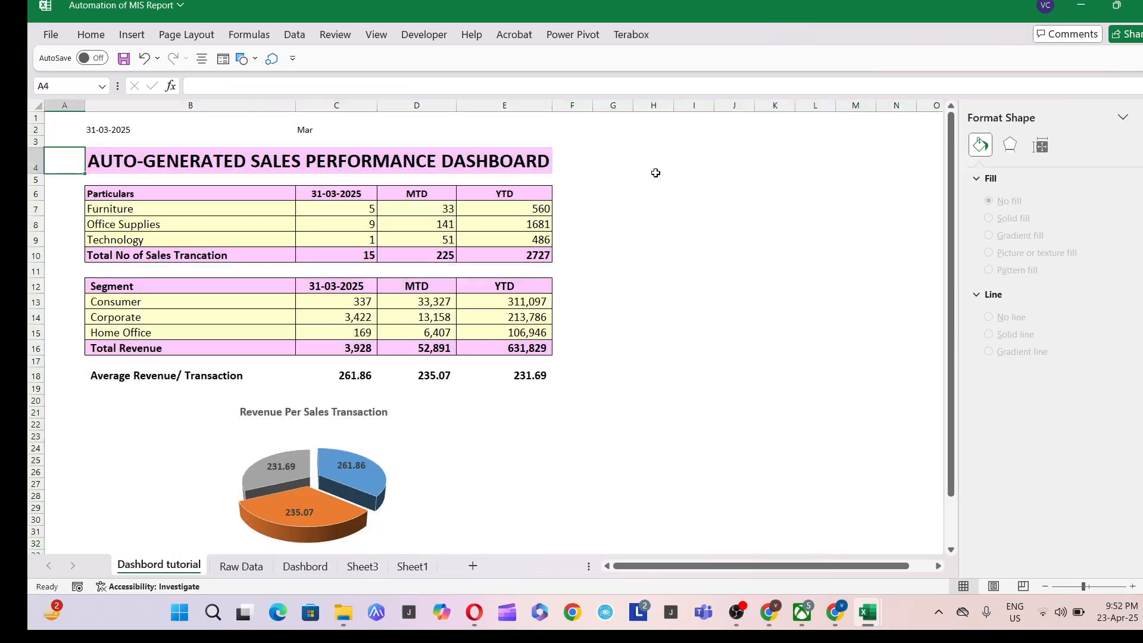
pyautogui.press('Right')
pyautogui.hotkey('shift', 'Down')
pyautogui.hotkey('shift', 'Down')
pyautogui.hotkey('shift', 'Down')
pyautogui.hotkey('shift', 'Down')
pyautogui.hotkey('shift', 'Down')
pyautogui.hotkey('shift', 'Down')
pyautogui.hotkey('shift', 'Down')
pyautogui.hotkey('shift', 'Down')
pyautogui.hotkey('shift', 'Down')
pyautogui.hotkey('shift', 'Down')
pyautogui.hotkey('shift', 'Down')
pyautogui.hotkey('shift', 'Down')
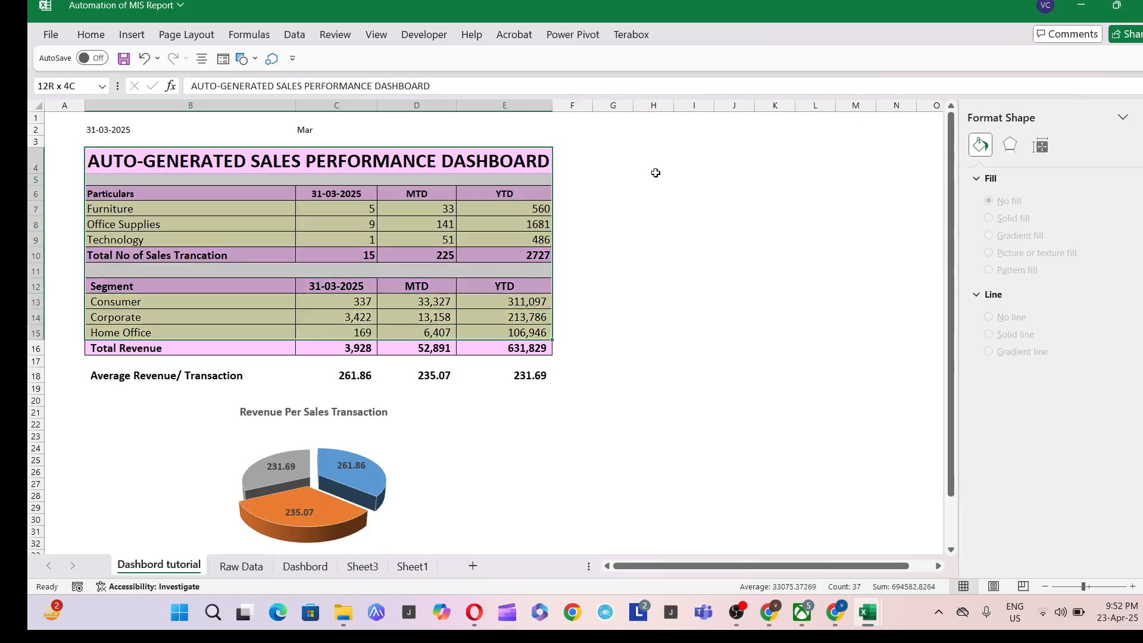
pyautogui.hotkey('shift', 'Down')
pyautogui.hotkey('shift', 'Down')
pyautogui.hotkey('shift', 'Down')
pyautogui.hotkey('shift', 'Down')
pyautogui.hotkey('shift', 'Down')
pyautogui.hotkey('shift', 'Down')
pyautogui.hotkey('shift', 'Down')
pyautogui.hotkey('shift', 'Down')
pyautogui.hotkey('shift', 'Down')
pyautogui.hotkey('shift', 'Down')
pyautogui.hotkey('shift', 'Down')
pyautogui.hotkey('shift', 'Down')
pyautogui.hotkey('shift', 'Down')
pyautogui.hotkey('shift', 'Down')
pyautogui.hotkey('shift', 'Down')
pyautogui.hotkey('shift', 'Down')
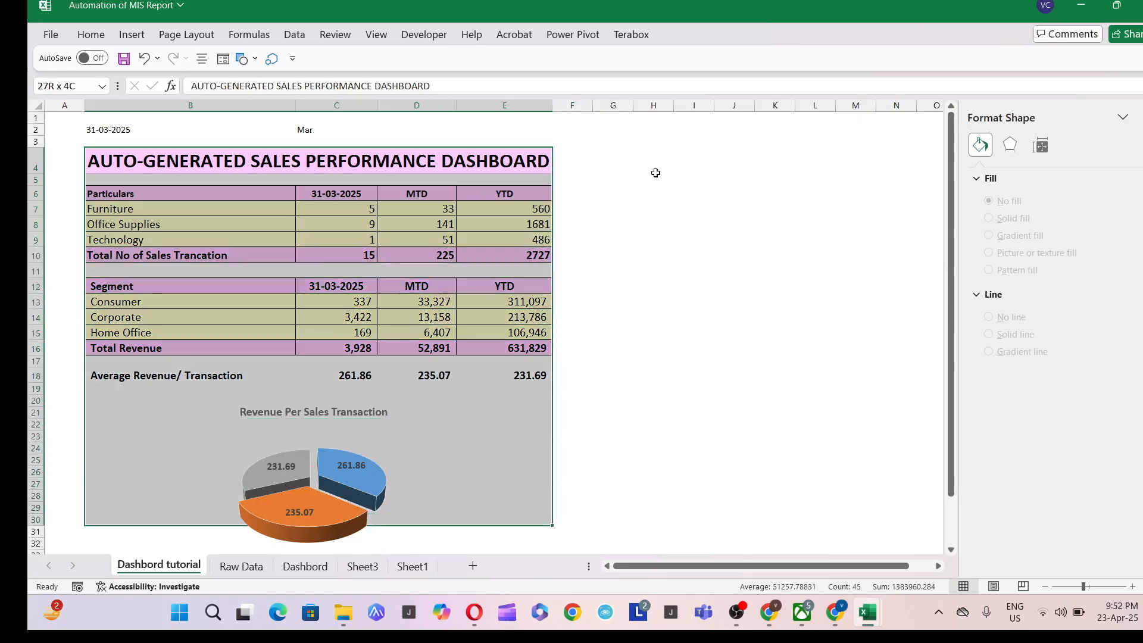
pyautogui.hotkey('alt', 'p')
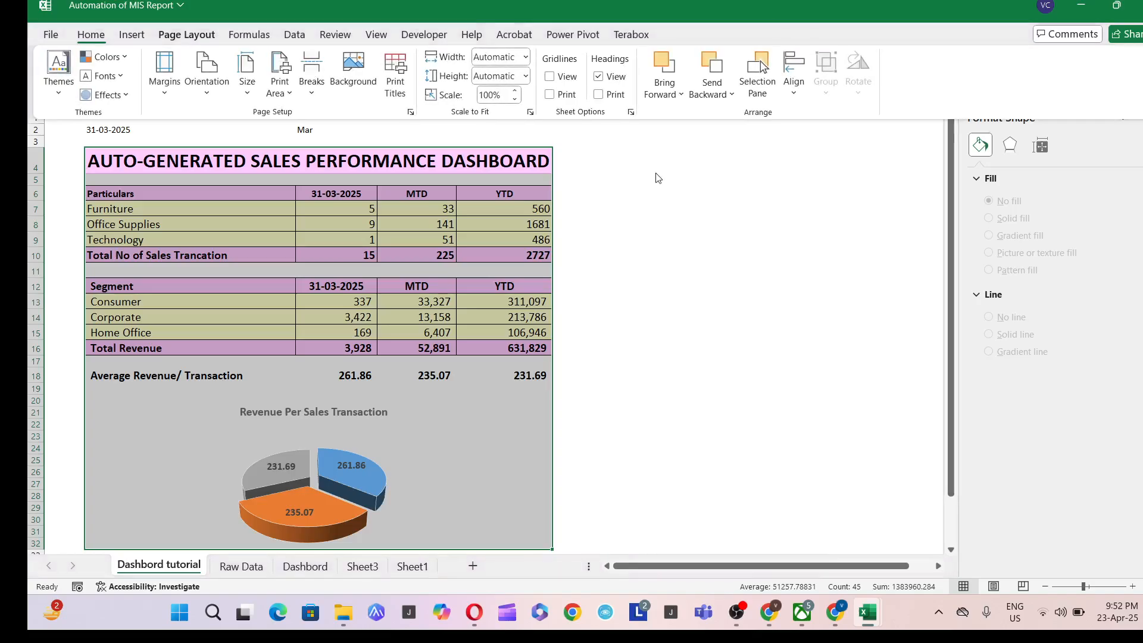
pyautogui.press('Escape')
pyautogui.hotkey('alt', 'p')
pyautogui.press('r')
pyautogui.press('a')
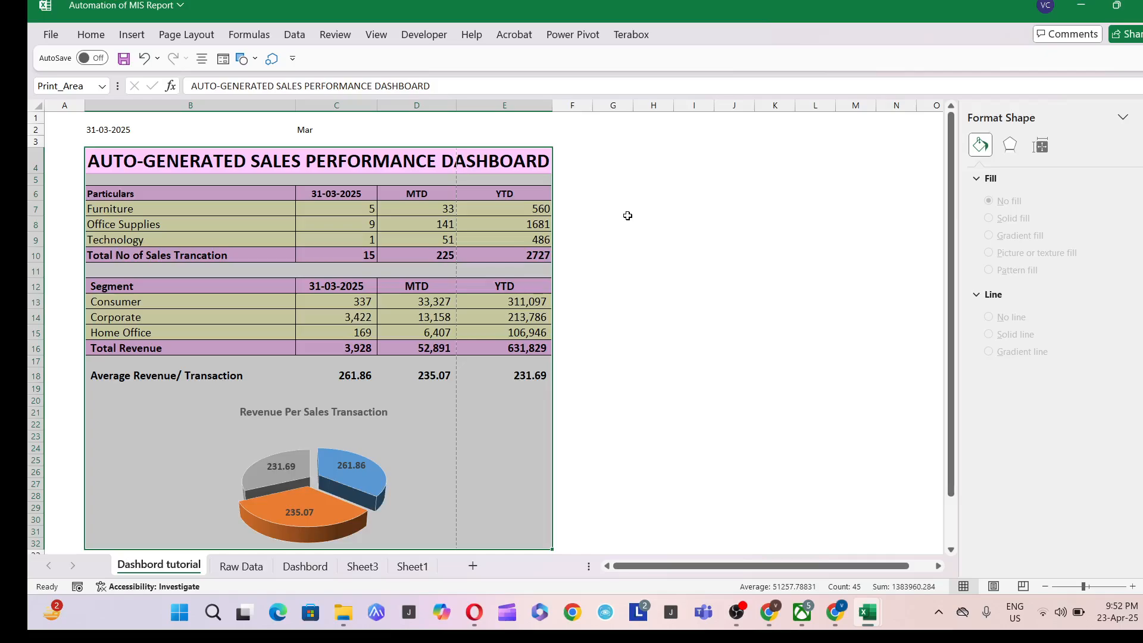
# Display the Dashbord tutorial sheet in Page Break Preview.
pyautogui.hotkey('alt', 'w')
pyautogui.press('i')
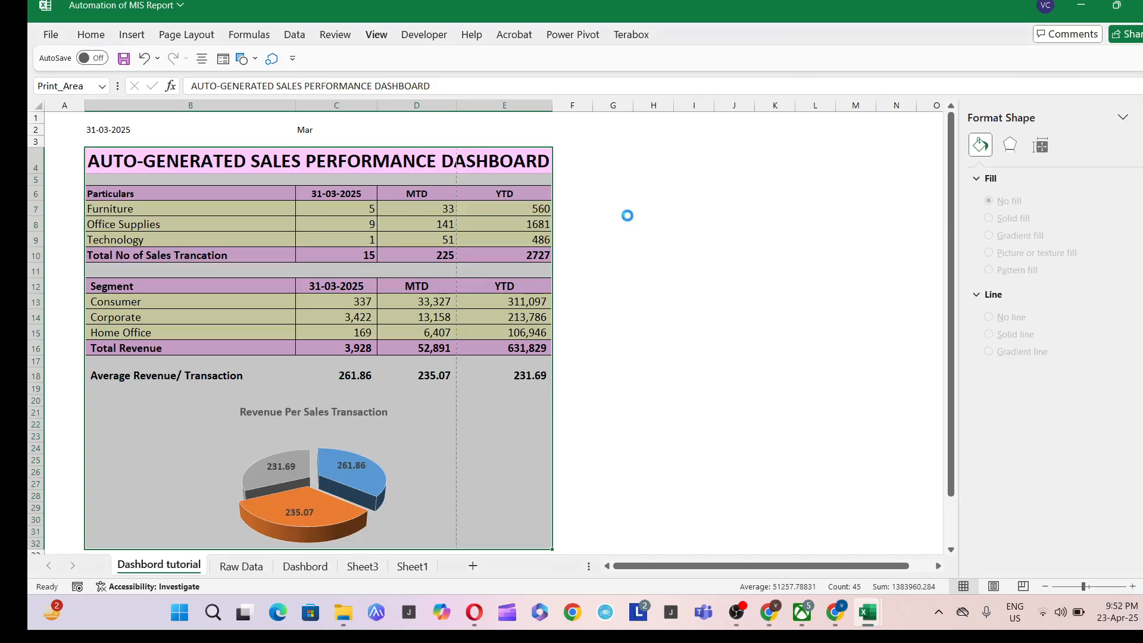
pyautogui.scroll(2, 376, 298)
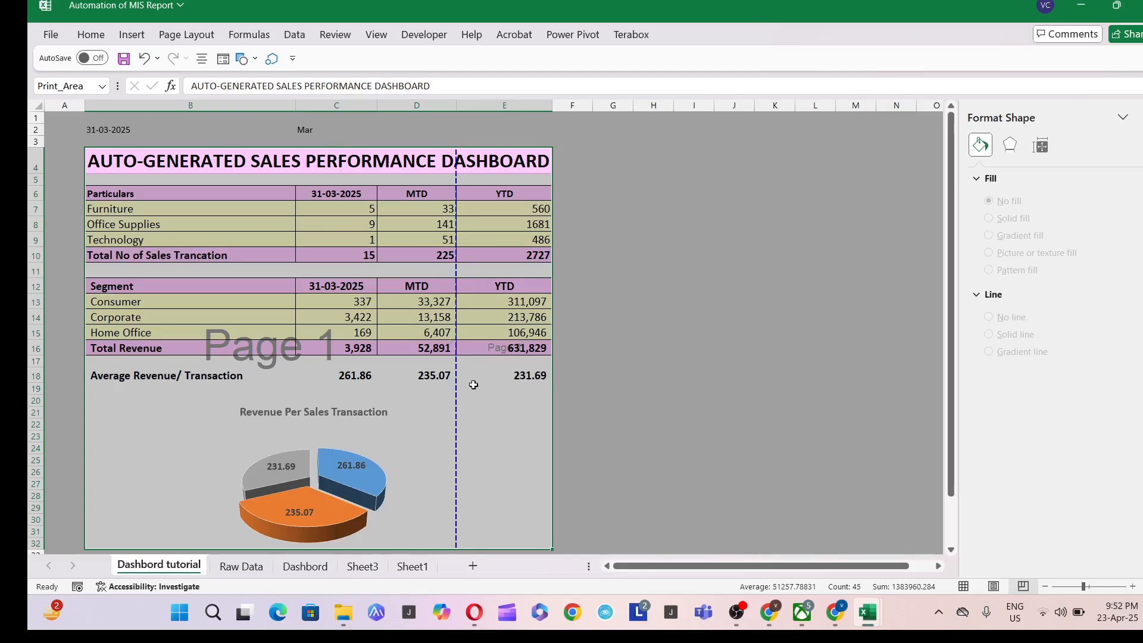
# Shift the pie's plot area slightly up and remove the page break after column D so the dashboard fits one page.
pyautogui.click(468, 366)
pyautogui.click(337, 456)
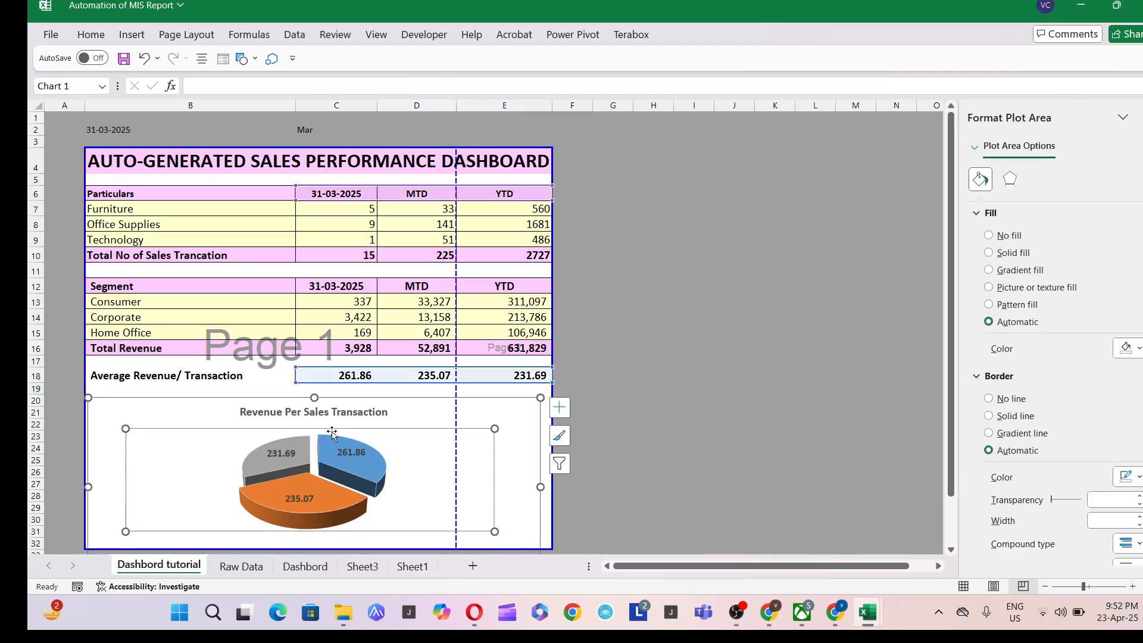
pyautogui.click(636, 424)
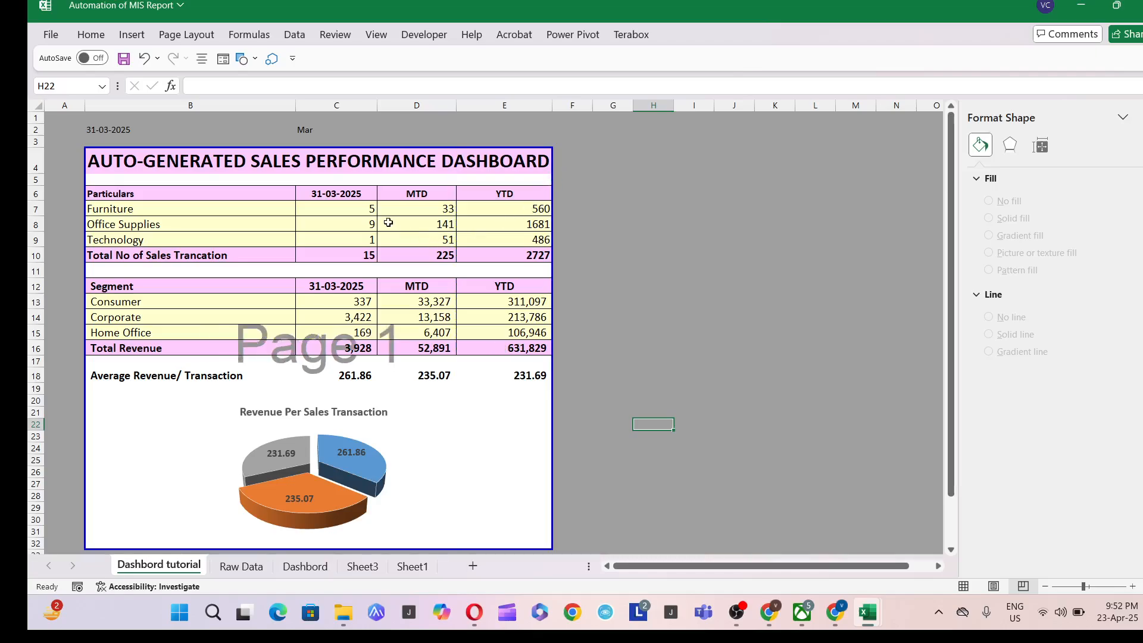
# Review the 31-03-2025, MTD and YTD columns, the average revenue per transaction formulas and the pie chart.
pyautogui.moveTo(369, 196); pyautogui.dragTo(367, 355)
pyautogui.moveTo(448, 196); pyautogui.dragTo(451, 354)
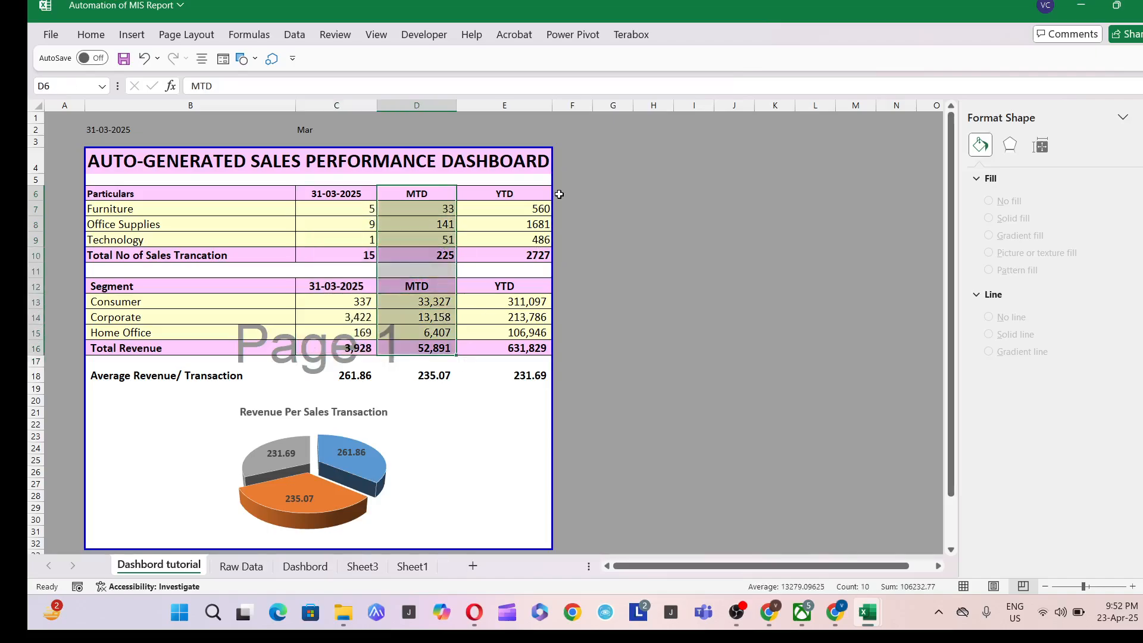
pyautogui.moveTo(536, 191); pyautogui.dragTo(541, 376)
pyautogui.click(380, 377)
pyautogui.click(333, 373)
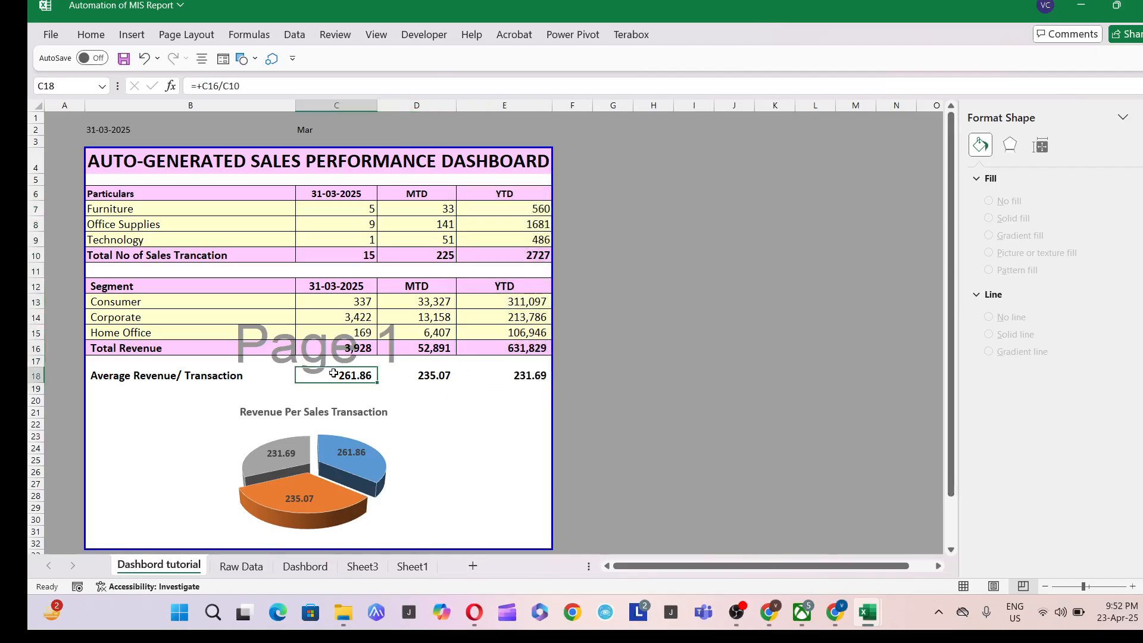
pyautogui.click(423, 375)
pyautogui.click(517, 372)
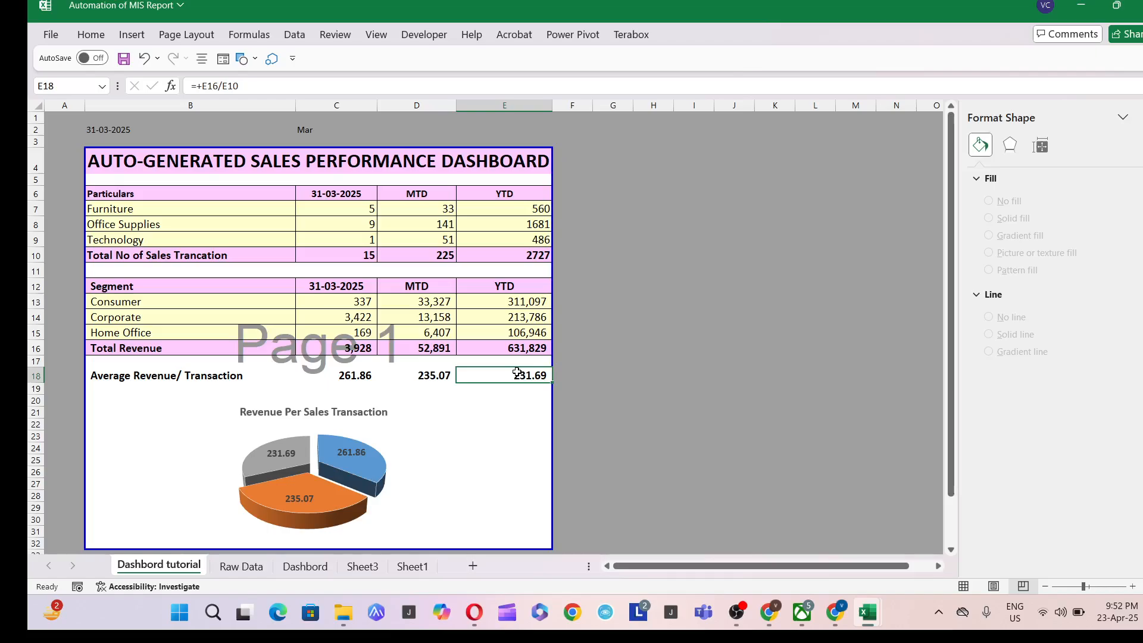
pyautogui.click(510, 435)
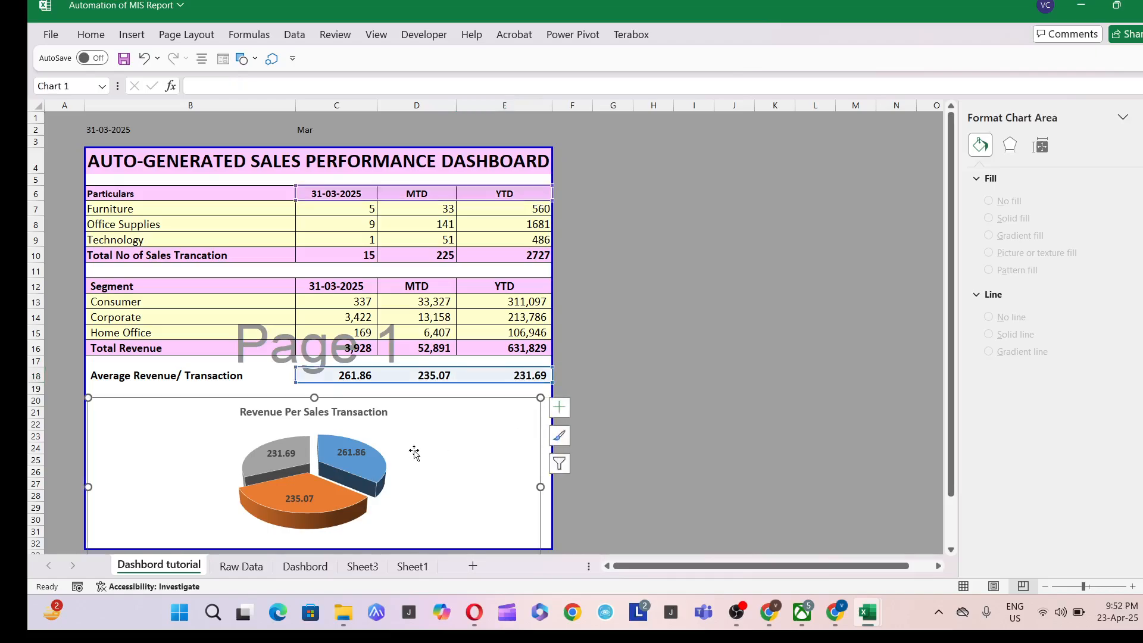
pyautogui.click(812, 375)
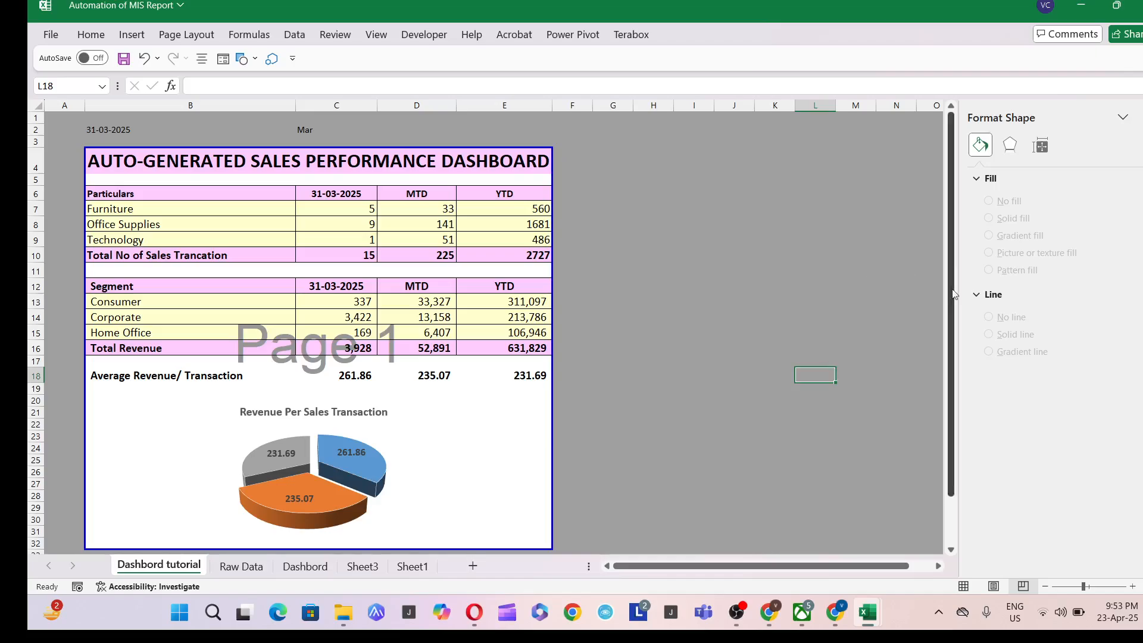
pyautogui.hotkey('alt', 'Tab')
pyautogui.click(988, 439)
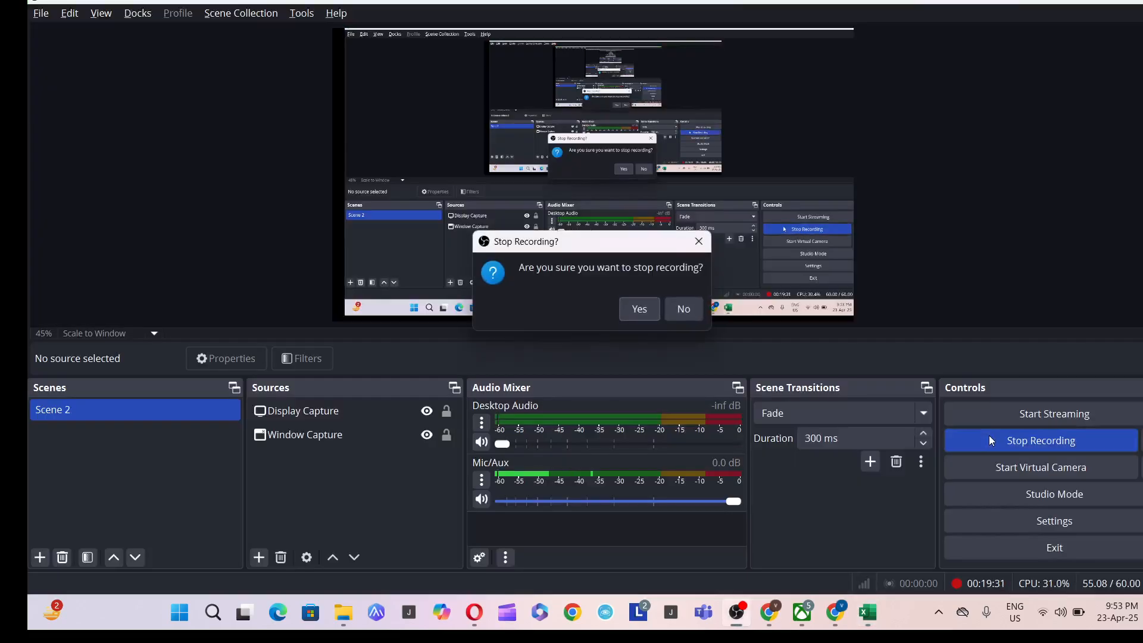